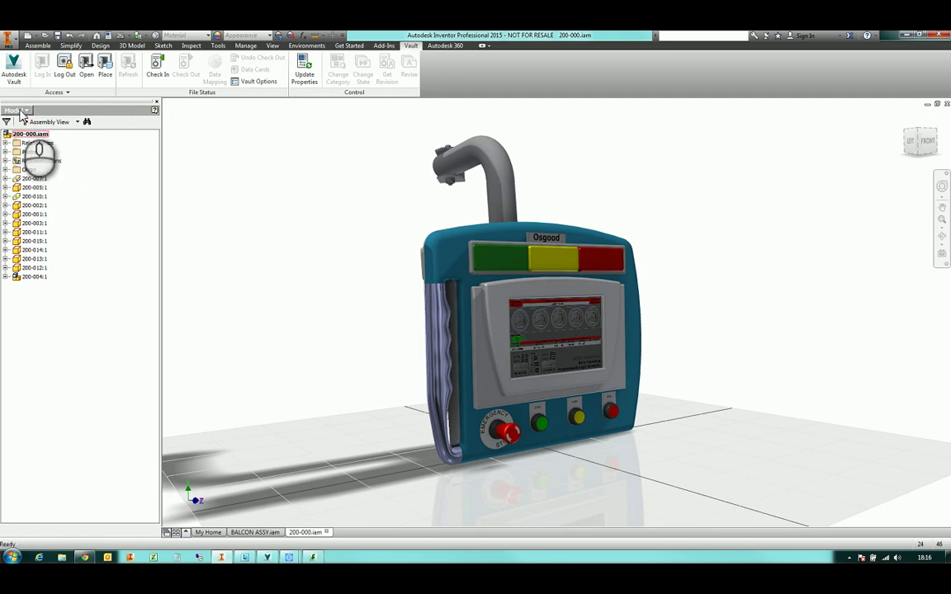
Switch the browser to the Vault view and expand 200-004.iam to show its parts
left_click(18, 110)
left_click(24, 156)
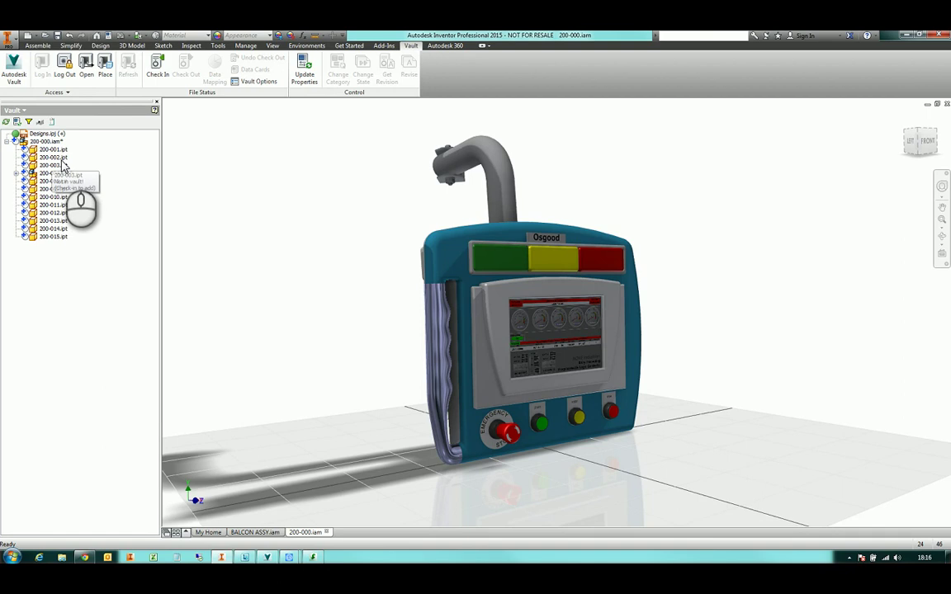
left_click(17, 173)
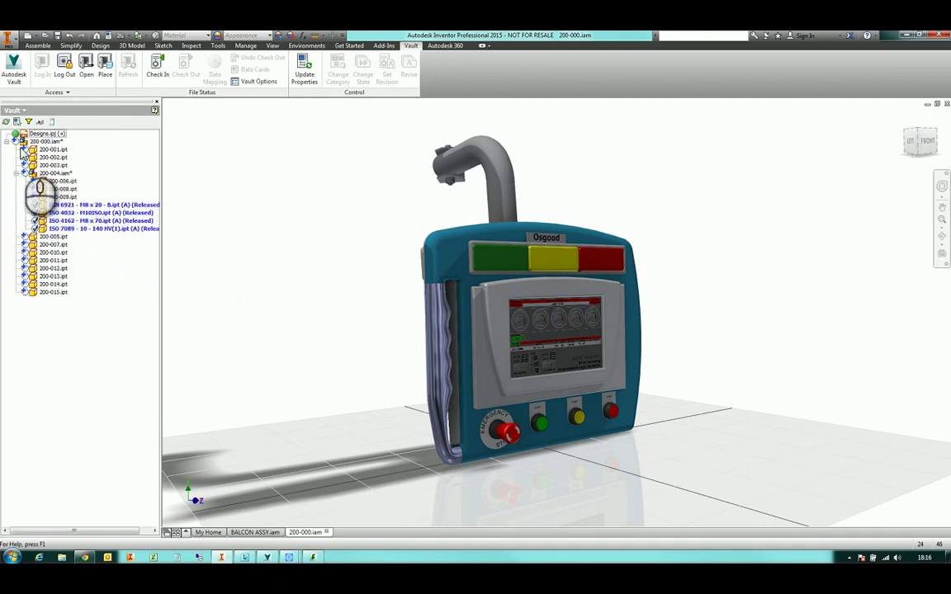
Save 200-000.iam together with its dependent part files
mouse_move(18, 147)
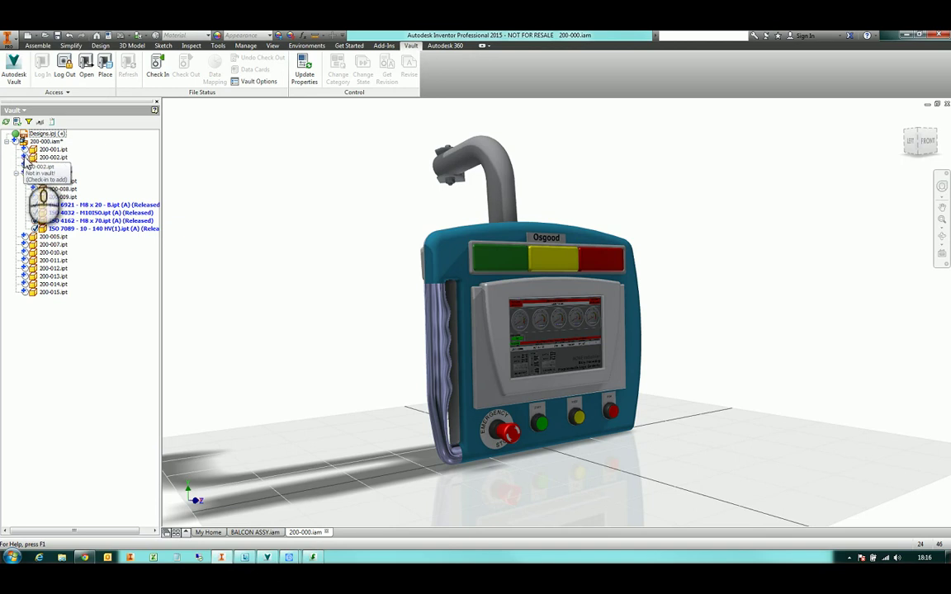
mouse_move(35, 211)
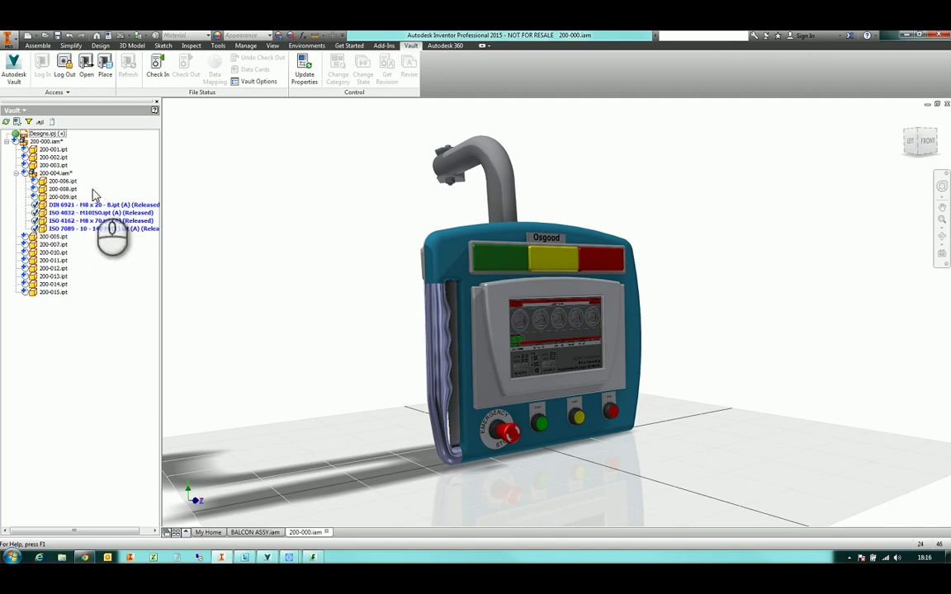
mouse_move(49, 147)
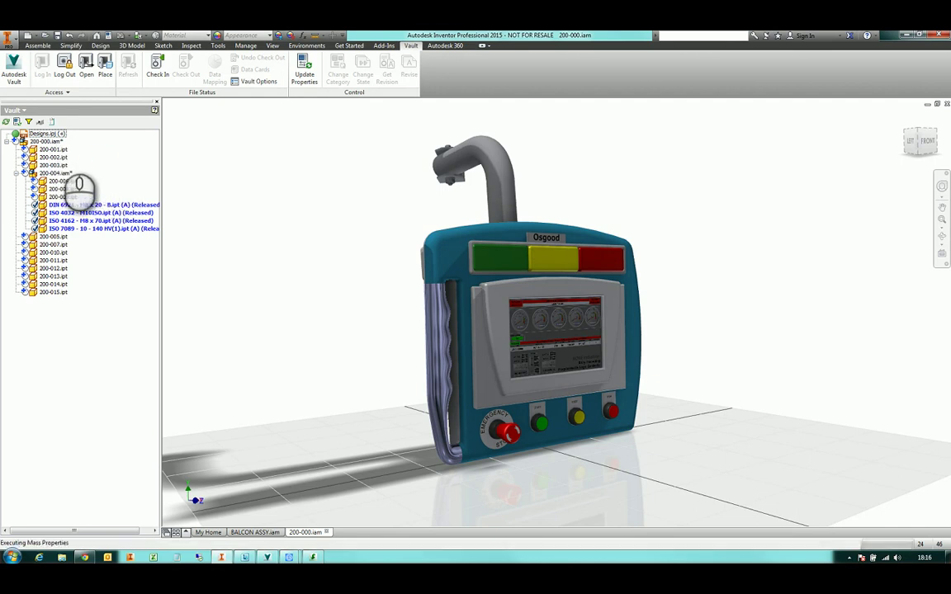
left_click(101, 120)
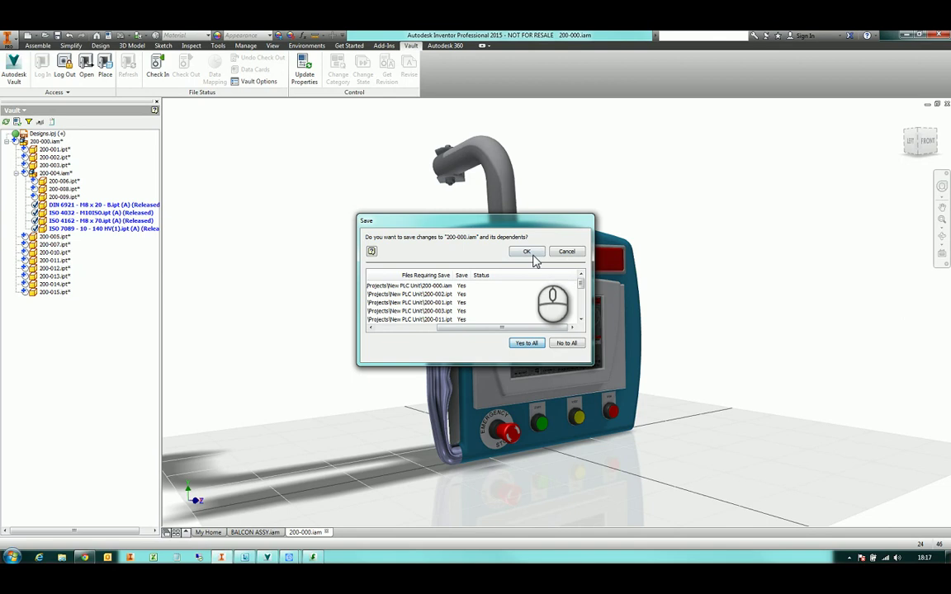
Save all changed files with Yes to All and begin checking in 200-000.iam
left_click(526, 251)
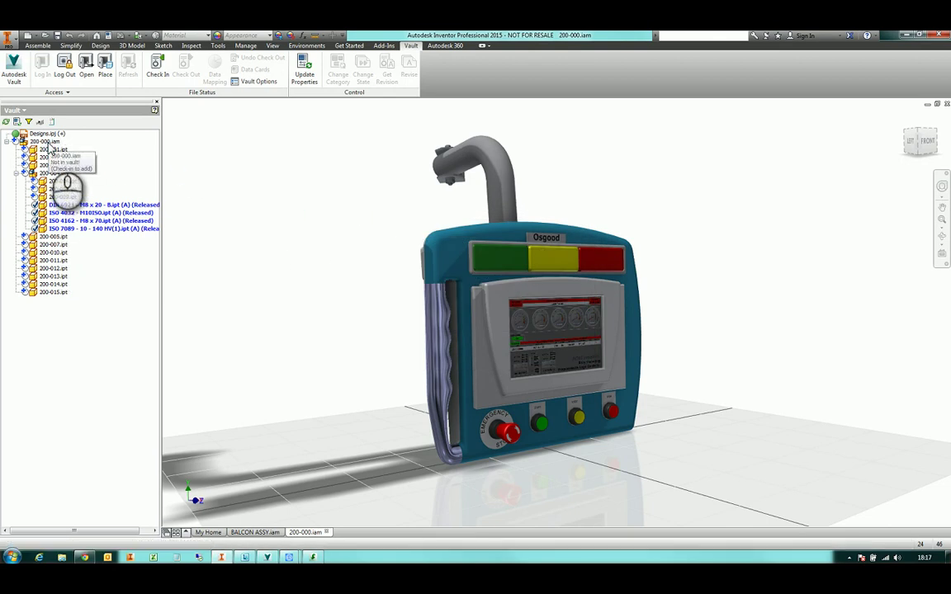
right_click(49, 143)
left_click(89, 180)
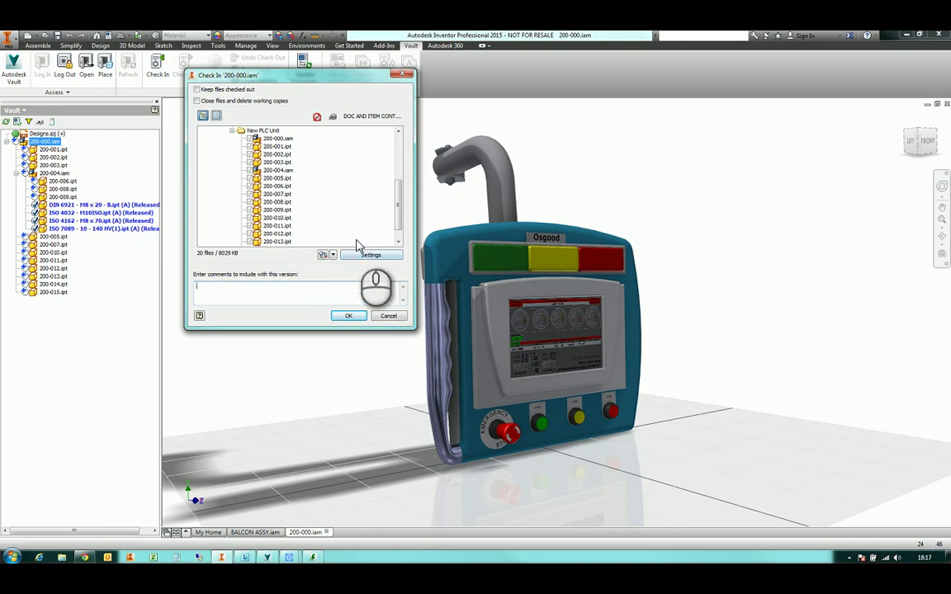
Create visualization files for all files during check-in and check in with comment 'initial checkin'
left_click(365, 256)
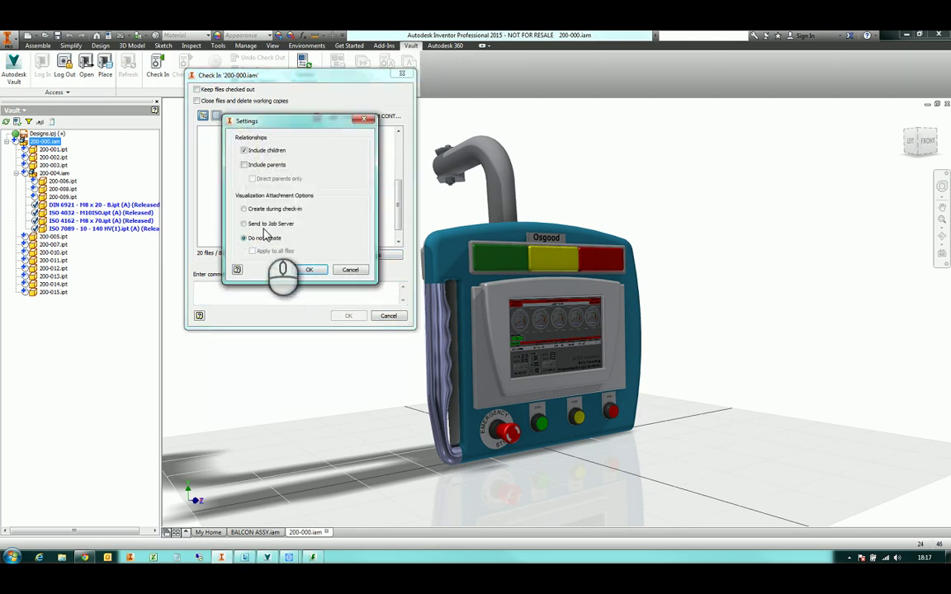
left_click(243, 208)
left_click(310, 272)
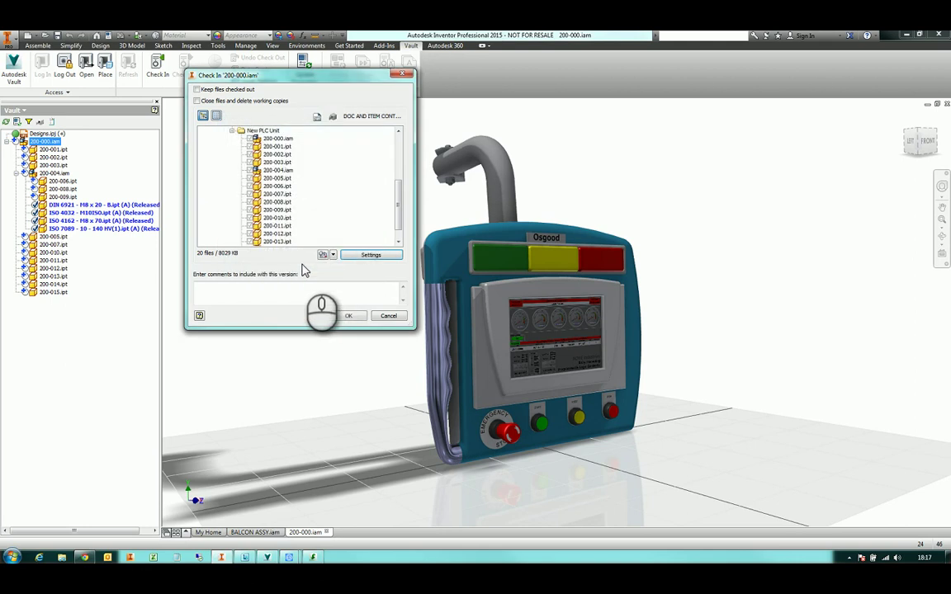
left_click(368, 256)
left_click(277, 251)
left_click(309, 272)
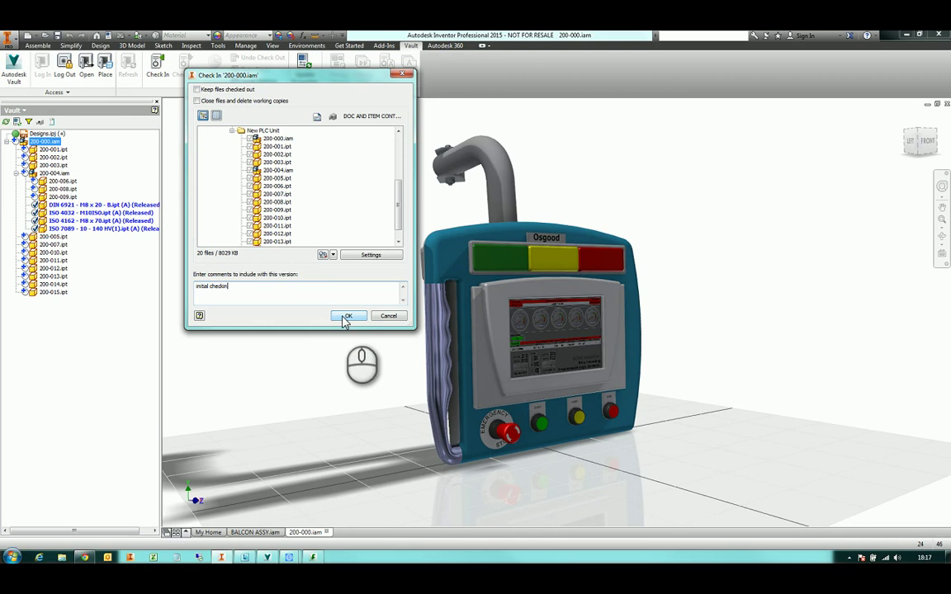
left_click(345, 317)
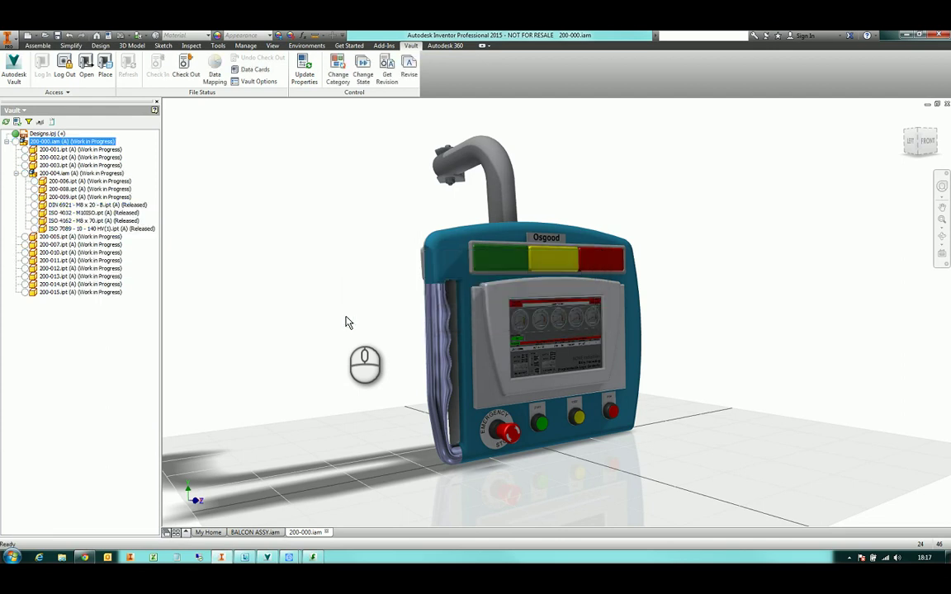
Close 200-000.iam and open the file dialog set to select a file from the vault
left_click(947, 104)
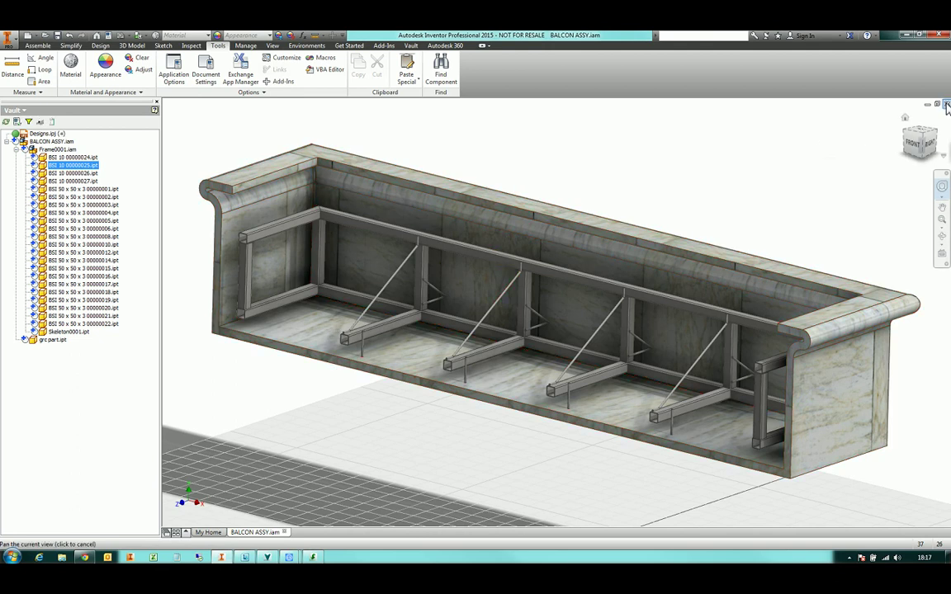
key("ctrl+Tab")
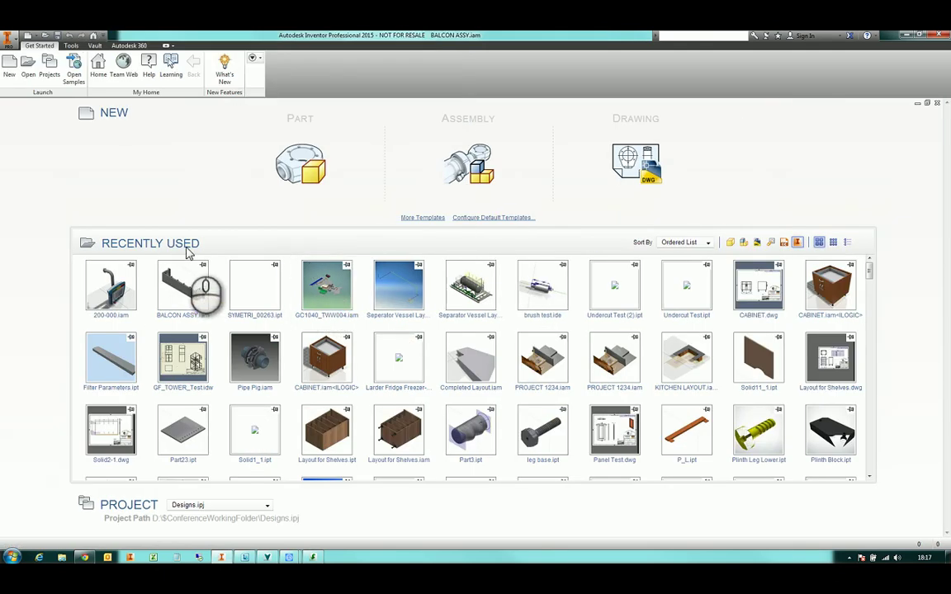
left_click(30, 76)
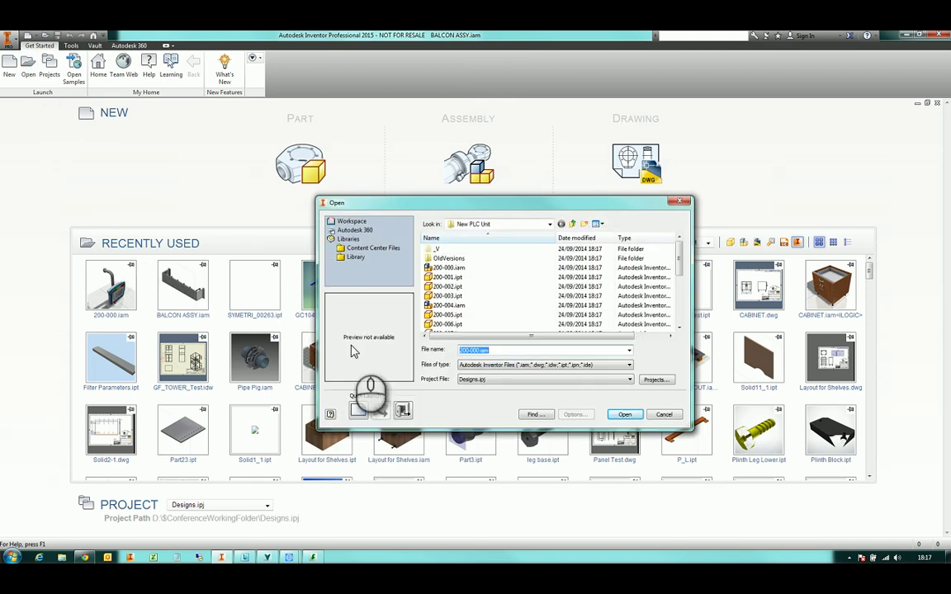
left_click(500, 225)
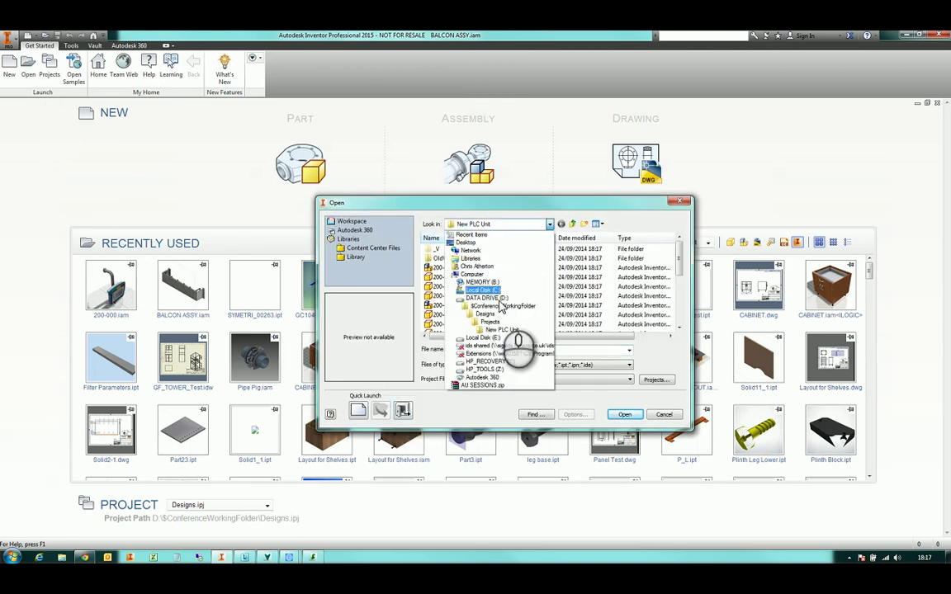
left_click(502, 213)
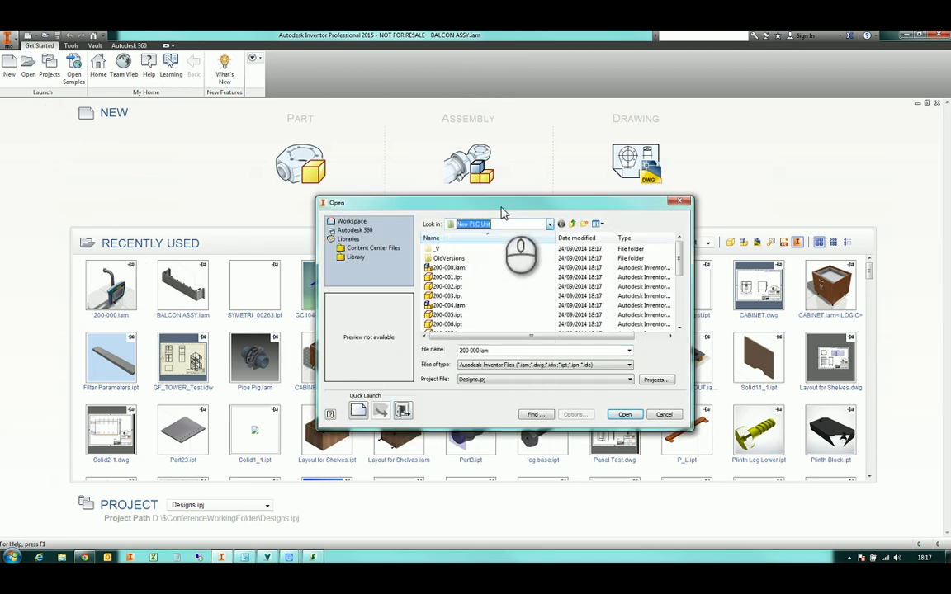
left_click(403, 411)
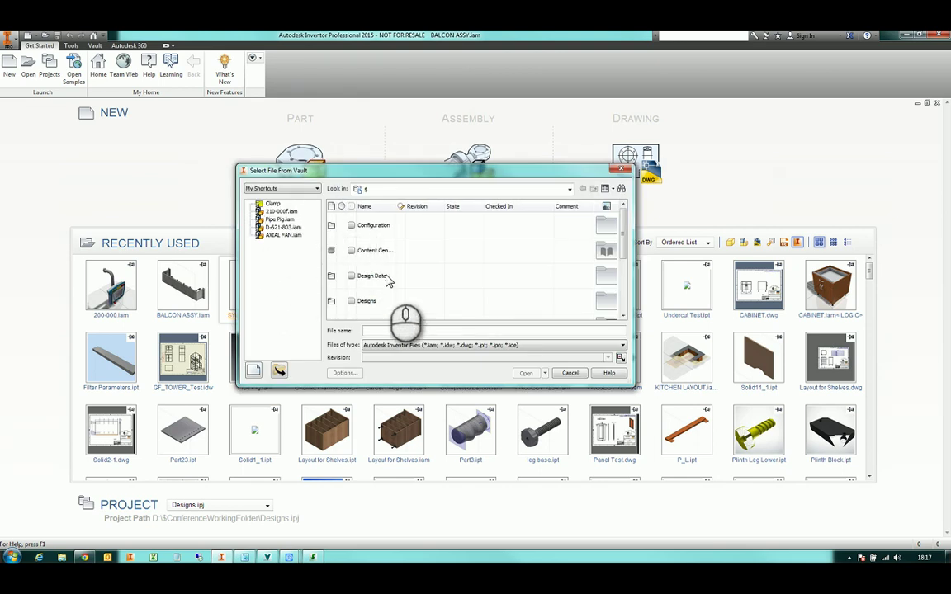
Search the vault for 200-000 and open 200-000.iam with Check Out
double_click(371, 302)
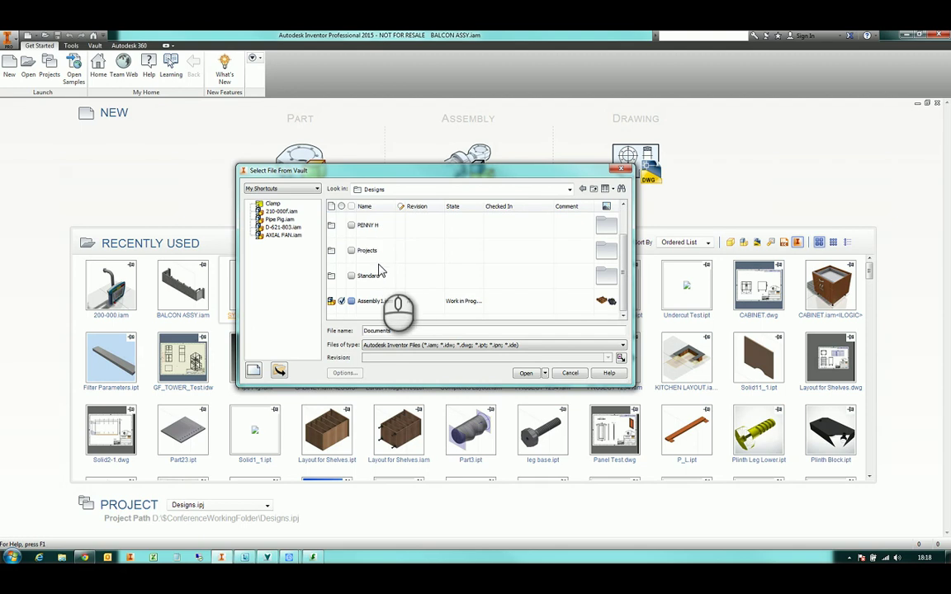
left_click(288, 190)
left_click(286, 208)
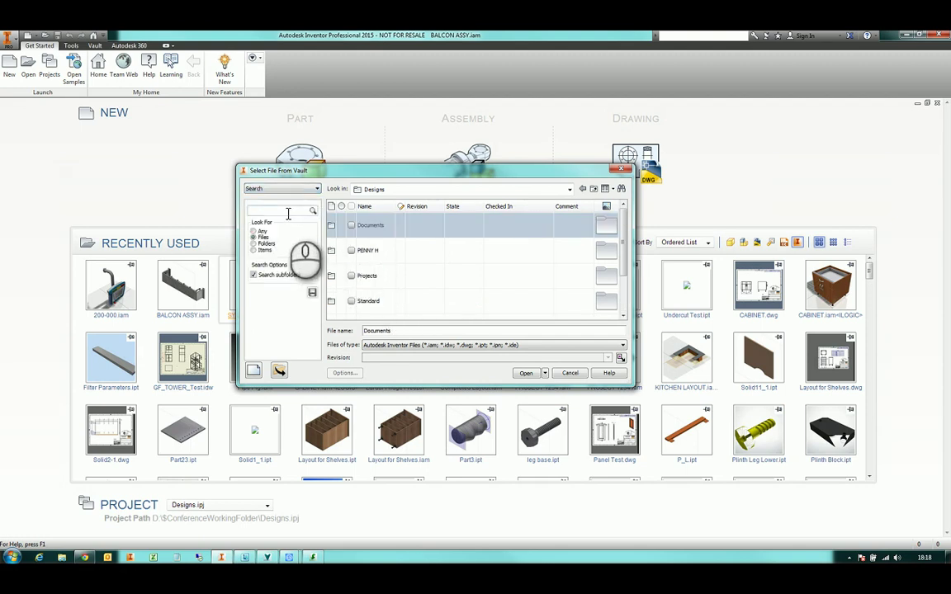
left_click(288, 212)
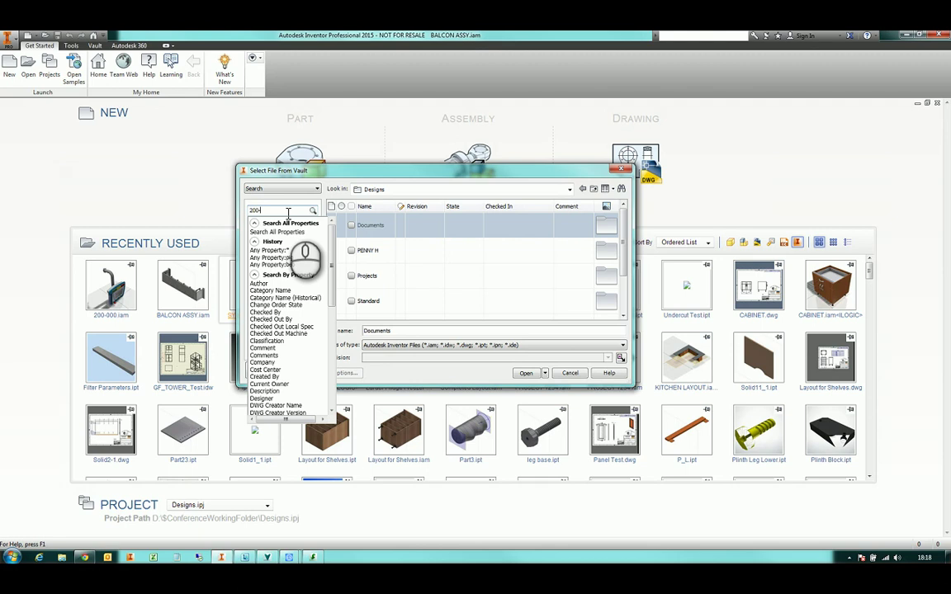
key("Return")
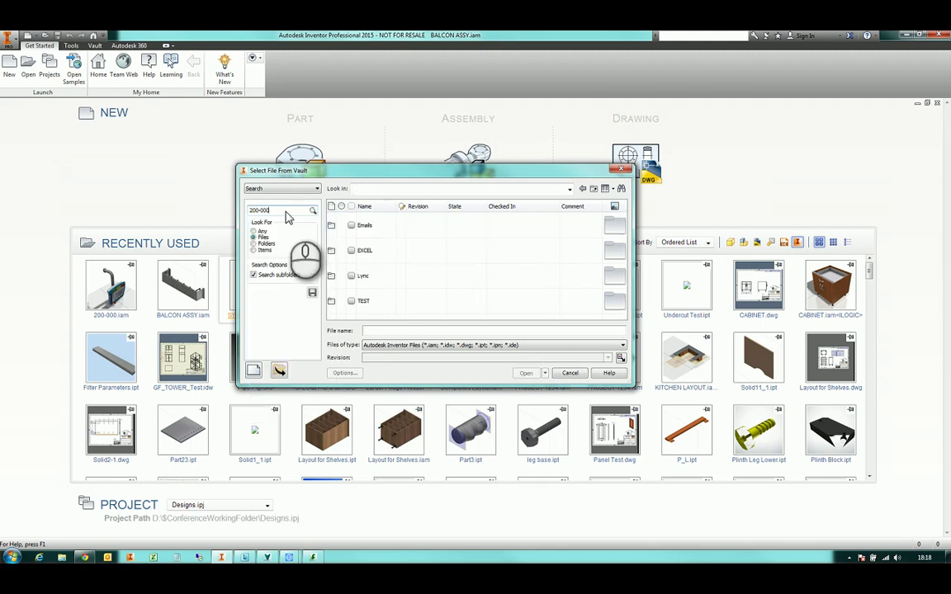
left_click(371, 229)
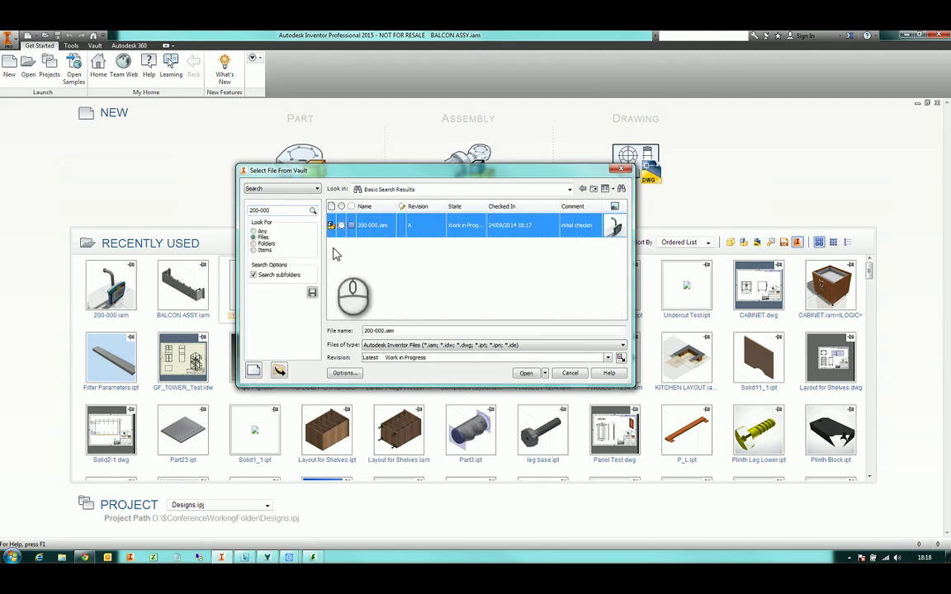
left_click(544, 374)
left_click(561, 385)
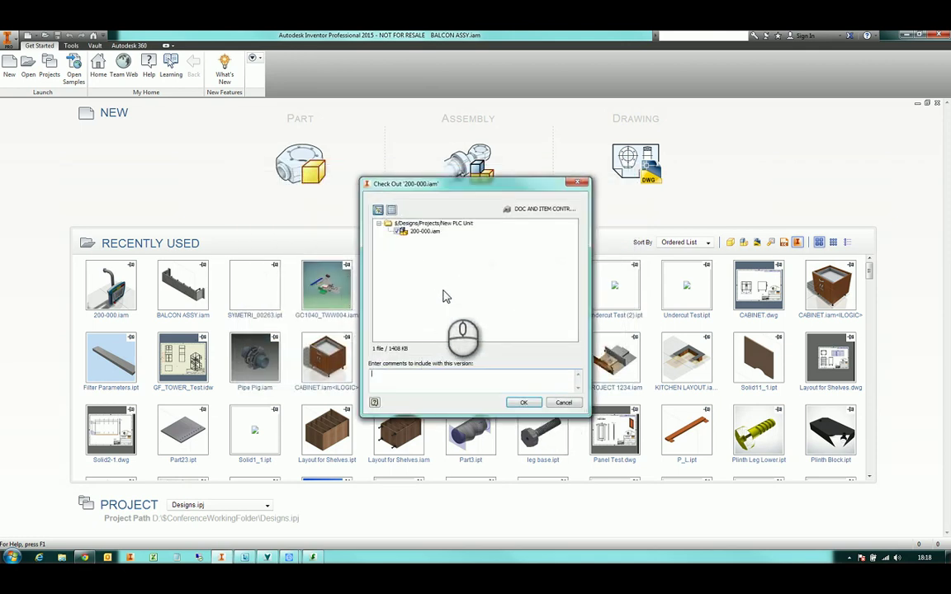
Check out 200-000.iam and its subassembly with updated properties, then edit component 200-007 in place
left_click(523, 402)
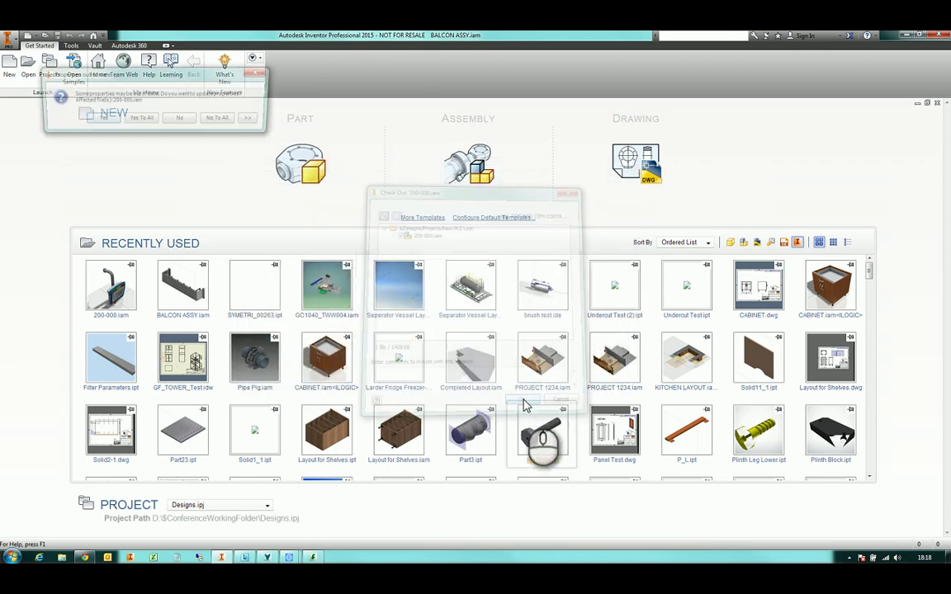
left_click(100, 120)
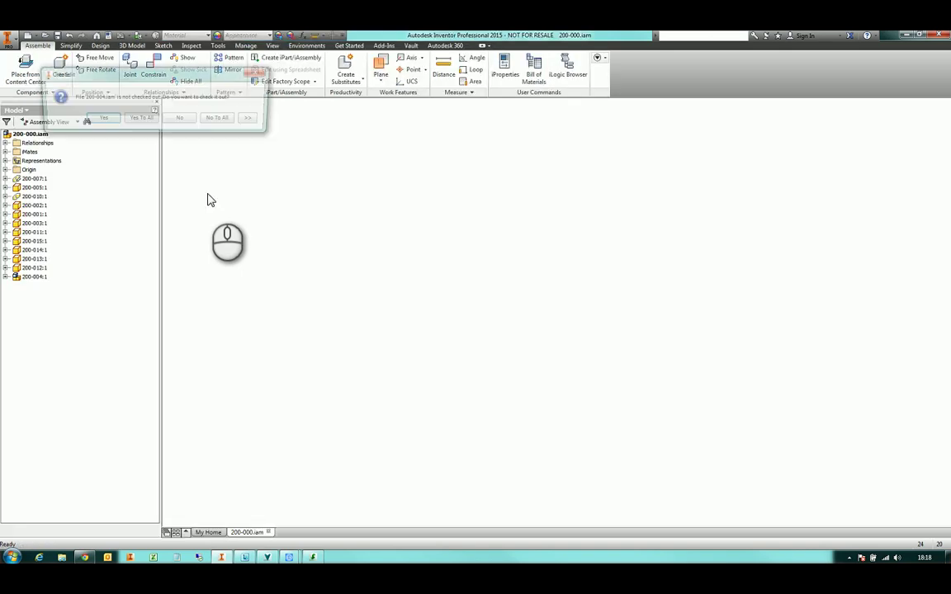
left_click(100, 120)
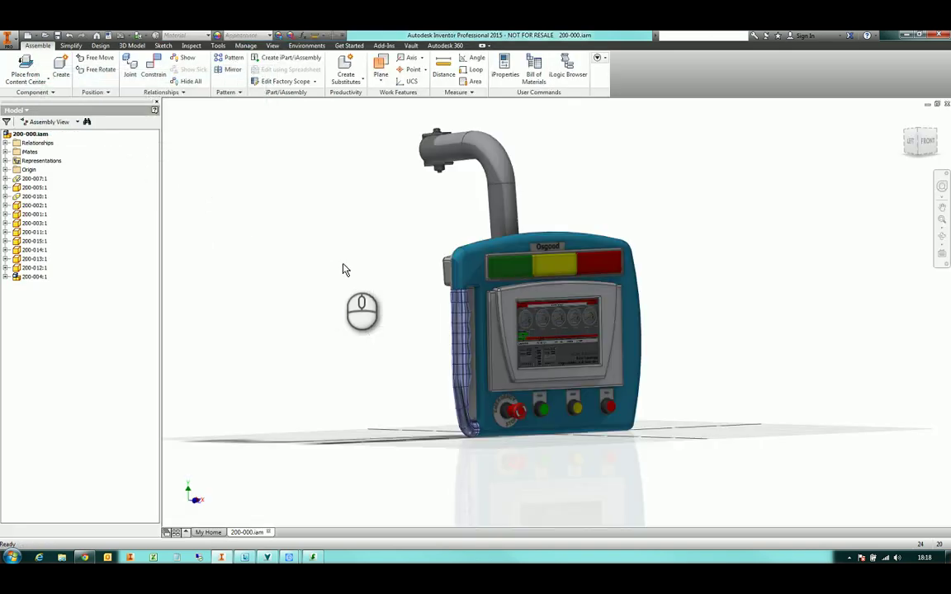
middle_click_drag(304, 238, 318, 248, "shift")
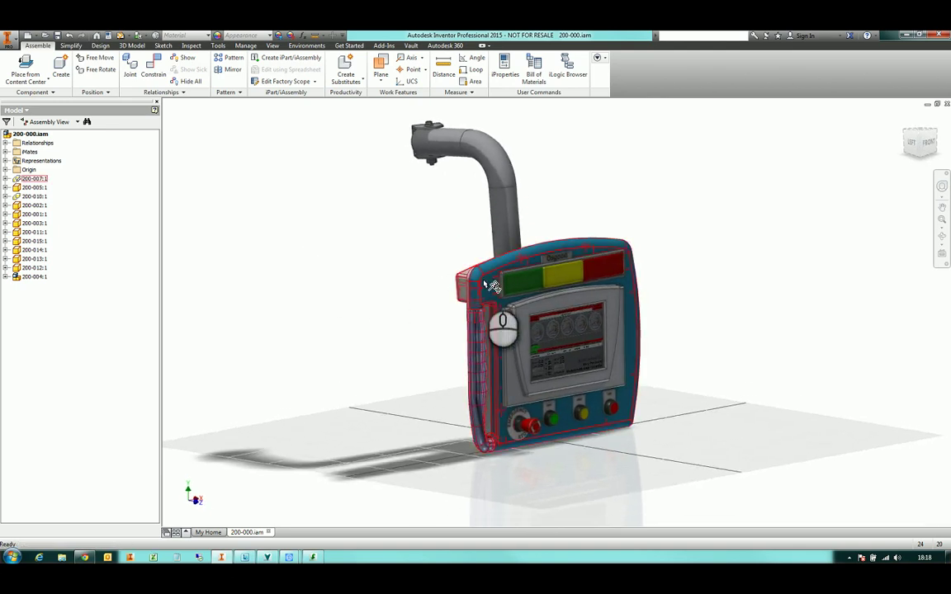
double_click(486, 286)
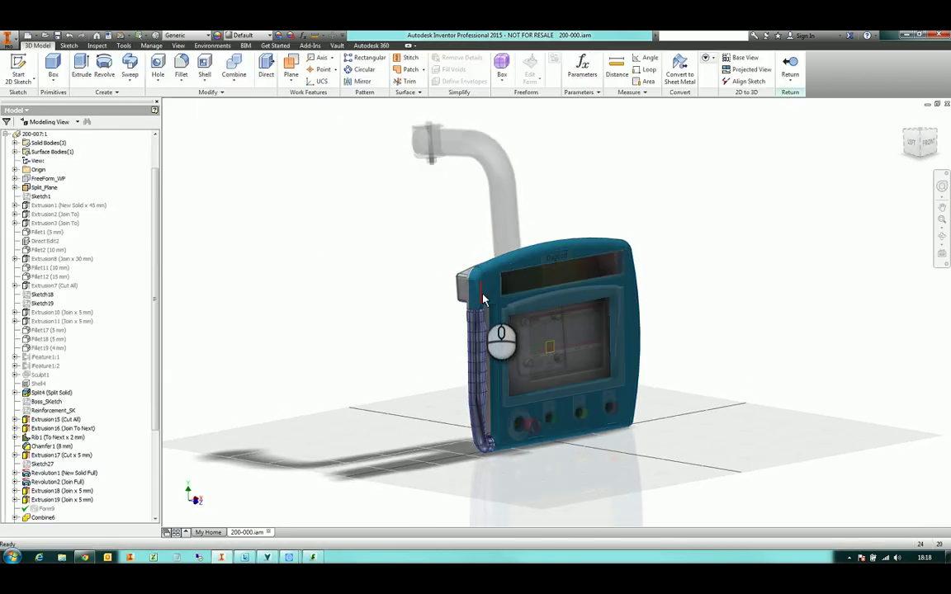
Give part 200-007 the Violet appearance, check it out, and return to the 200-000 assembly
left_click(252, 34)
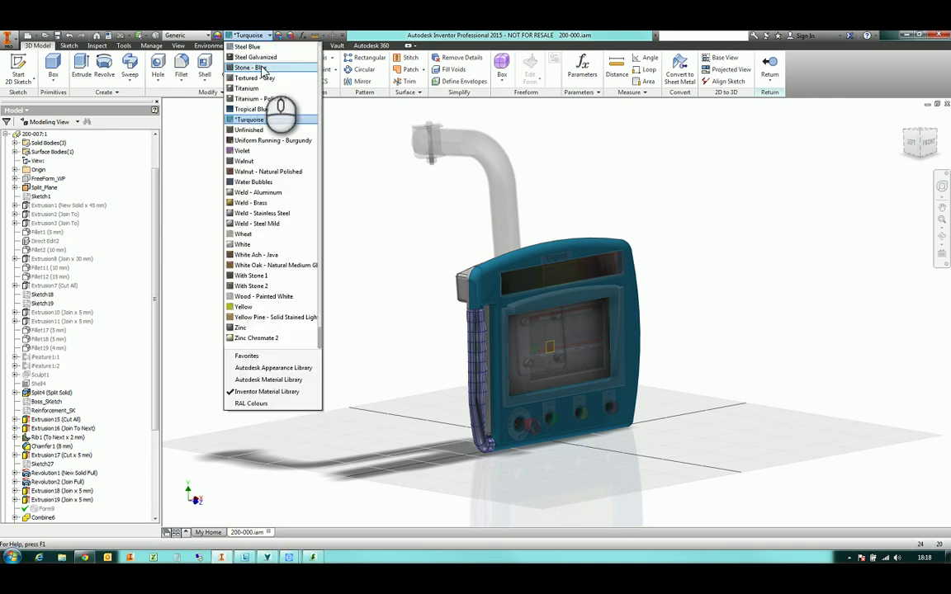
left_click(262, 154)
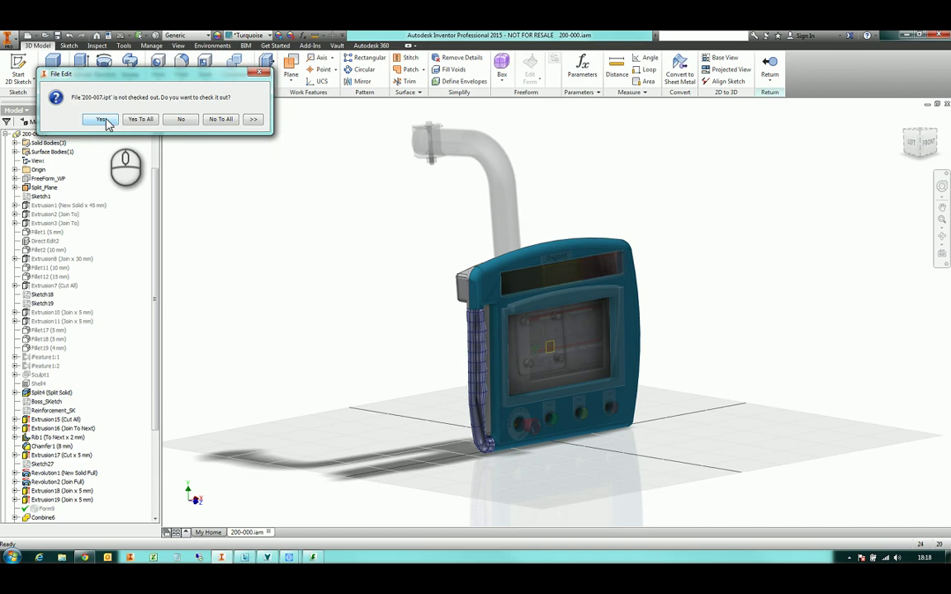
left_click(101, 120)
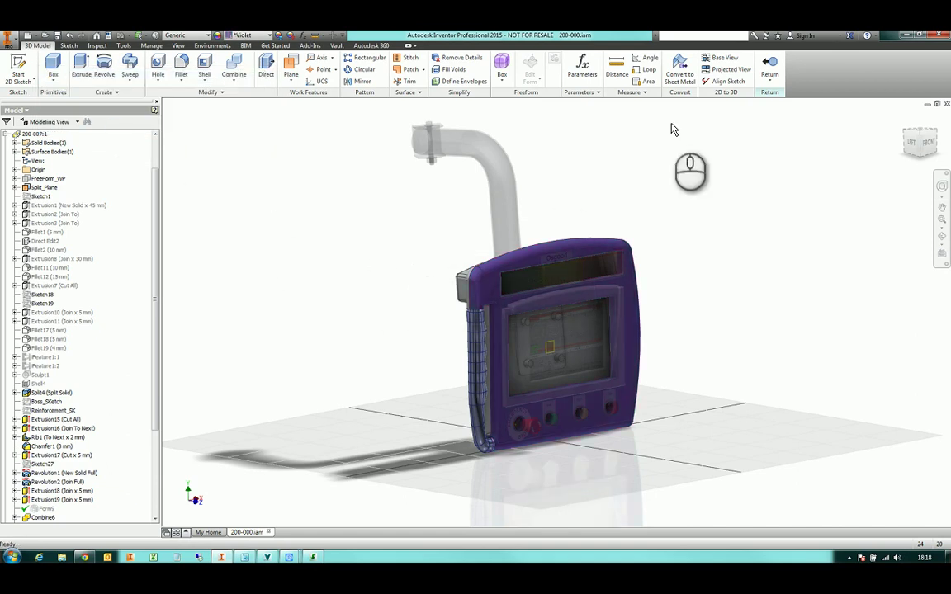
left_click(769, 80)
left_click(772, 138)
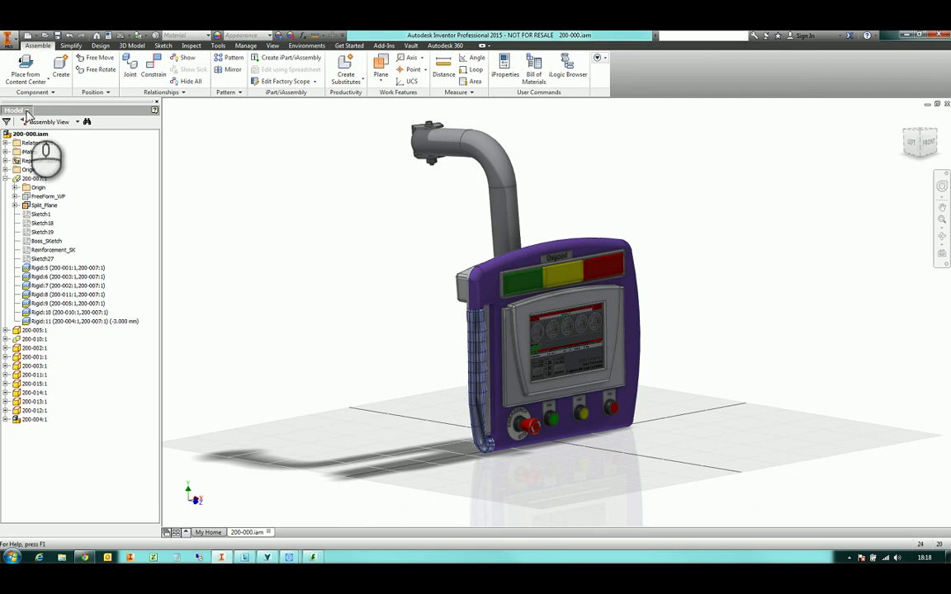
Check the modified 200-000 assembly into the vault, then start a new drawing from DEMO.dwg
left_click(27, 111)
left_click(25, 142)
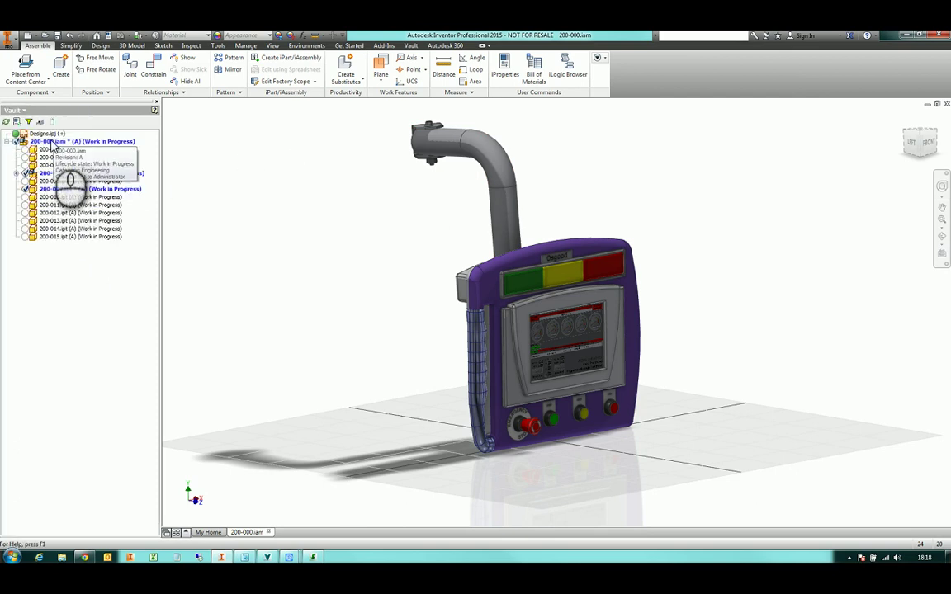
right_click(52, 143)
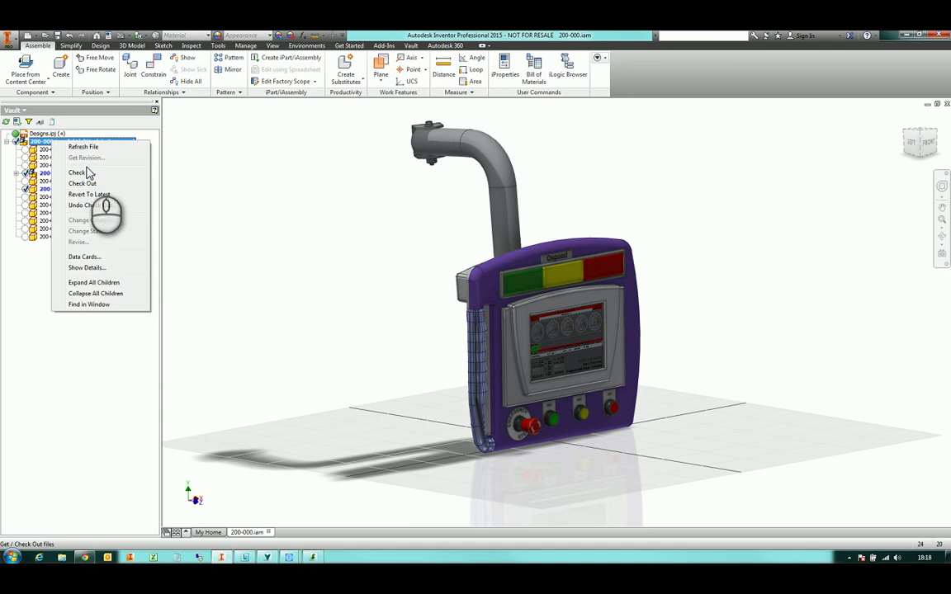
left_click(99, 178)
left_click(198, 121)
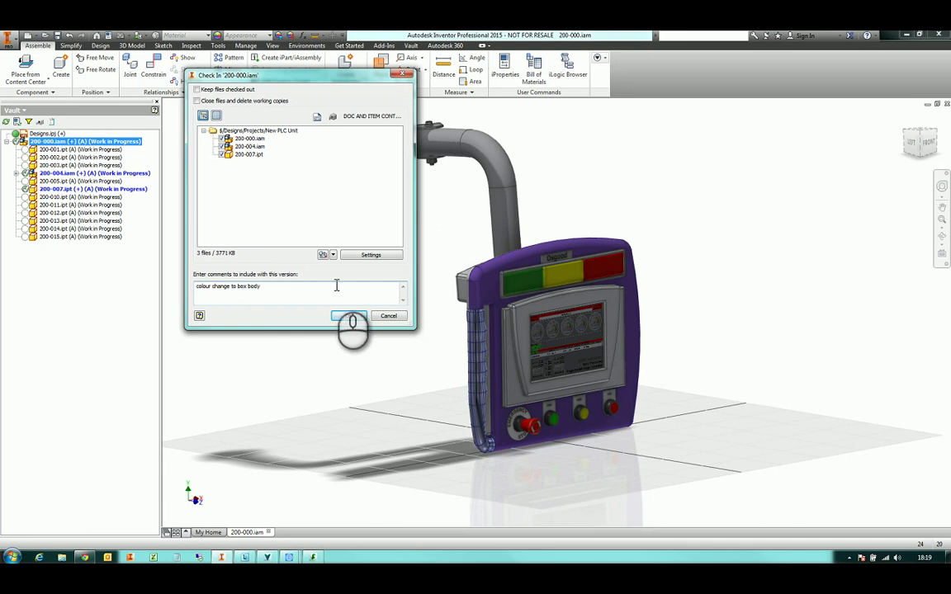
left_click(347, 317)
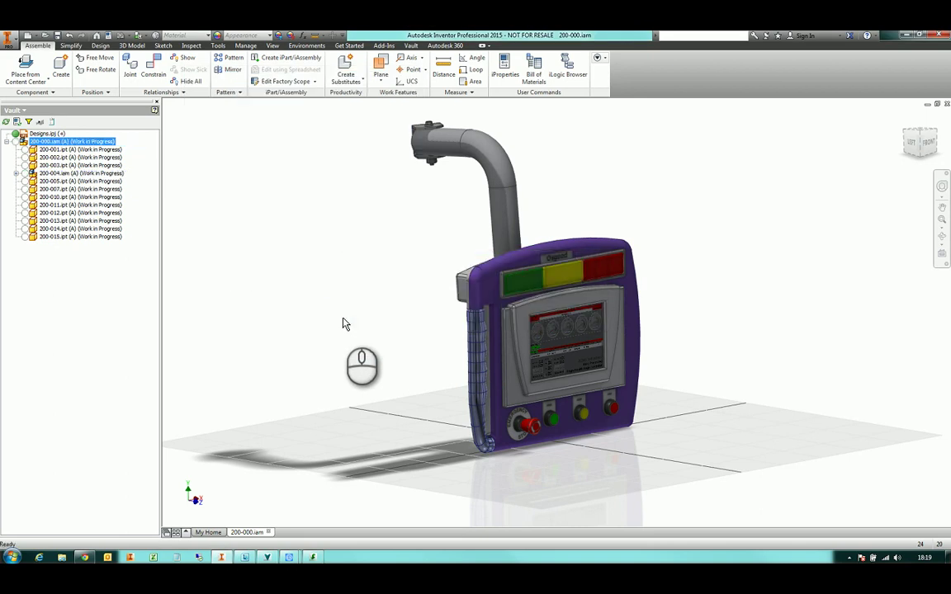
left_click(28, 38)
double_click(225, 246)
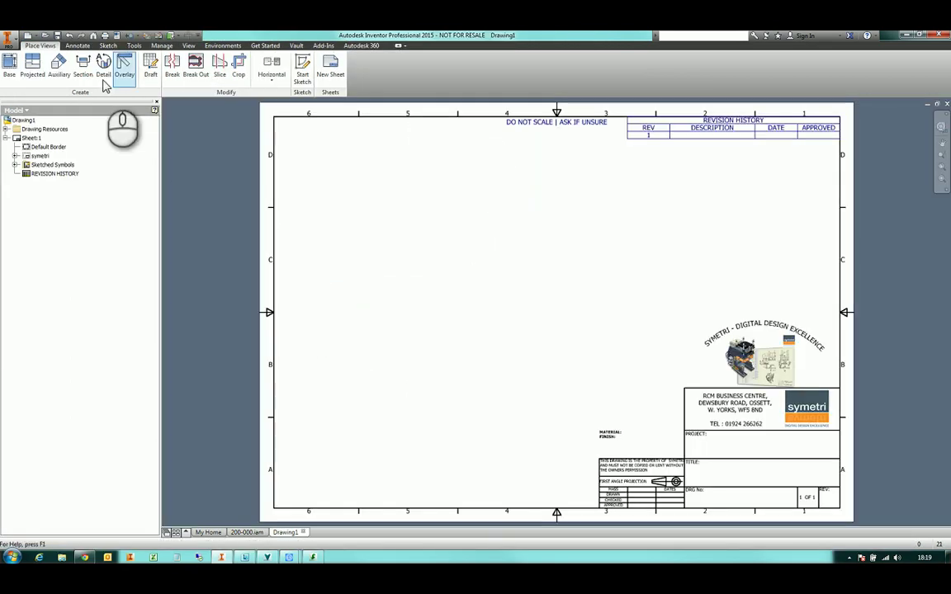
Place a 1:4 front base view of 200-000.iam with a projected side view to its right
left_click(9, 64)
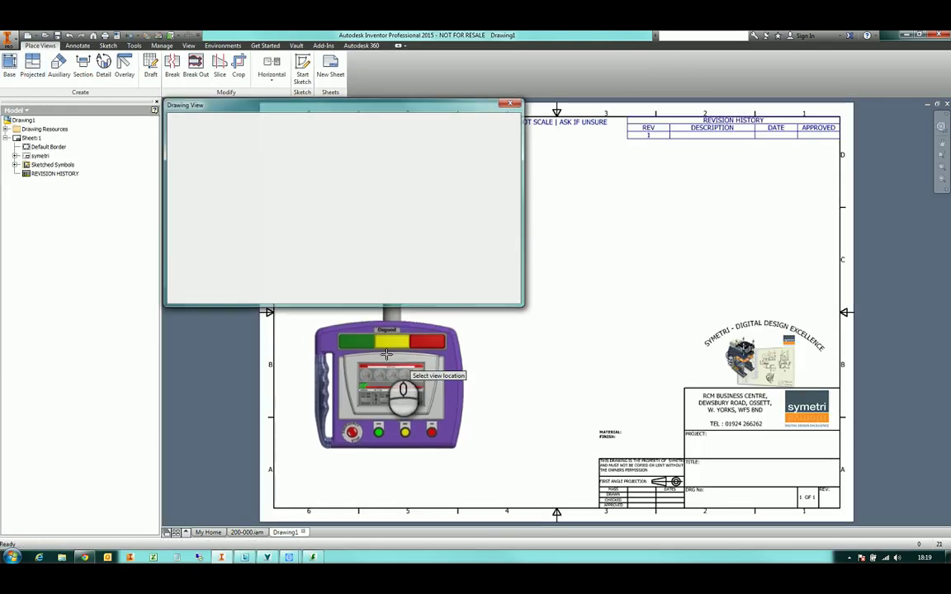
left_click(400, 363)
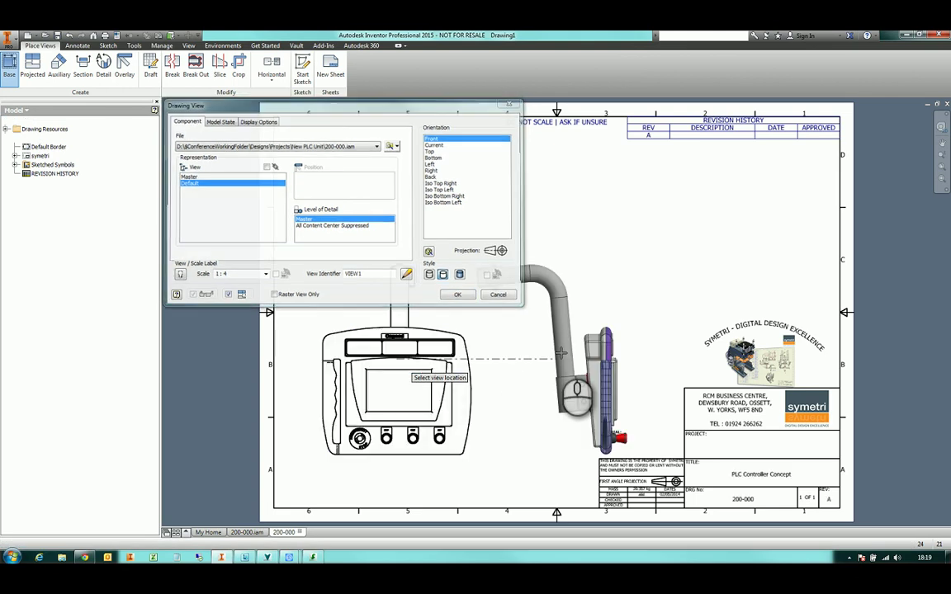
left_click(560, 353)
right_click(561, 354)
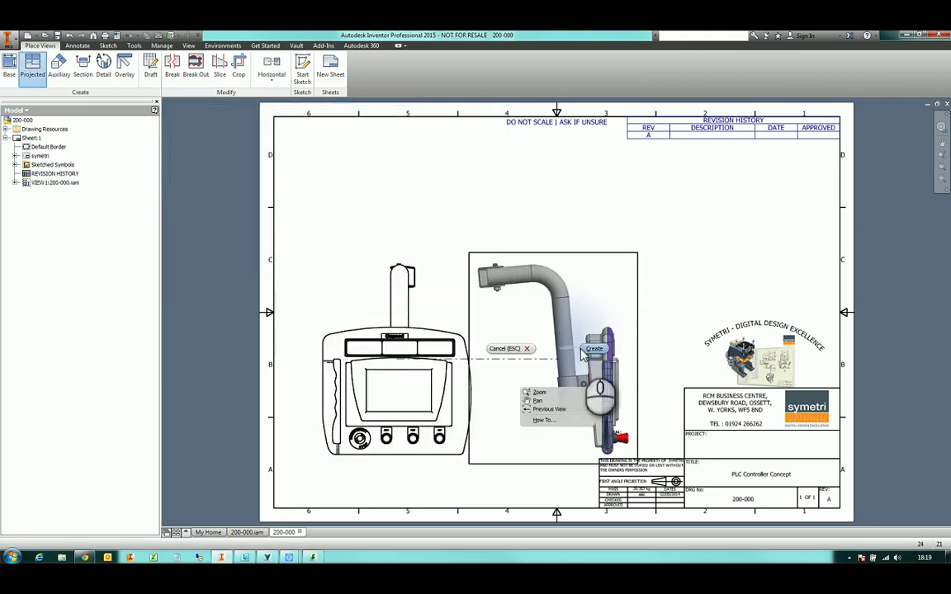
left_click(536, 322)
left_click_drag(411, 279, 398, 176)
left_click(671, 249)
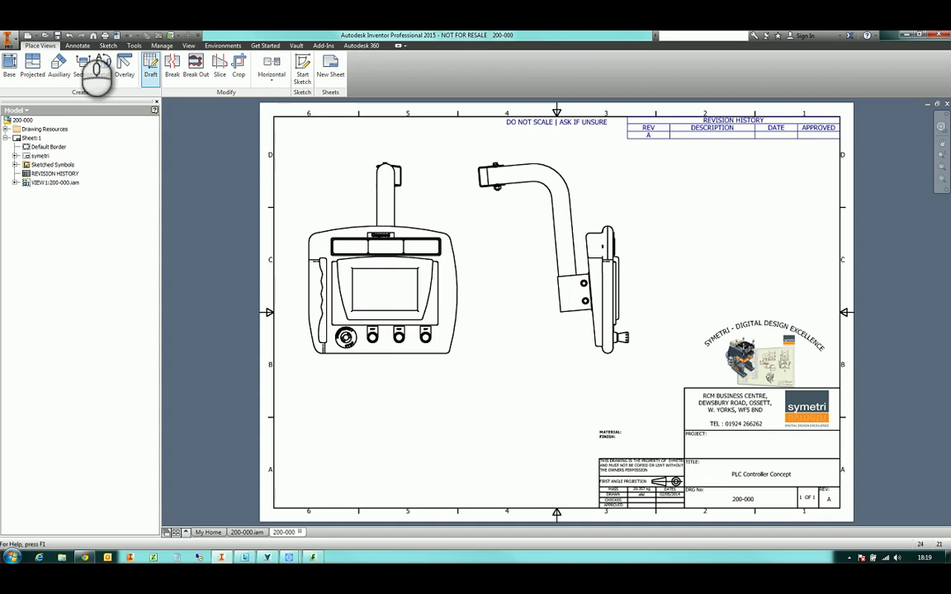
Save the drawing as 200-000.dwg in the Projects > New PLC Unit folder
key("ctrl+s")
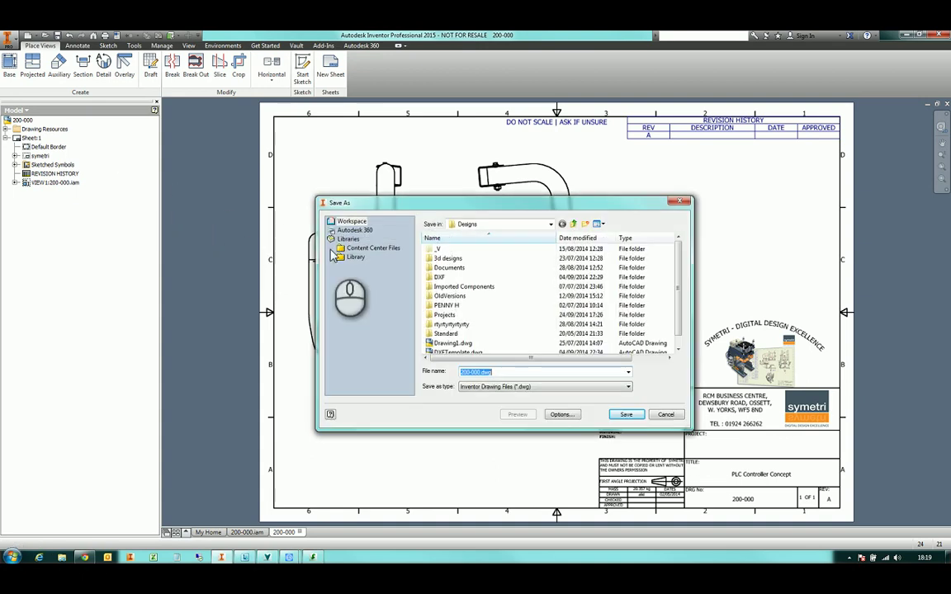
double_click(445, 316)
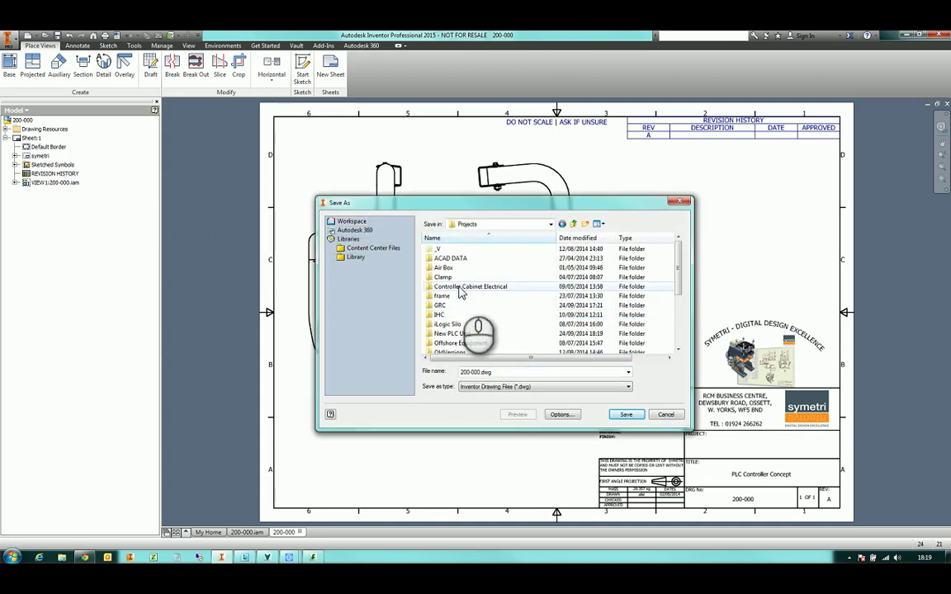
double_click(463, 334)
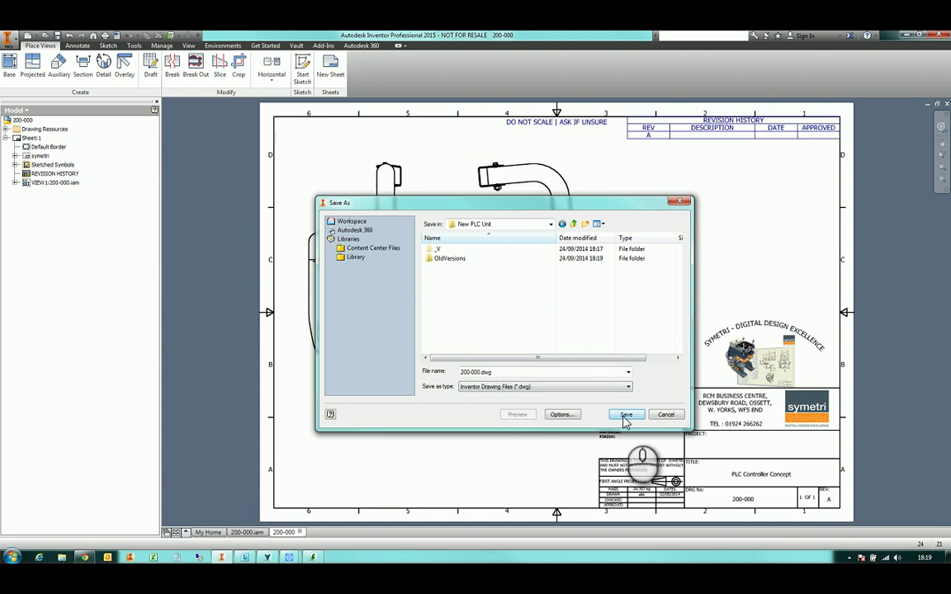
left_click(626, 415)
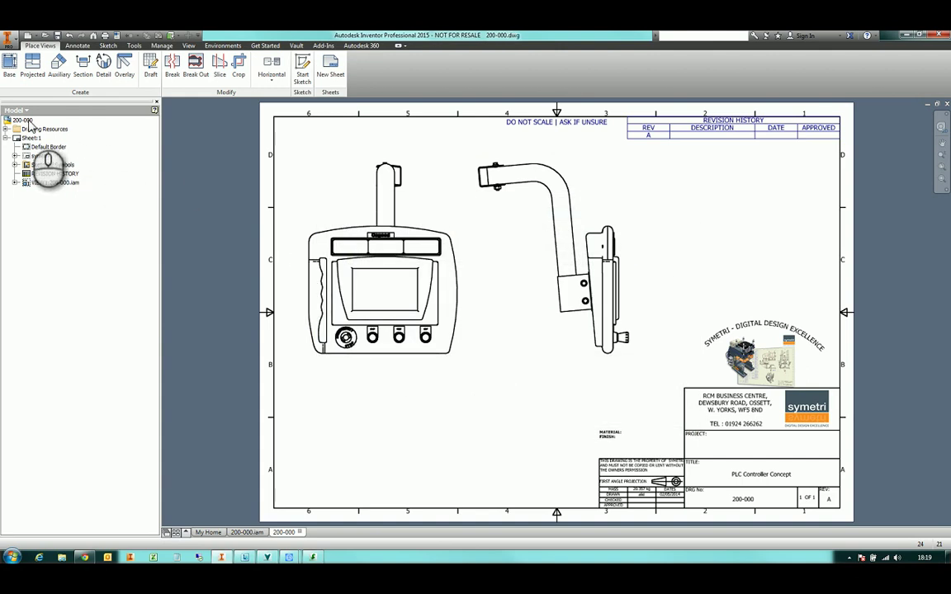
Check the drawing into the vault with comment 'initial check in of drawing'
right_click(30, 123)
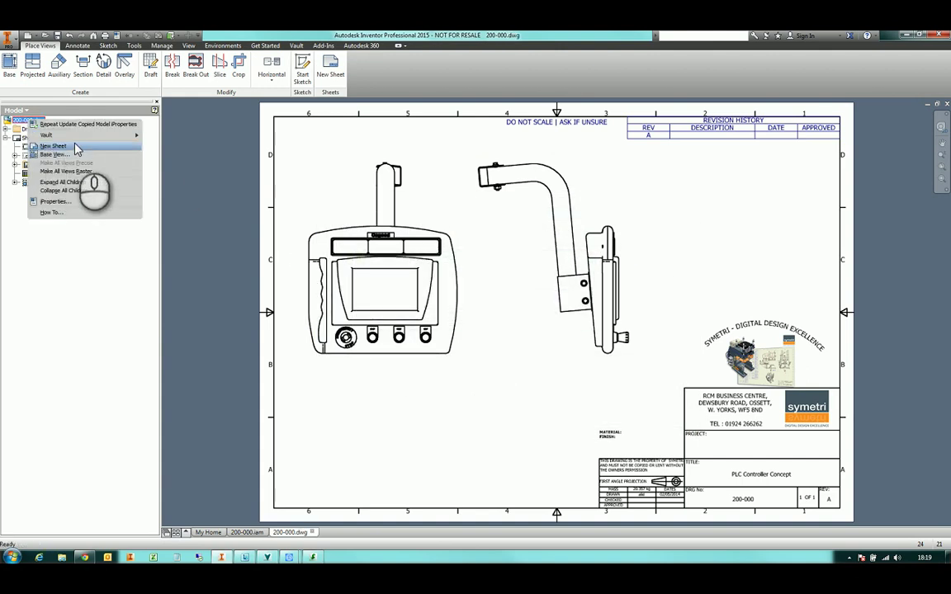
mouse_move(91, 135)
left_click(185, 157)
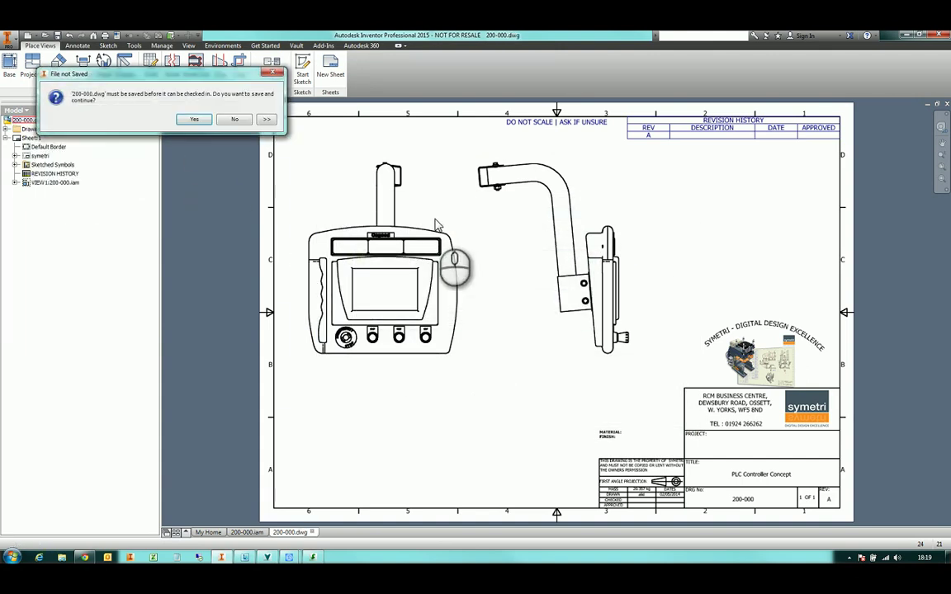
left_click(234, 118)
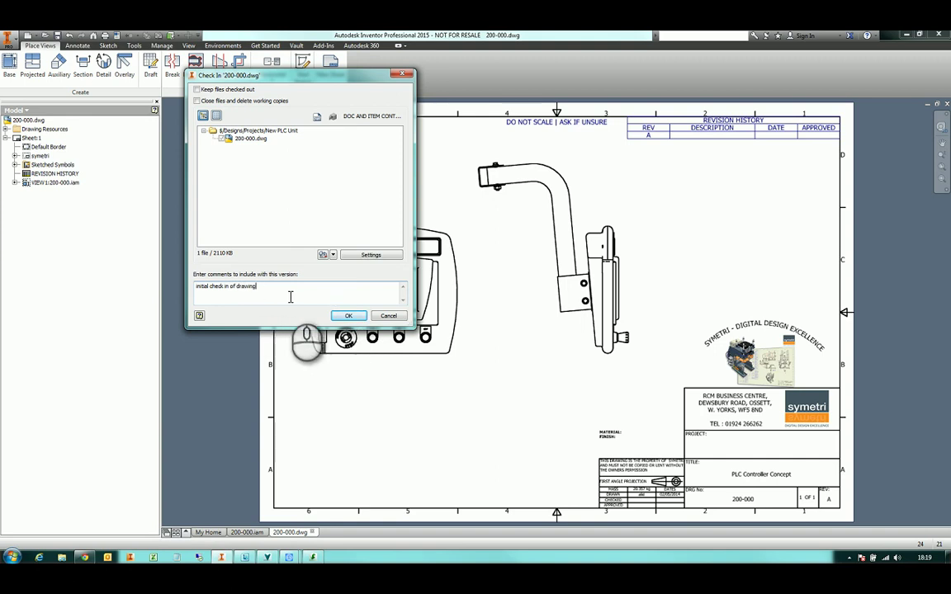
left_click(348, 315)
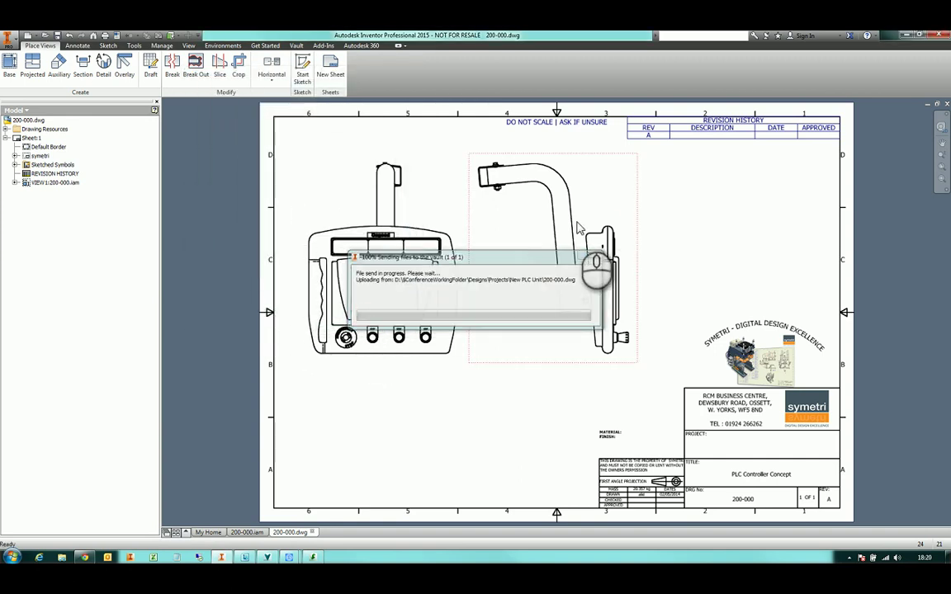
Close 200-000.dwg and the 200-000 assembly, then bring Vault Professional to the front
left_click(946, 105)
key("F4")
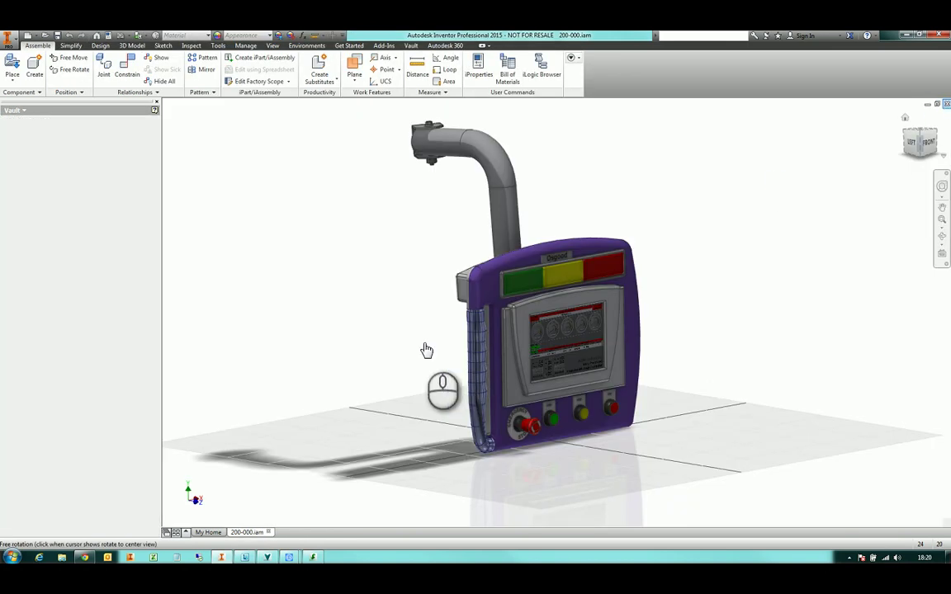
key("ctrl+F4")
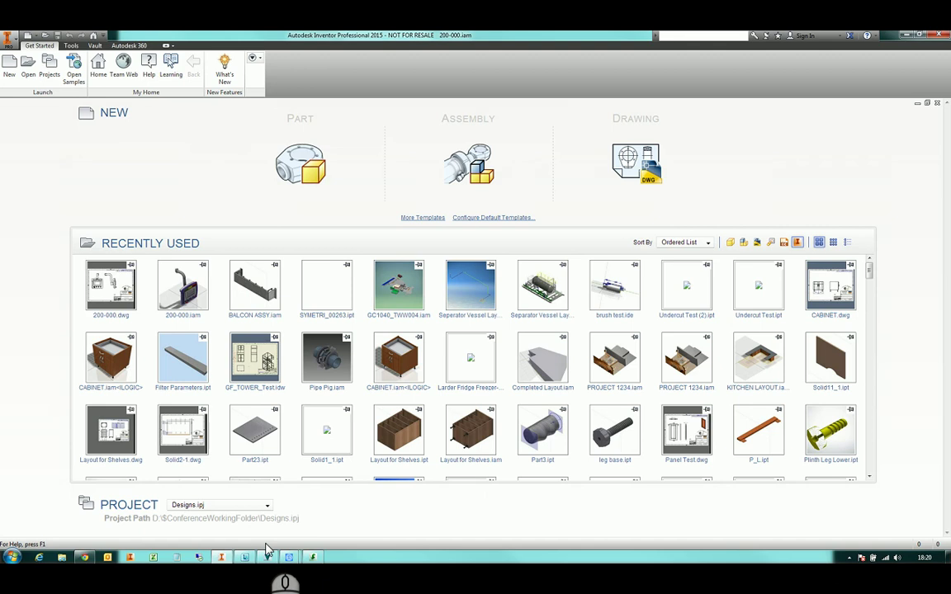
mouse_move(268, 559)
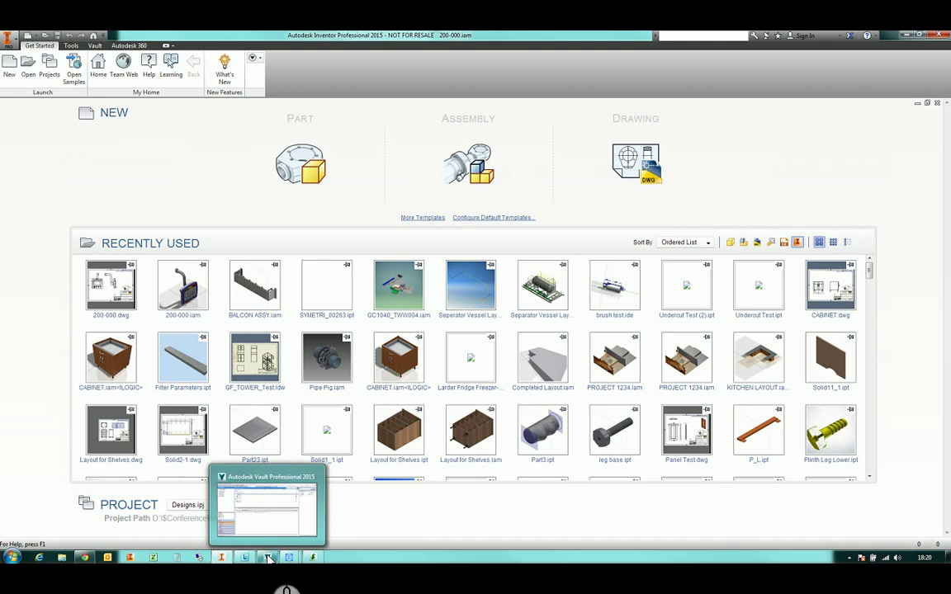
left_click(269, 559)
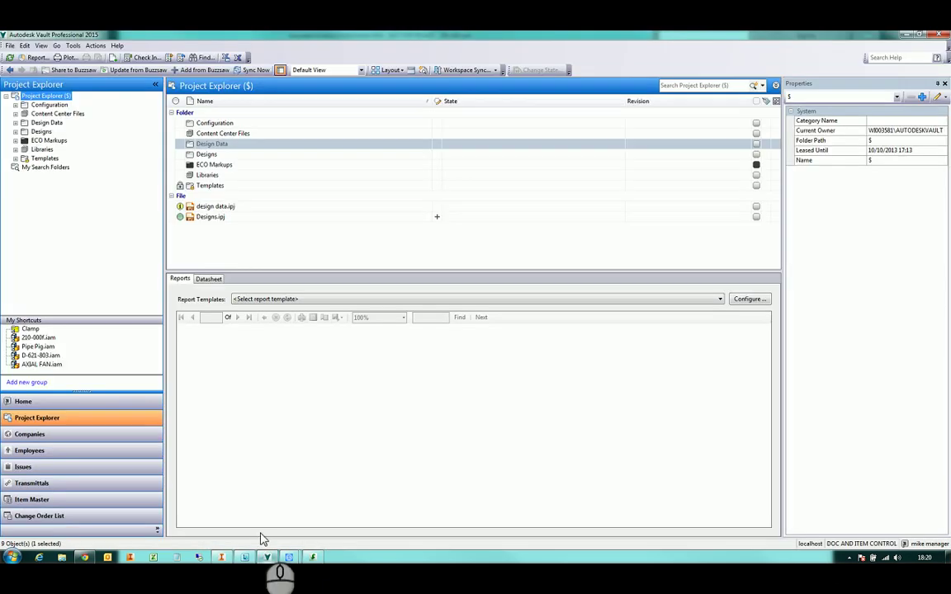
Log out of the vault and log back in under a different user name
left_click(10, 47)
left_click(25, 82)
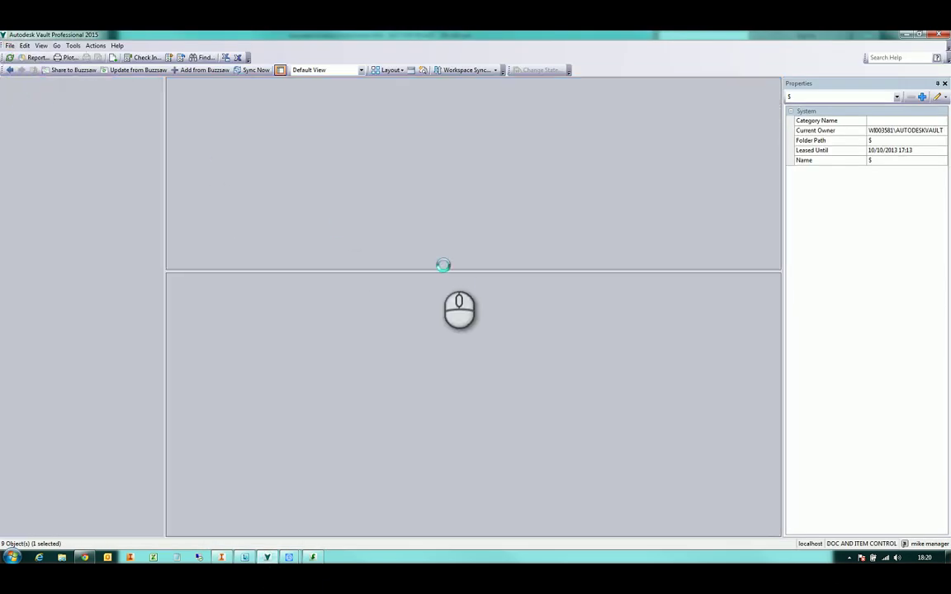
left_click(468, 313)
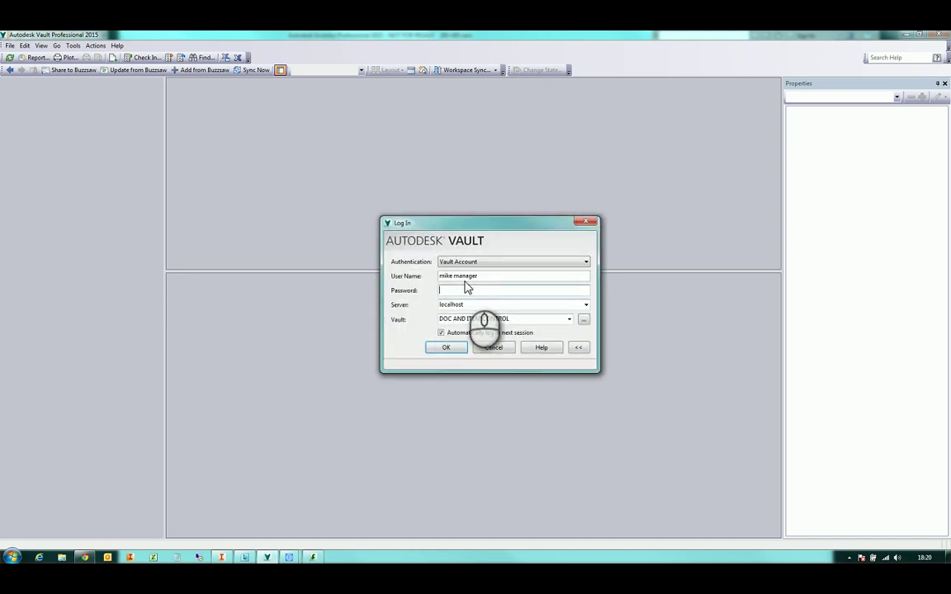
left_click(474, 277)
left_click_drag(472, 277, 397, 280)
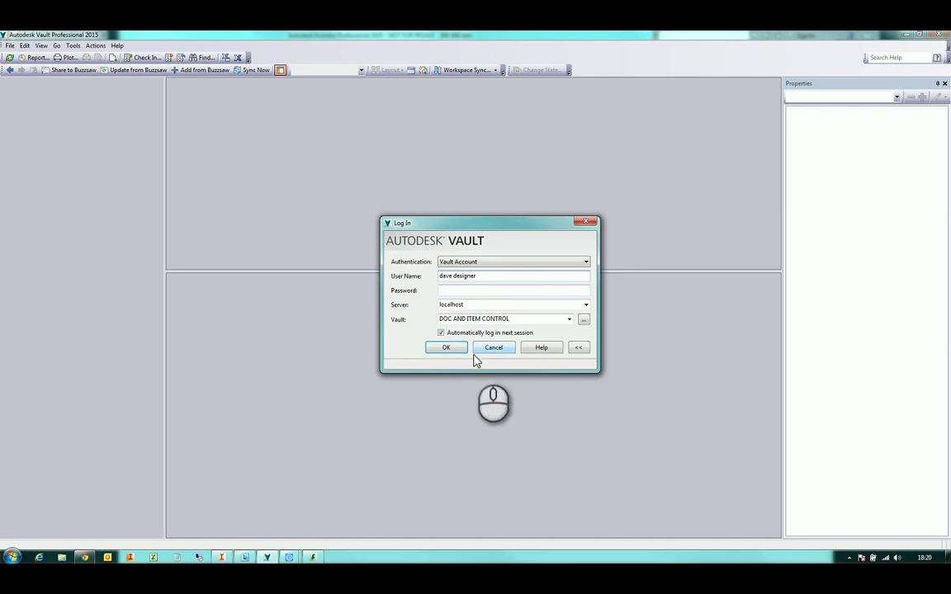
left_click(446, 348)
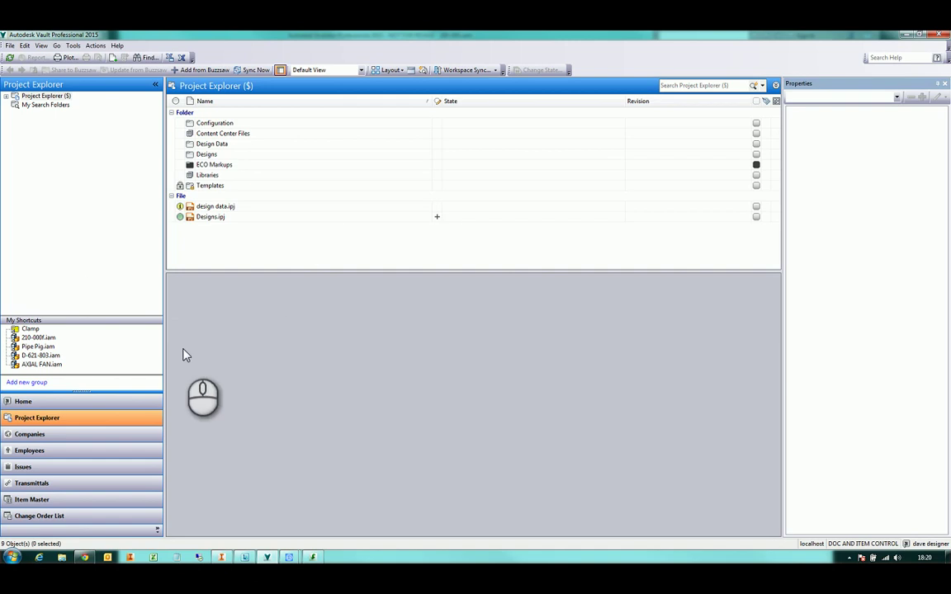
Browse Designs > Projects > New PLC Unit and select 200-000.iam to list its component files
left_click(8, 98)
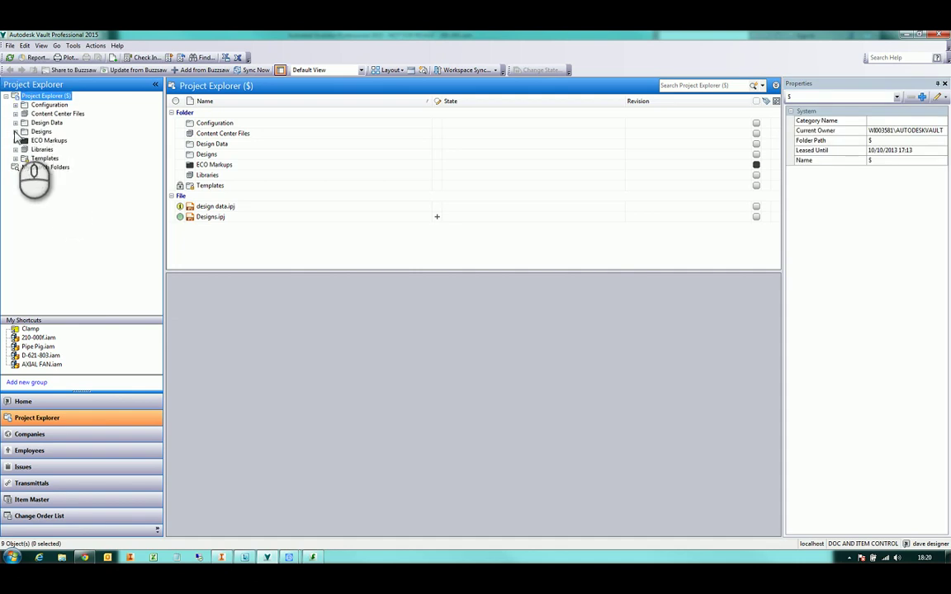
left_click(15, 132)
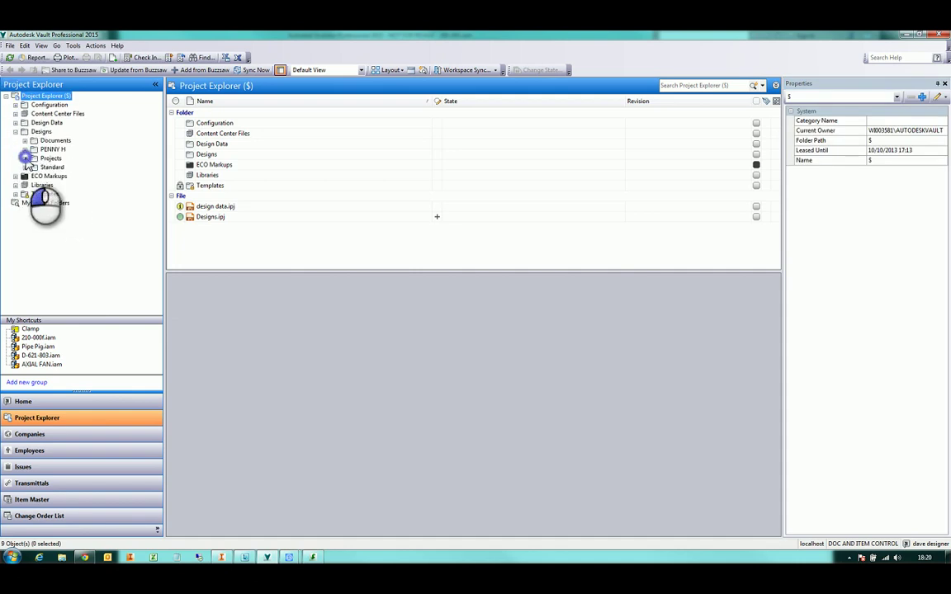
left_click(25, 158)
scroll(70, 207, "down", 2)
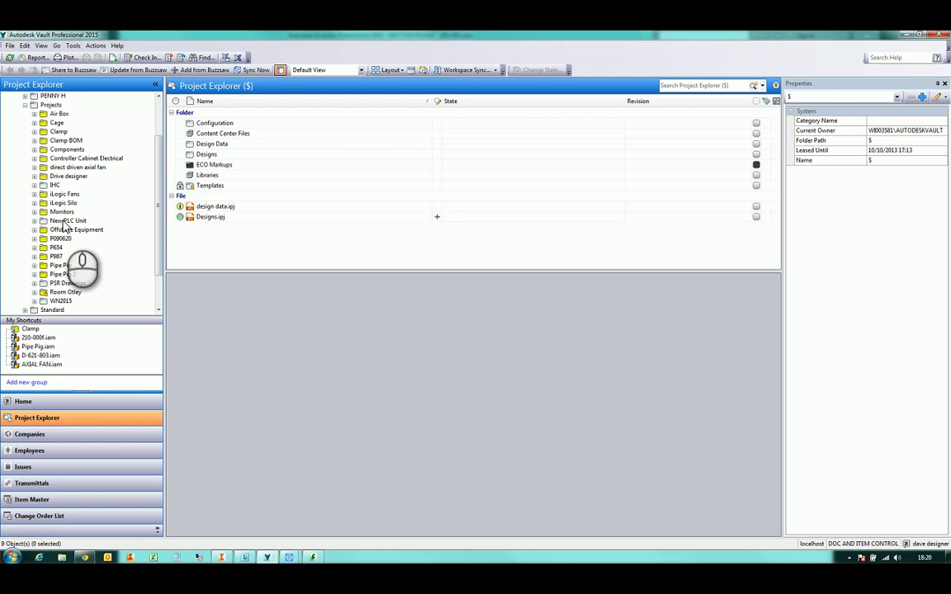
left_click(67, 222)
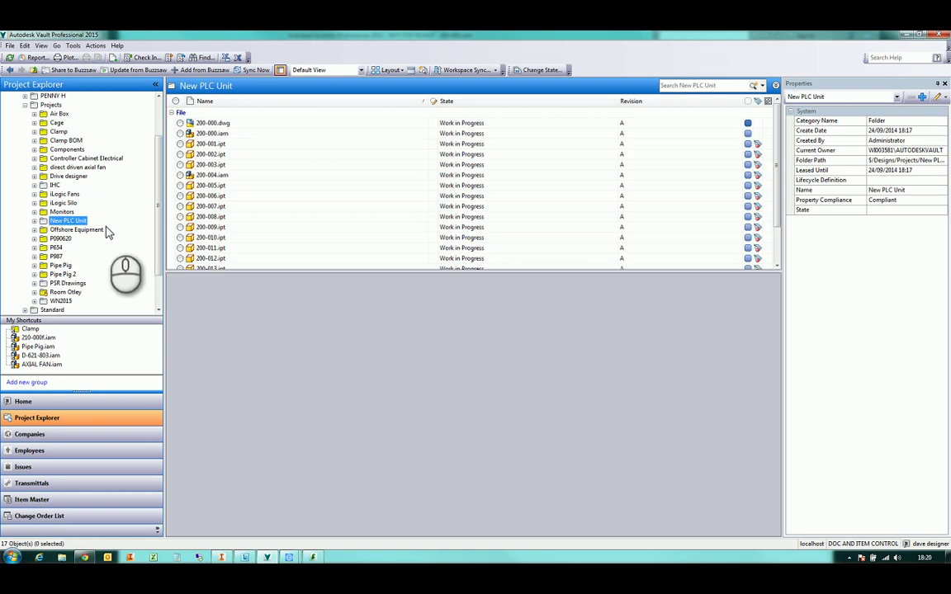
left_click(212, 133)
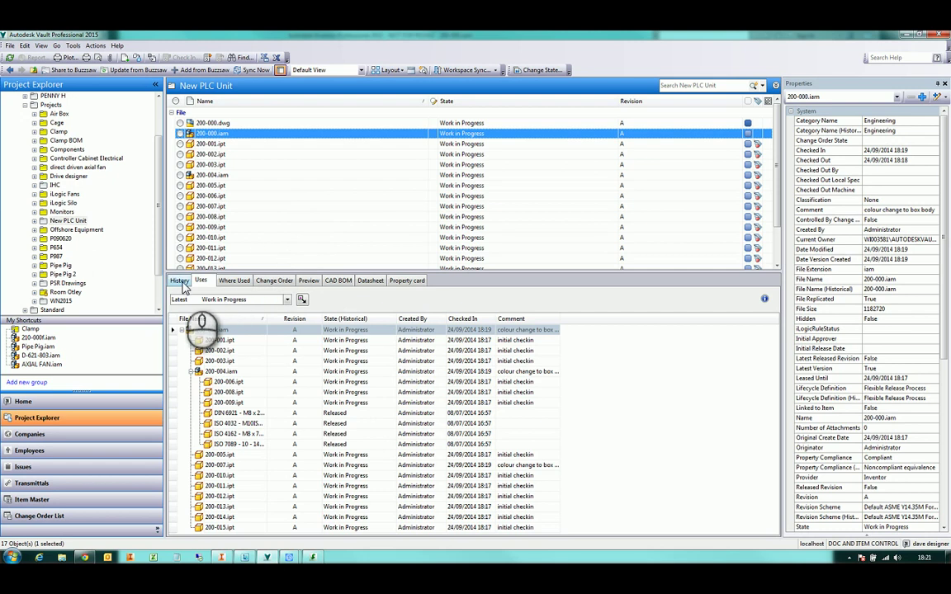
Review 200-000.iam's Where Used drawing, orbit its 3D preview, and show its two-version history
left_click(217, 330)
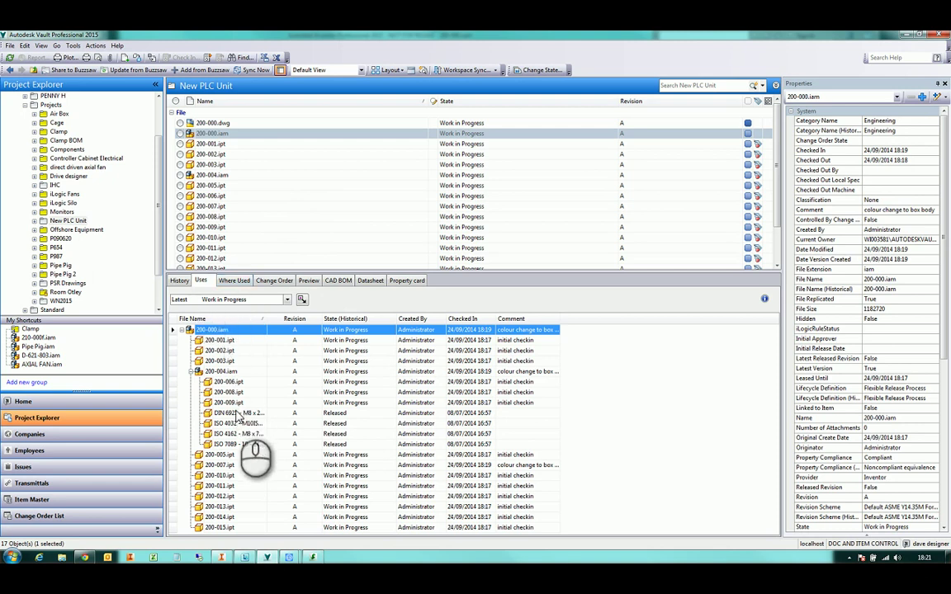
left_click(234, 281)
left_click(174, 327)
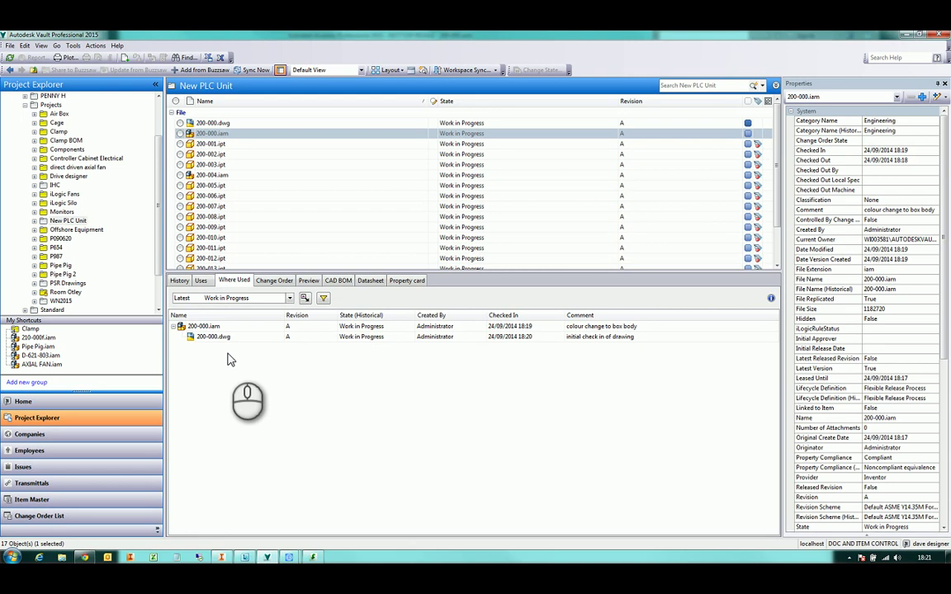
left_click(308, 280)
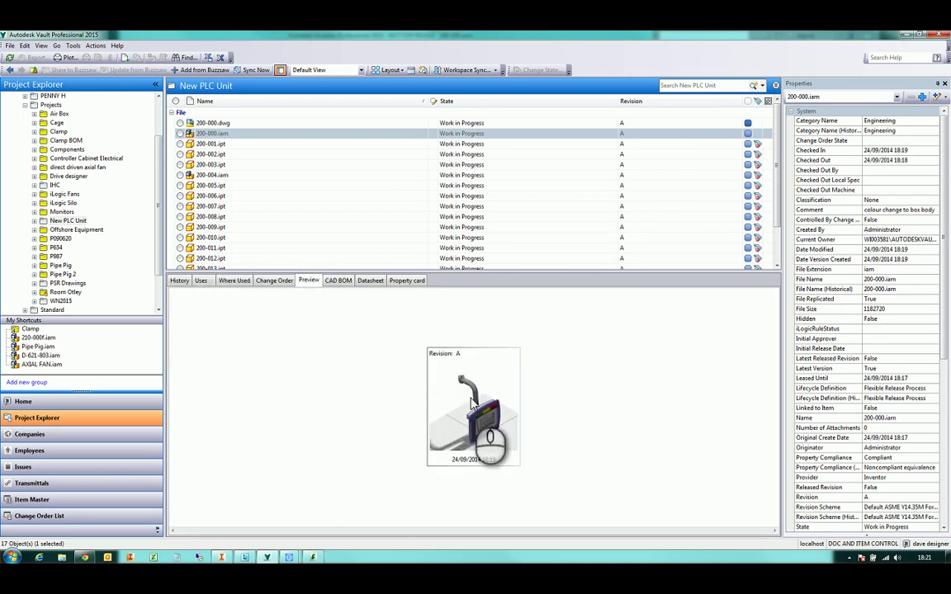
left_click(472, 396)
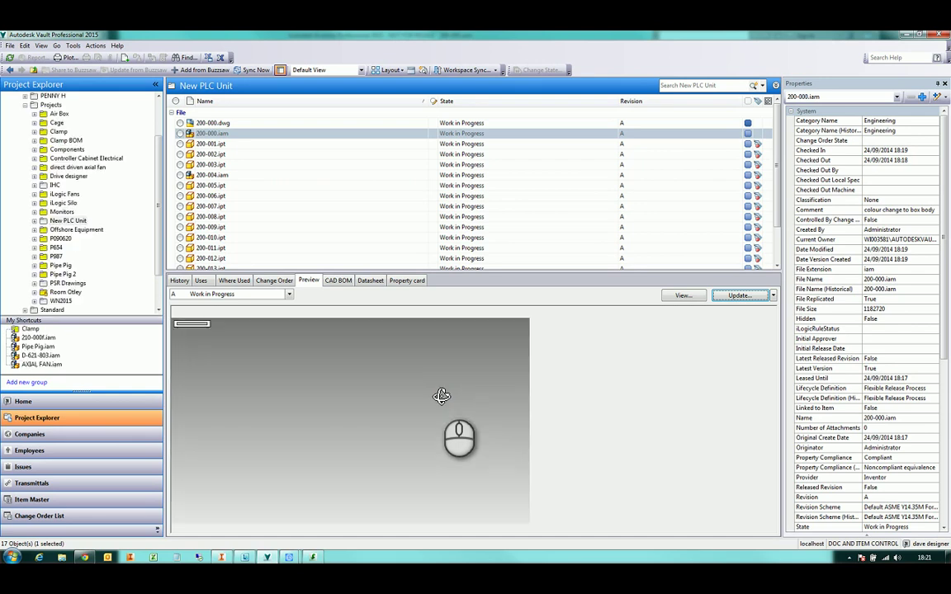
left_click_drag(464, 441, 421, 443)
left_click(180, 282)
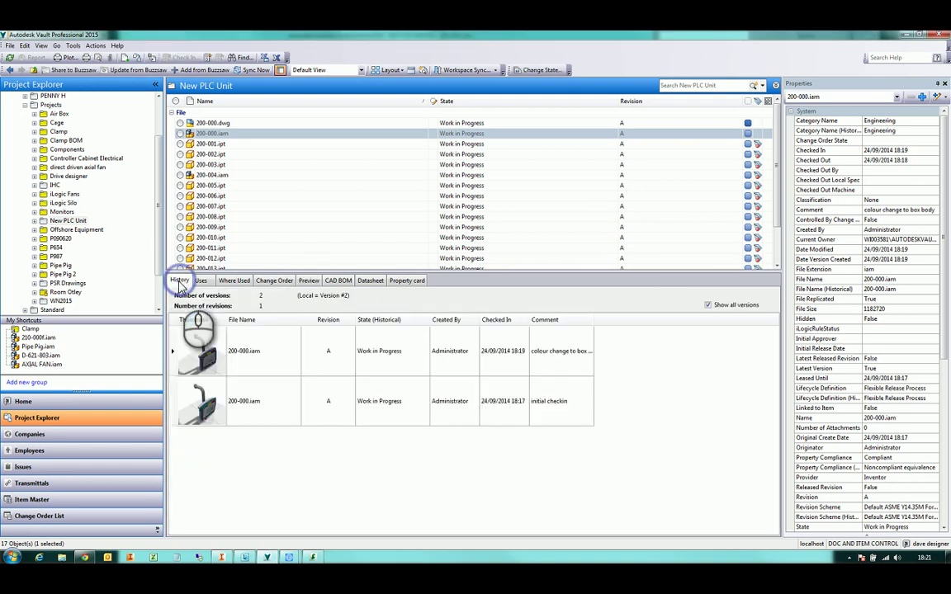
double_click(594, 320)
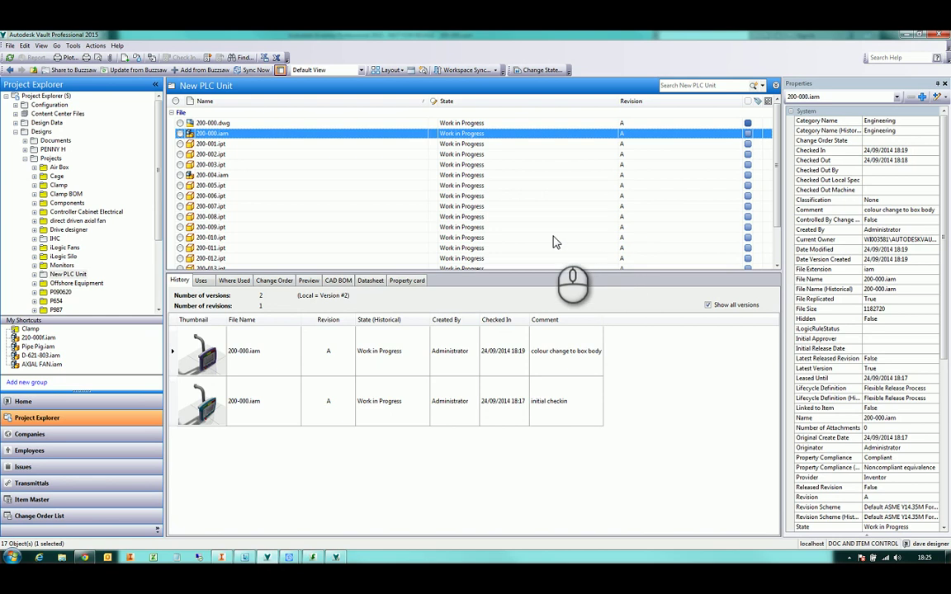
Start a Copy Design of 200-000.iam and enlarge the dialog to list all files
left_click(403, 143)
left_click(406, 134)
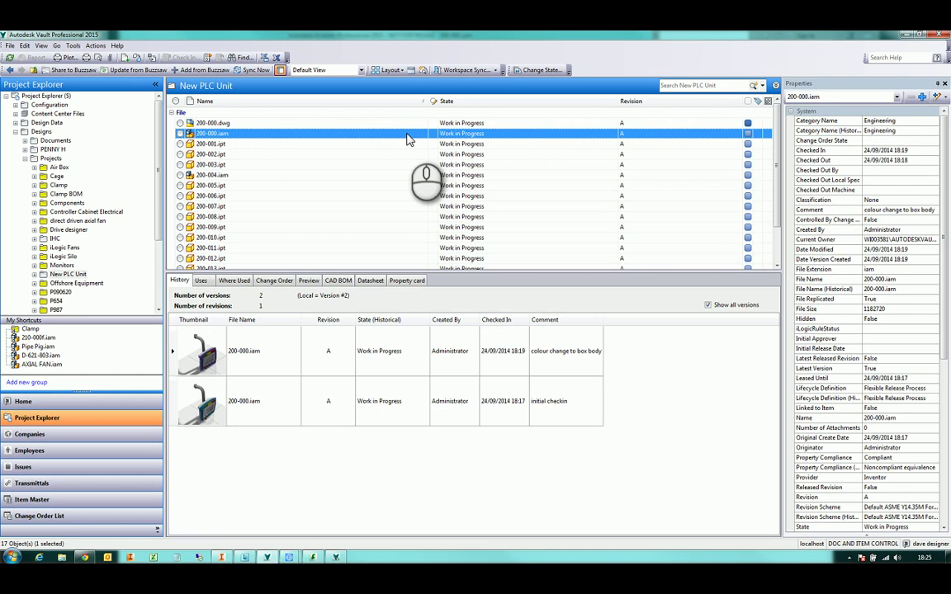
right_click(408, 138)
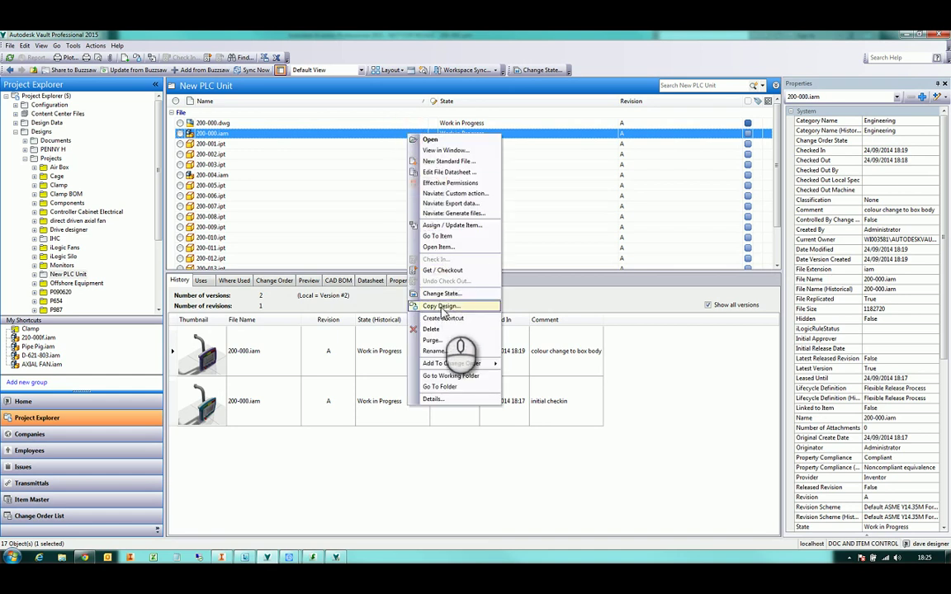
left_click(441, 307)
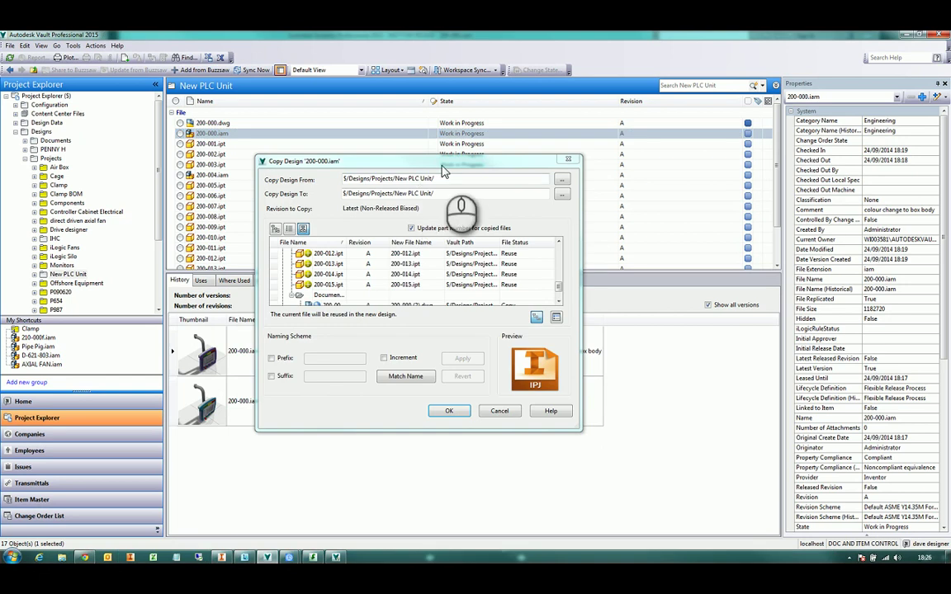
left_click_drag(396, 146, 350, 101)
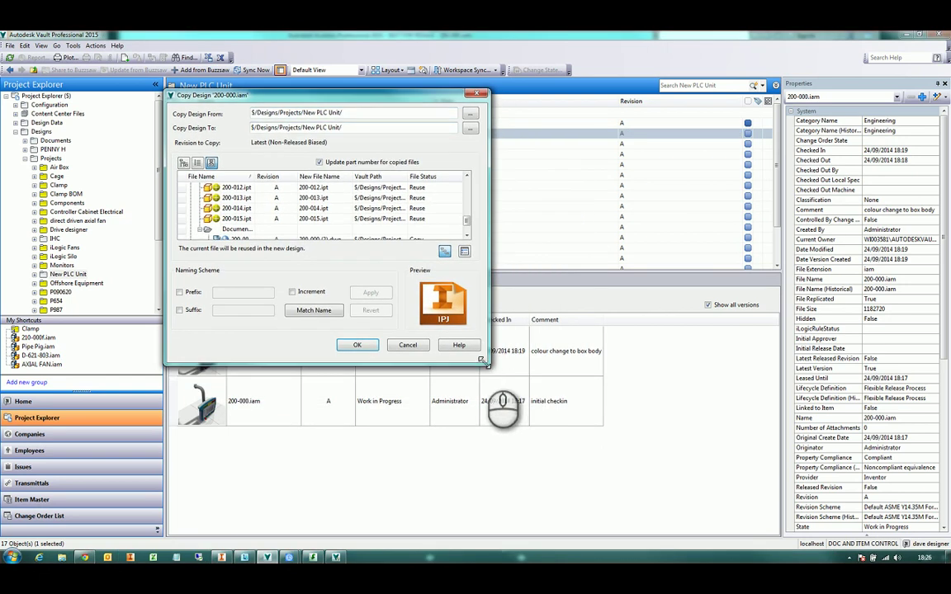
left_click_drag(487, 362, 768, 517)
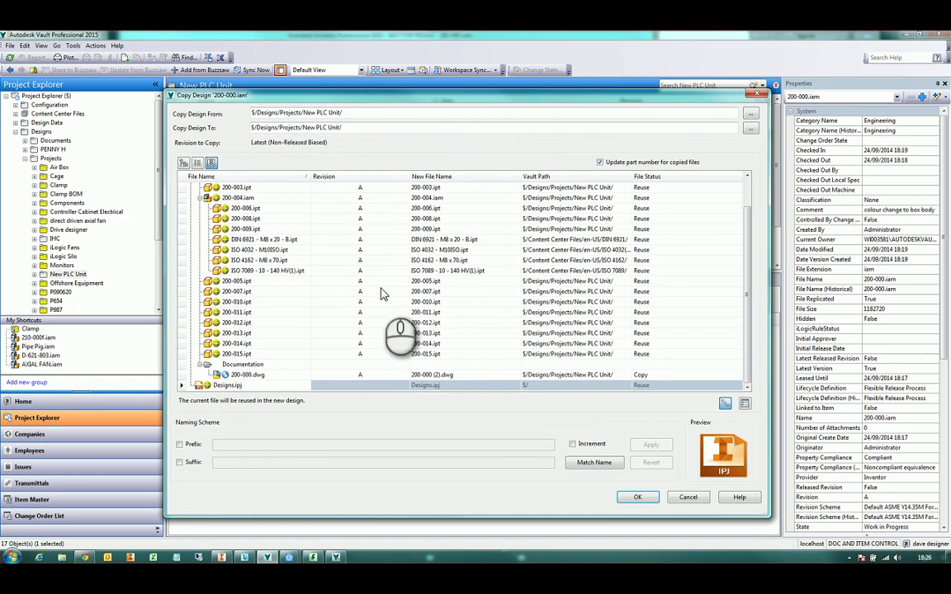
Set the copy destination to New PLC Unit2/ and switch 200-001.ipt from Reuse to Copy
left_click(382, 293)
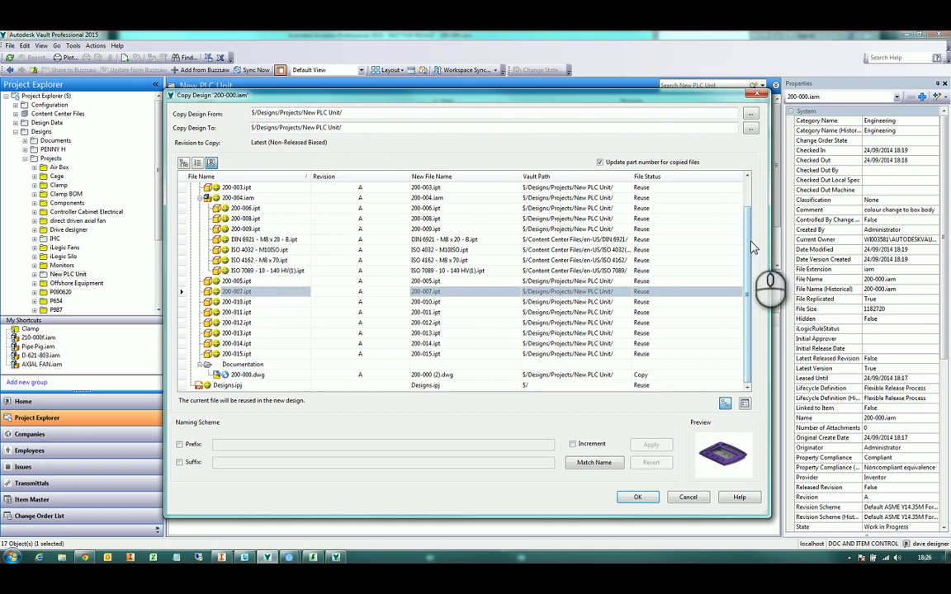
left_click_drag(751, 244, 752, 202)
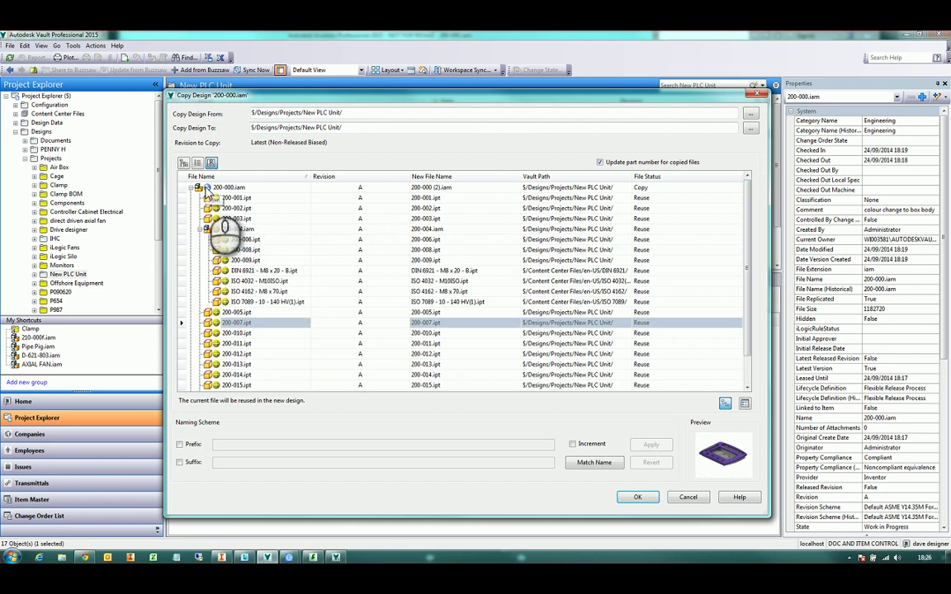
left_click(206, 229)
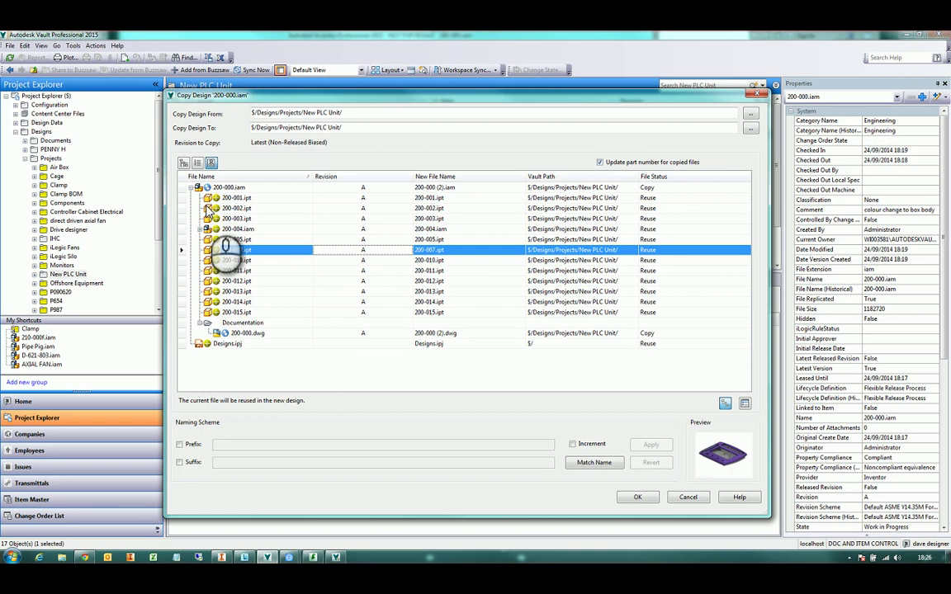
left_click(207, 229)
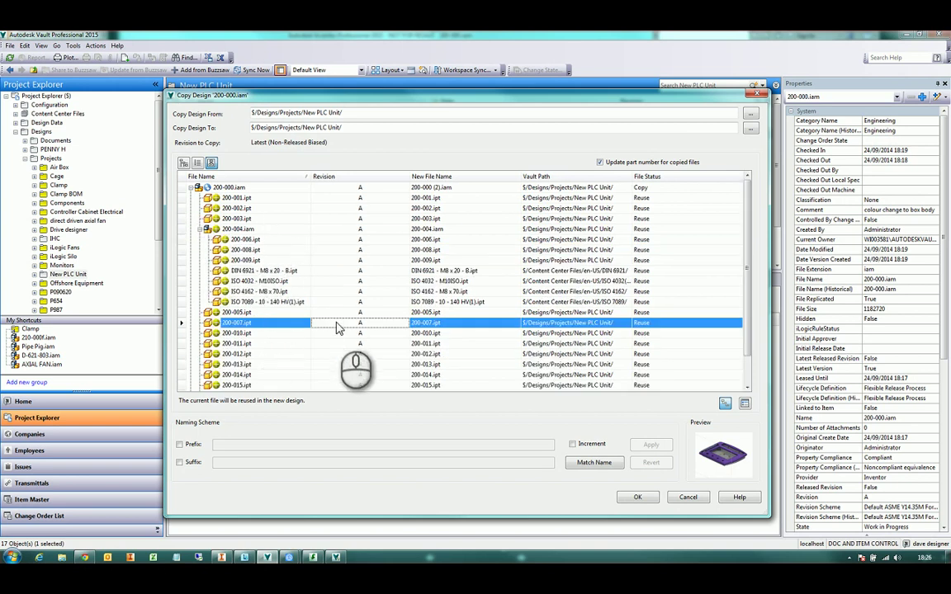
left_click(341, 128)
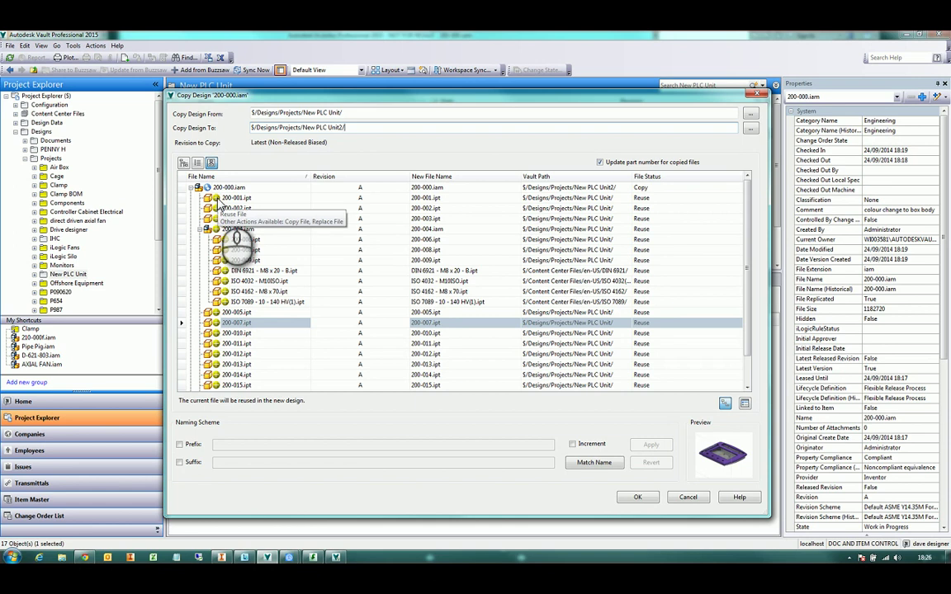
left_click(214, 198)
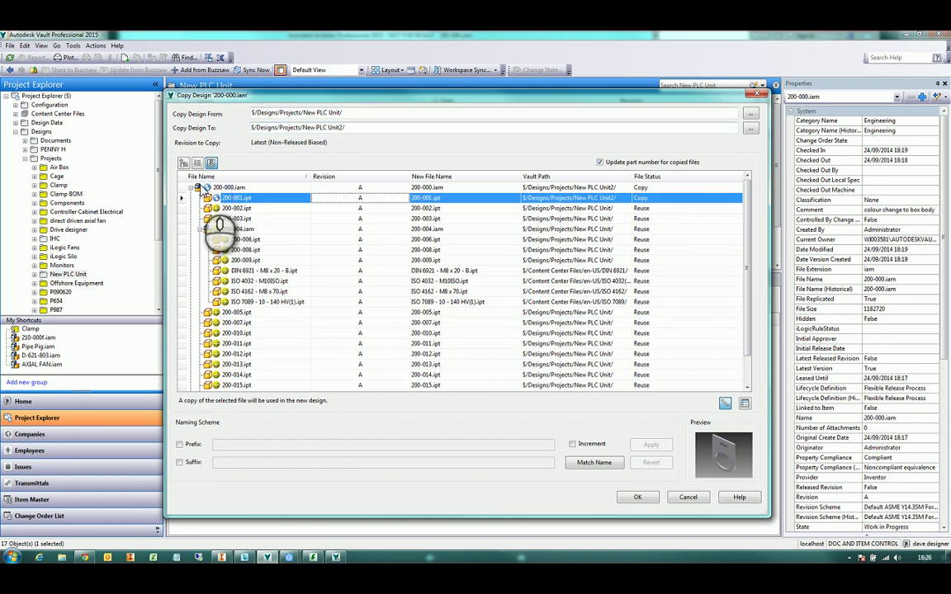
scroll(236, 248, "down", 1)
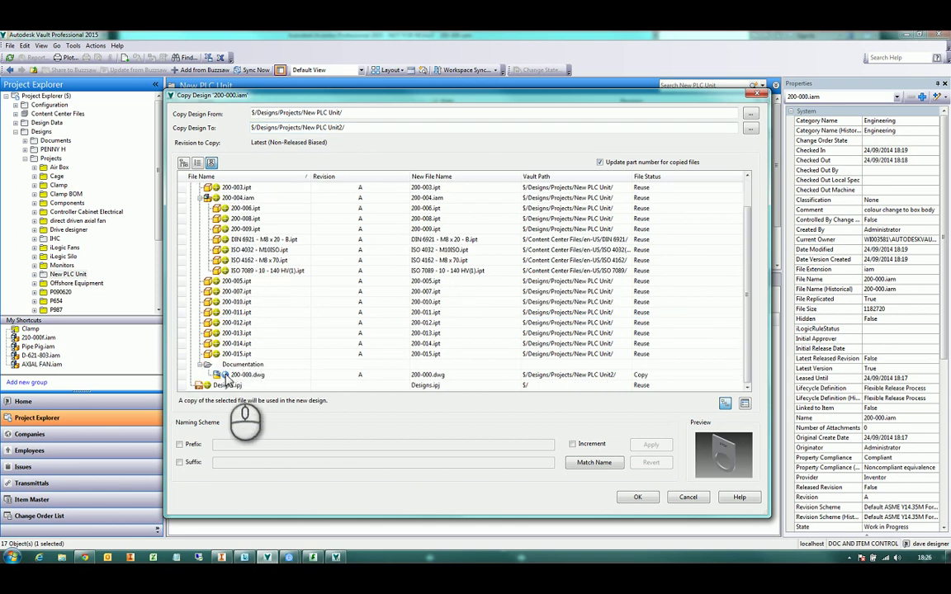
scroll(240, 363, "up", 1)
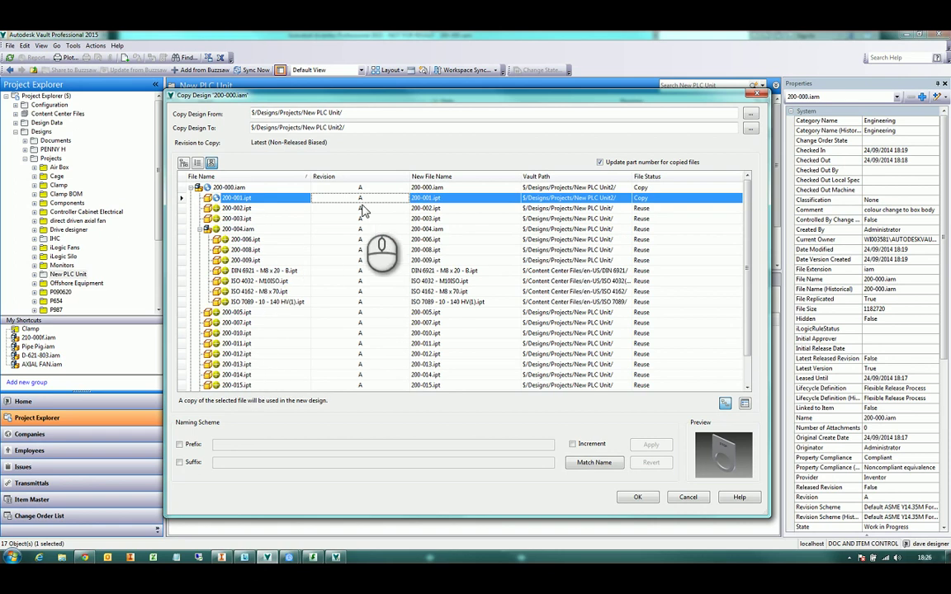
Try the Increment, Match Name and Revert naming options, then apply the gb_ prefix
left_click(179, 444)
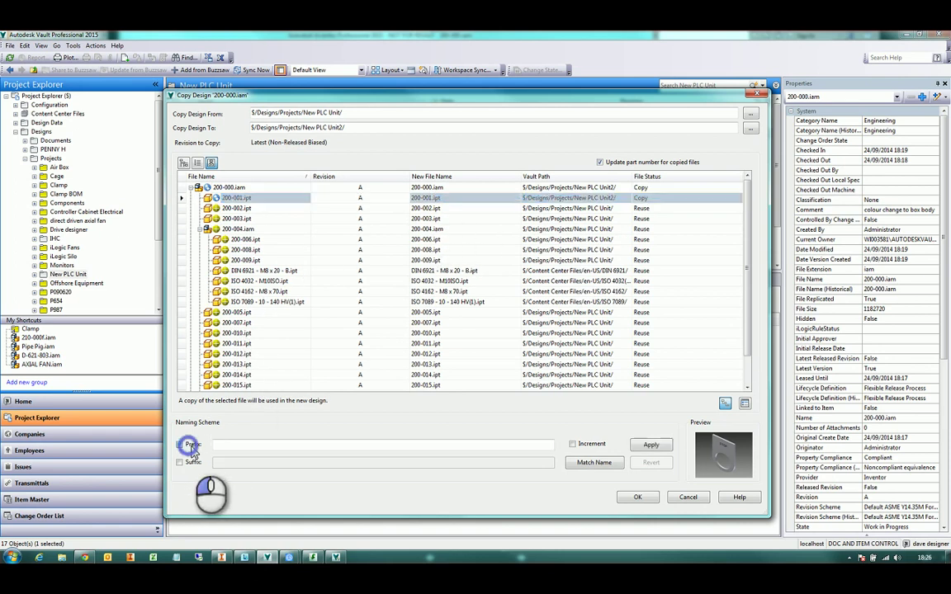
left_click(230, 446)
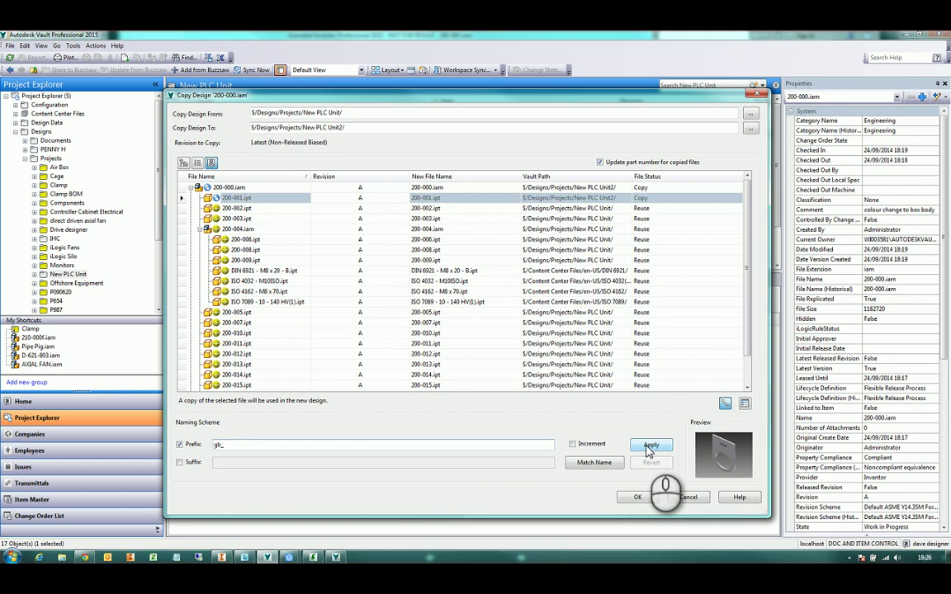
left_click(218, 446)
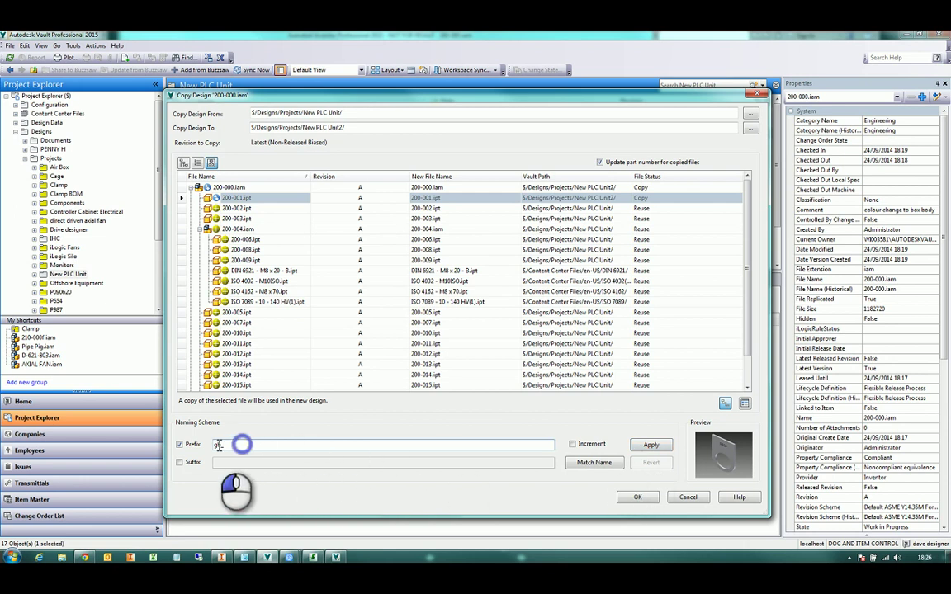
left_click(180, 444)
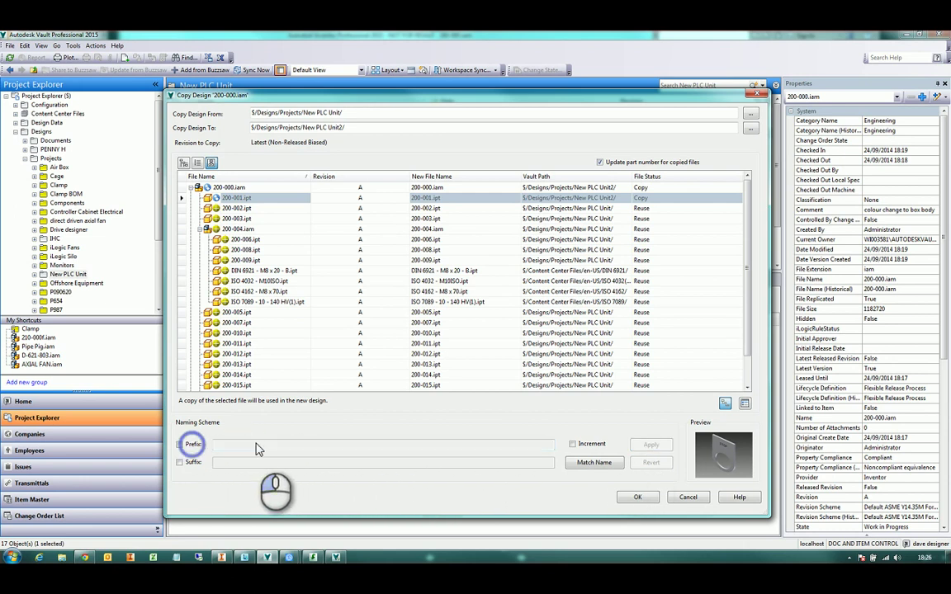
left_click(591, 445)
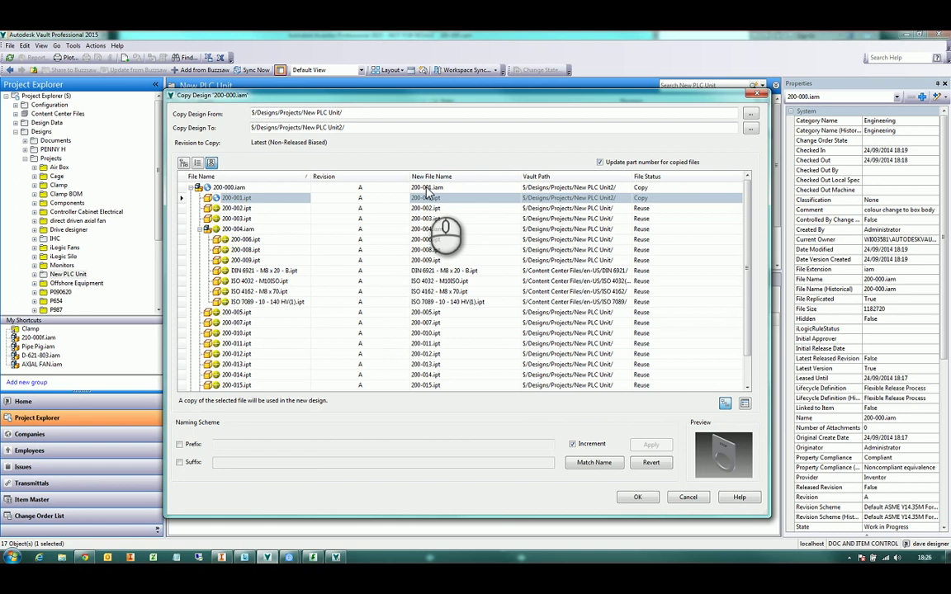
left_click(593, 462)
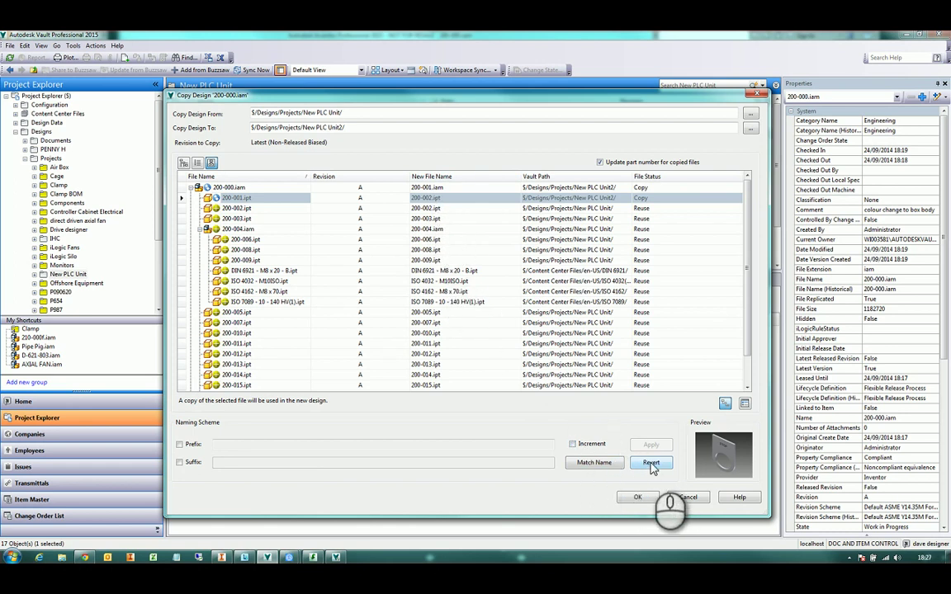
left_click(651, 464)
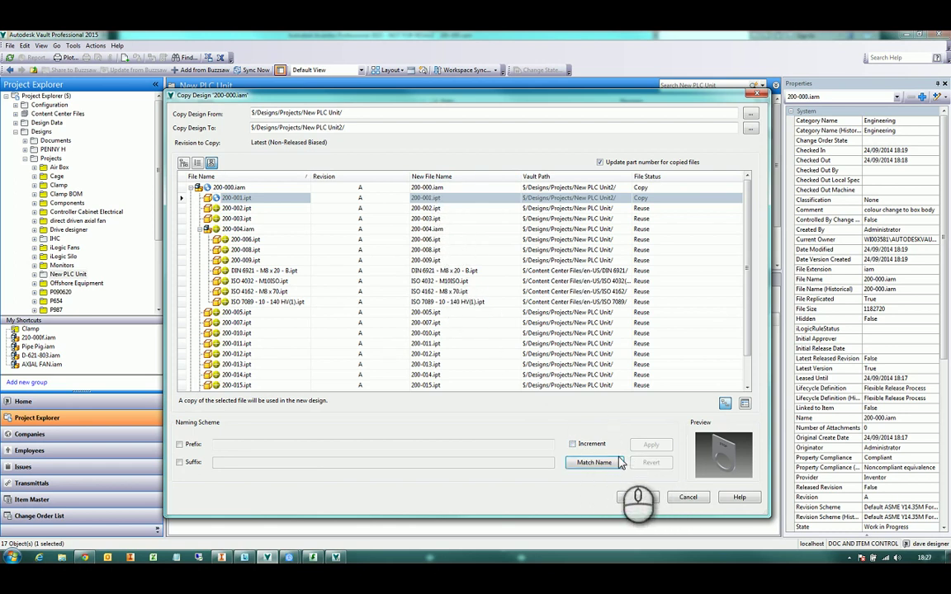
left_click(180, 445)
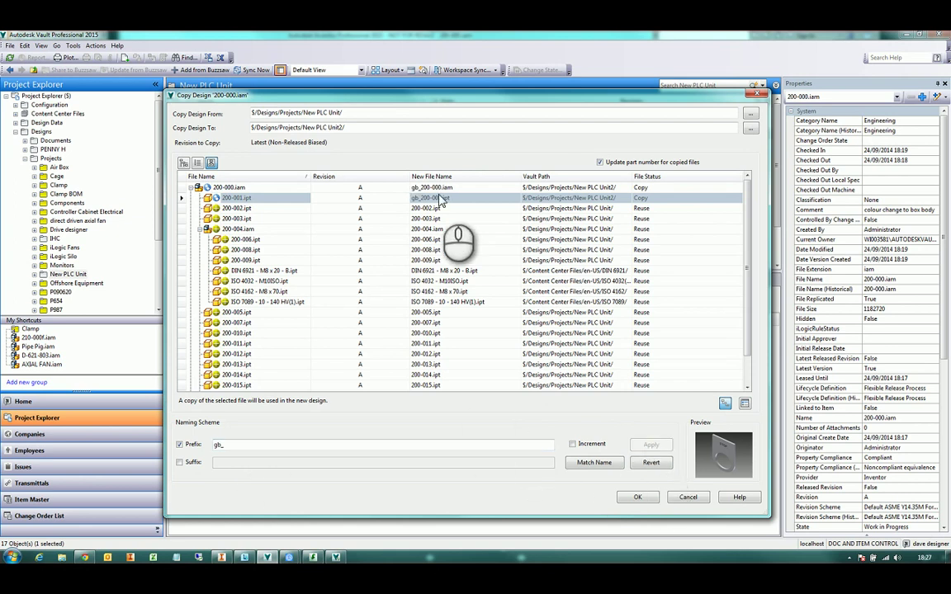
Check the new names, including gb_200-000.iam and gb_200-001.ipt
left_click(464, 271)
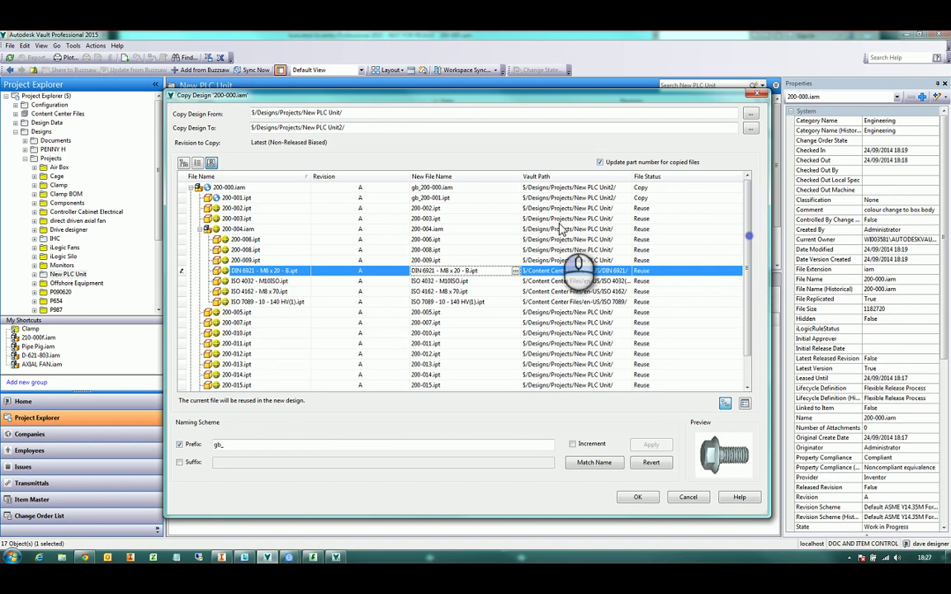
left_click(438, 187)
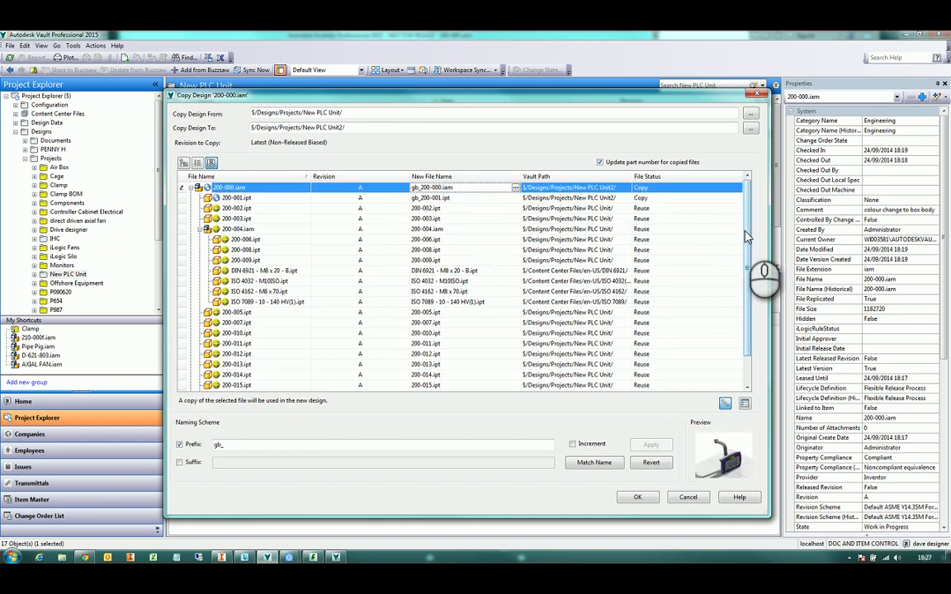
scroll(743, 264, "down", 1)
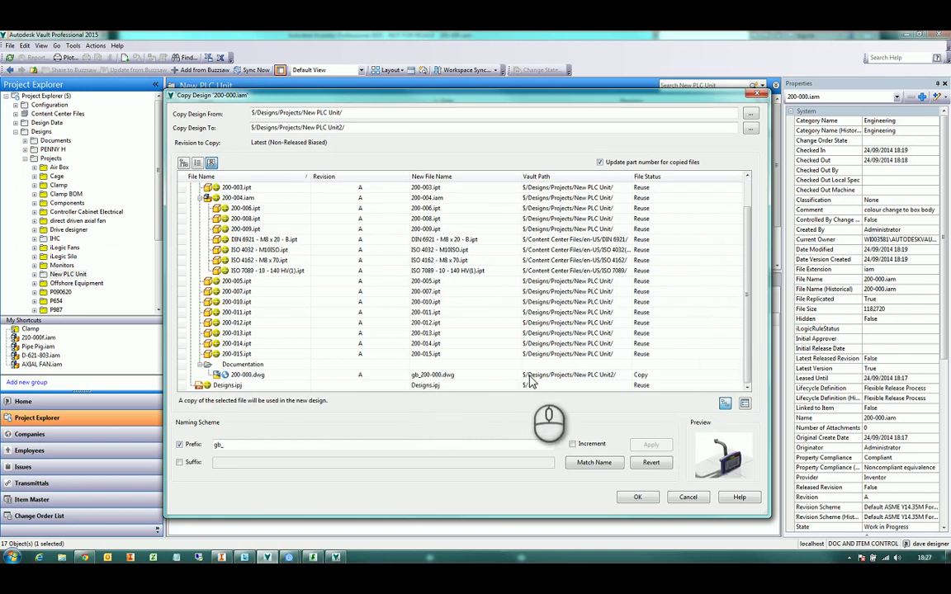
left_click_drag(743, 253, 748, 217)
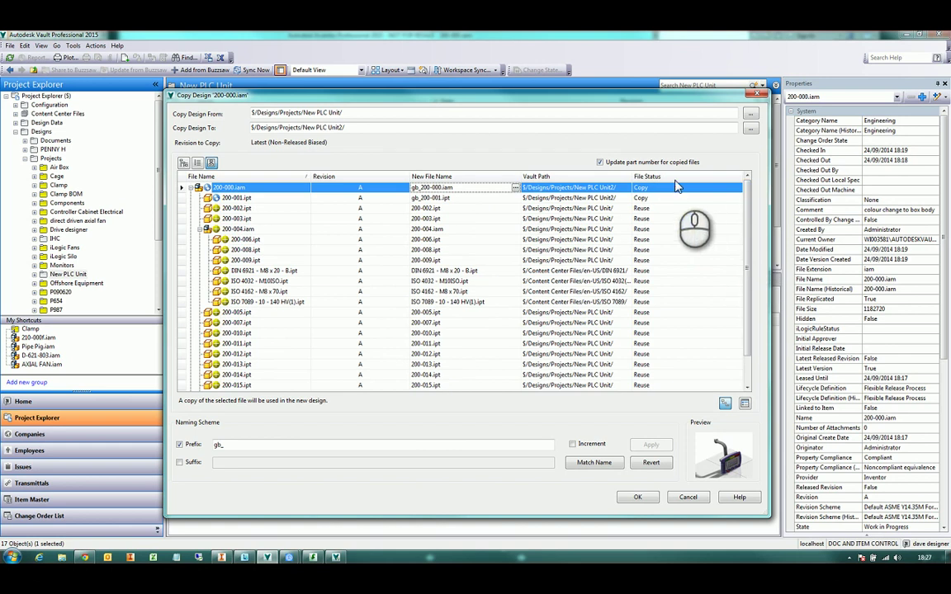
left_click(482, 200)
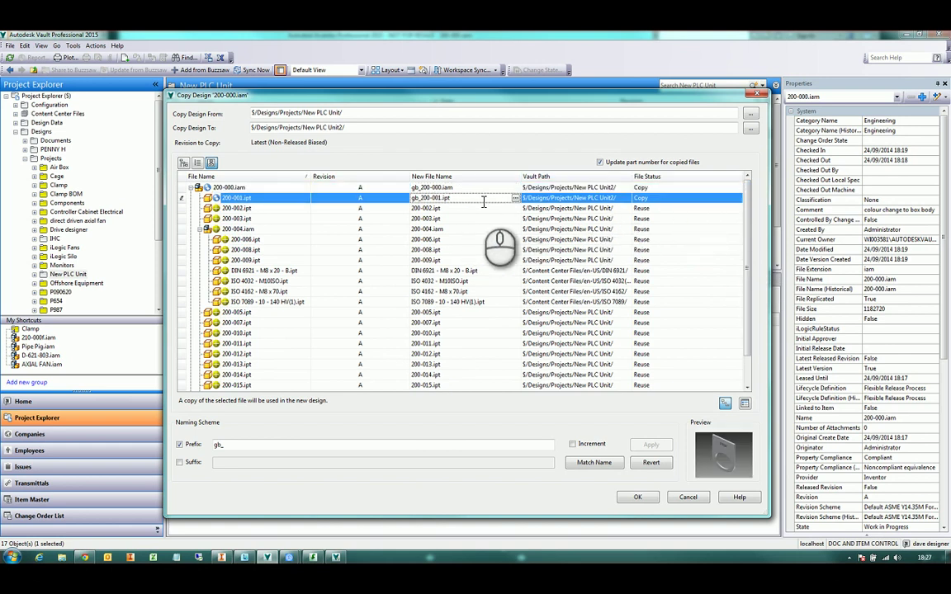
Browse for a replacement for 200-001.ipt, considering 200-007.ipt, then cancel
left_click(514, 201)
left_click(578, 346)
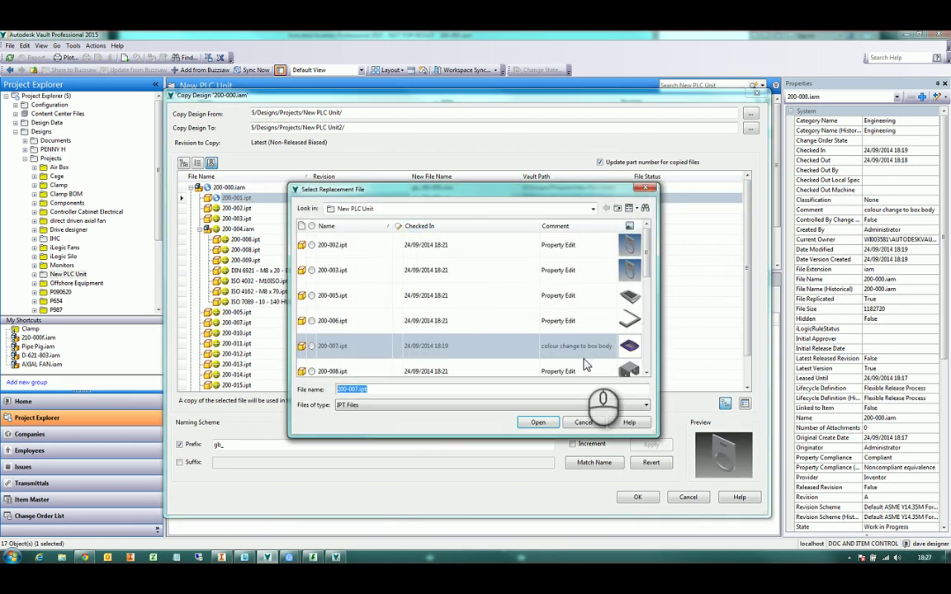
left_click(583, 422)
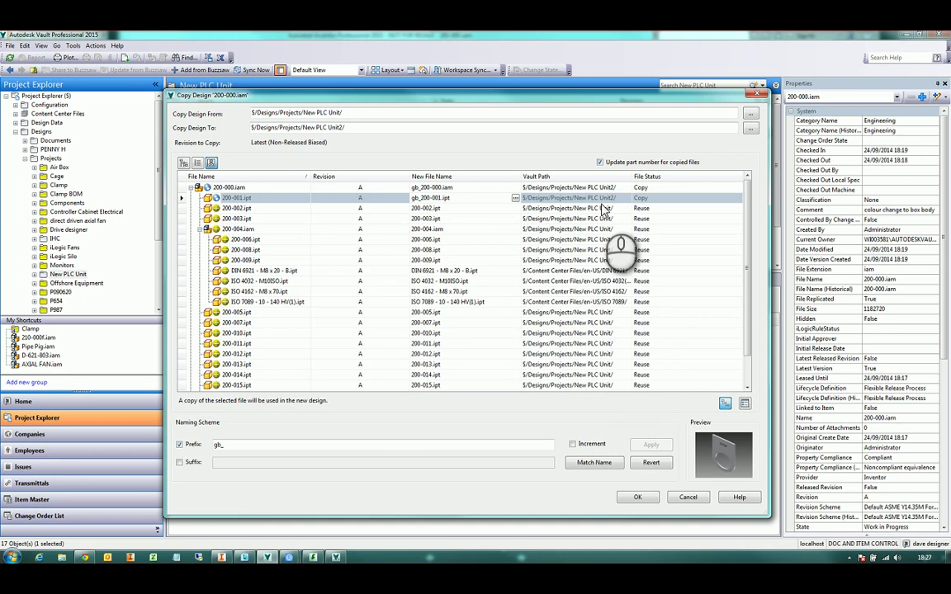
Check 200-001.ipt's copy options without changes and run the copy into New PLC Unit2
left_click(619, 199)
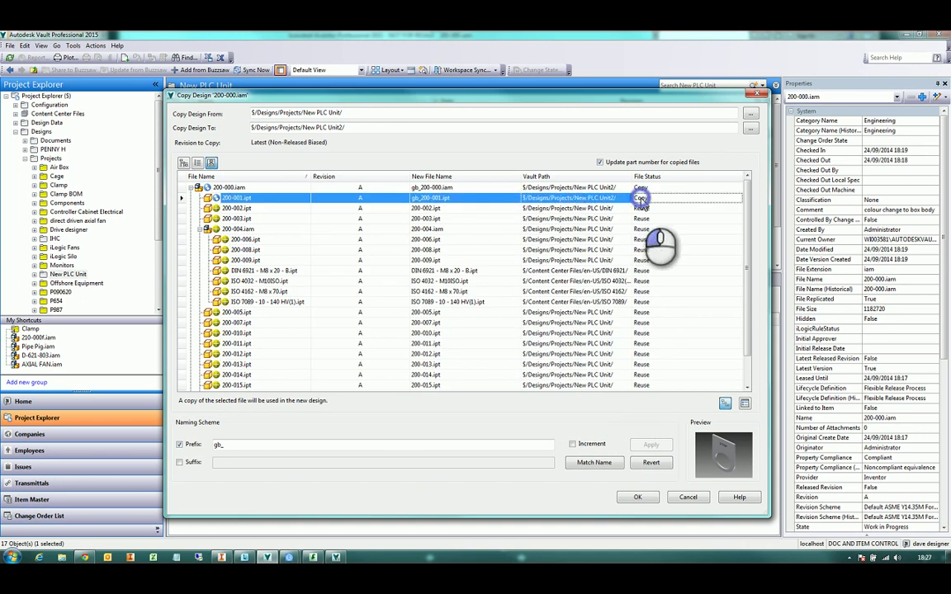
right_click(642, 202)
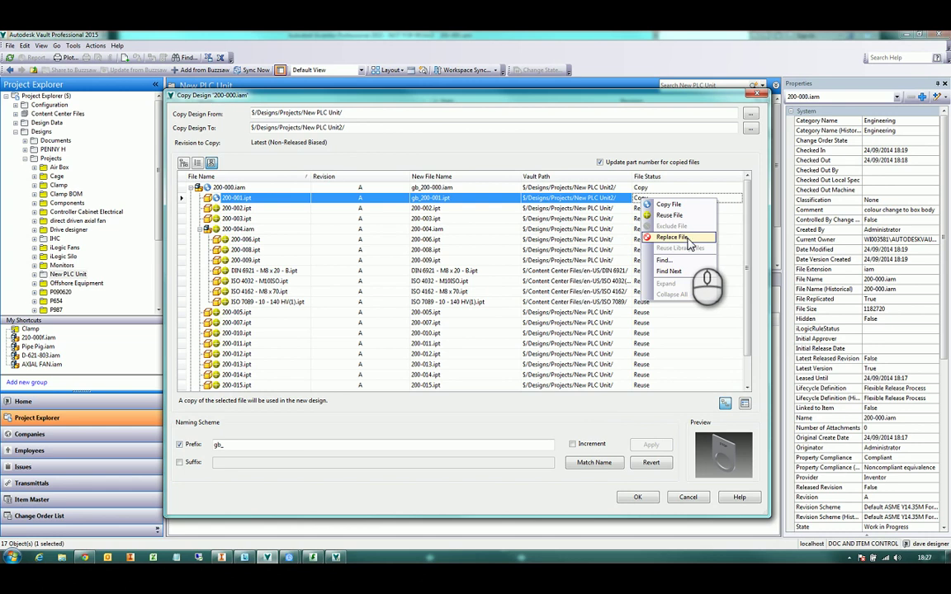
left_click(720, 153)
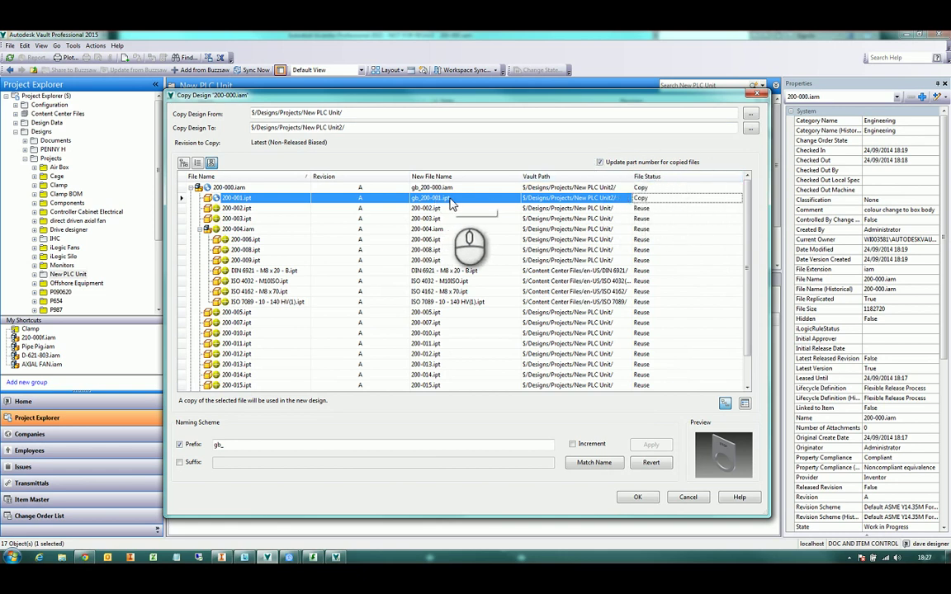
left_click(647, 502)
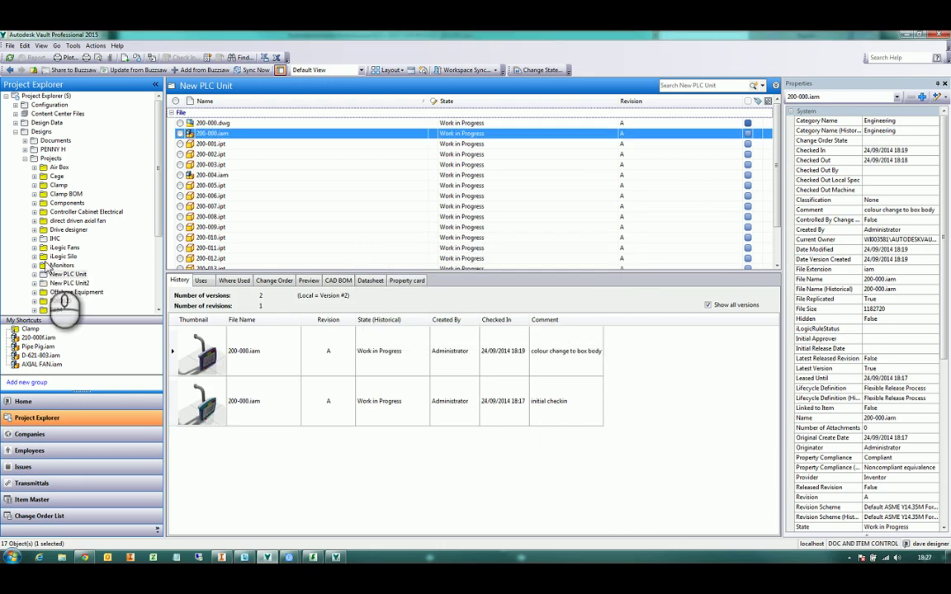
Inspect New PLC Unit2's gb_200-000.iam and its components, including ISO 7089 and gb_200-001.ipt
left_click(72, 284)
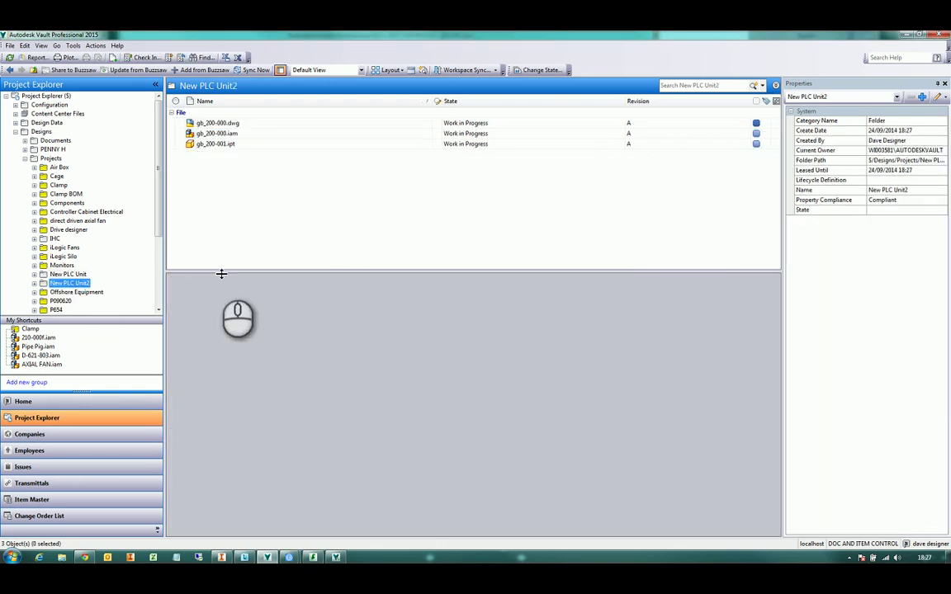
left_click(235, 137)
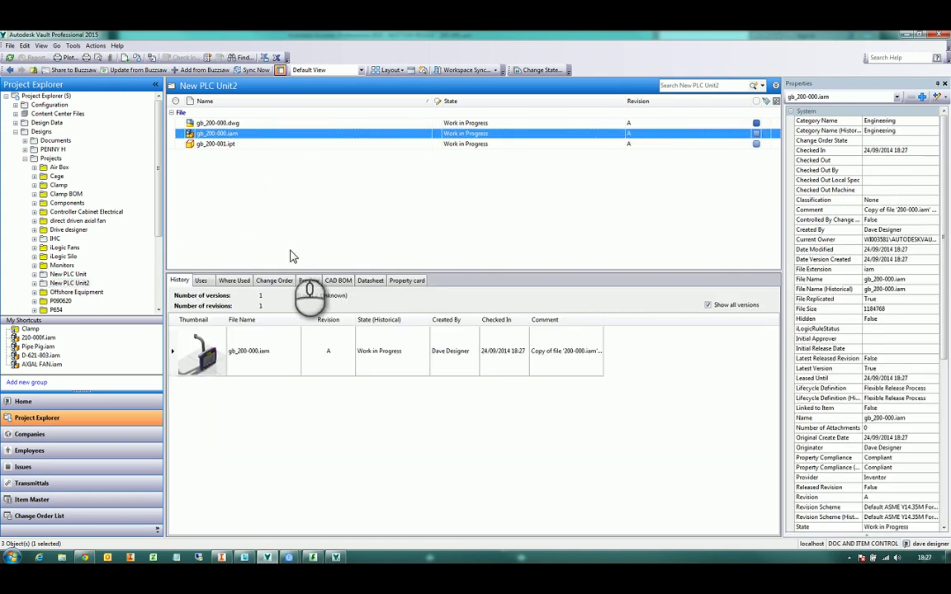
left_click(202, 281)
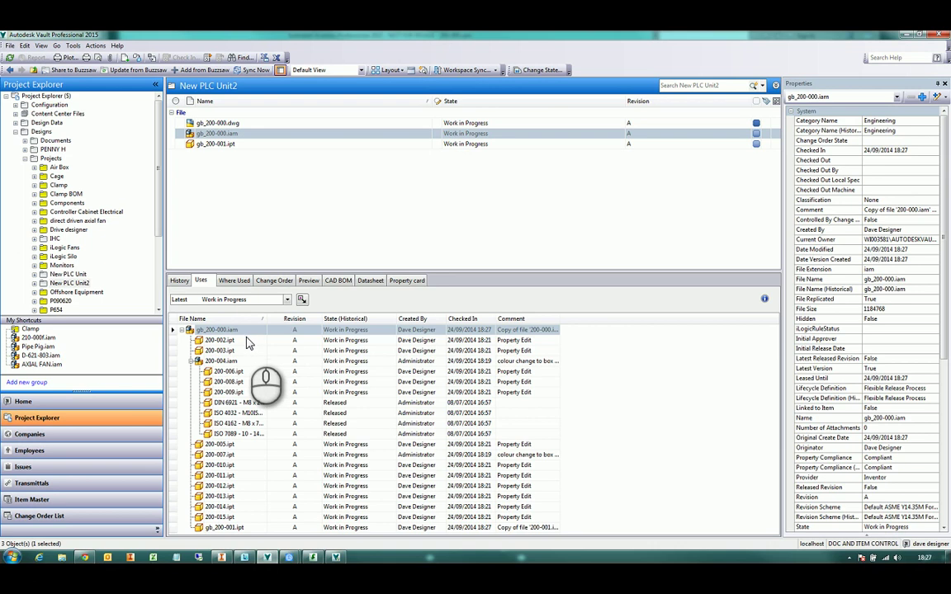
left_click(281, 435)
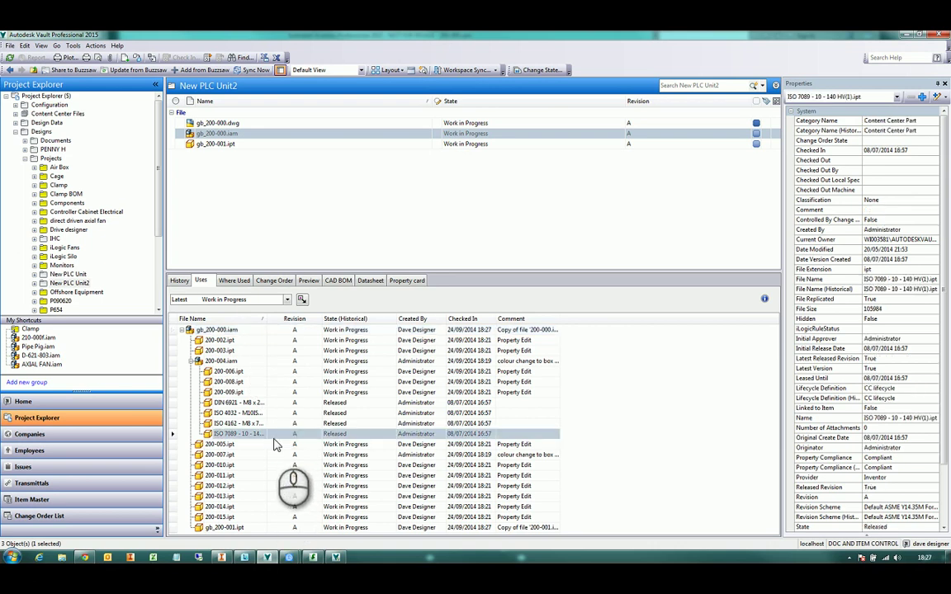
left_click(236, 528)
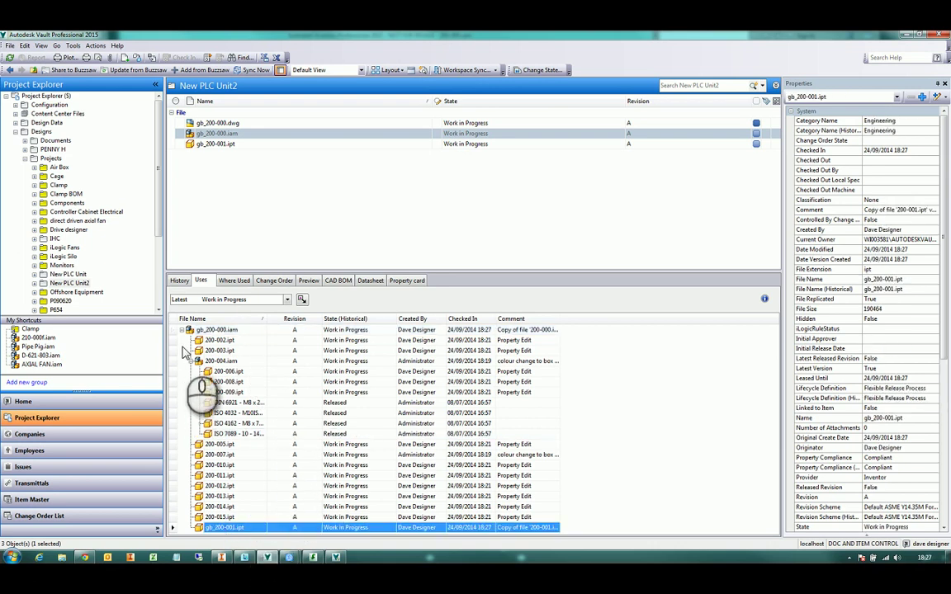
Expand 200-009.ipt's Where Used tree in New PLC Unit to show 200-000.iam and gb_200-000.iam
left_click(70, 274)
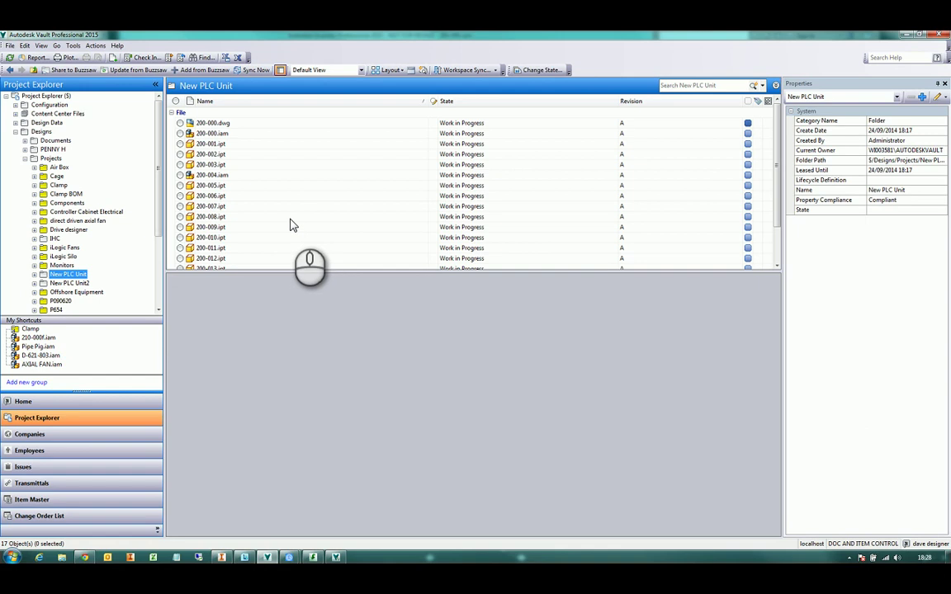
left_click(260, 228)
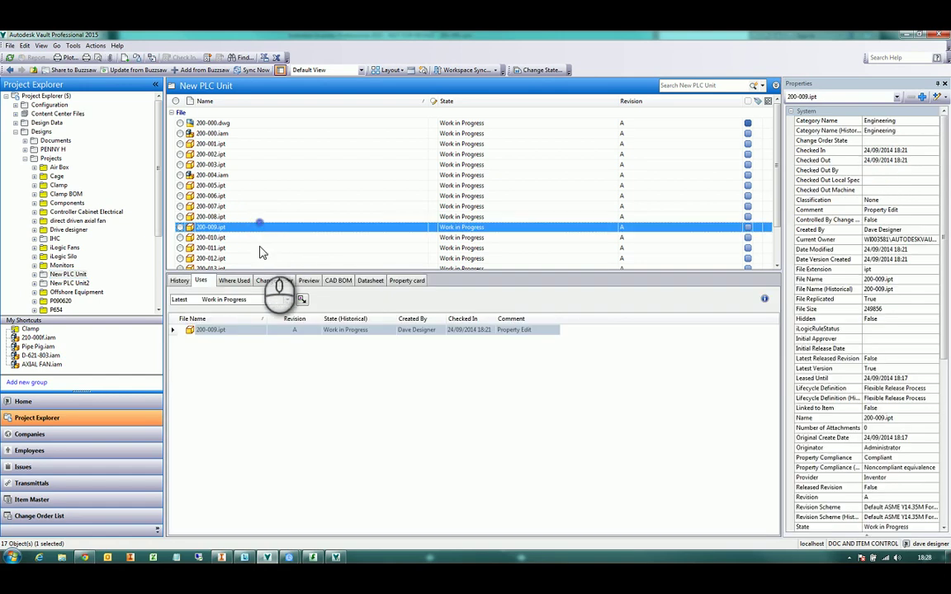
left_click(238, 282)
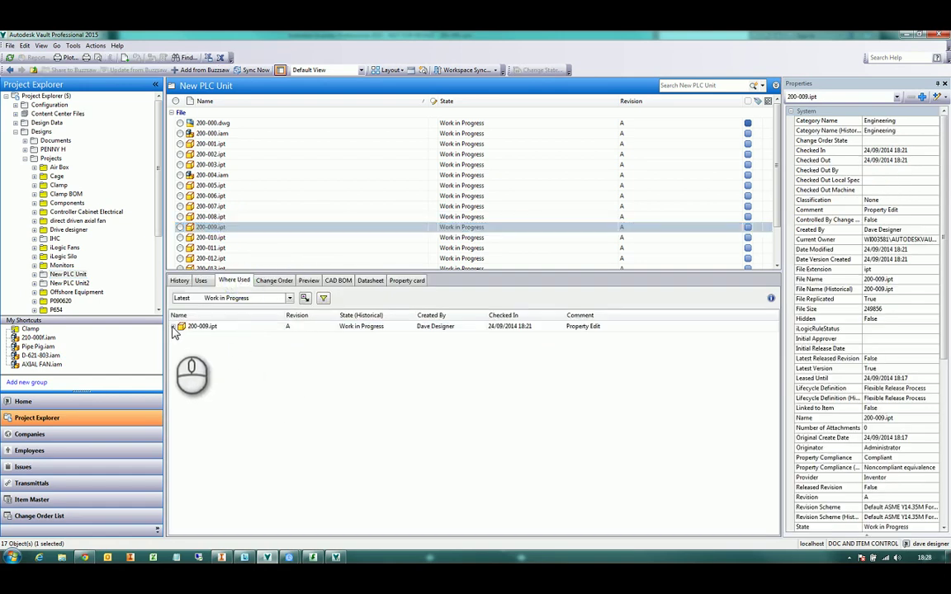
left_click(173, 329)
left_click(191, 357)
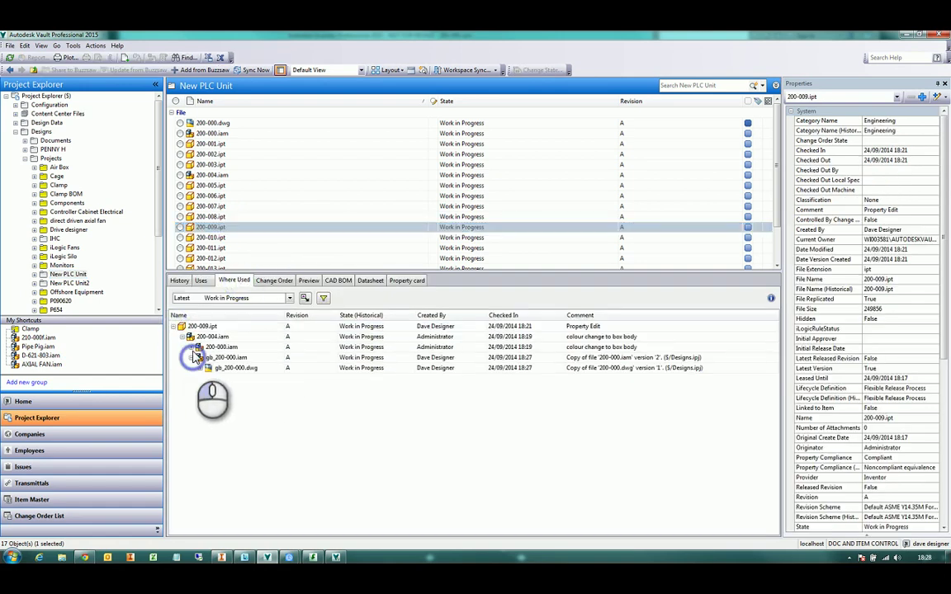
left_click(191, 346)
left_click(213, 337)
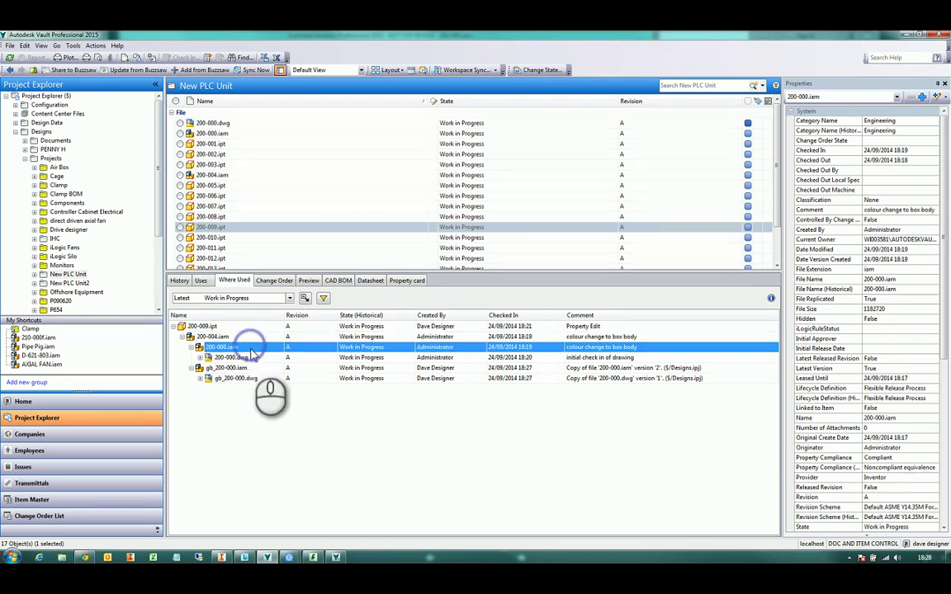
left_click(246, 348)
left_click(232, 368)
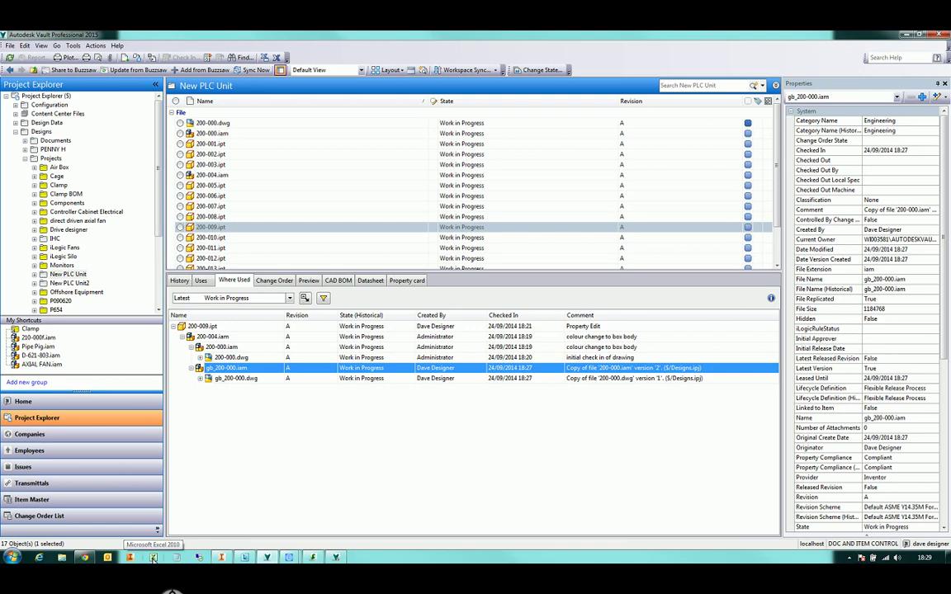
Save the Excel workbook via the Vault tab as calc for plc in D:\$ConferenceWorkingFolder\Designs\Projects\New PLC Unit
left_click(153, 558)
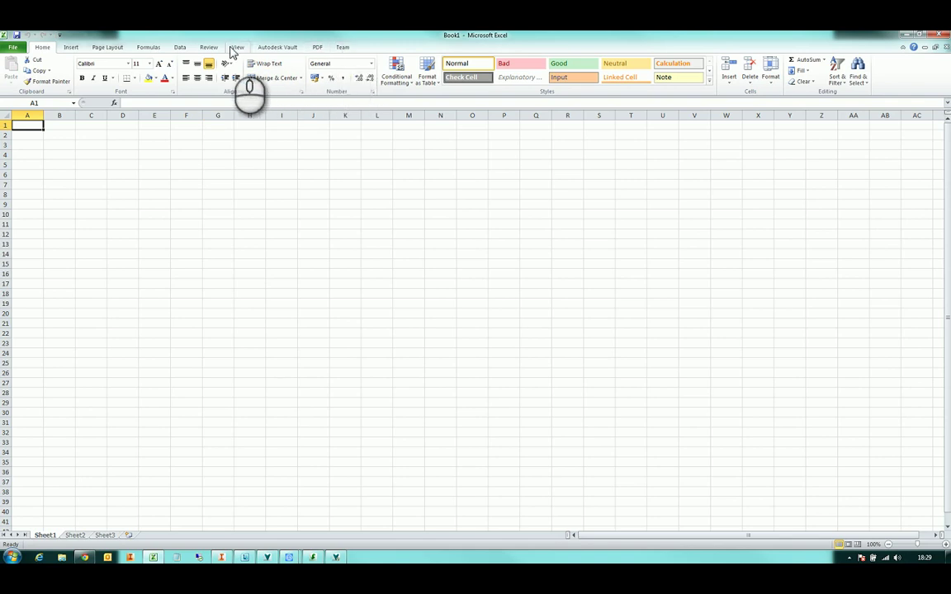
left_click(278, 48)
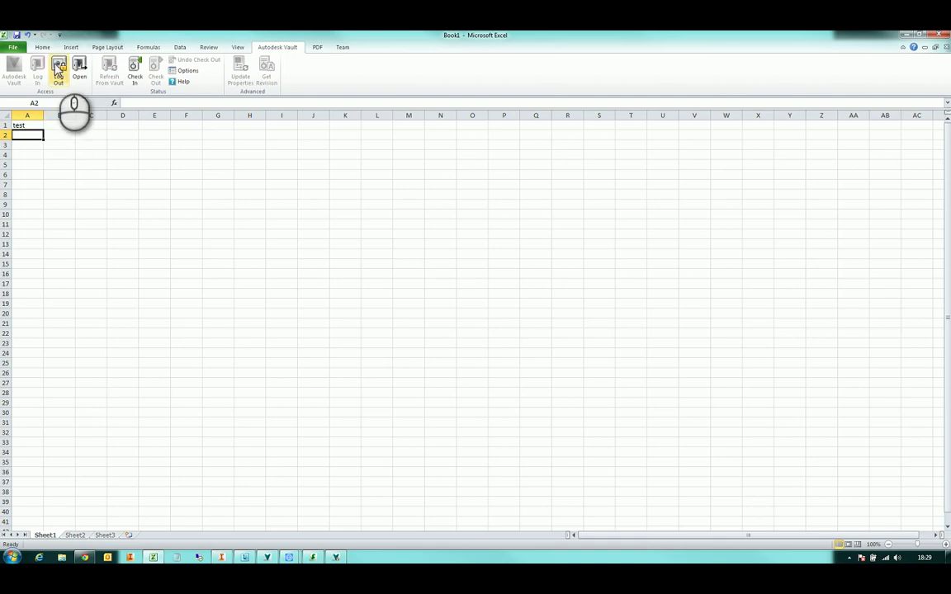
left_click(15, 36)
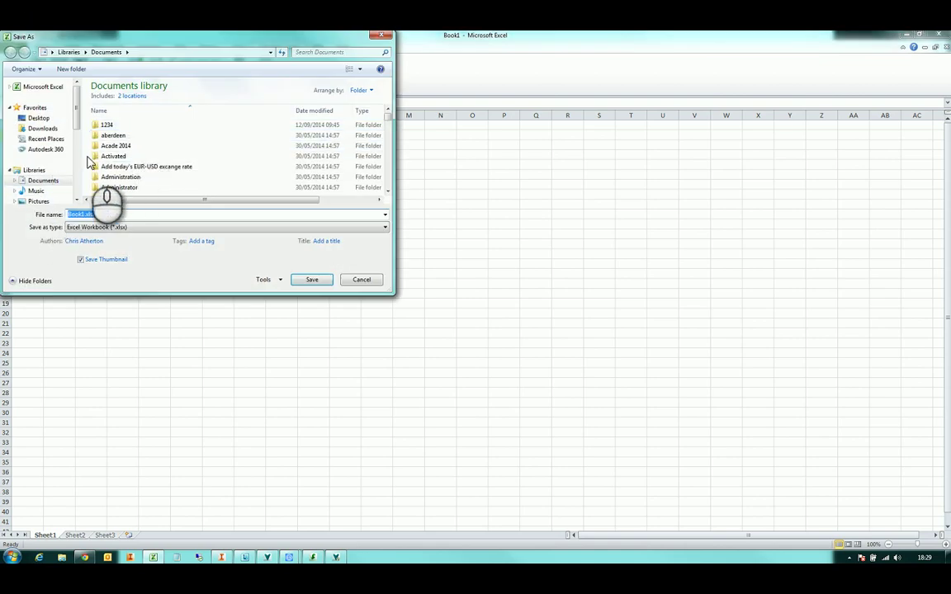
scroll(50, 156, "down", 3)
left_click(47, 156)
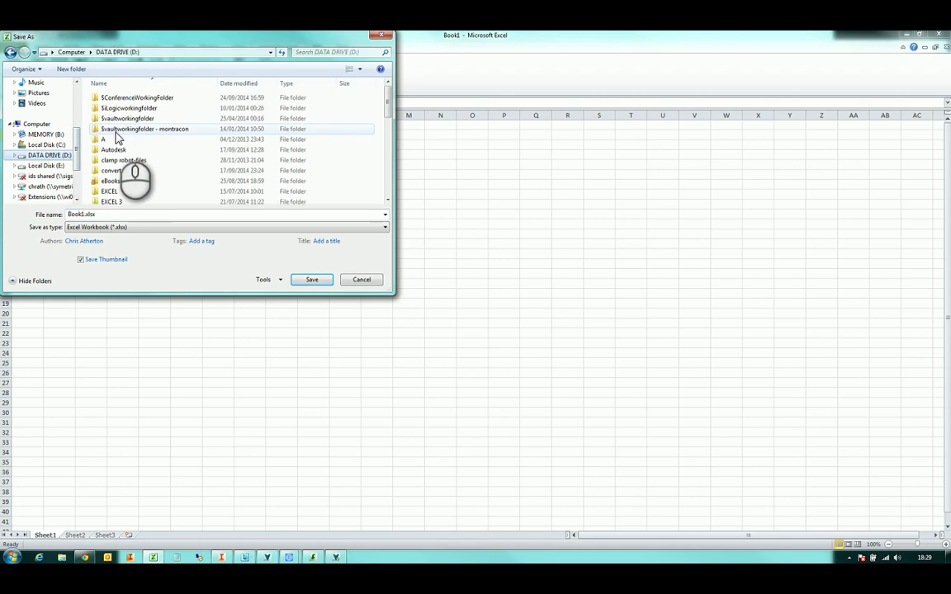
double_click(134, 98)
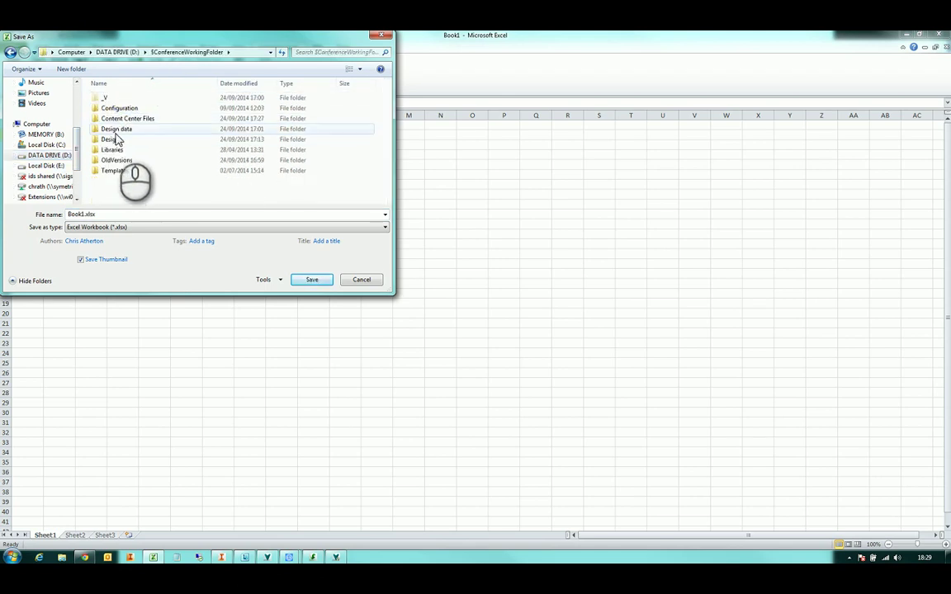
left_click(114, 140)
left_click(115, 141)
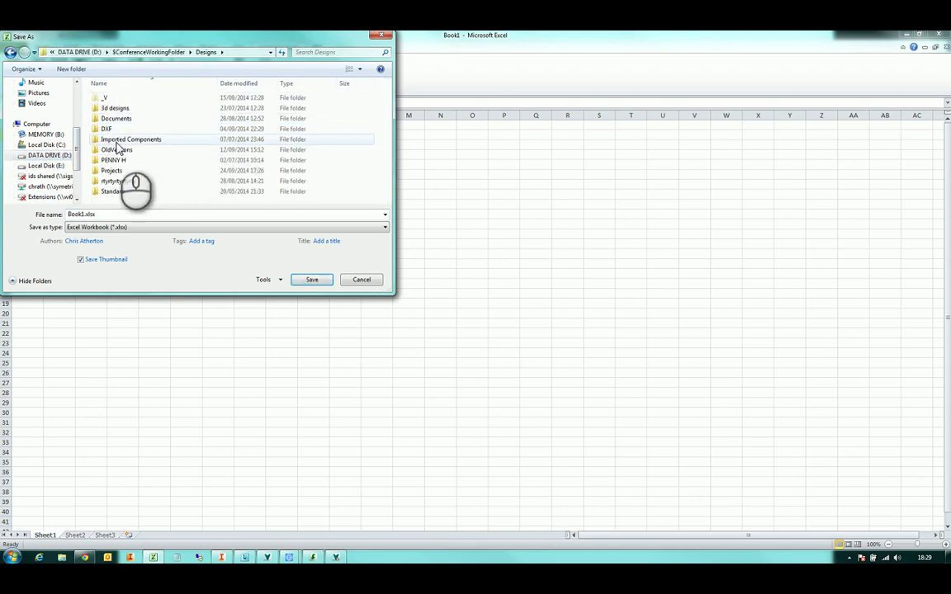
double_click(123, 171)
scroll(133, 157, "down", 5)
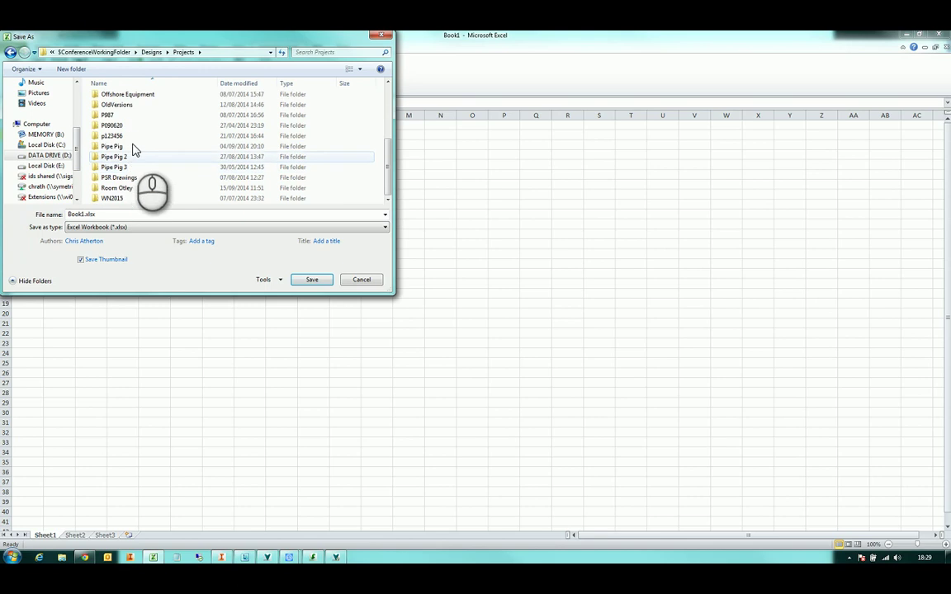
scroll(137, 145, "up", 5)
double_click(122, 101)
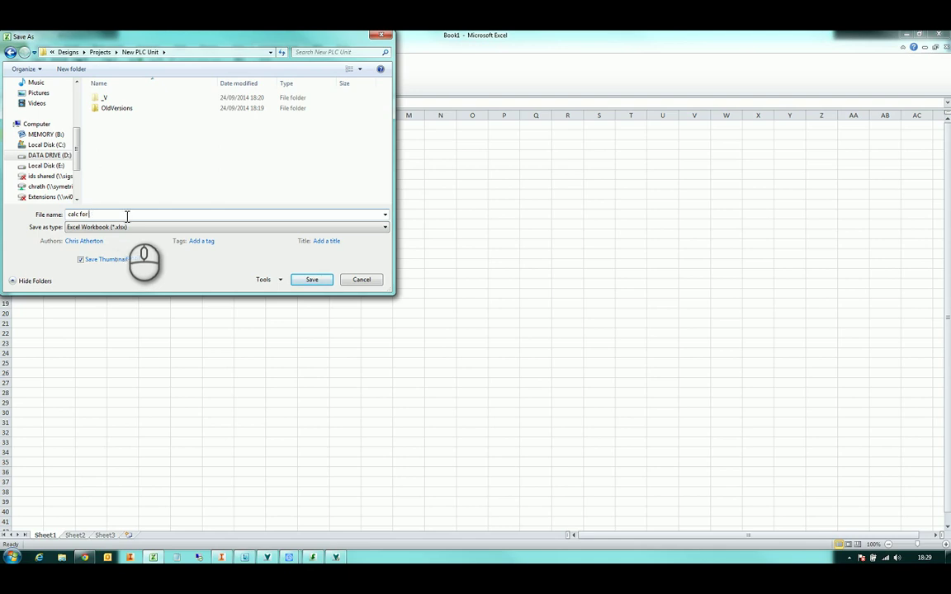
left_click(312, 280)
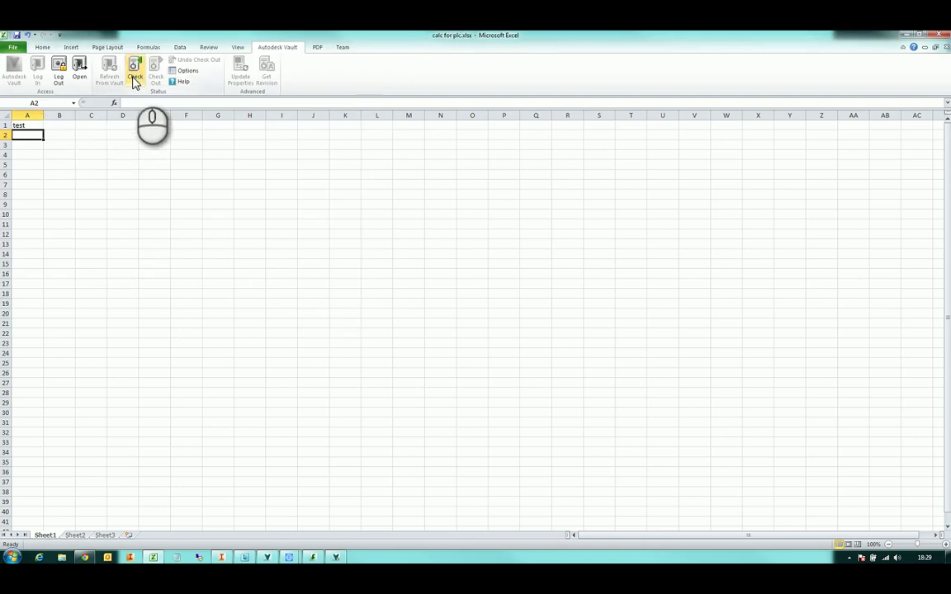
Check calc for plc.xlsx into Vault, closing it and deleting the working copy, then open the Vault file browser
left_click(134, 69)
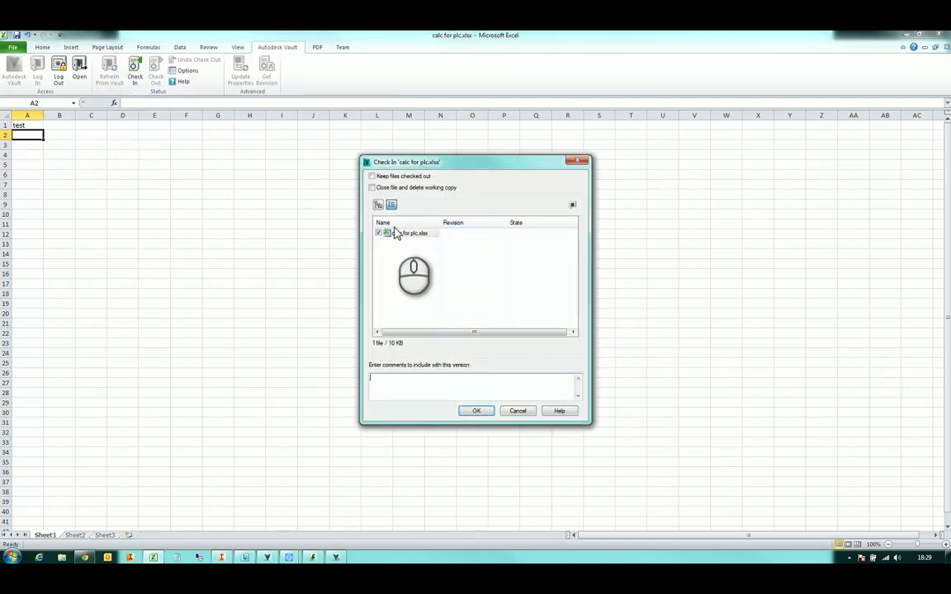
left_click(430, 189)
left_click(478, 411)
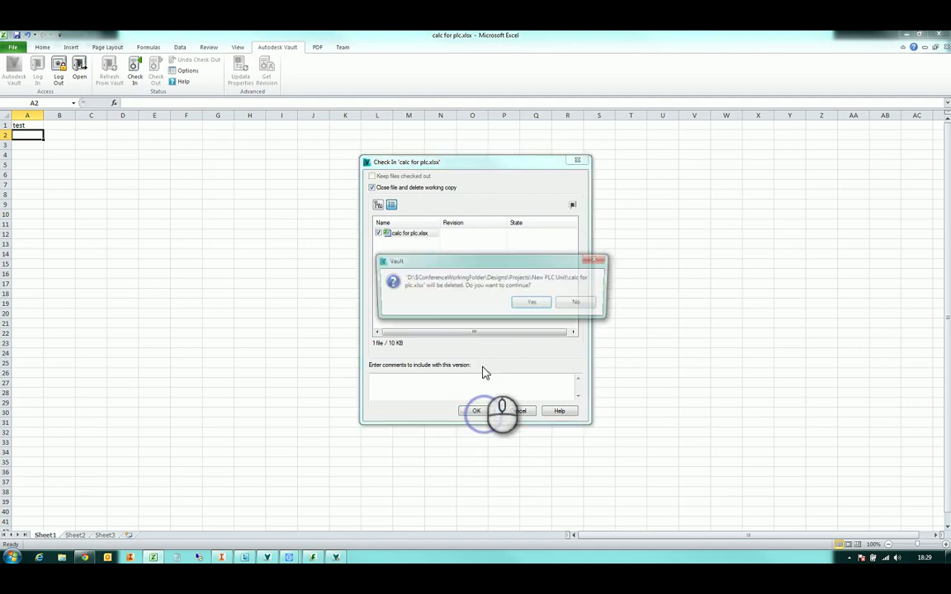
left_click(532, 303)
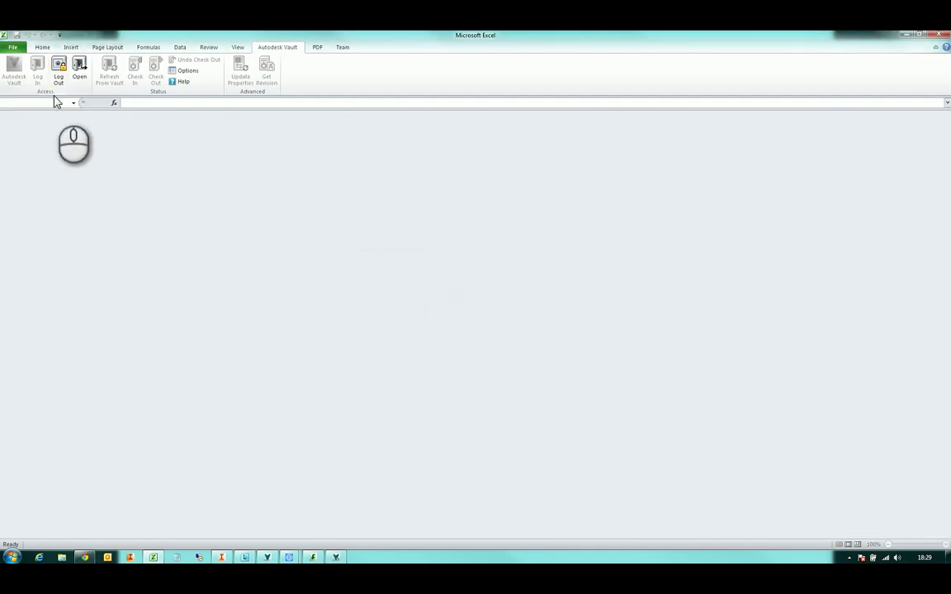
left_click(78, 68)
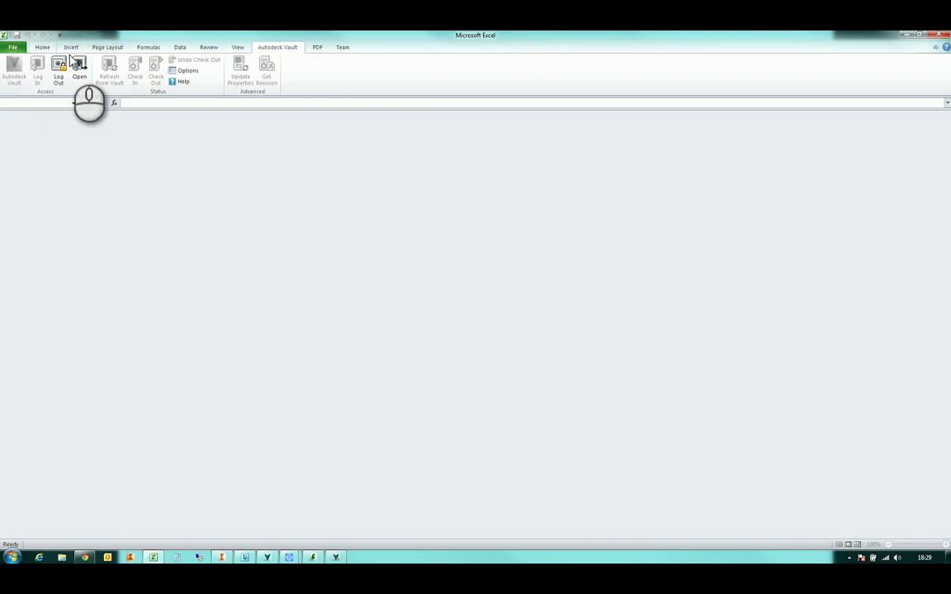
left_click(78, 66)
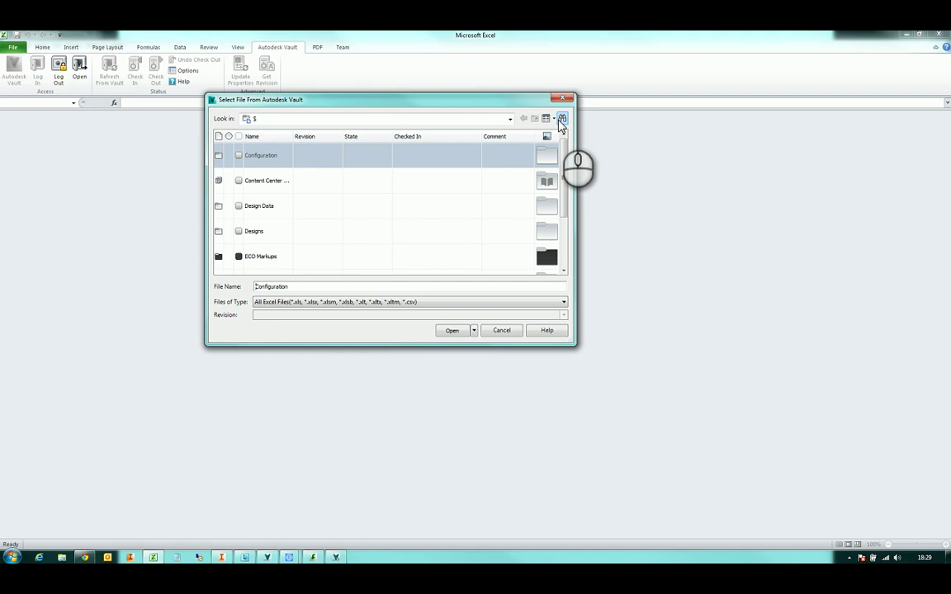
Open calc for plc.xlsx from Vault's Designs > Projects > New PLC Unit, checked out for editing
left_click(259, 232)
double_click(259, 232)
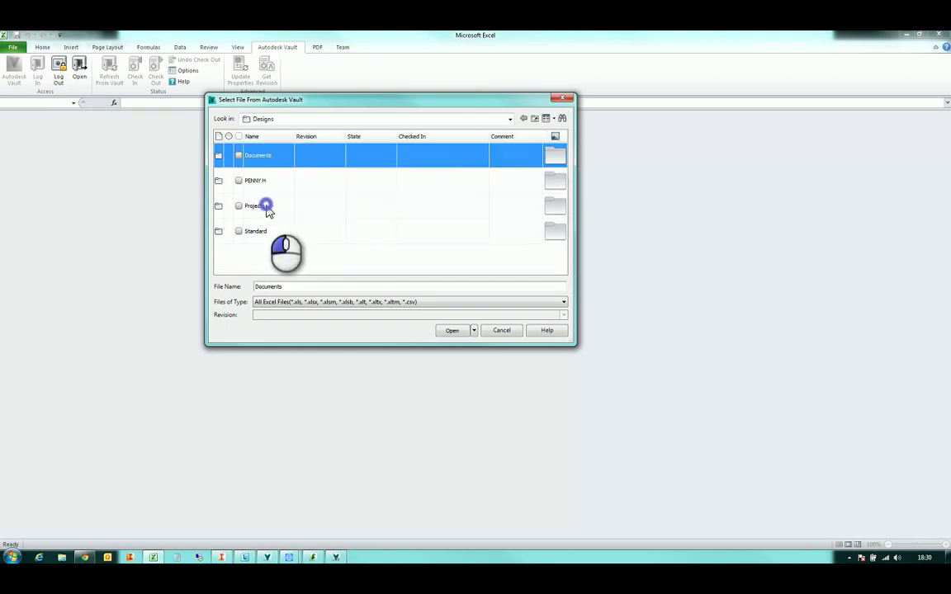
double_click(263, 206)
scroll(296, 227, "down", 5)
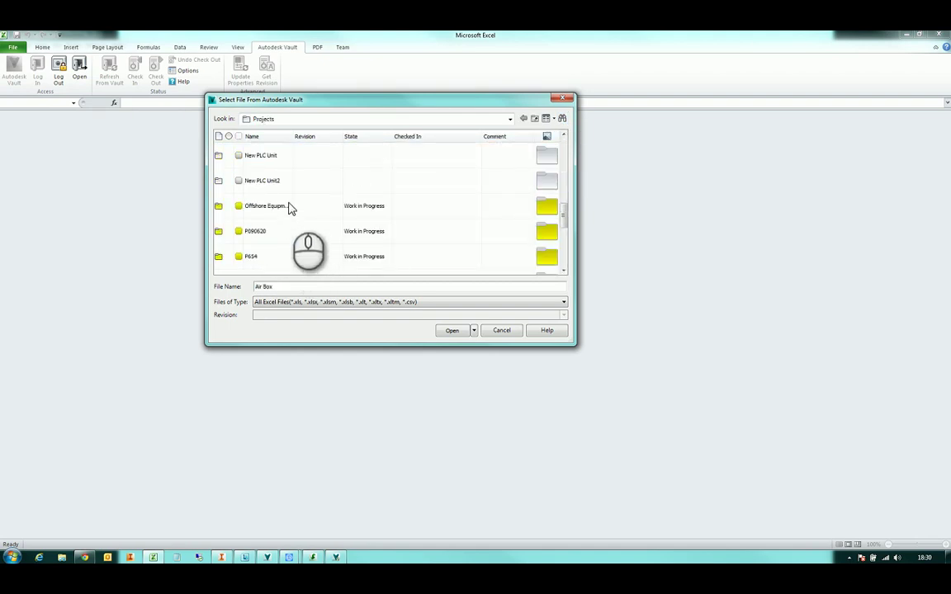
left_click(286, 157)
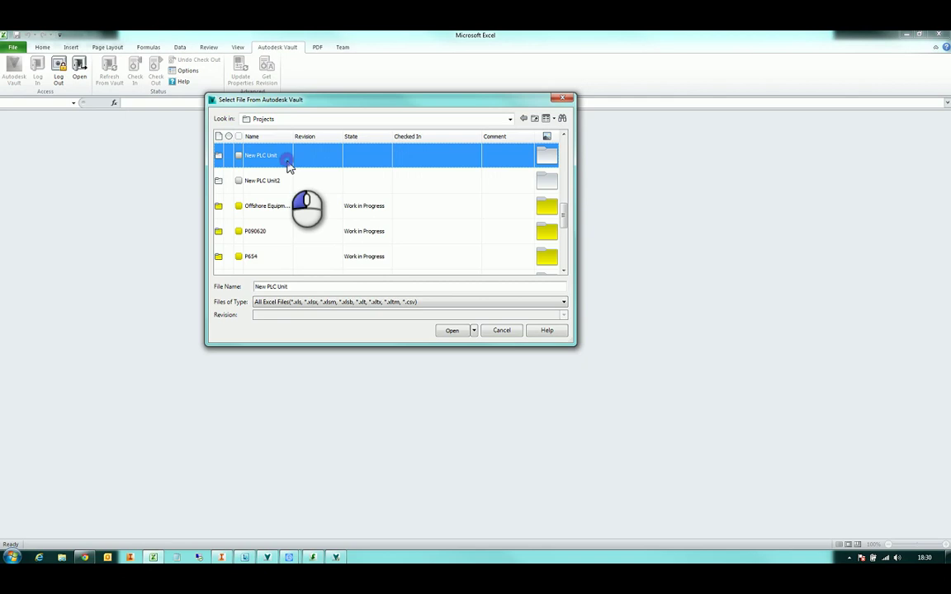
double_click(289, 166)
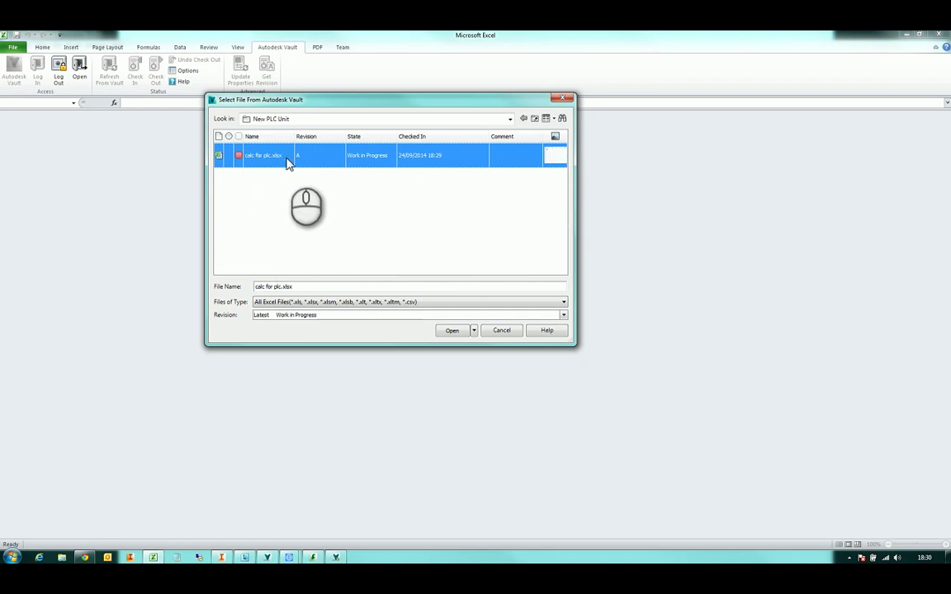
left_click(473, 329)
left_click(476, 350)
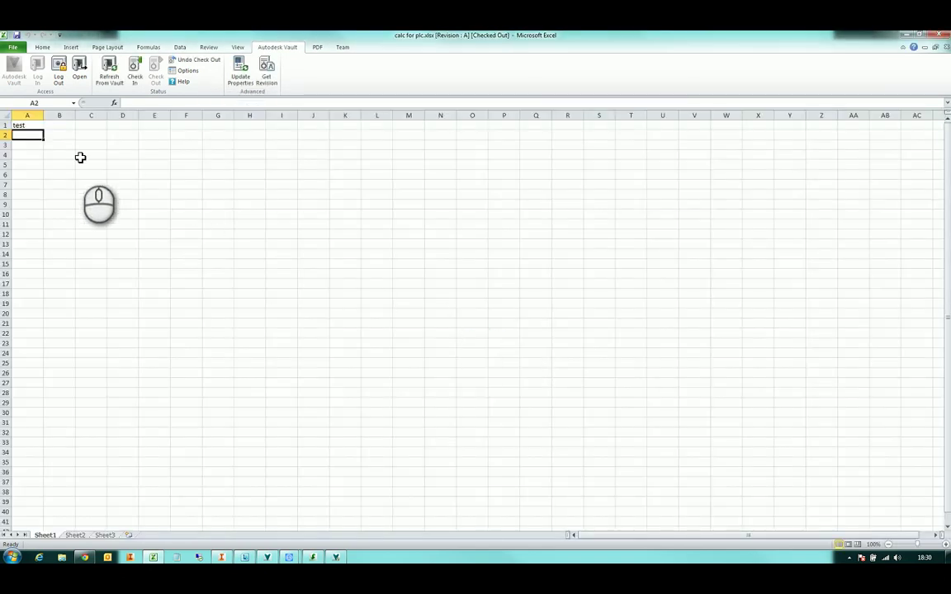
Enter test2 in A2 and check the workbook back in, closing it and deleting the working copy
type("test2")
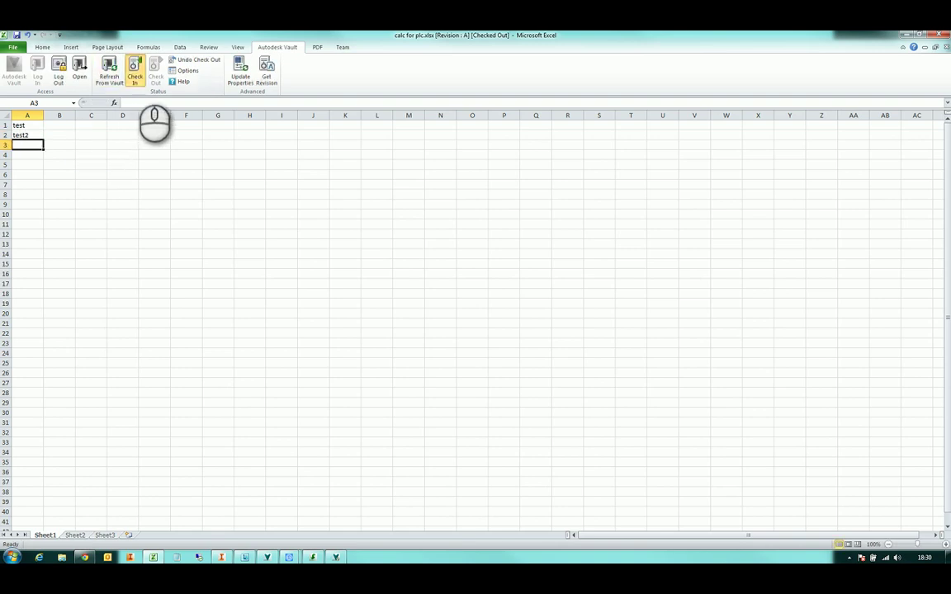
left_click(134, 72)
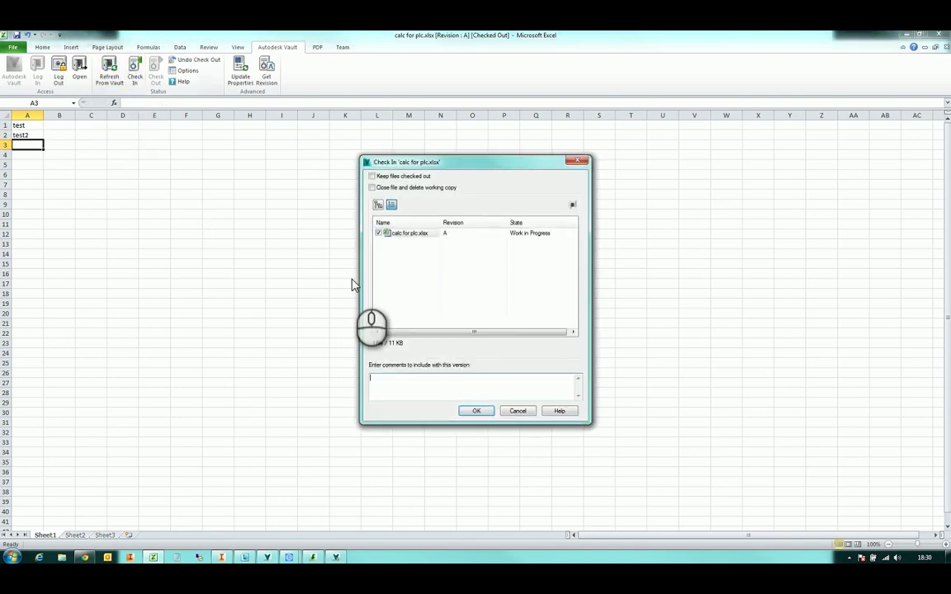
left_click(435, 189)
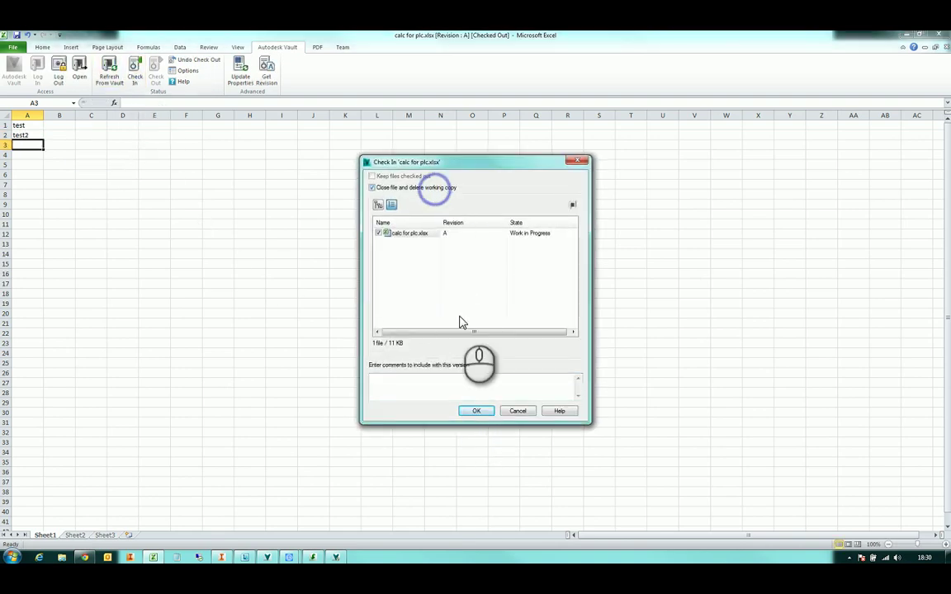
left_click(476, 411)
left_click(533, 305)
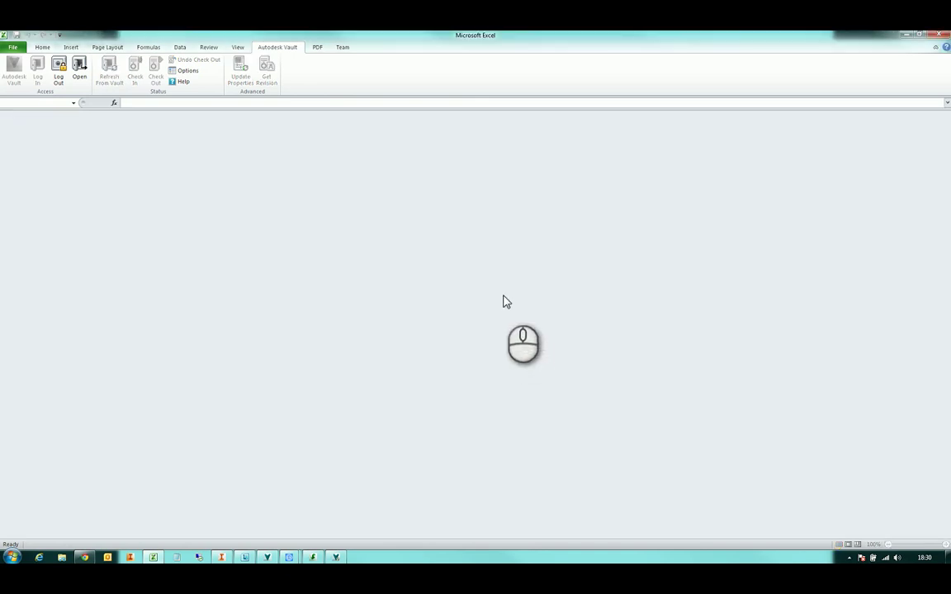
Close Excel and review calc for plc.xlsx's History, Where Used, Uses and Preview tabs, then select 200-000.iam
left_click(939, 34)
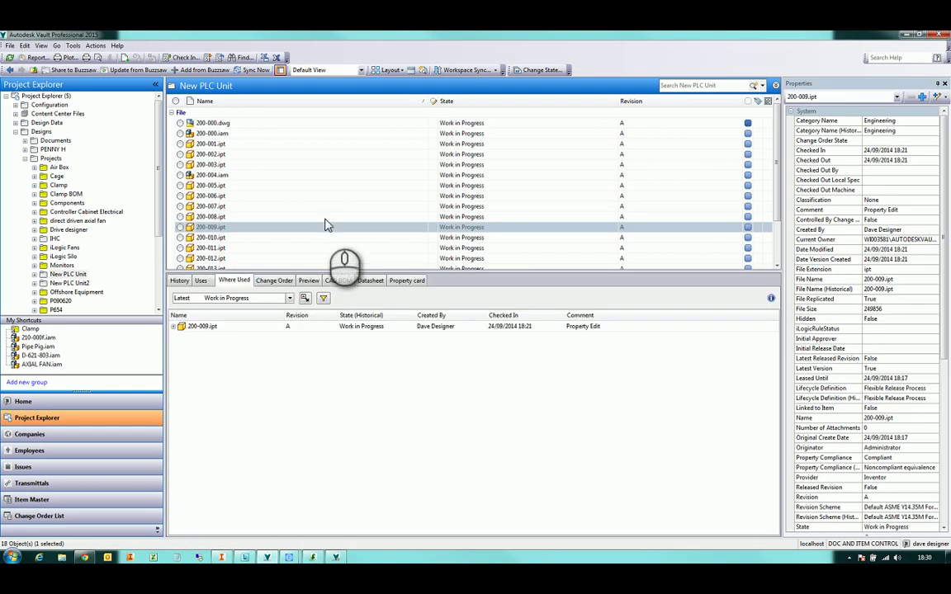
scroll(328, 202, "down", 2)
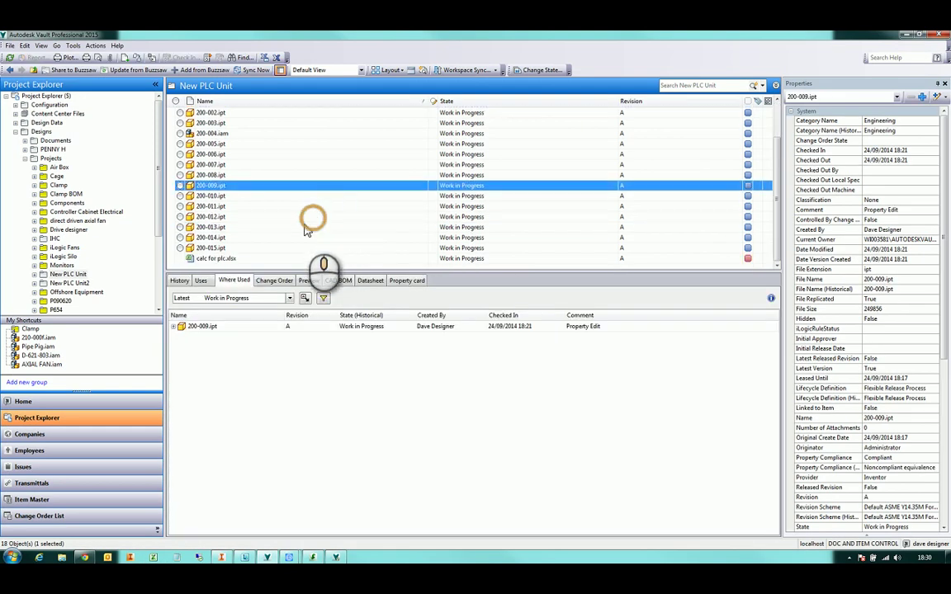
left_click(239, 259)
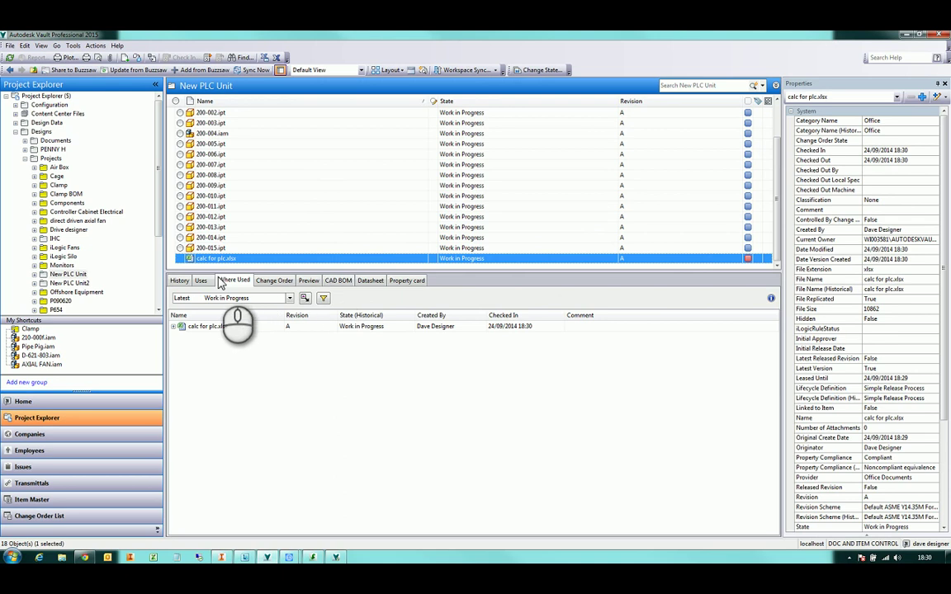
left_click(180, 281)
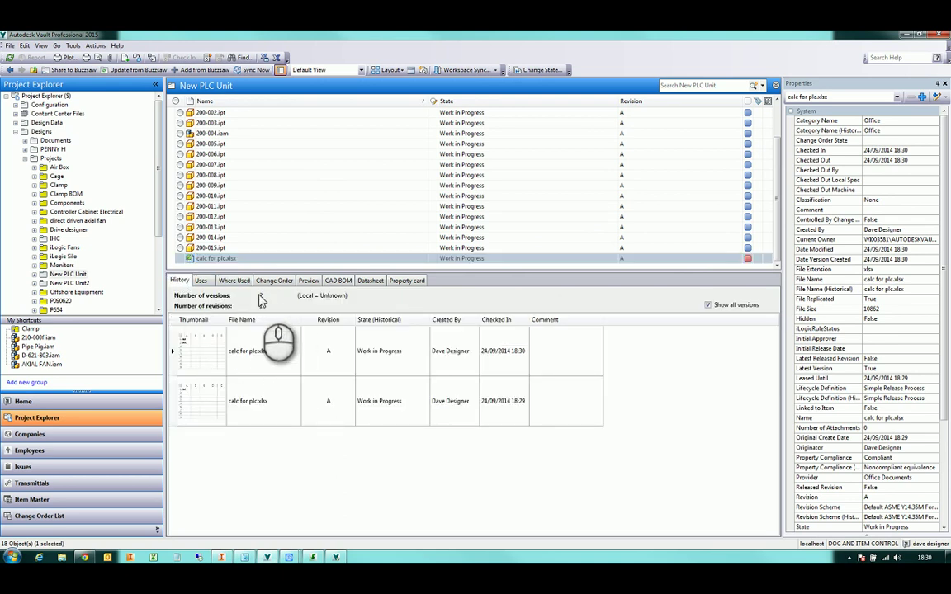
left_click(201, 282)
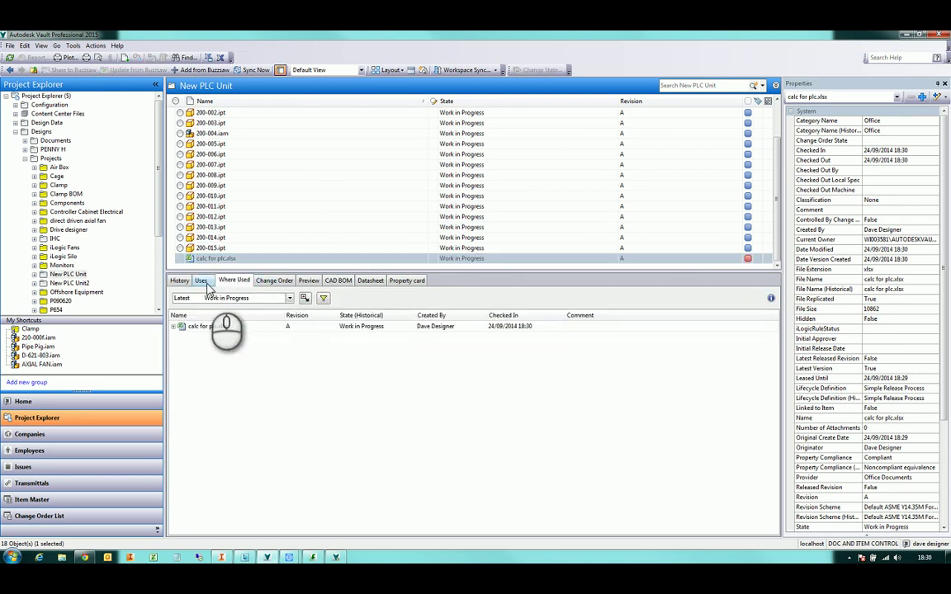
left_click(202, 282)
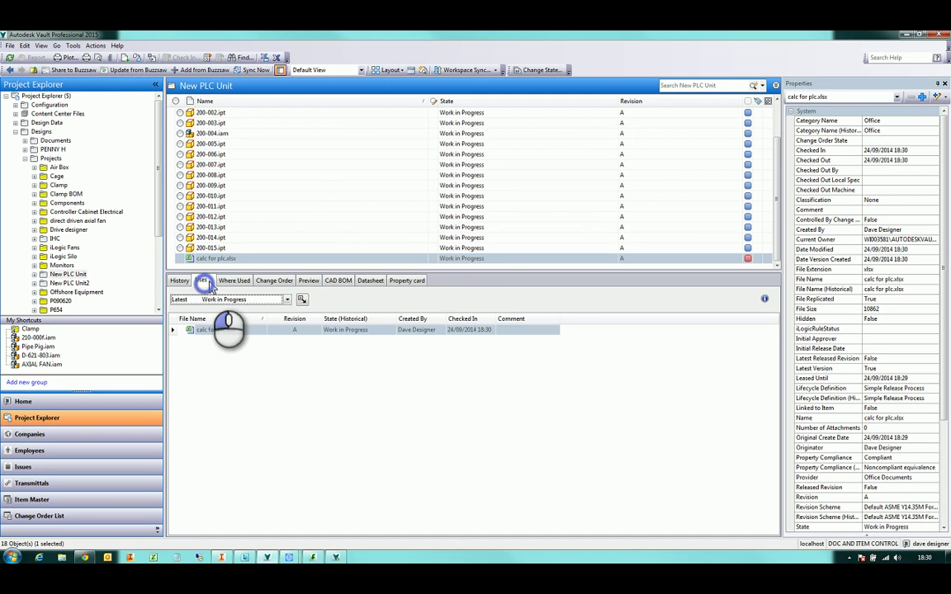
left_click(308, 280)
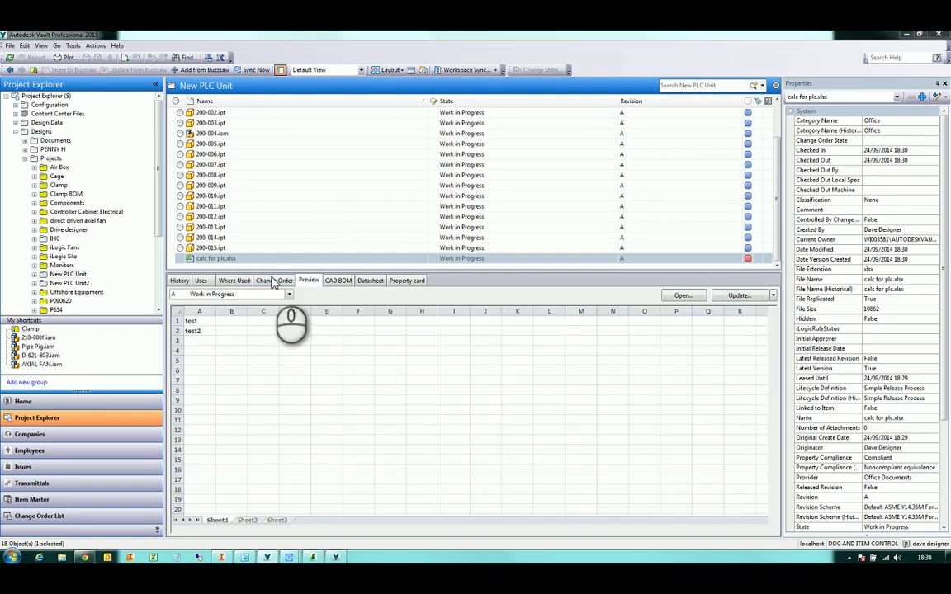
left_click(233, 238)
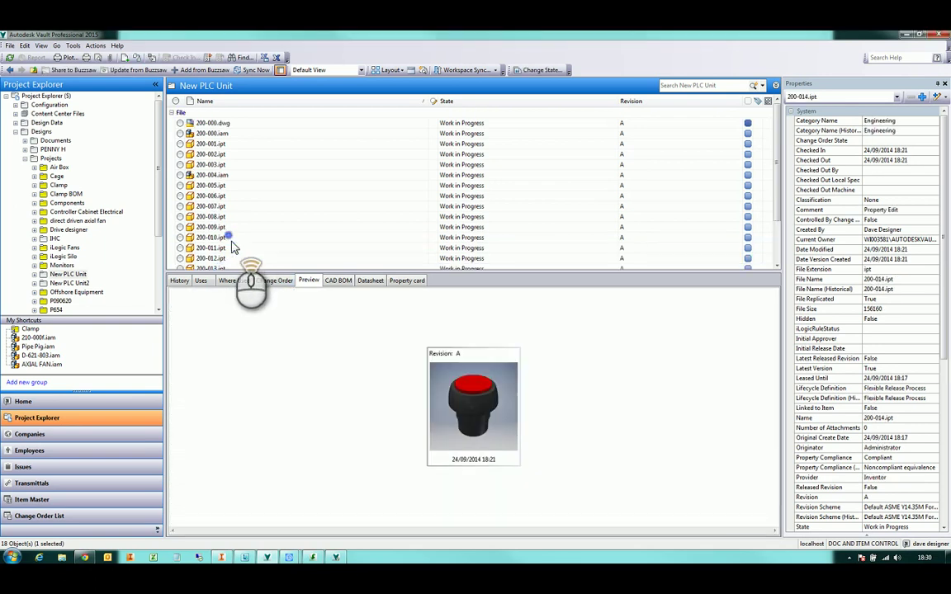
left_click(214, 134)
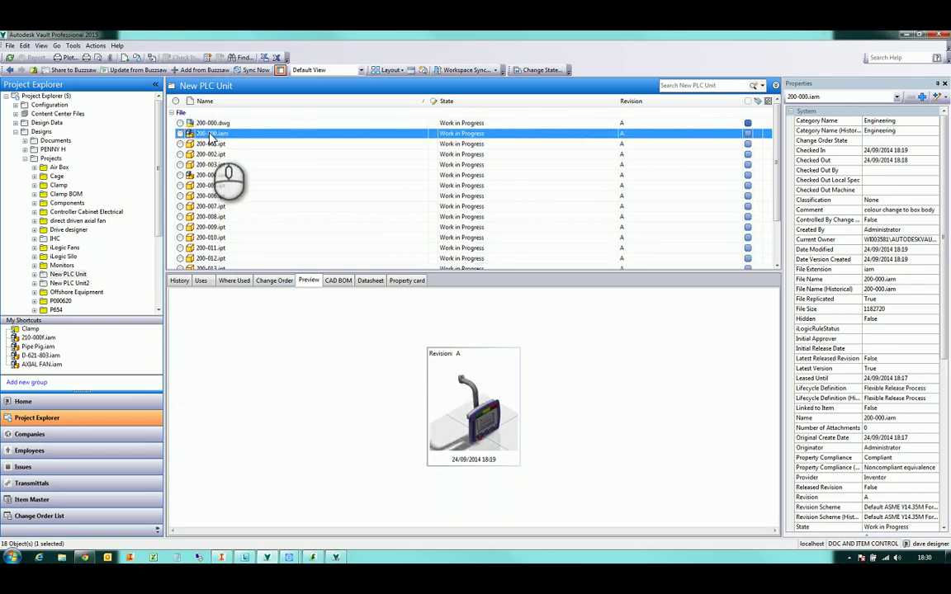
Attach calc for plc.xlsx to assembly 200-000.iam and save the attachment
right_click(211, 138)
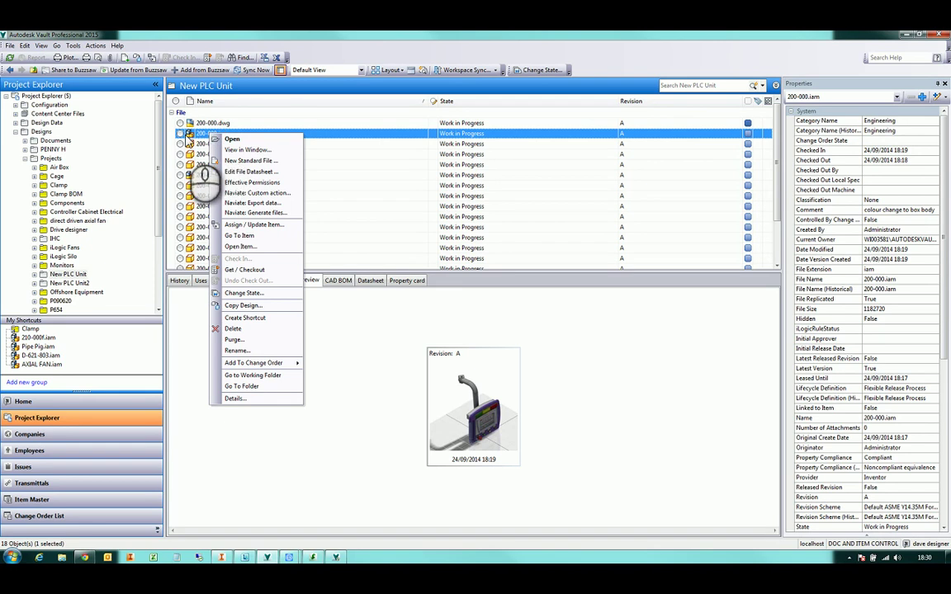
left_click(96, 45)
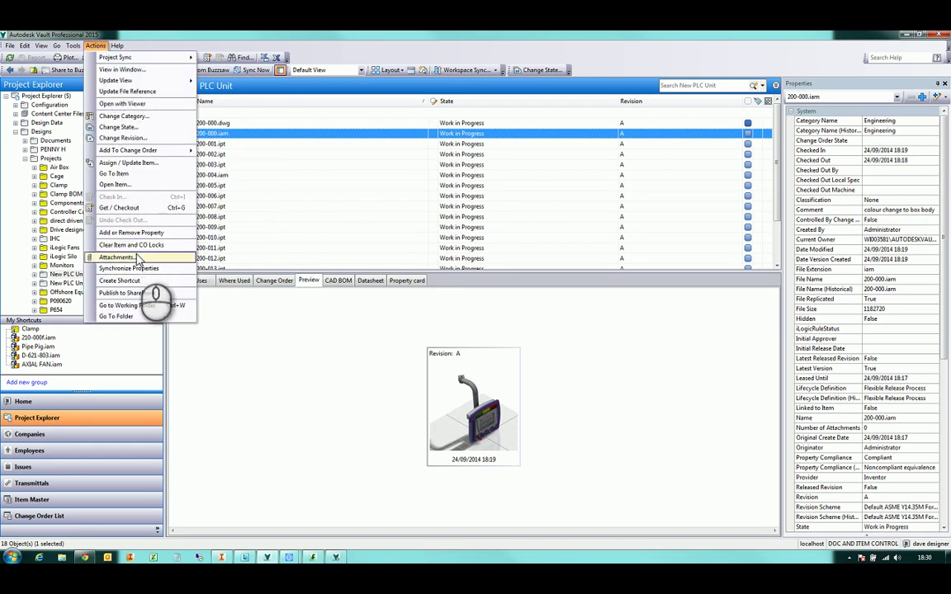
left_click(294, 43)
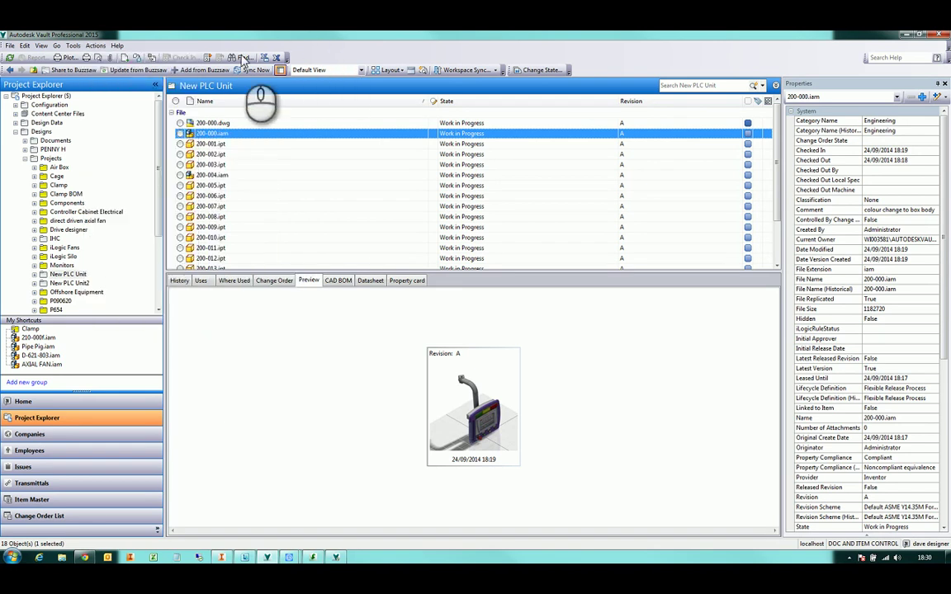
left_click(110, 59)
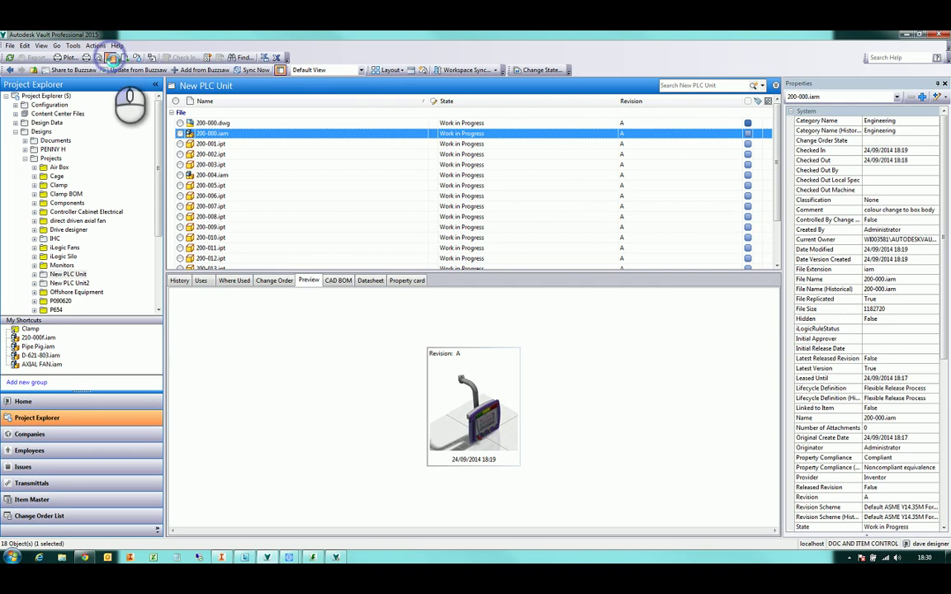
left_click(553, 225)
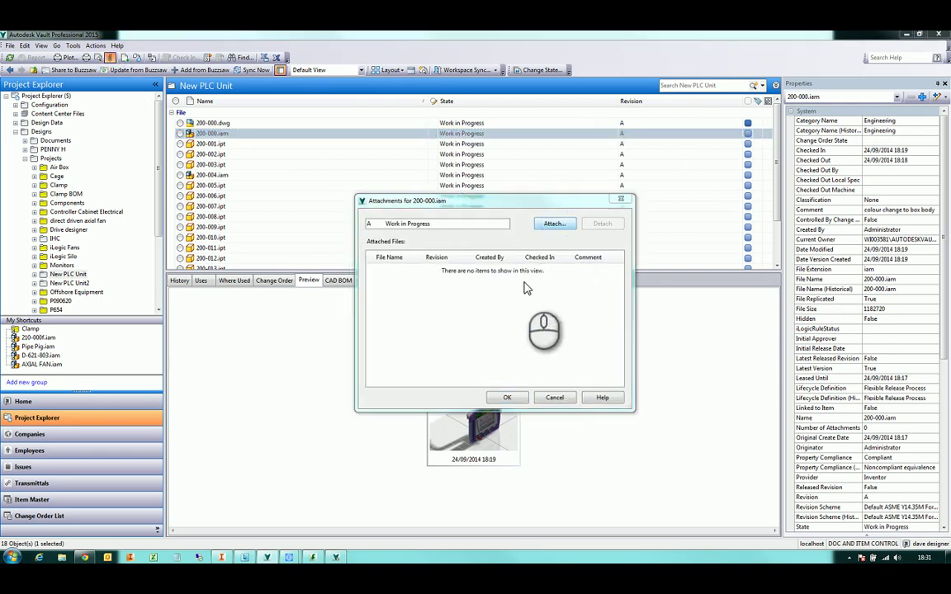
scroll(474, 324, "down", 1)
scroll(473, 323, "down", 3)
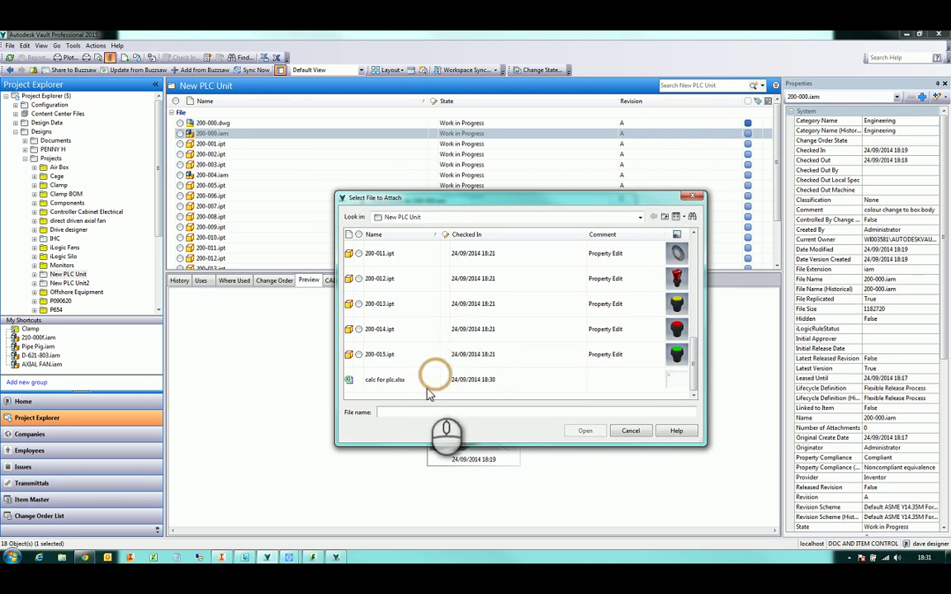
left_click(424, 380)
left_click(585, 431)
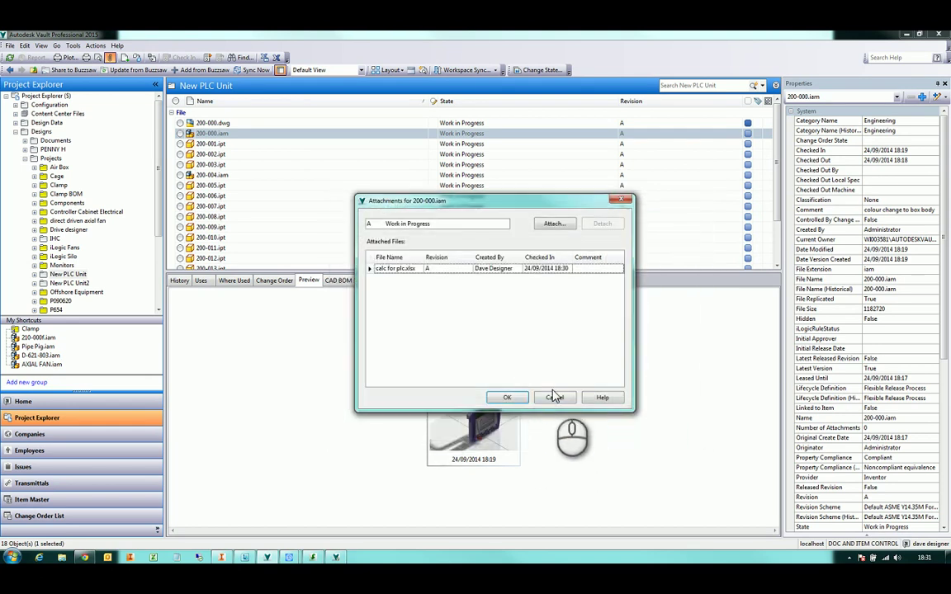
left_click(507, 398)
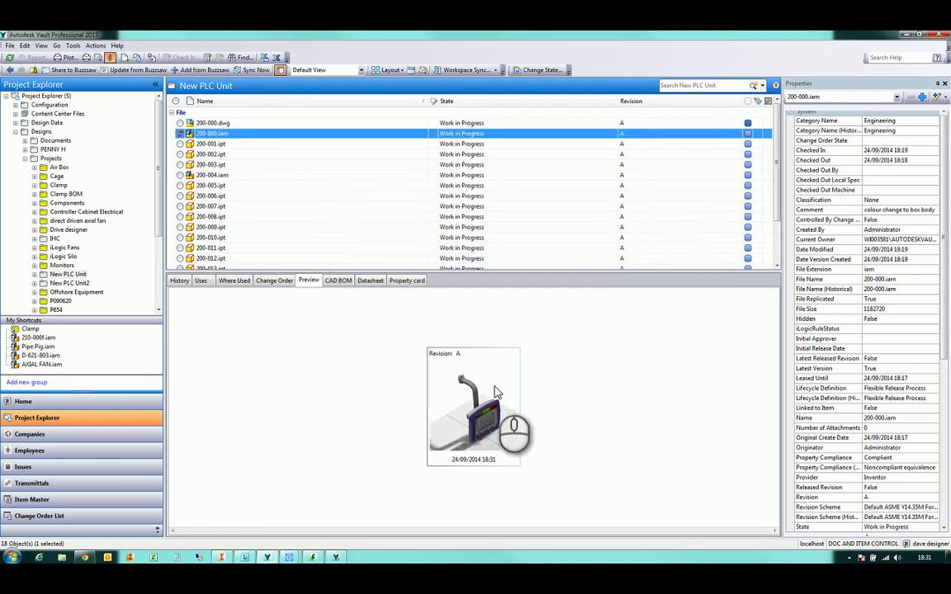
Verify the attachment under the Uses tab, then advance the presentation to its next slide
left_click(202, 281)
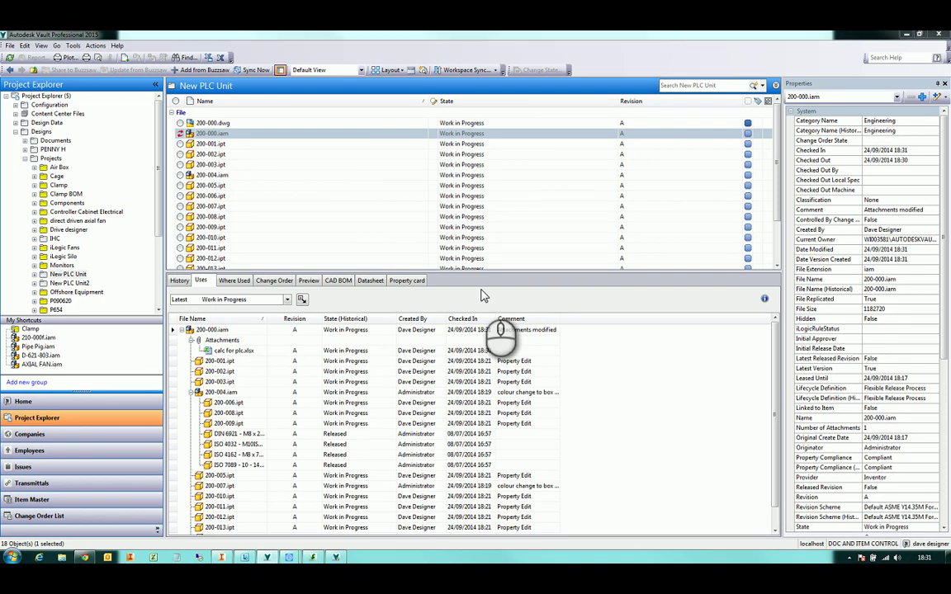
key("alt+Tab")
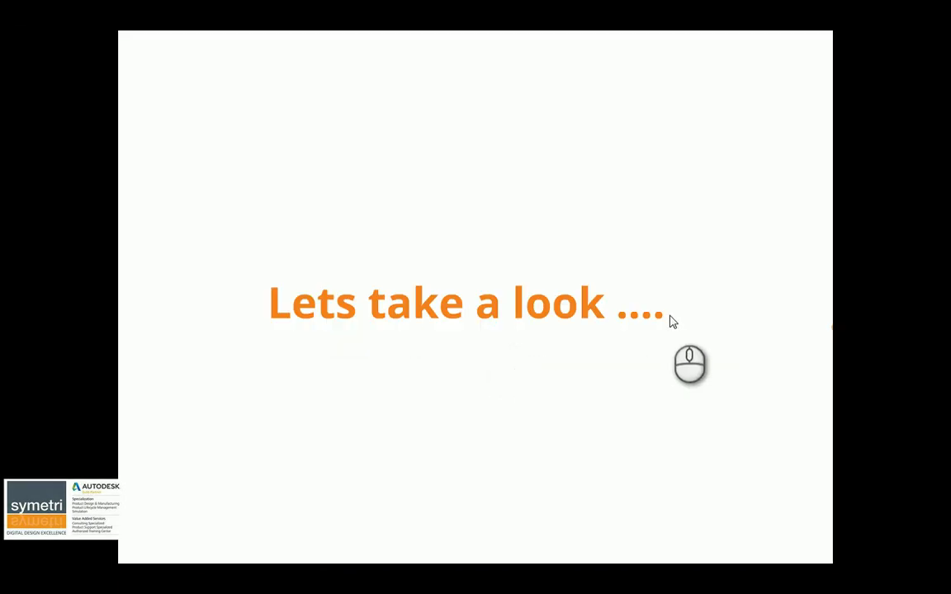
left_click(755, 297)
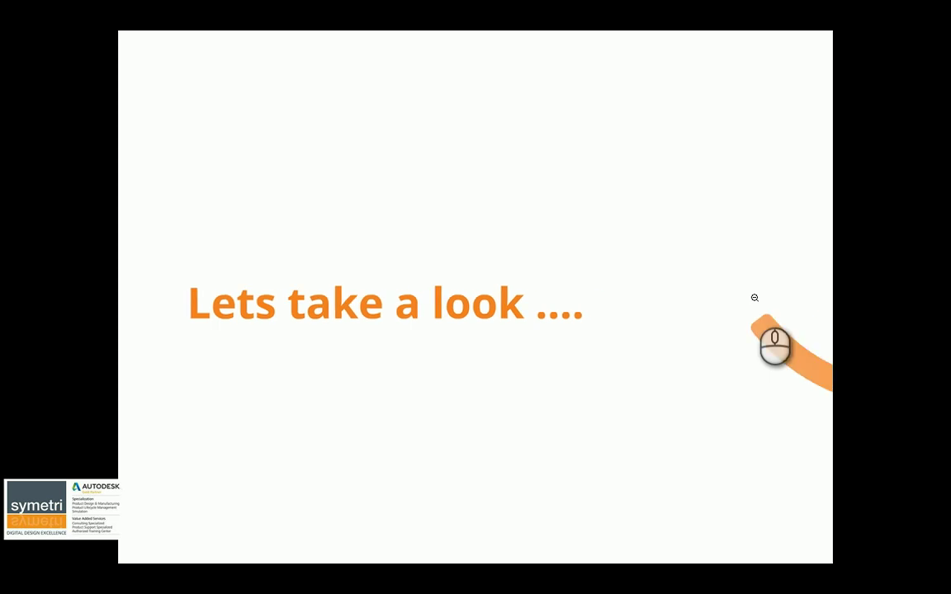
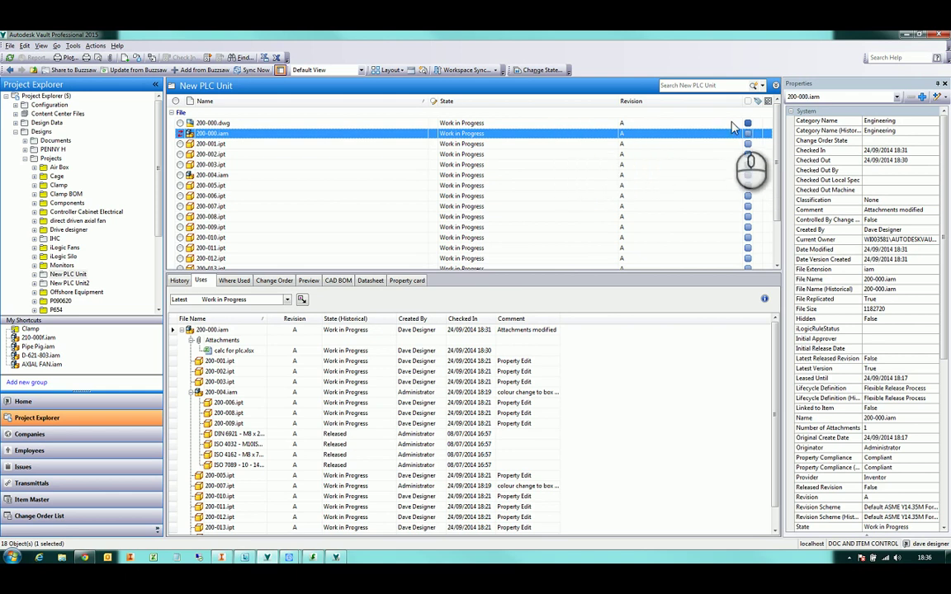
left_click(748, 124)
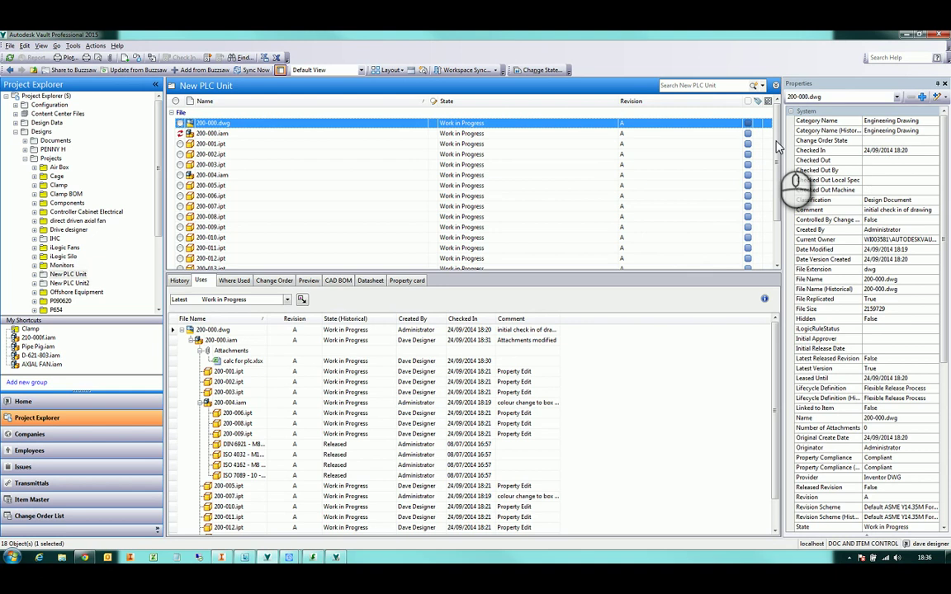
middle_click(376, 179)
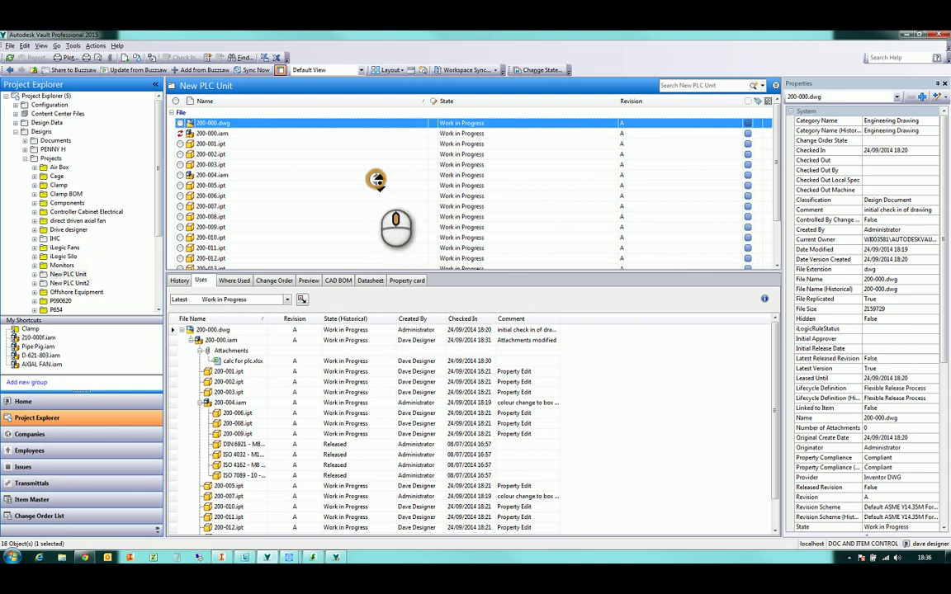
left_click(417, 259)
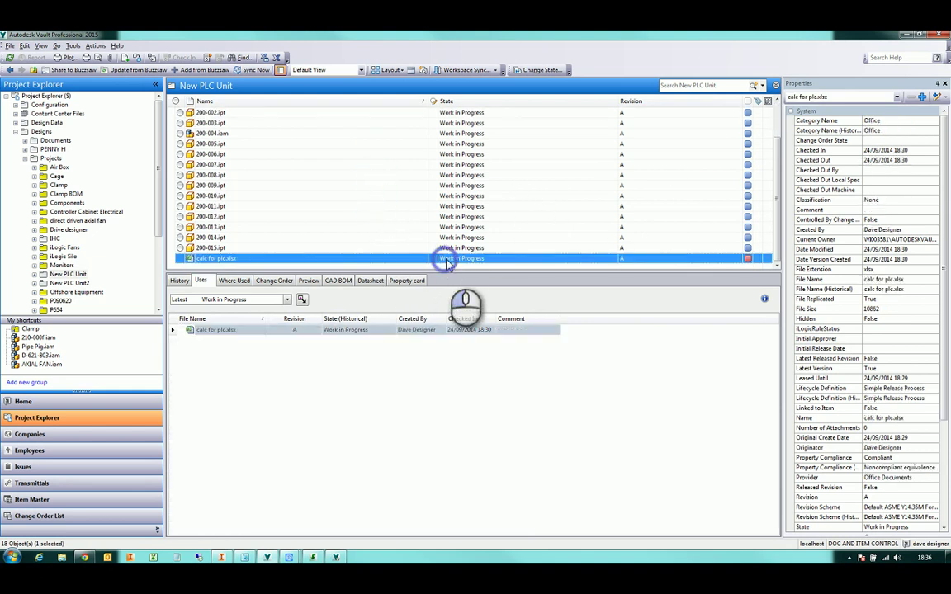
left_click(749, 260)
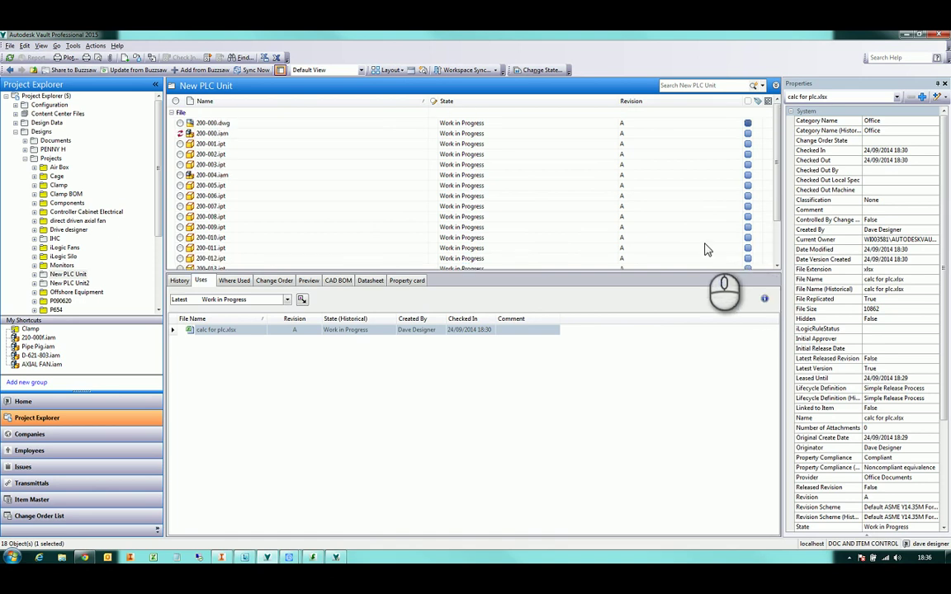
left_click(225, 135)
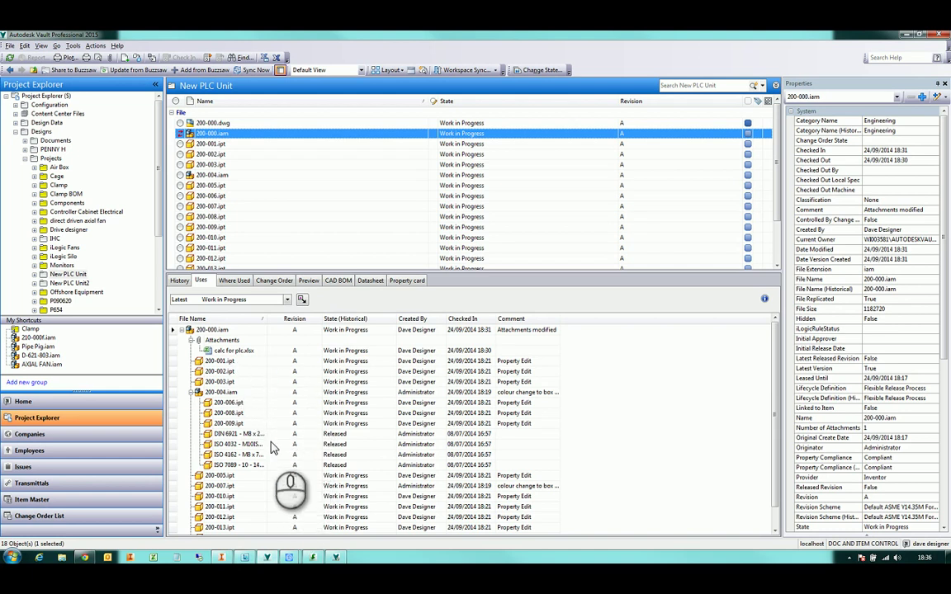
left_click(250, 434)
left_click(248, 465, "shift")
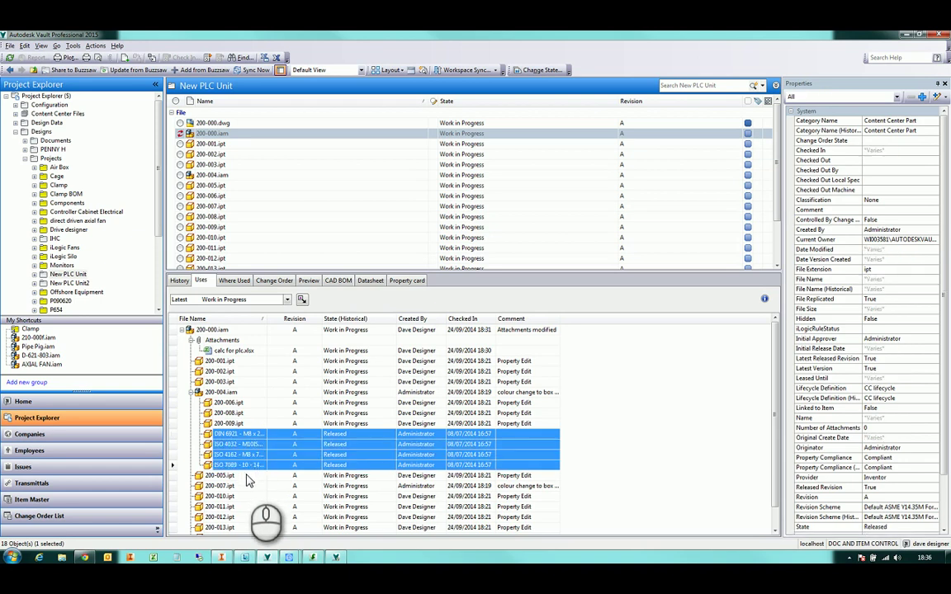
scroll(320, 471, "down", 1)
scroll(320, 471, "up", 1)
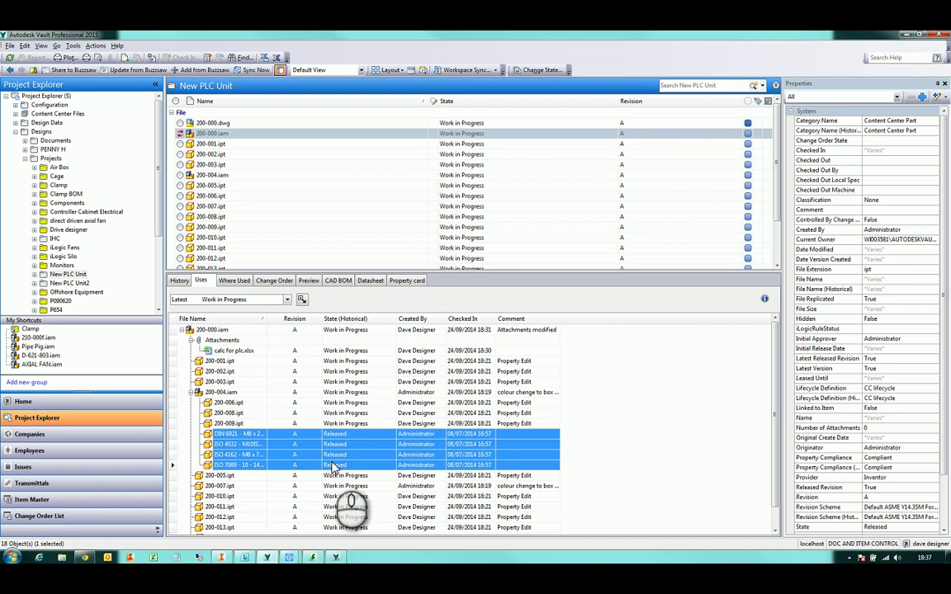
left_click(336, 402)
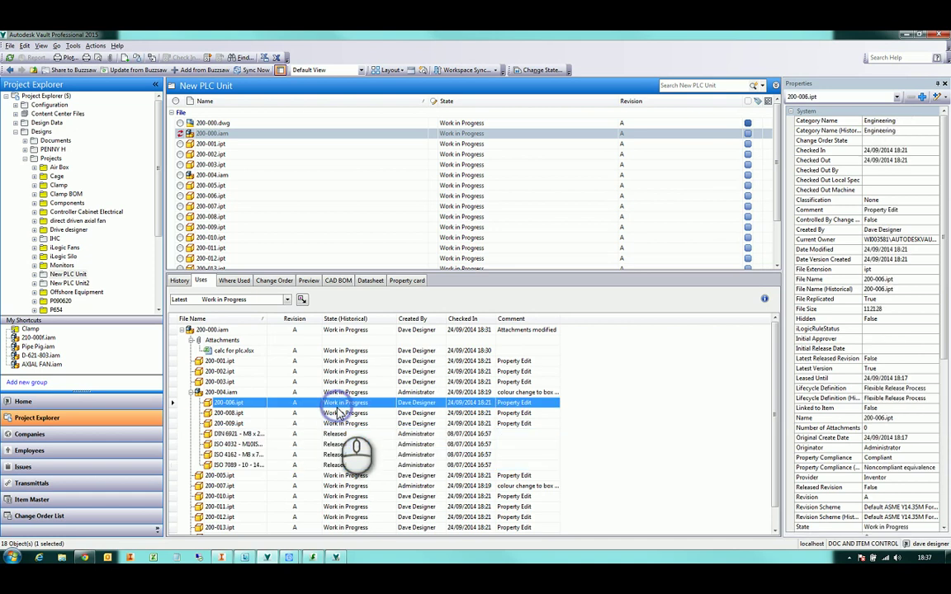
left_click(314, 133)
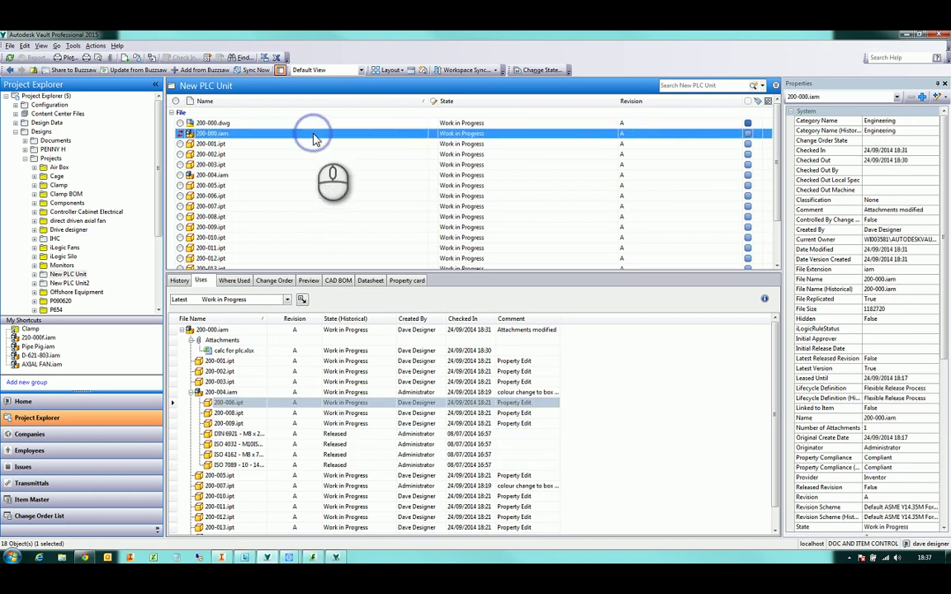
Start a lifecycle state change for 200-000.iam and include all its child files
left_click(545, 71)
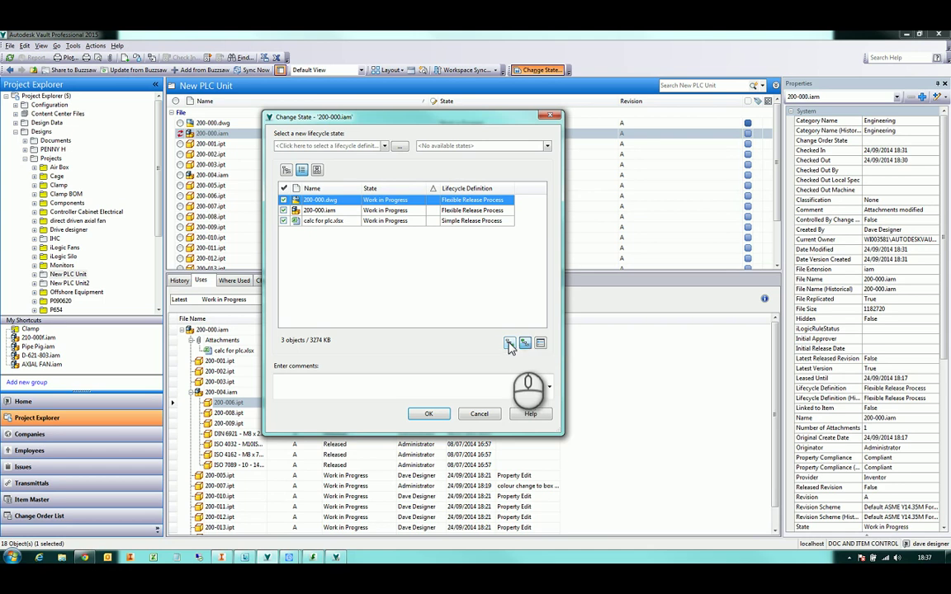
left_click(524, 344)
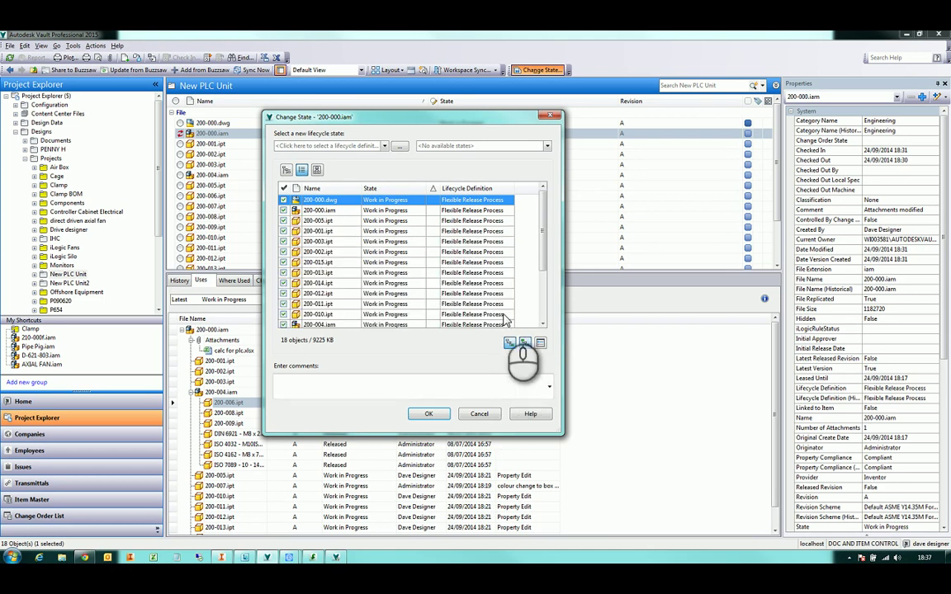
left_click_drag(541, 231, 530, 275)
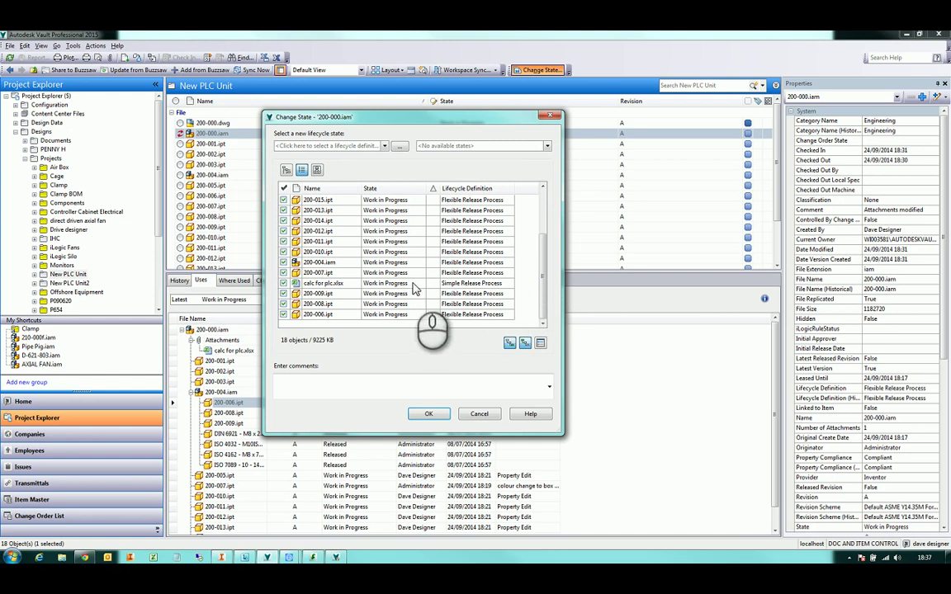
Set the Flexible Release Process lifecycle with target state For Review and apply it to all files
left_click(373, 146)
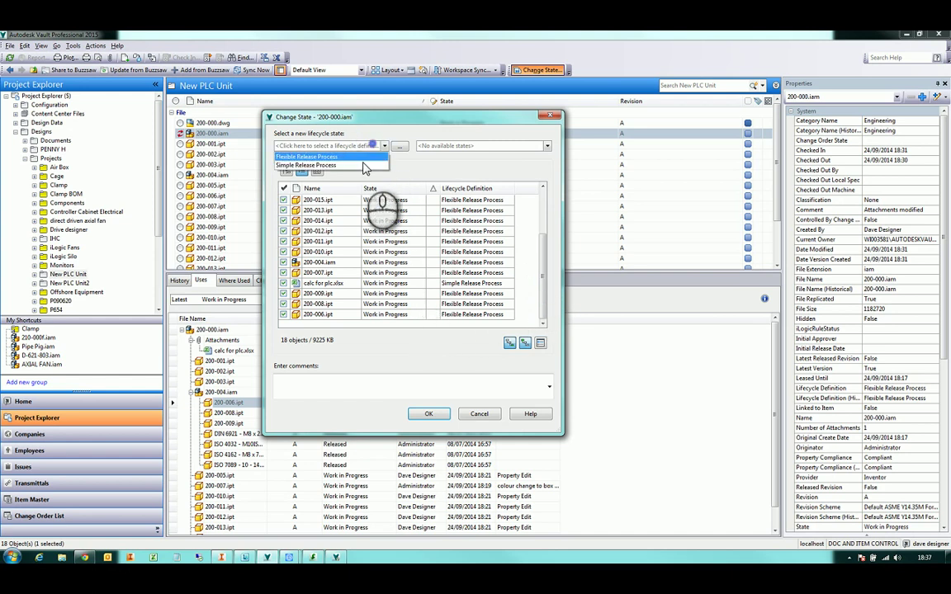
left_click(351, 166)
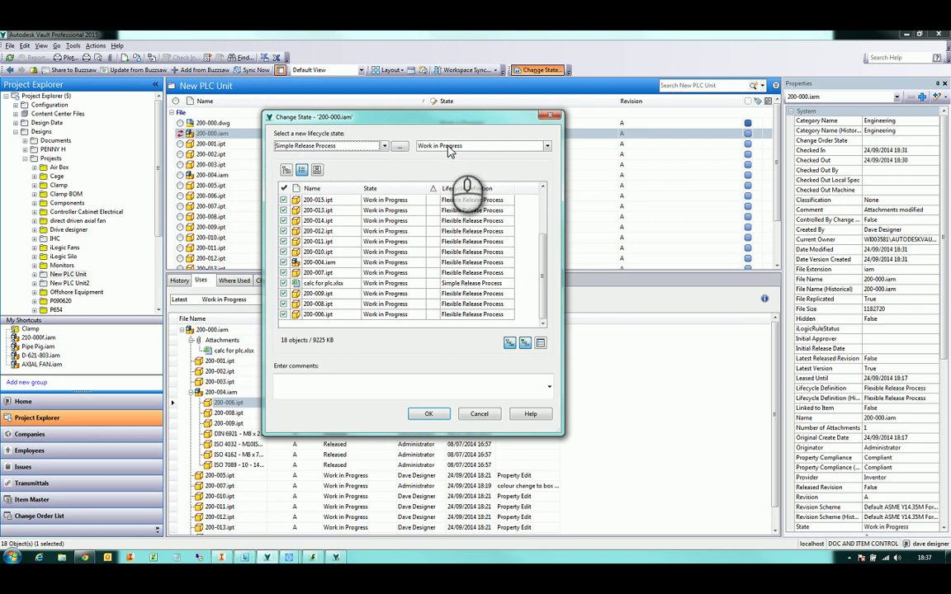
left_click(443, 146)
left_click(441, 156)
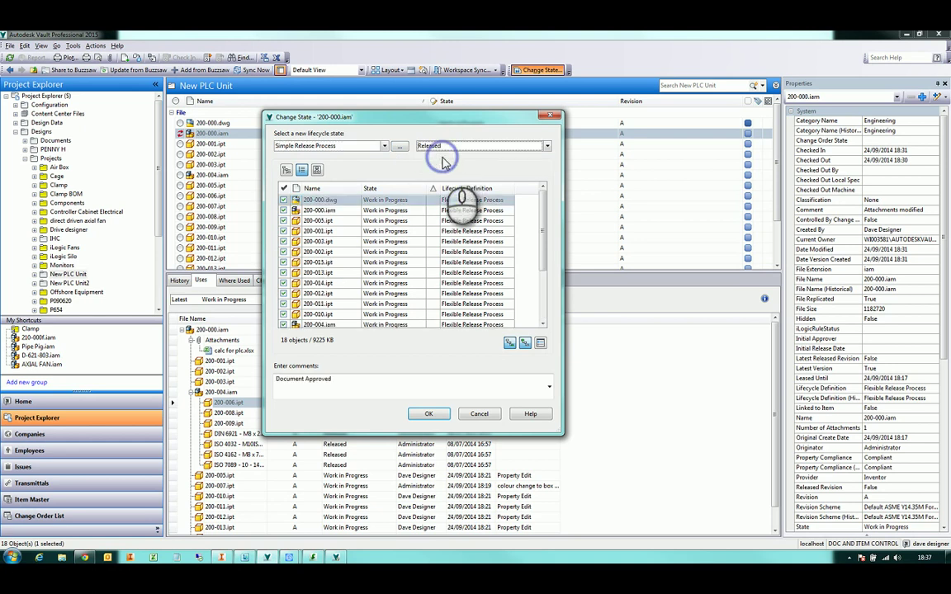
left_click(369, 149)
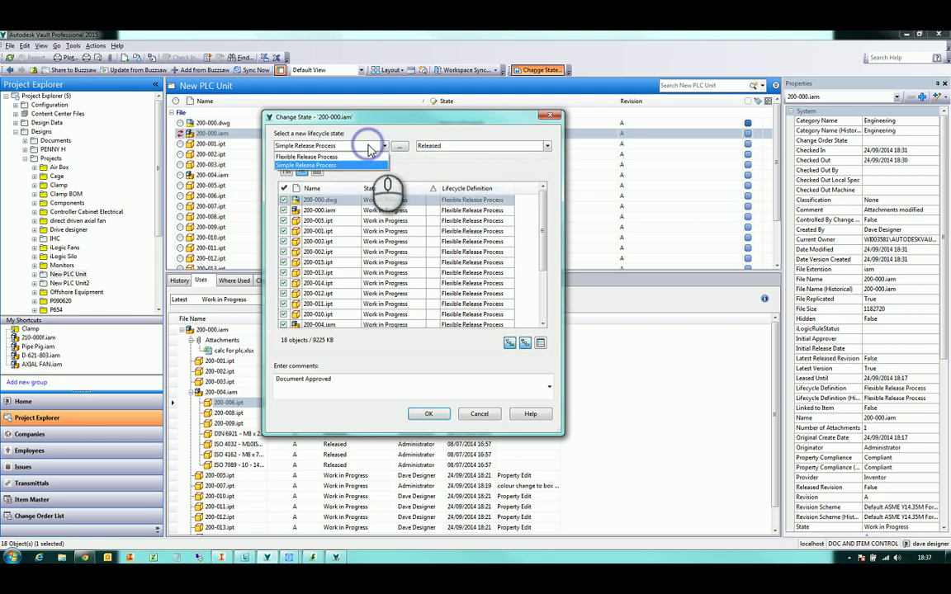
left_click(364, 159)
left_click(452, 147)
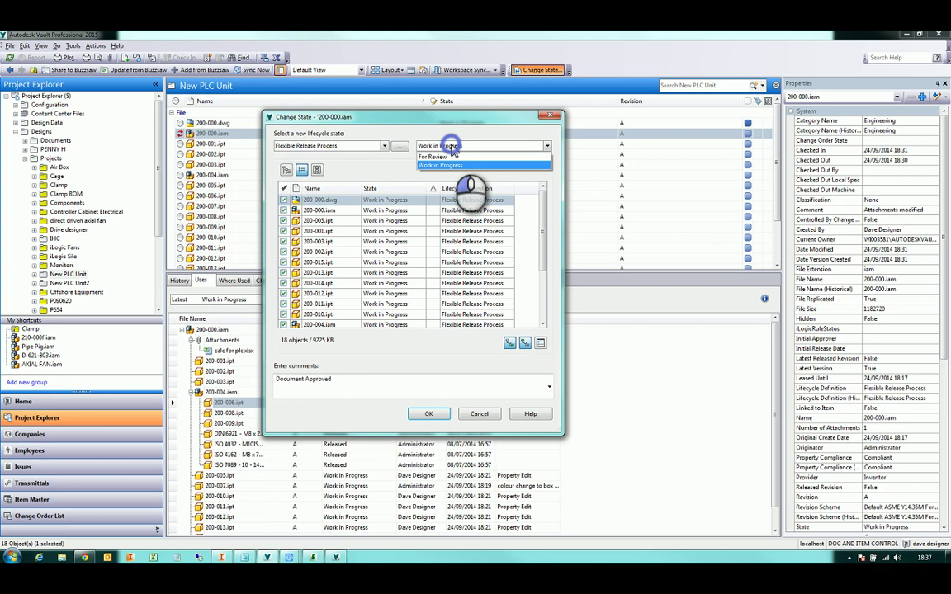
left_click(452, 157)
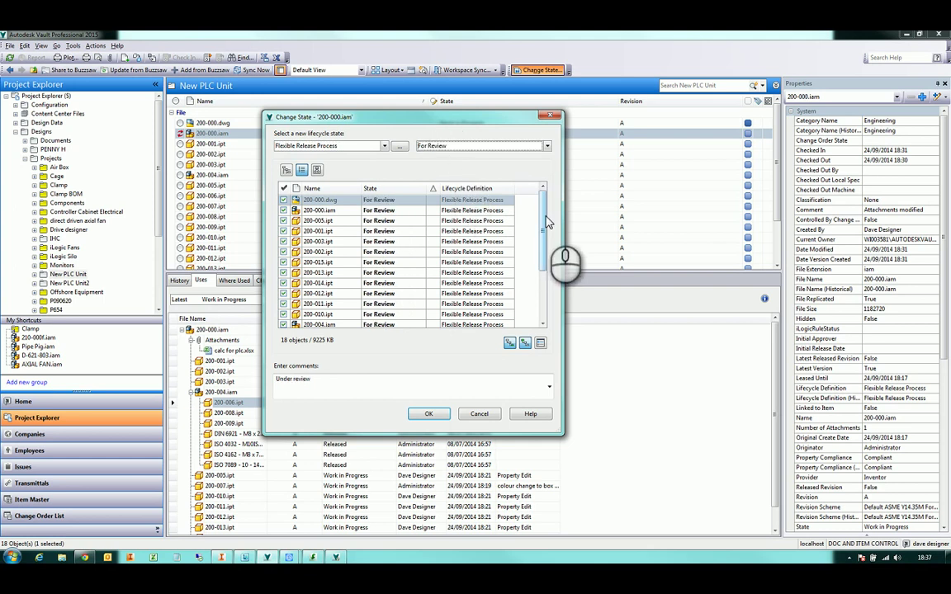
left_click_drag(543, 223, 540, 199)
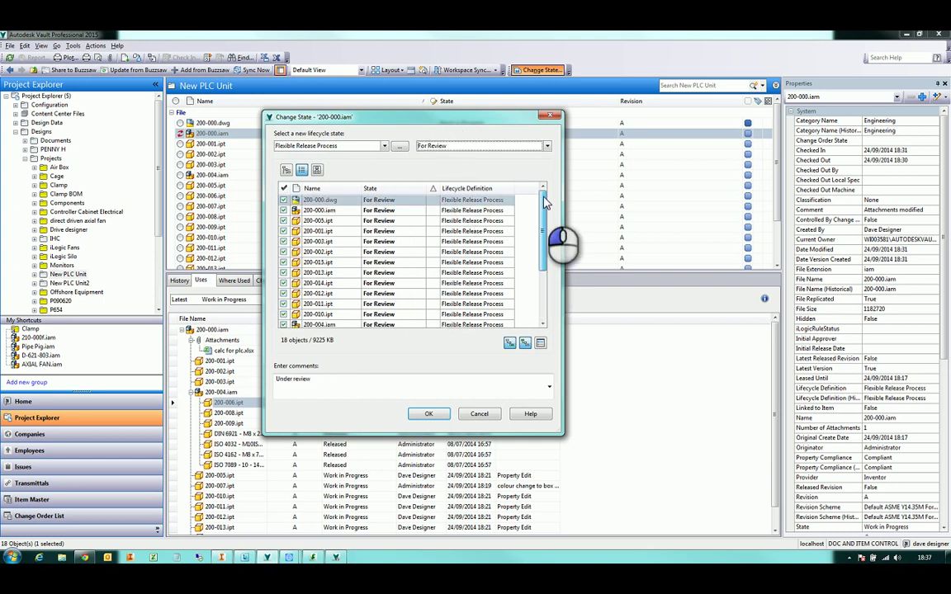
left_click(427, 414)
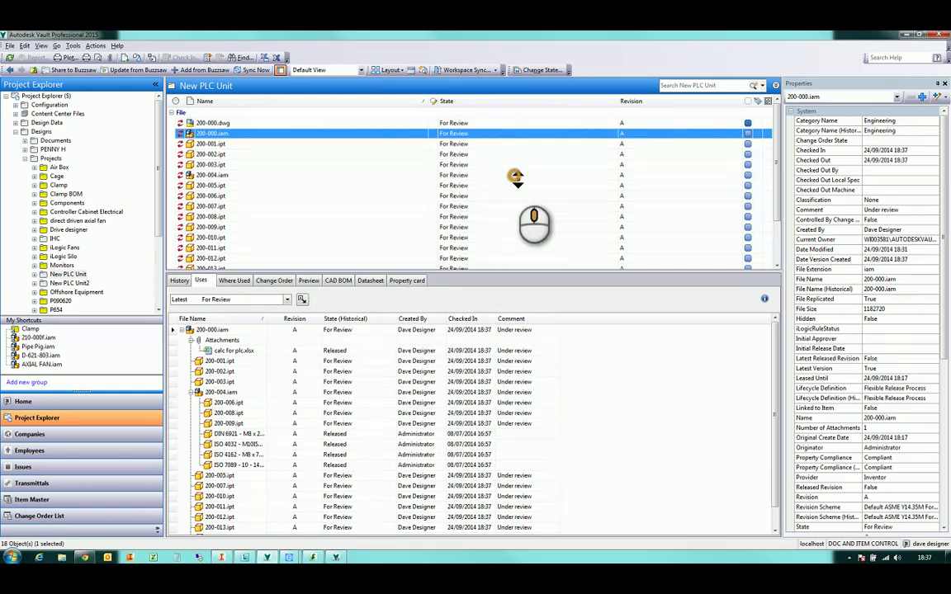
scroll(515, 178, "down", 2)
scroll(515, 177, "up", 2)
left_click(543, 72)
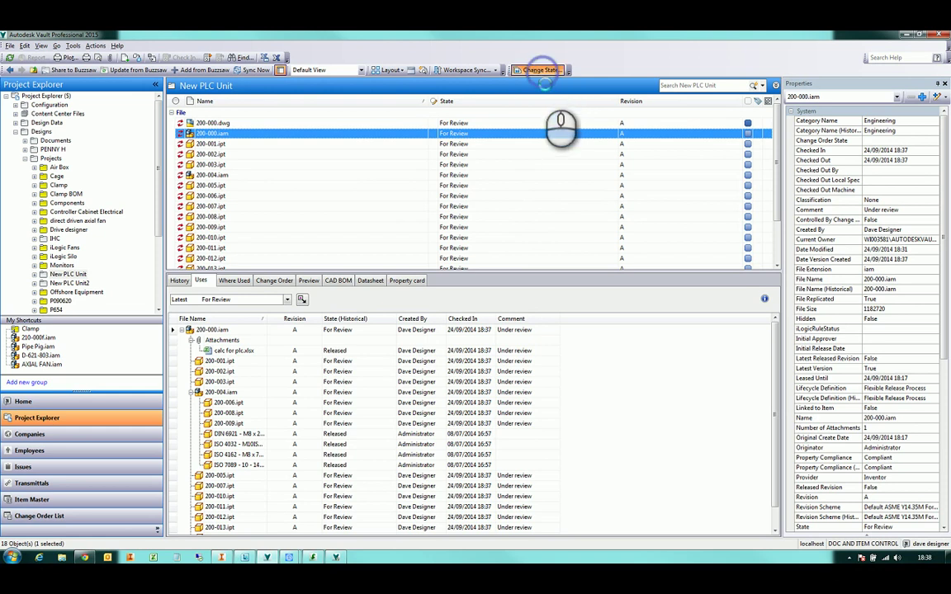
left_click(375, 147)
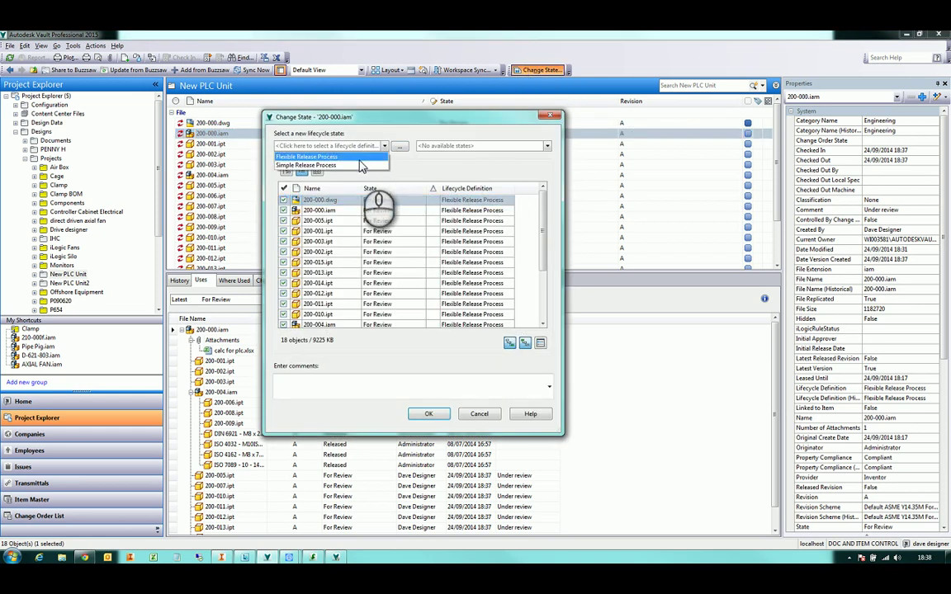
left_click(330, 158)
left_click(469, 147)
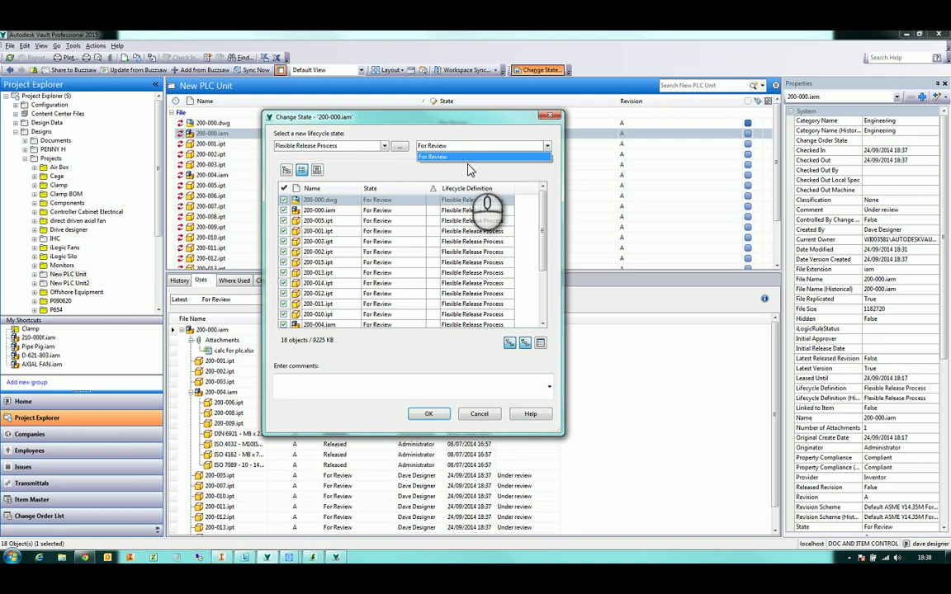
left_click(469, 169)
left_click(552, 117)
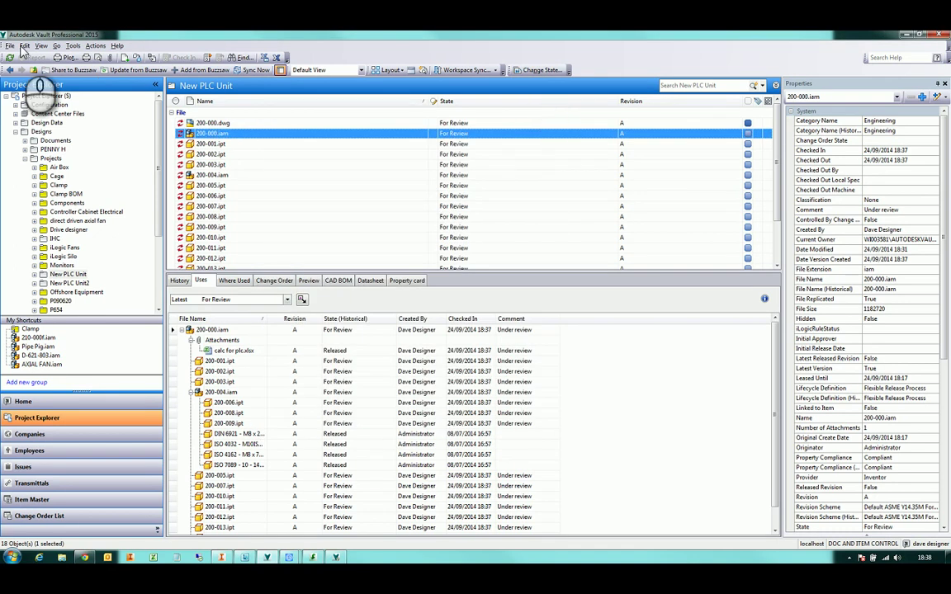
Log out of the vault and sign back in under a manager account
left_click(10, 45)
left_click(21, 105)
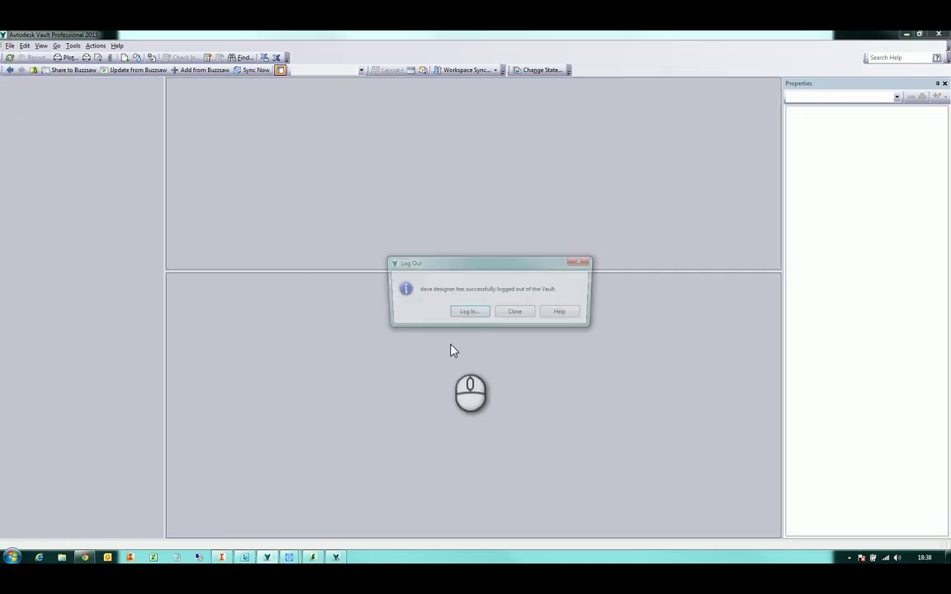
left_click(469, 311)
left_click(487, 277)
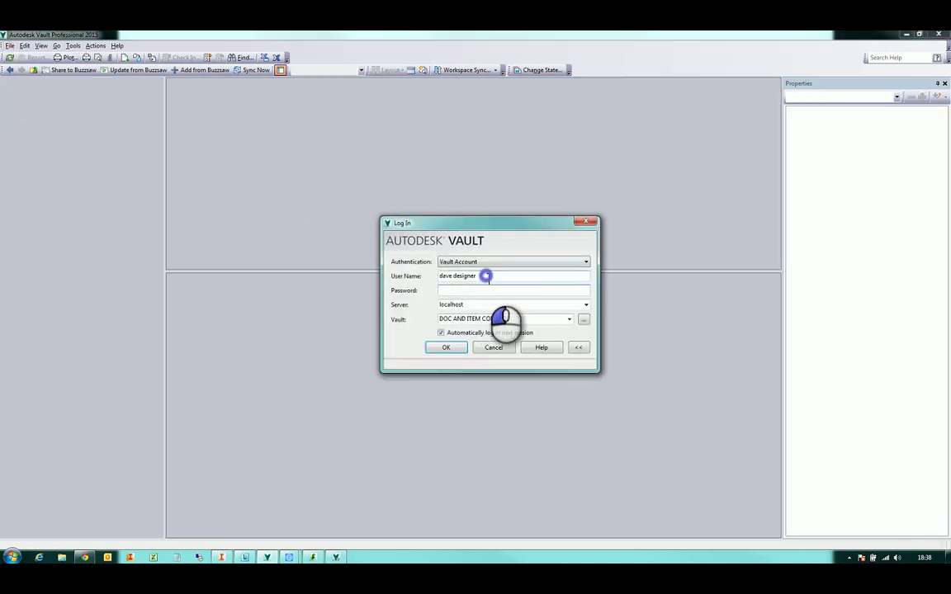
left_click_drag(487, 276, 396, 279)
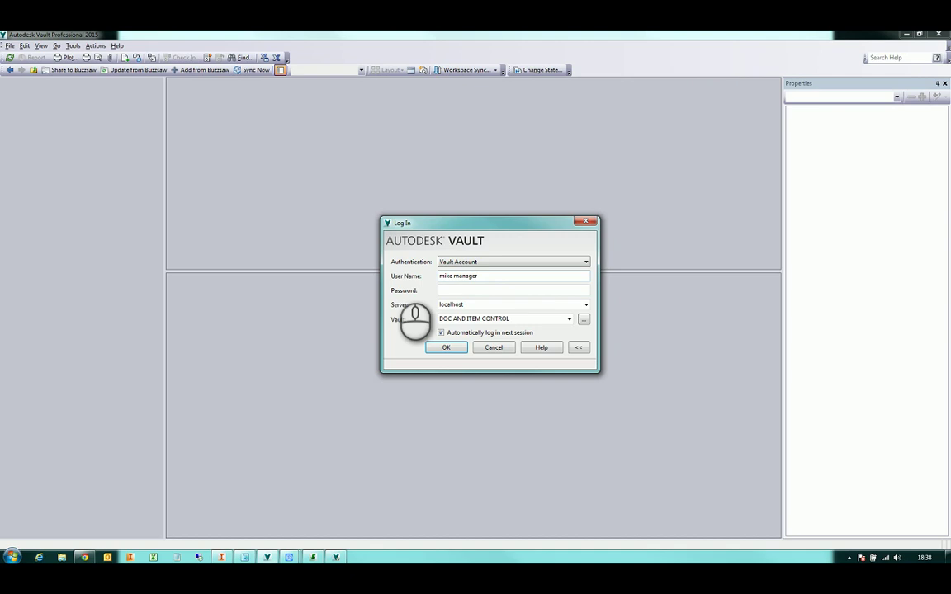
key("Return")
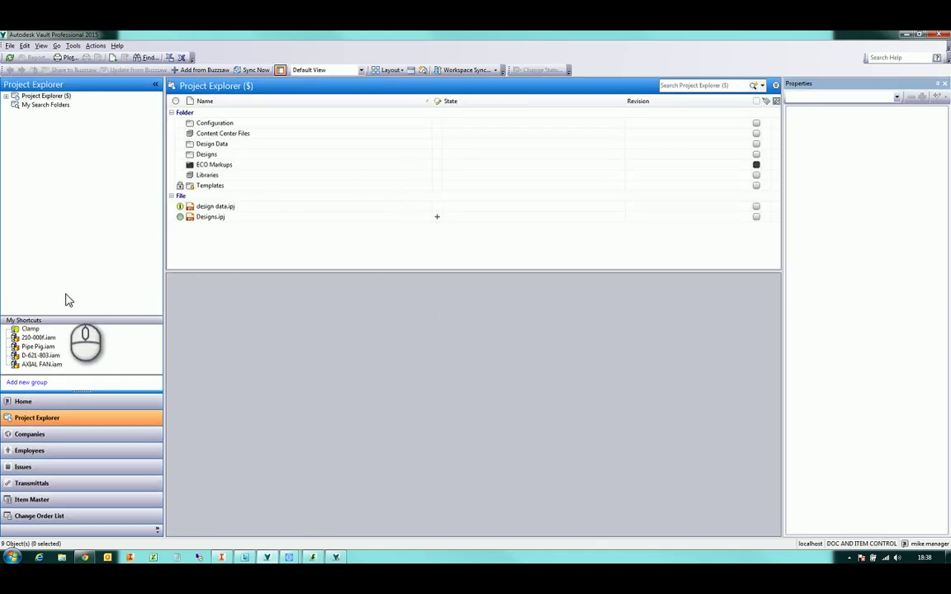
Browse to Designs > Projects > New PLC Unit and select 200-000.iam
double_click(208, 154)
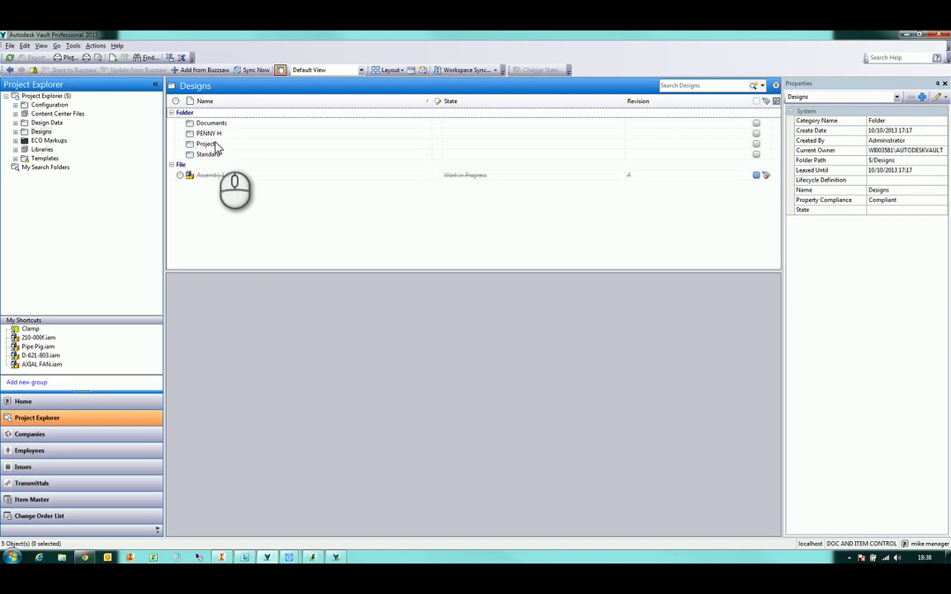
double_click(208, 144)
scroll(237, 231, "down", 1)
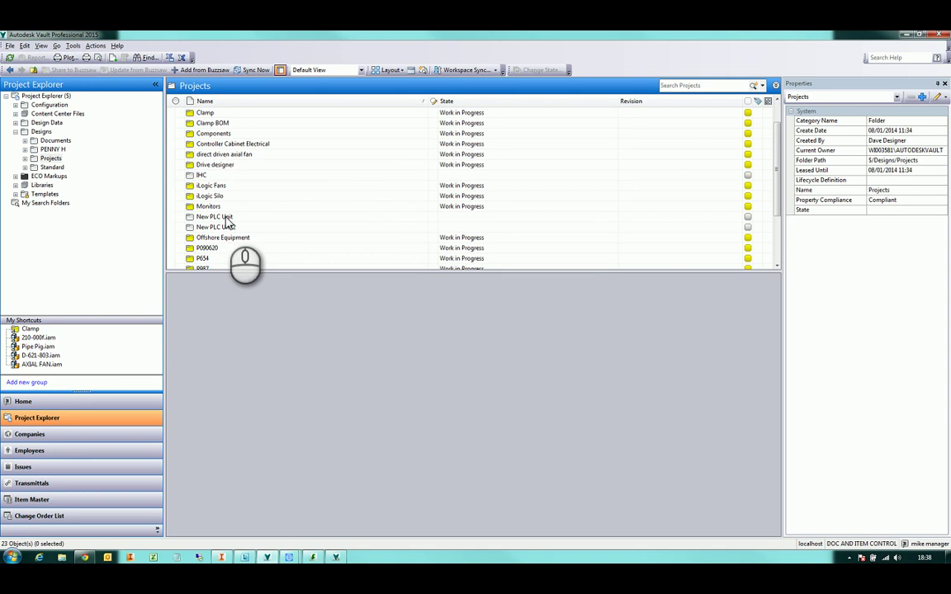
double_click(225, 217)
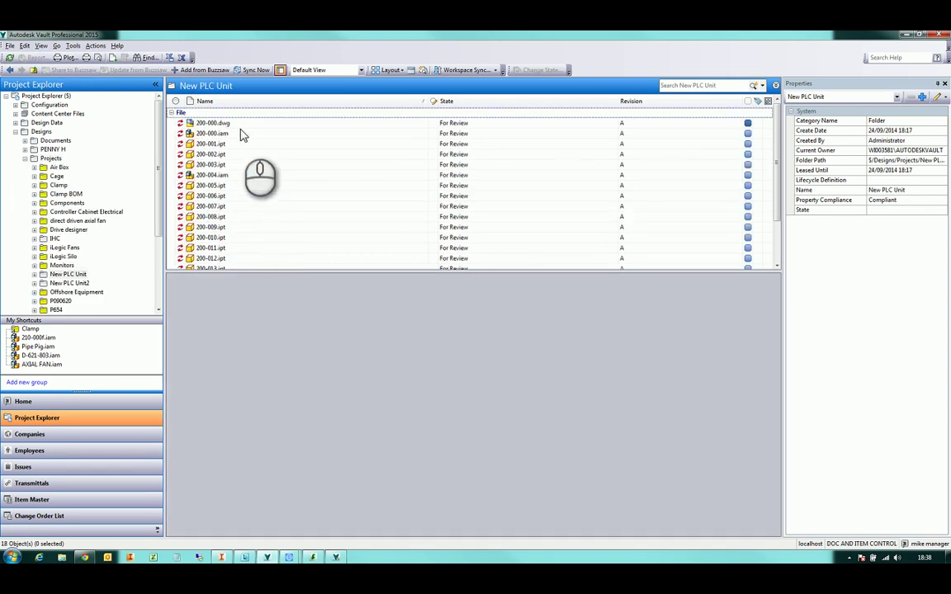
left_click(240, 133)
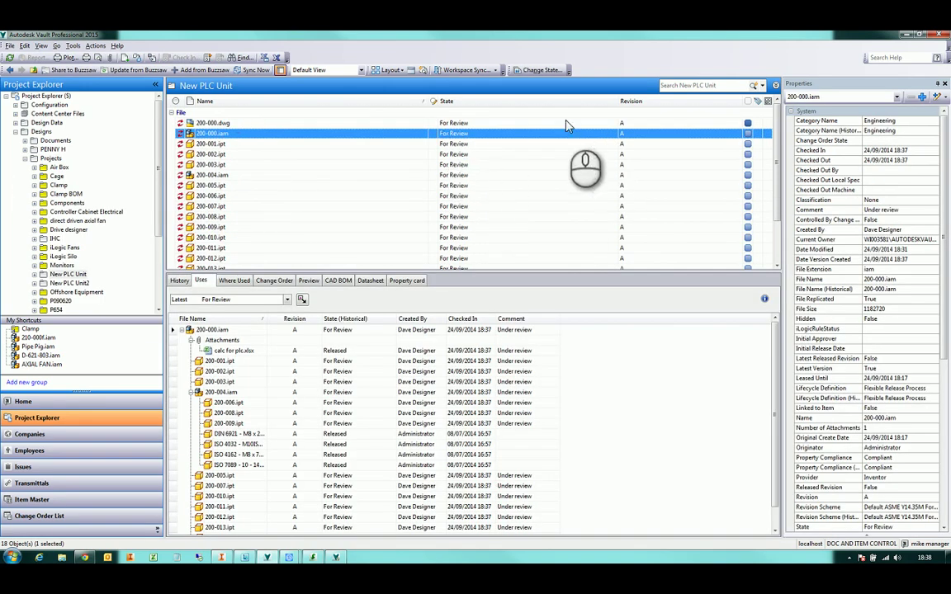
Change the assembly and its files to Flexible Release Process > Released, then verify 200-002.ipt is released
left_click(540, 70)
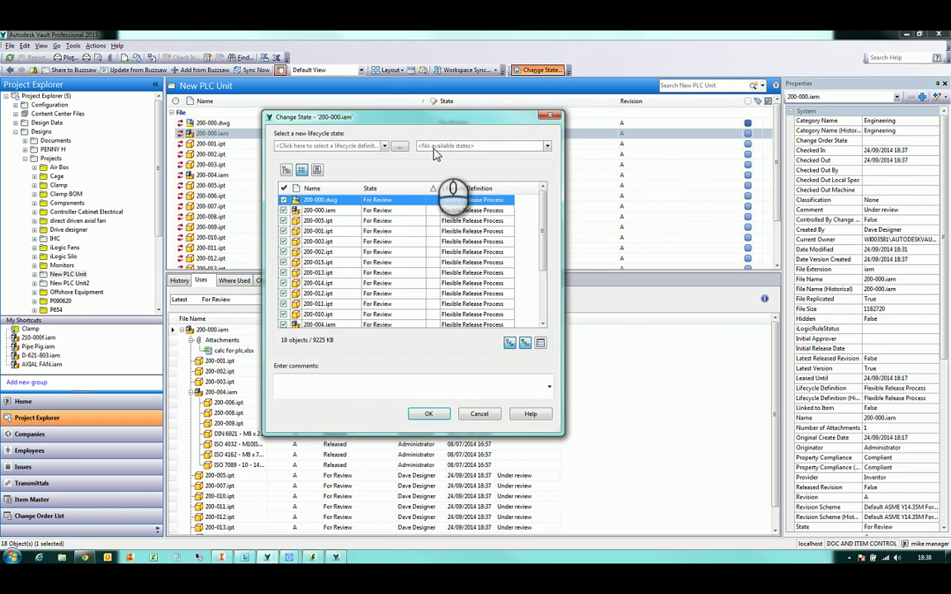
left_click(384, 146)
left_click(355, 155)
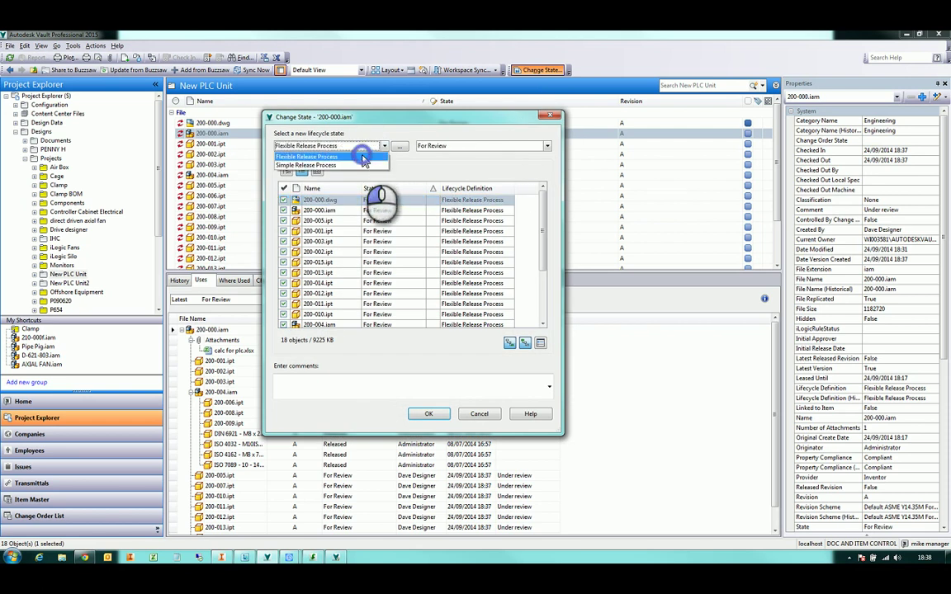
left_click(452, 147)
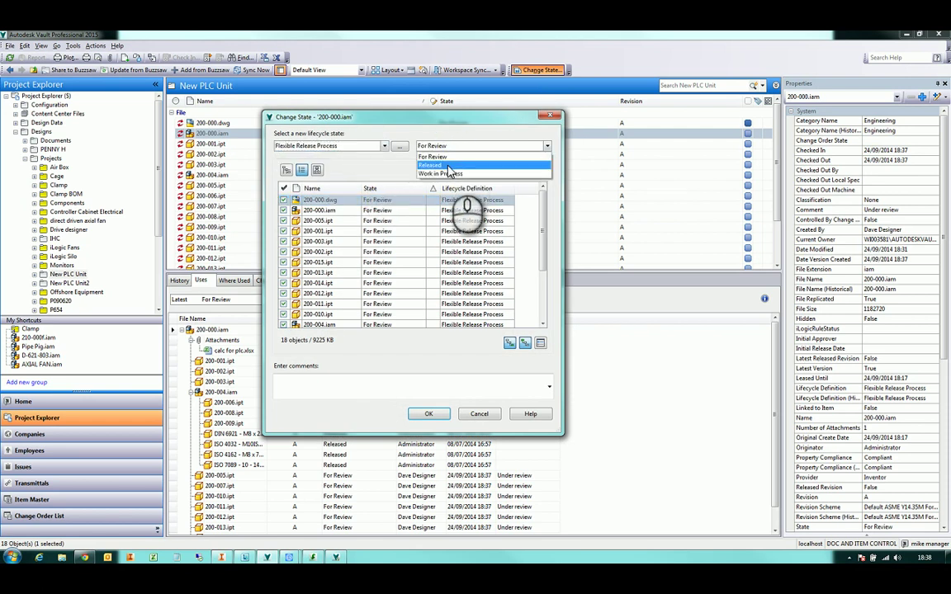
left_click(450, 165)
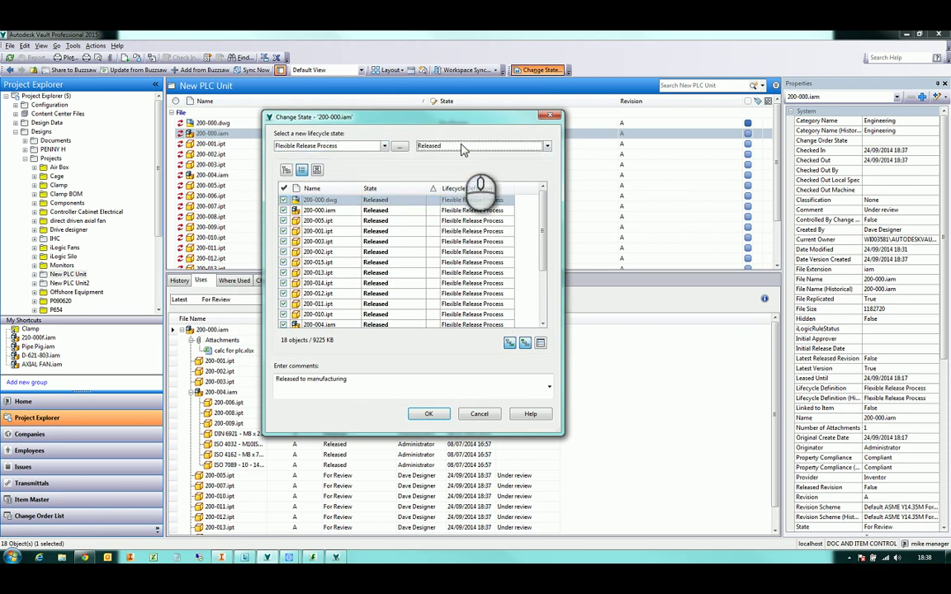
left_click(456, 147)
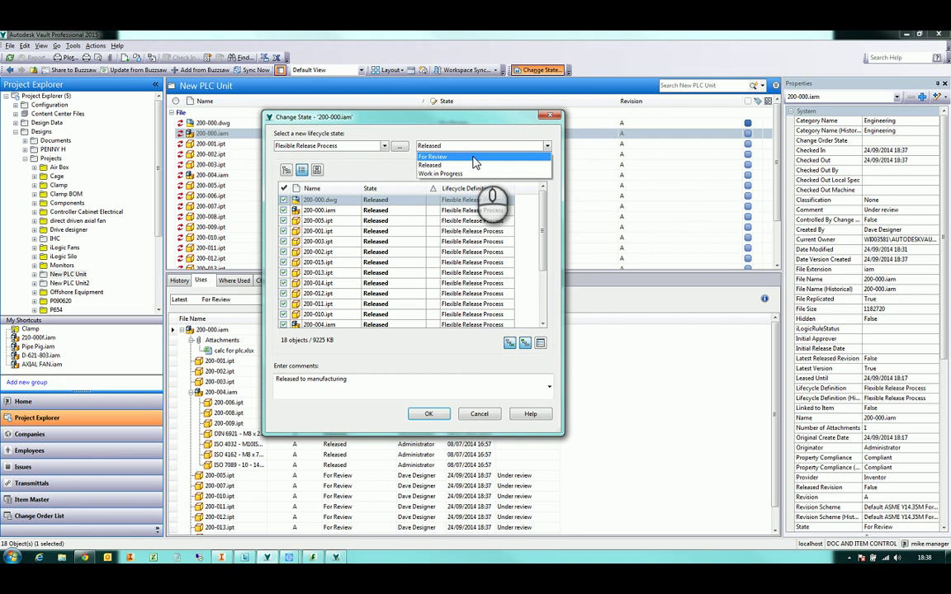
left_click(477, 127)
left_click_drag(541, 209, 538, 187)
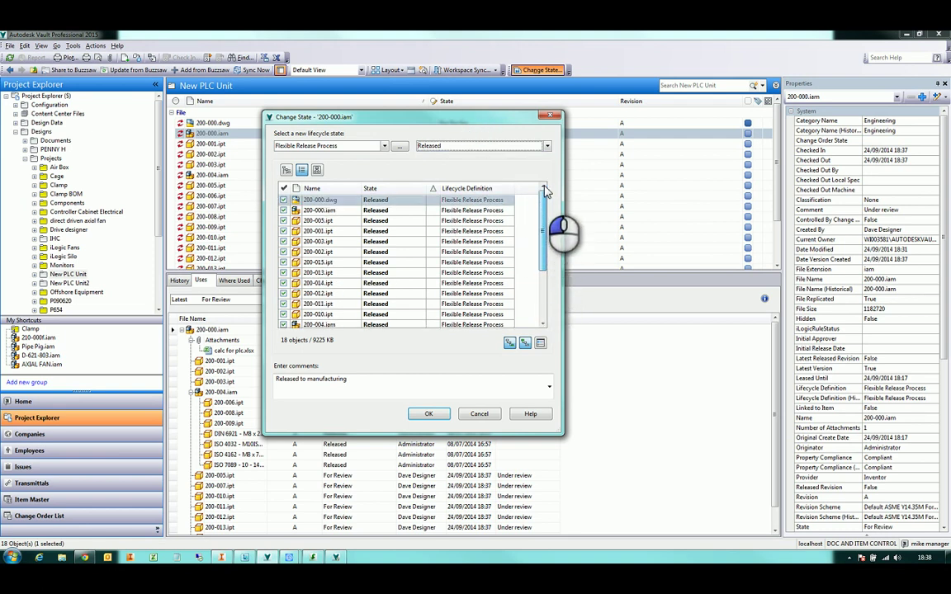
left_click(430, 415)
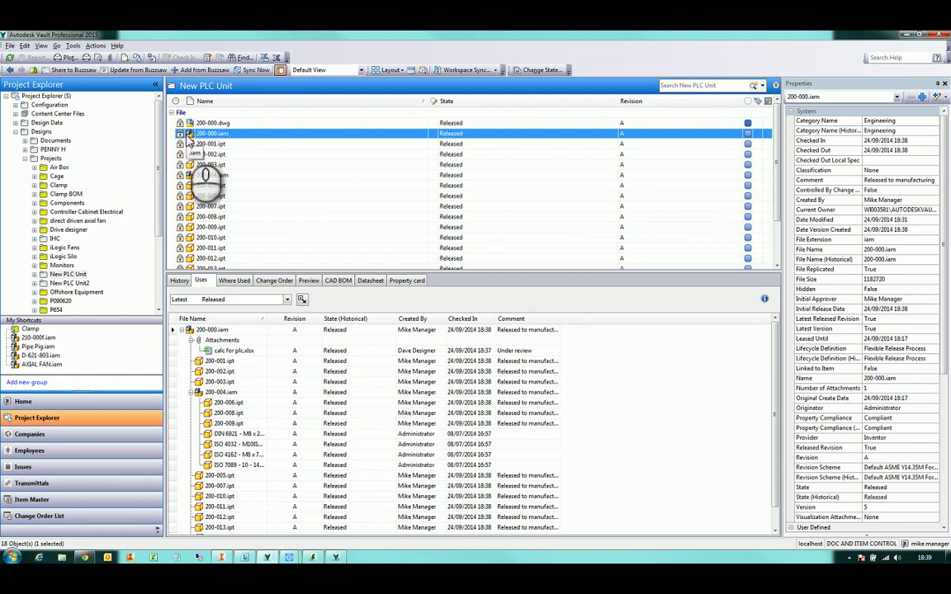
left_click(256, 154)
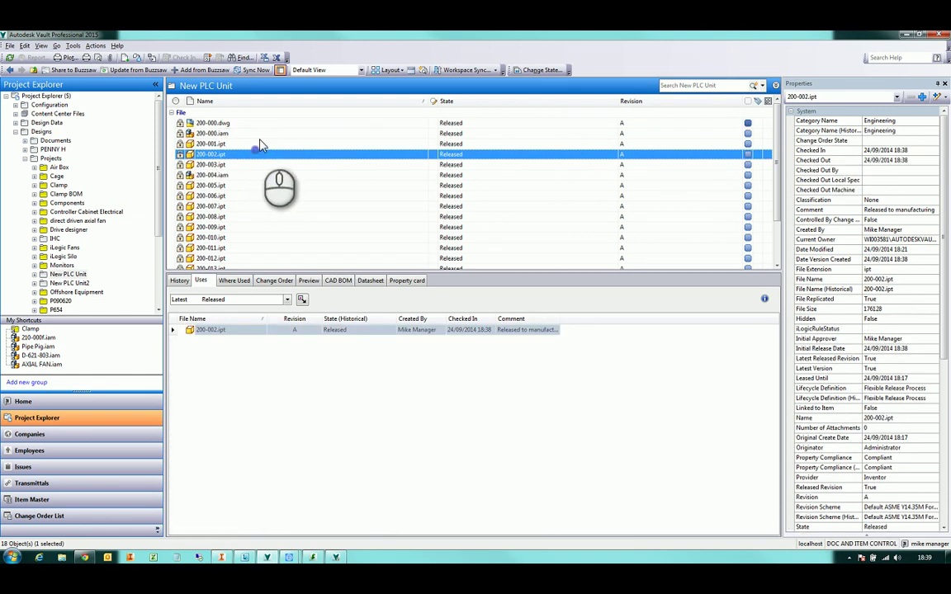
left_click(271, 133)
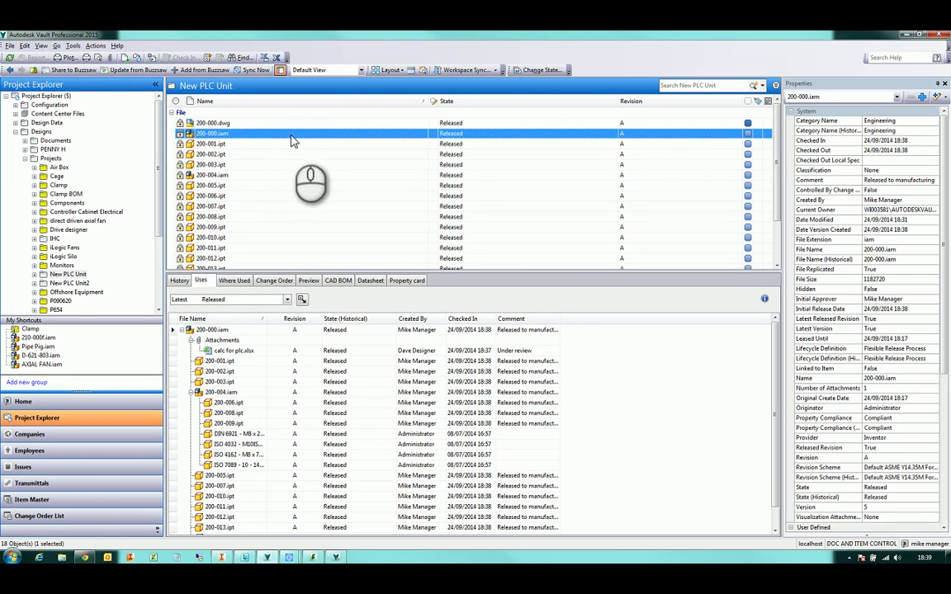
Move the assembly's top-level files to Flexible Release Process > Work in Progress
left_click(541, 71)
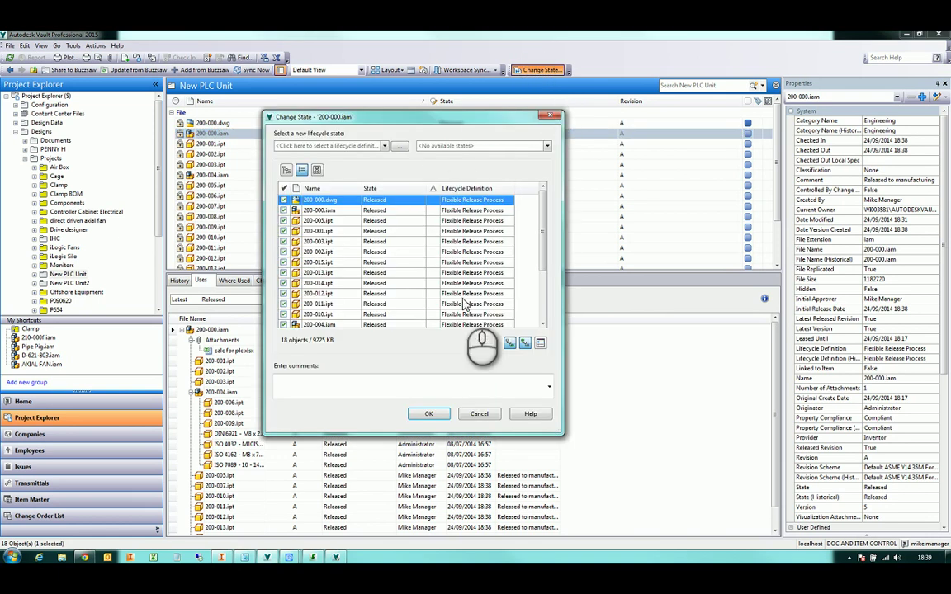
left_click(525, 342)
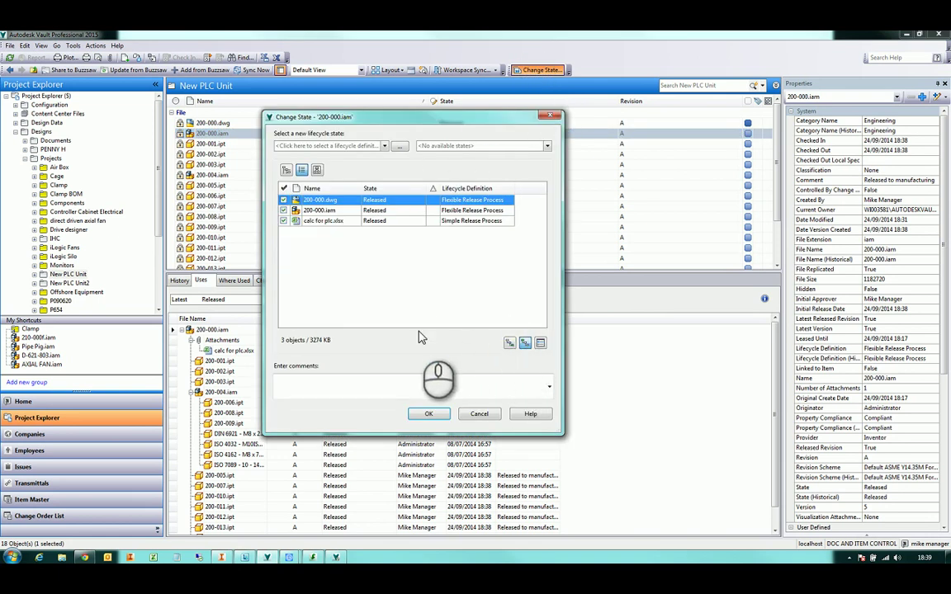
left_click(361, 147)
left_click(360, 157)
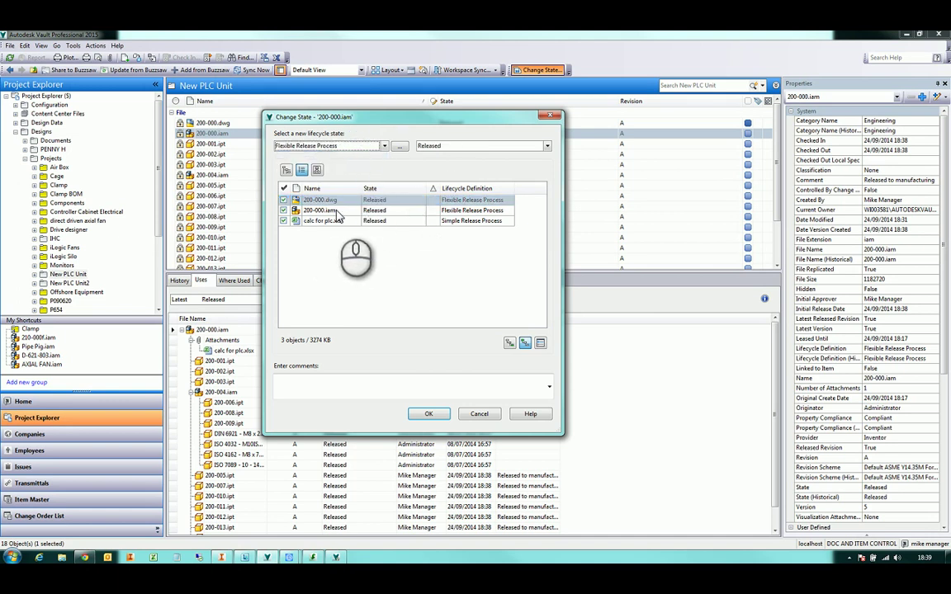
left_click(468, 146)
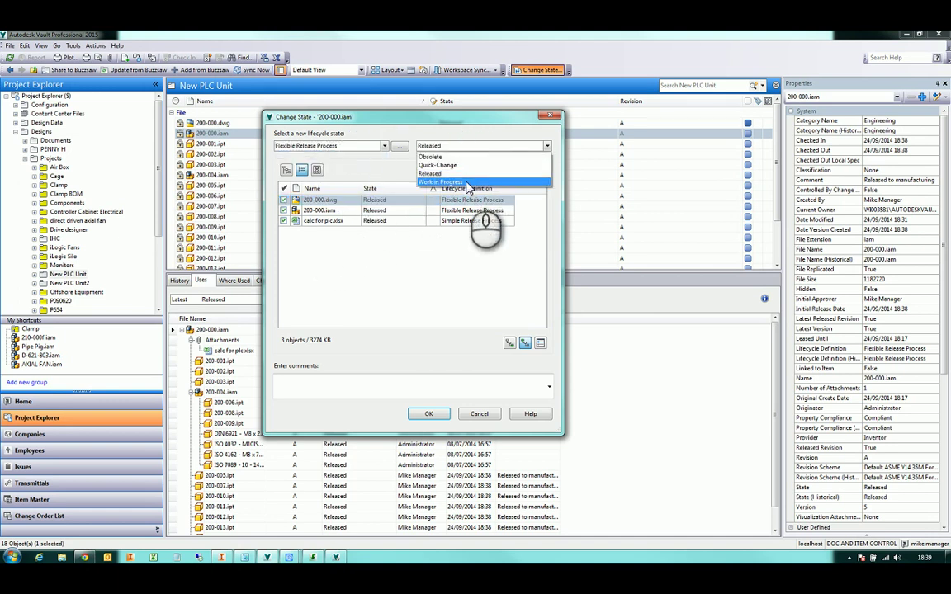
left_click(468, 183)
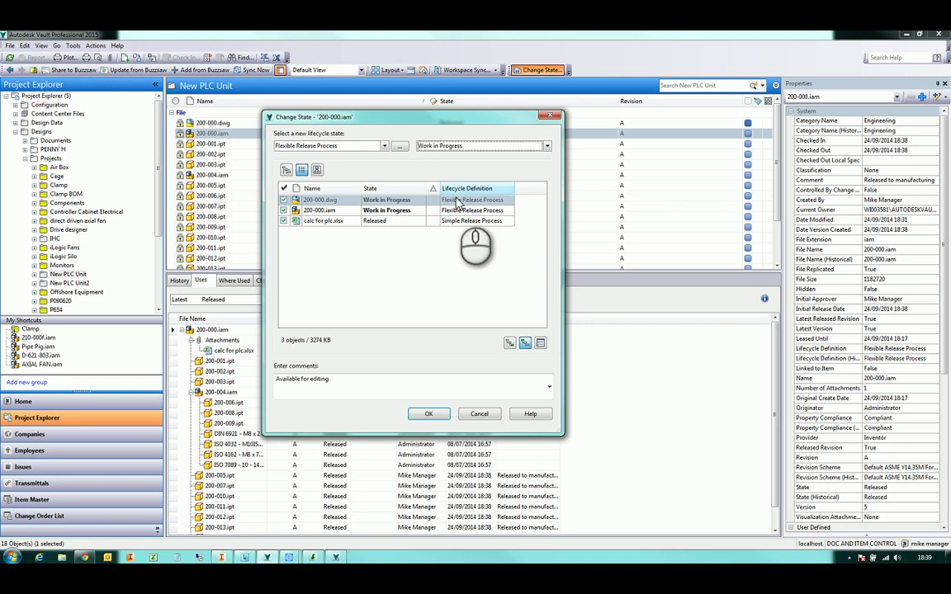
left_click(428, 416)
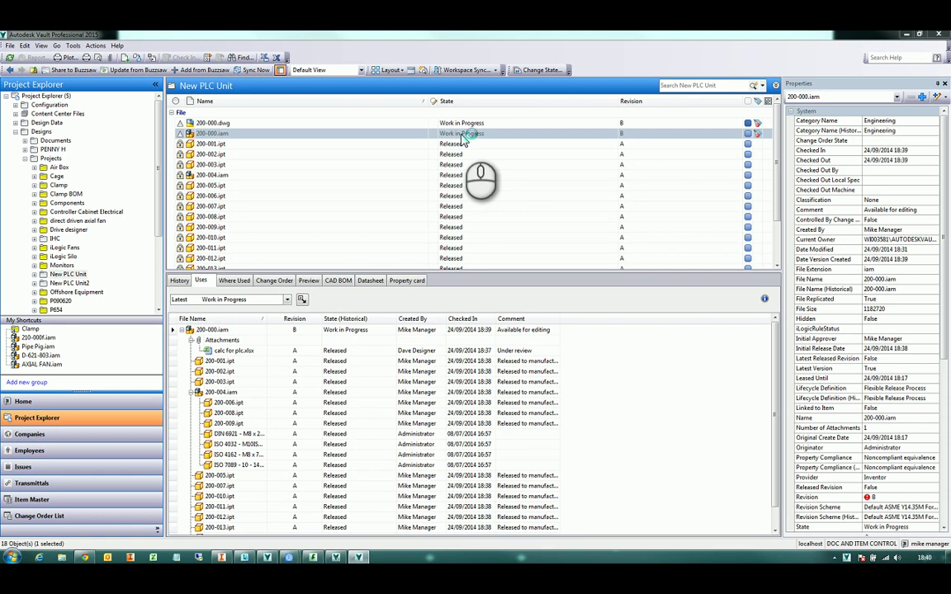
Switch from Vault to Autodesk Inventor via the taskbar
right_click(384, 133)
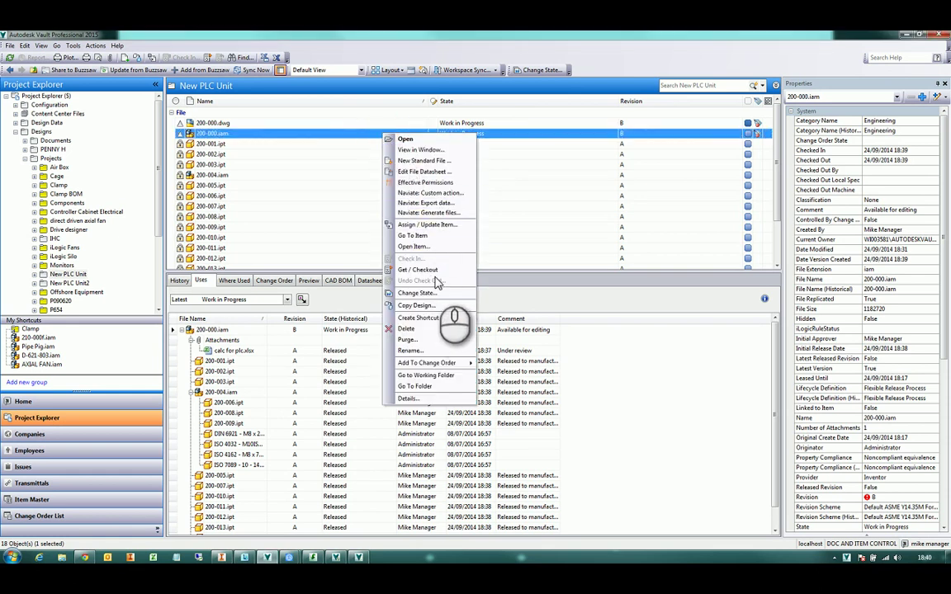
left_click(417, 306)
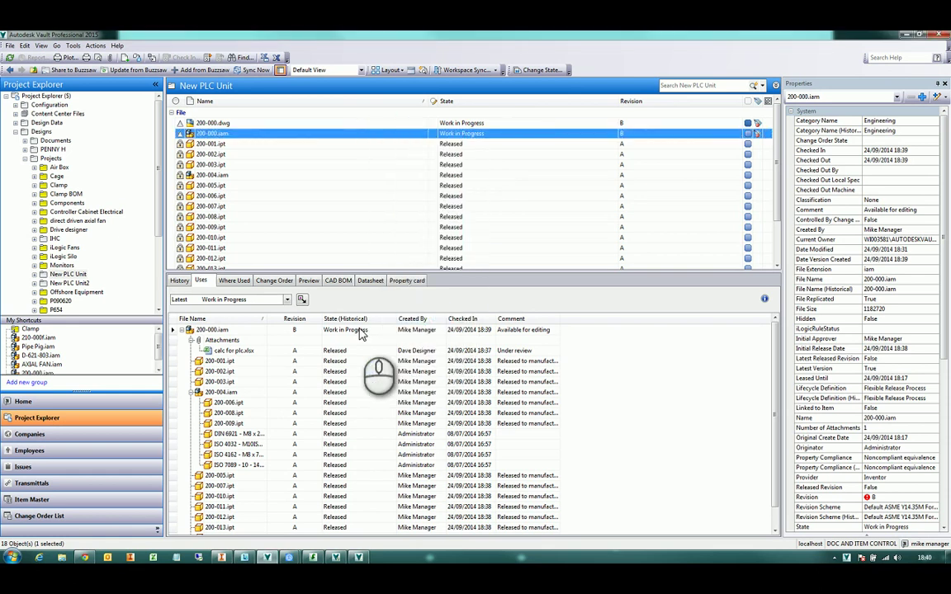
left_click(217, 559)
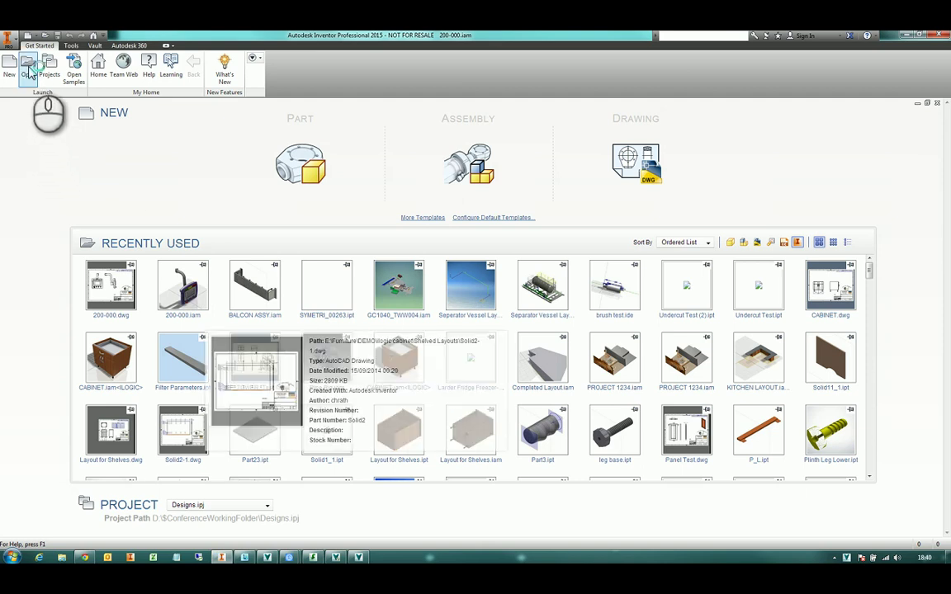
Open 200-000.iam from the My Shortcuts Vault shortcut using Open (Check Out), accepting the property update
left_click(28, 63)
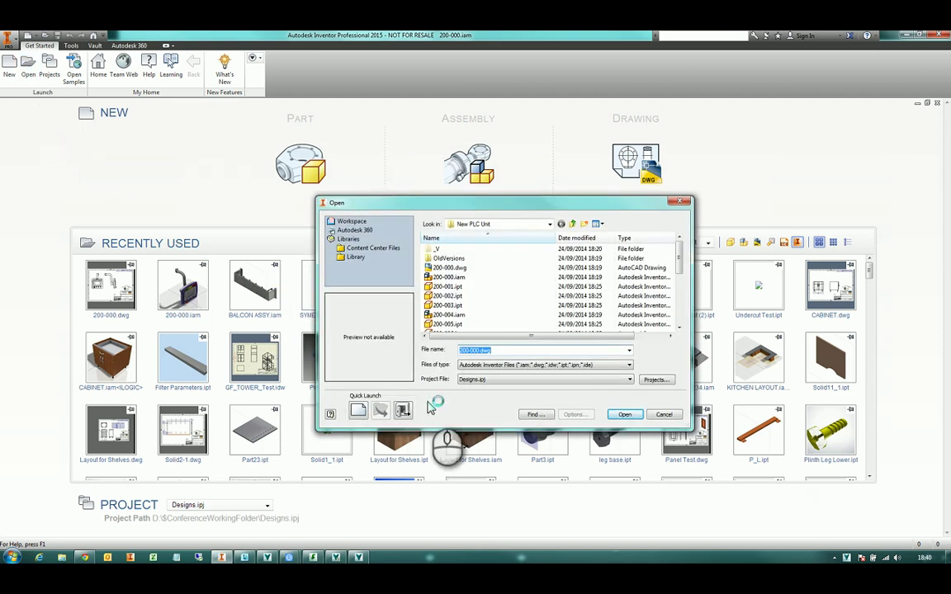
key("Escape")
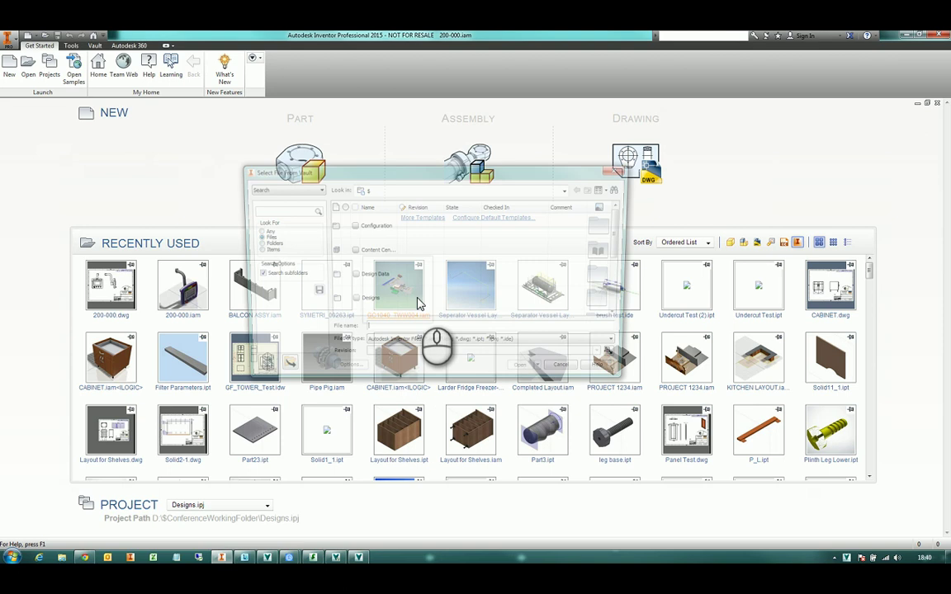
left_click(312, 190)
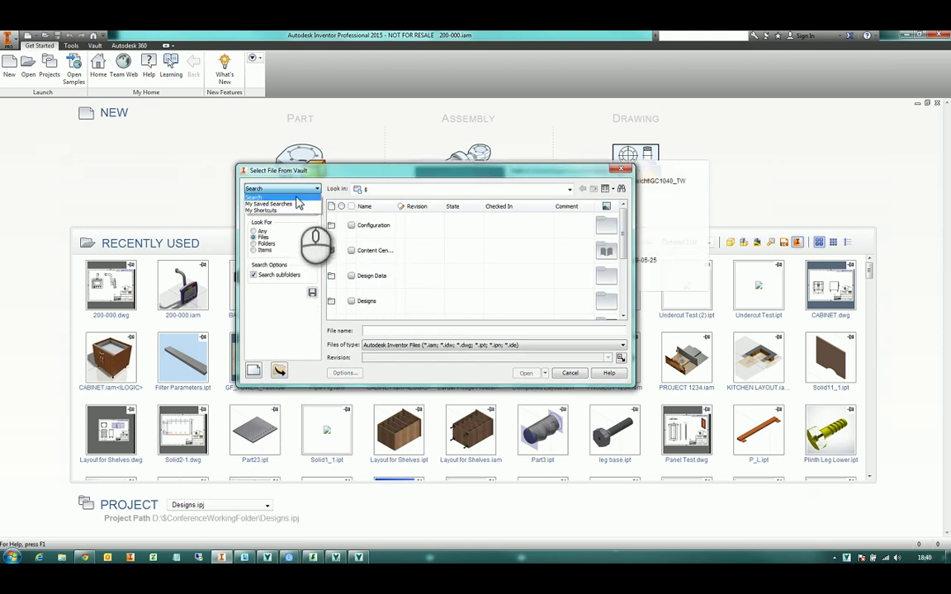
left_click(289, 211)
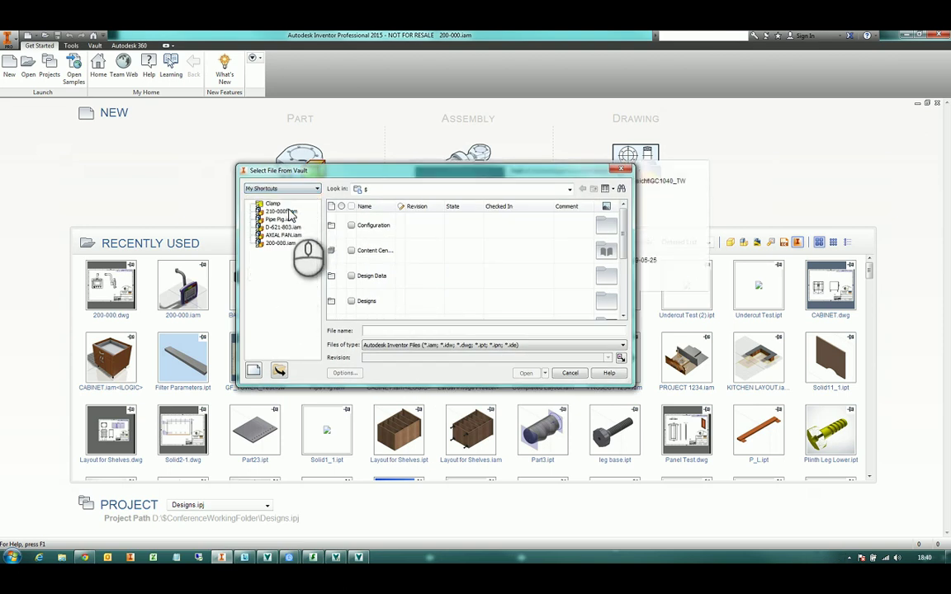
left_click(281, 244)
left_click(394, 276)
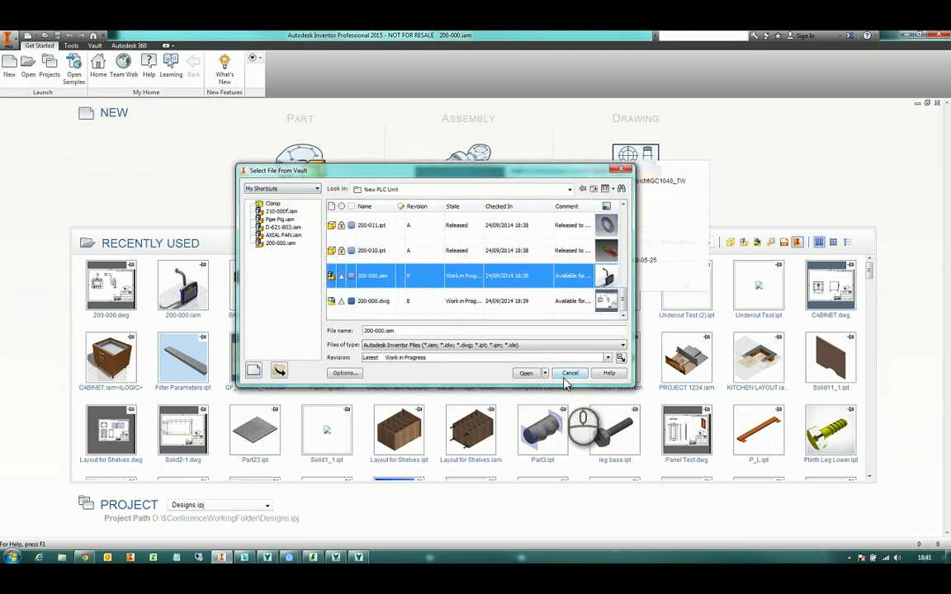
left_click(544, 373)
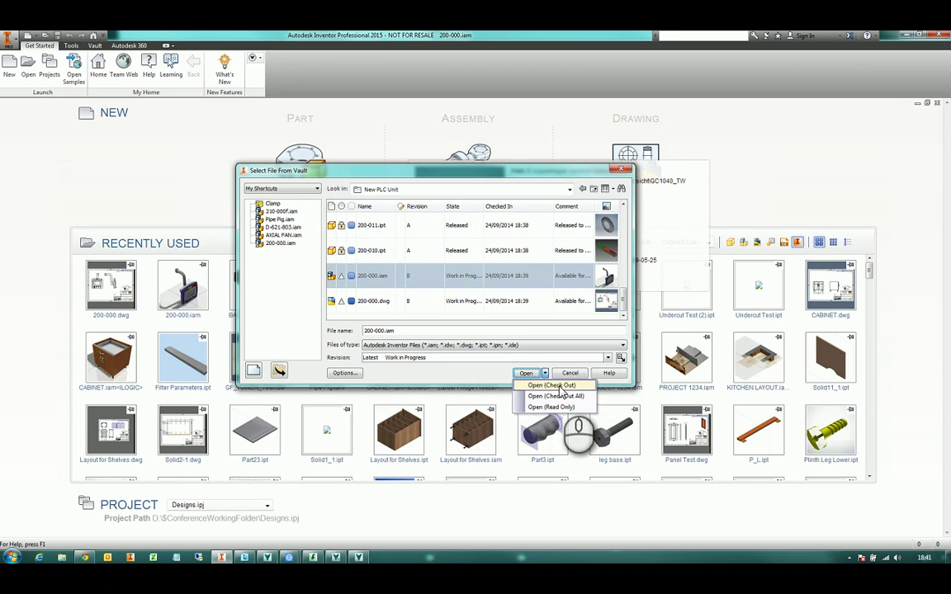
left_click(560, 386)
left_click(522, 402)
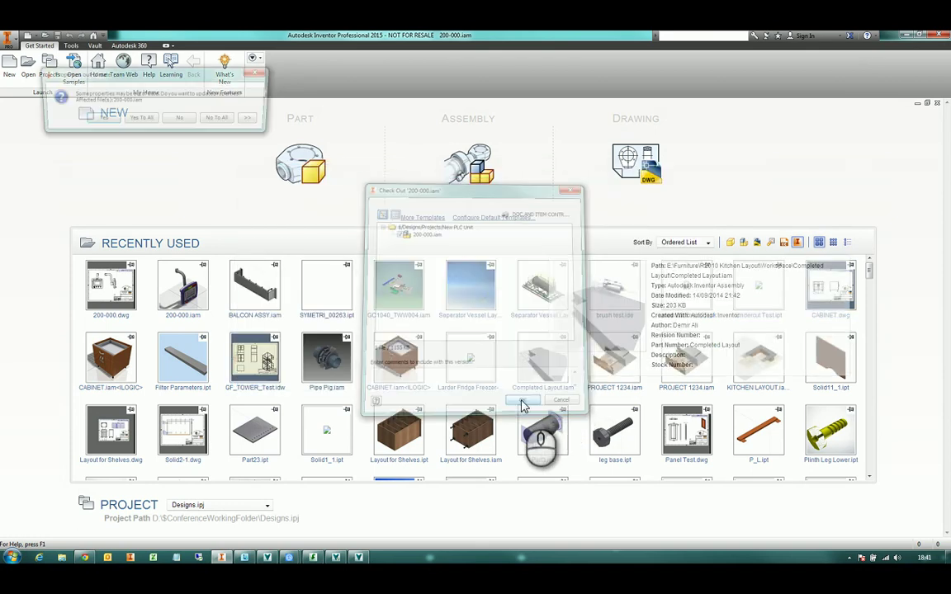
left_click(98, 120)
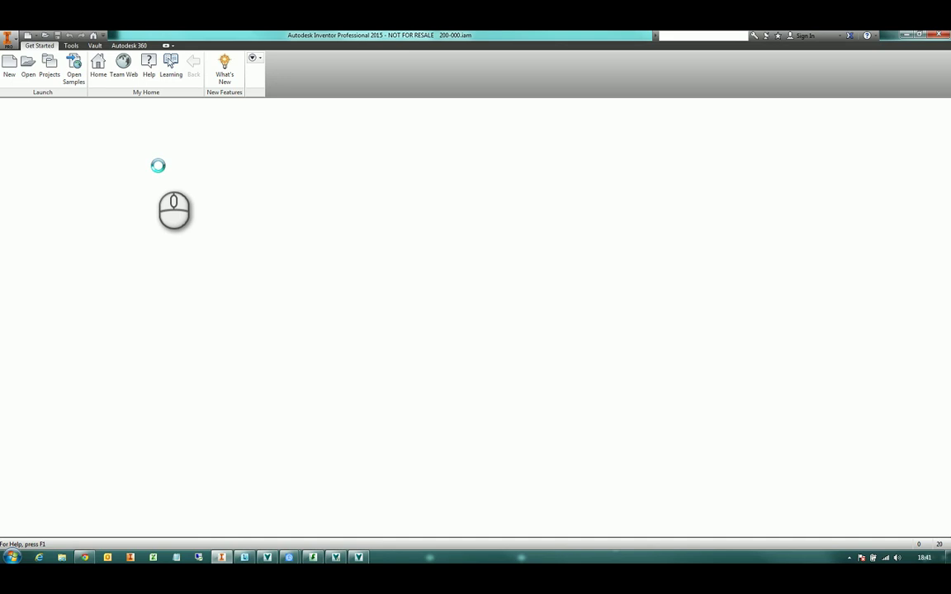
Check the assembly's revision in iProperties > Project and switch the browser to the Vault view
left_click(96, 34)
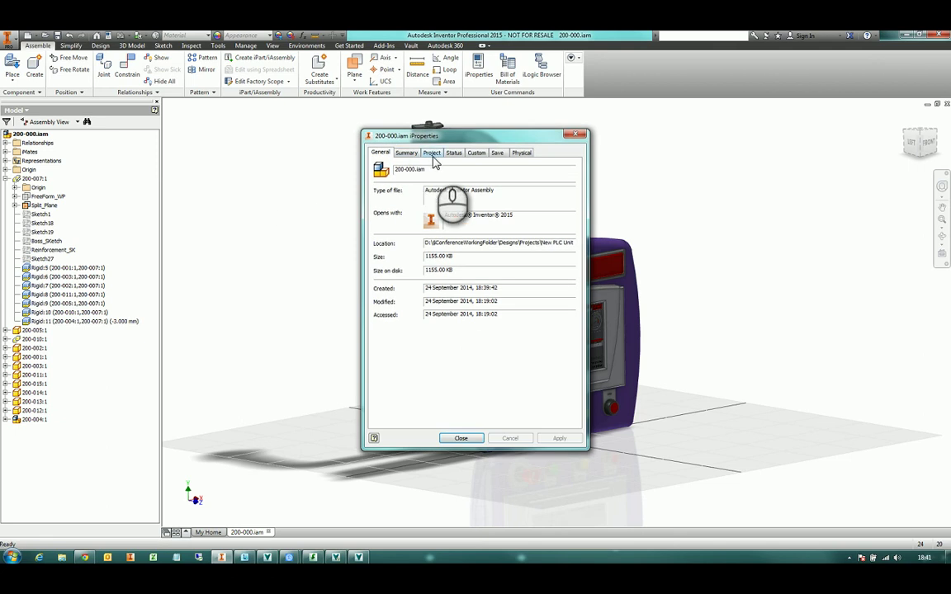
left_click(431, 153)
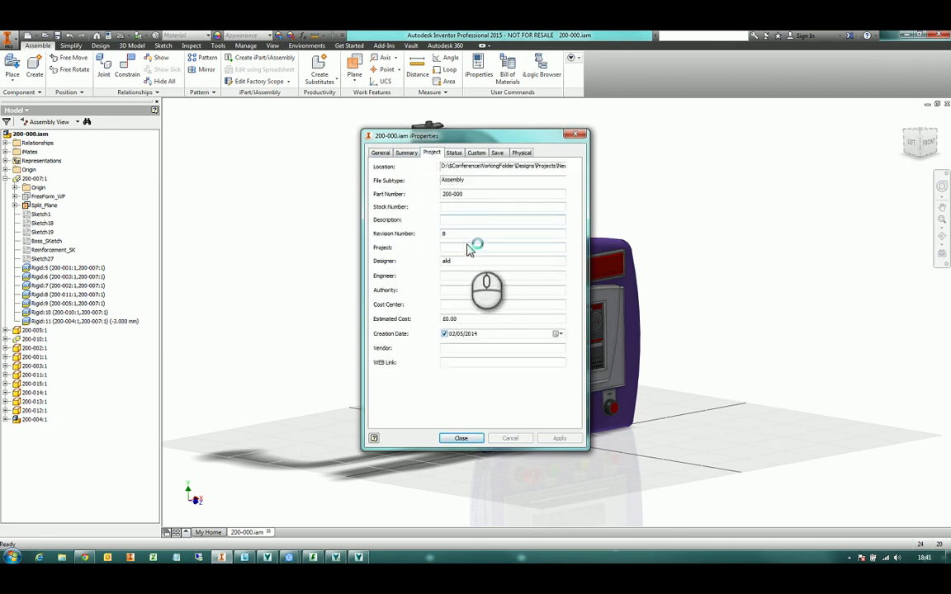
left_click(576, 135)
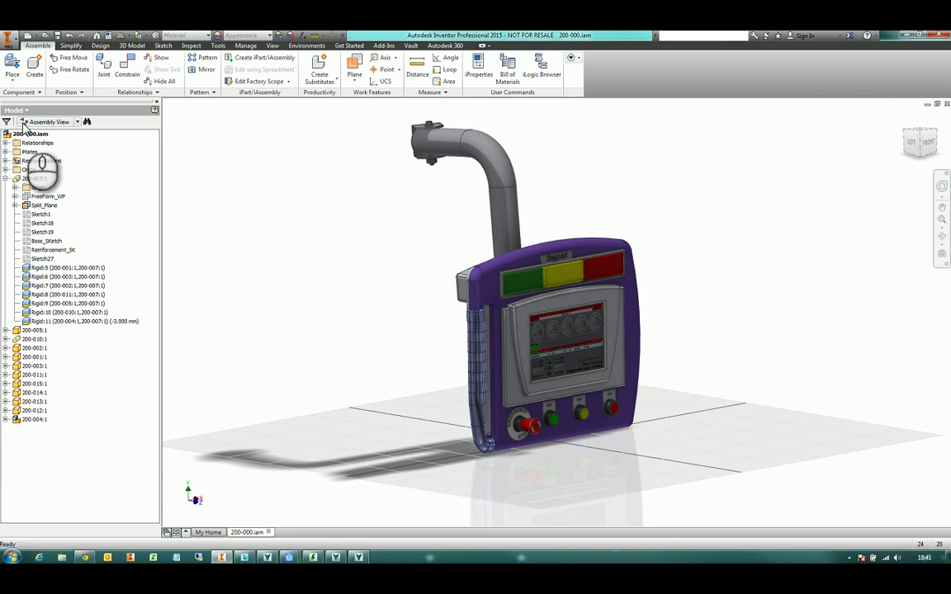
left_click(17, 110)
left_click(25, 156)
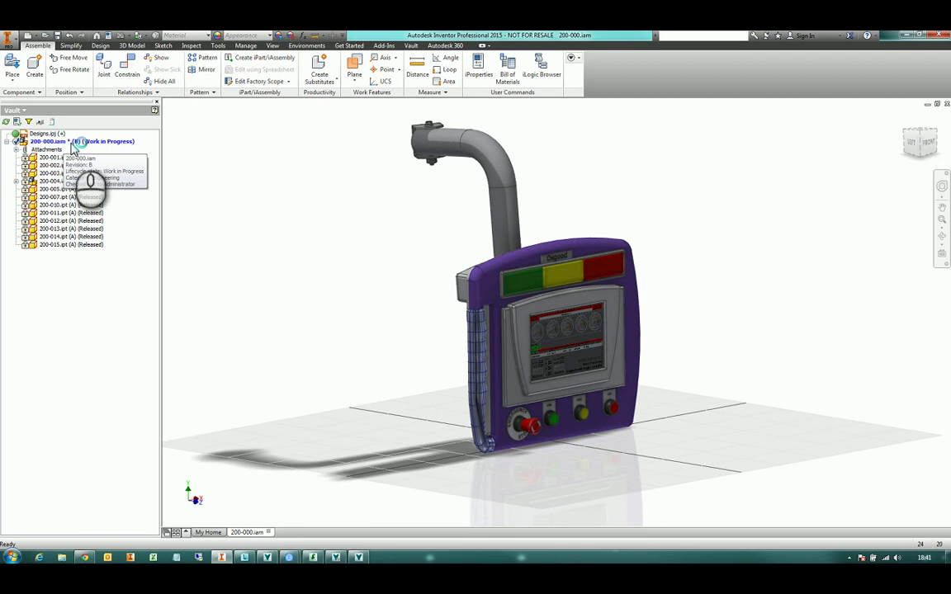
From 200-000.iam's Show Details, inspect revision B and open 200-000.dwg from the Where Used list
right_click(73, 143)
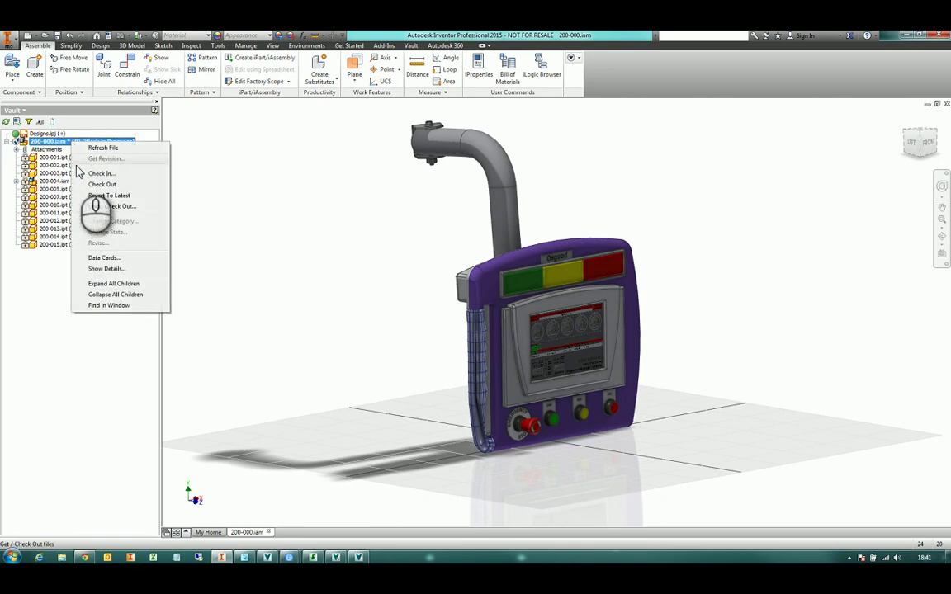
left_click(91, 269)
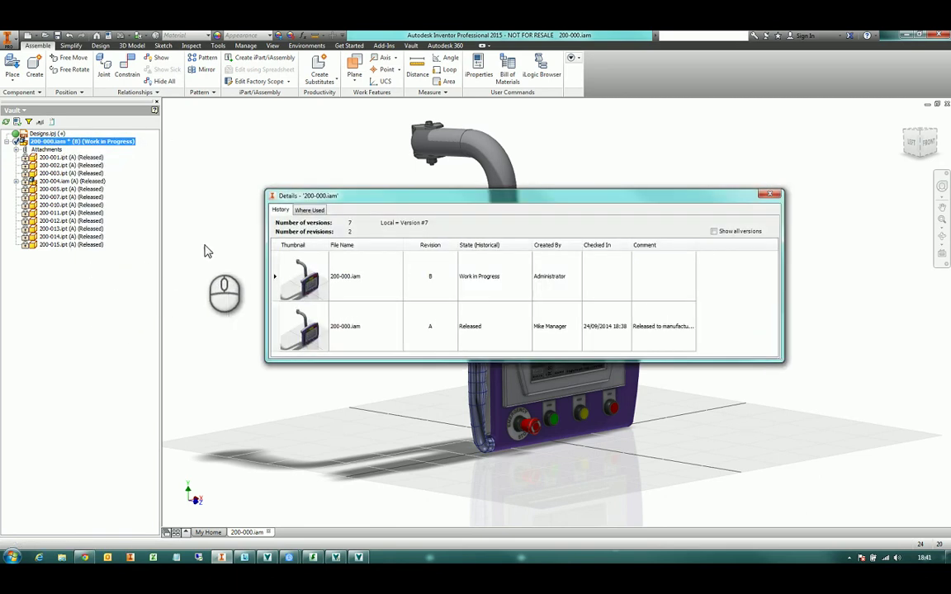
left_click(395, 297)
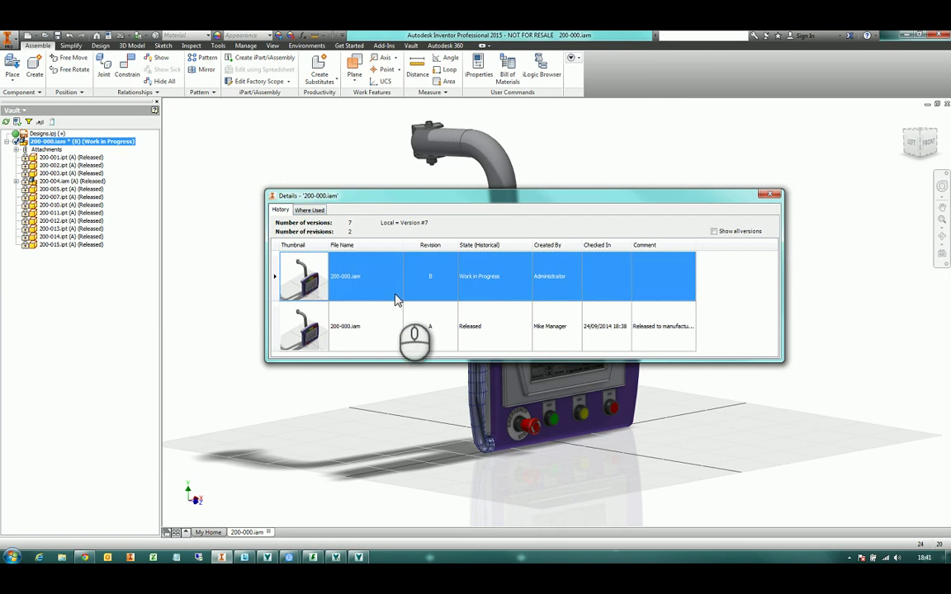
left_click(309, 209)
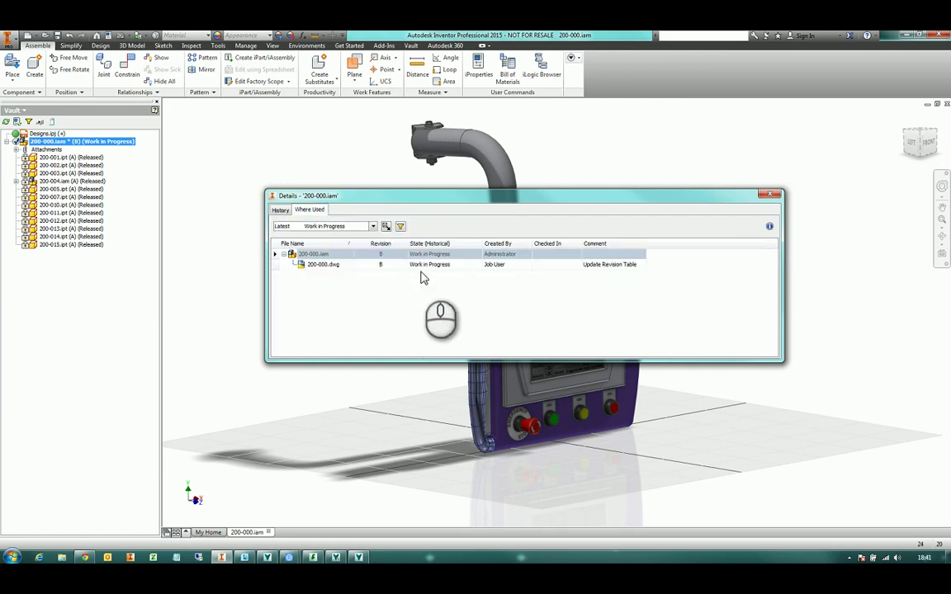
left_click(347, 266)
right_click(348, 265)
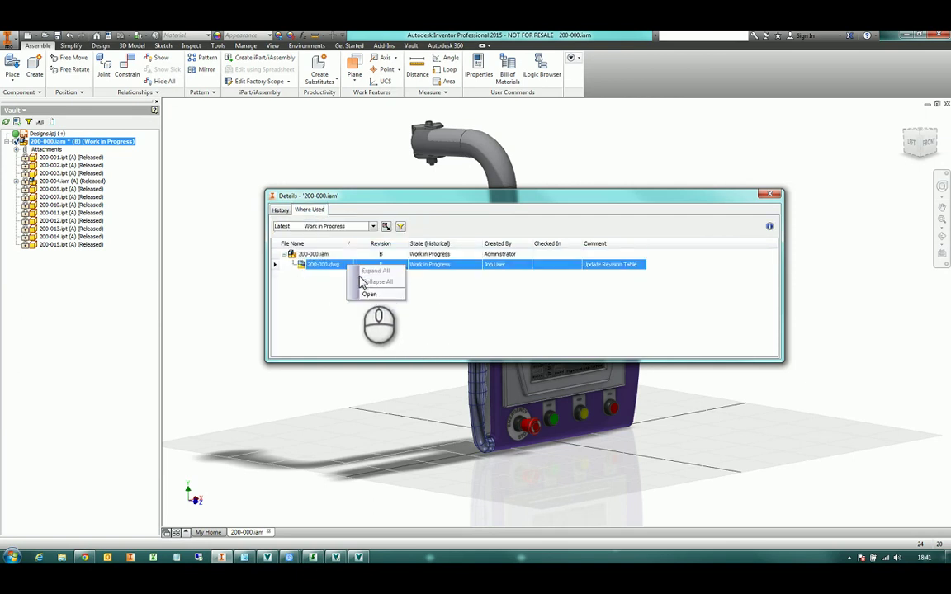
left_click(369, 295)
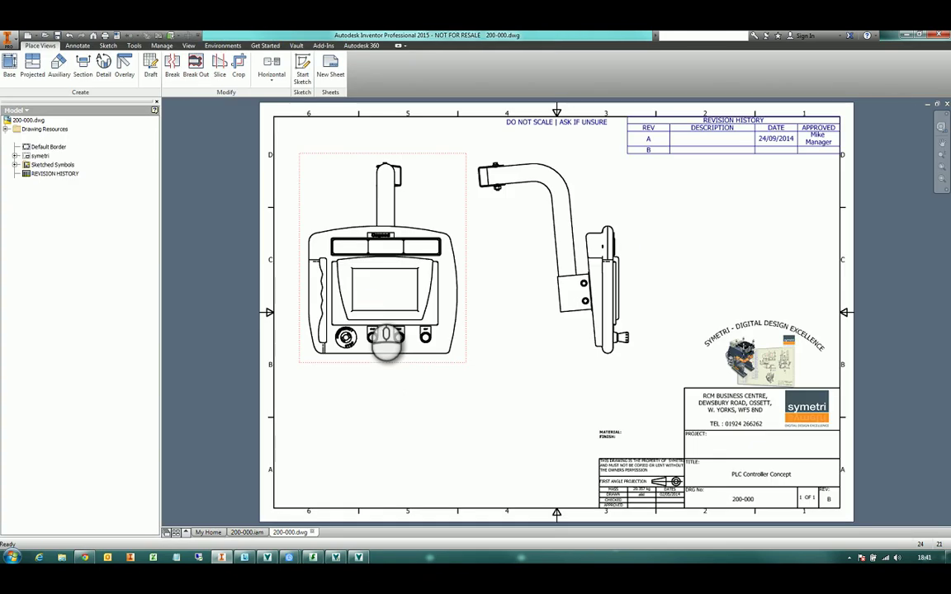
Check out the drawing and enter 'view change' as revision B's description in the revision table
double_click(369, 302)
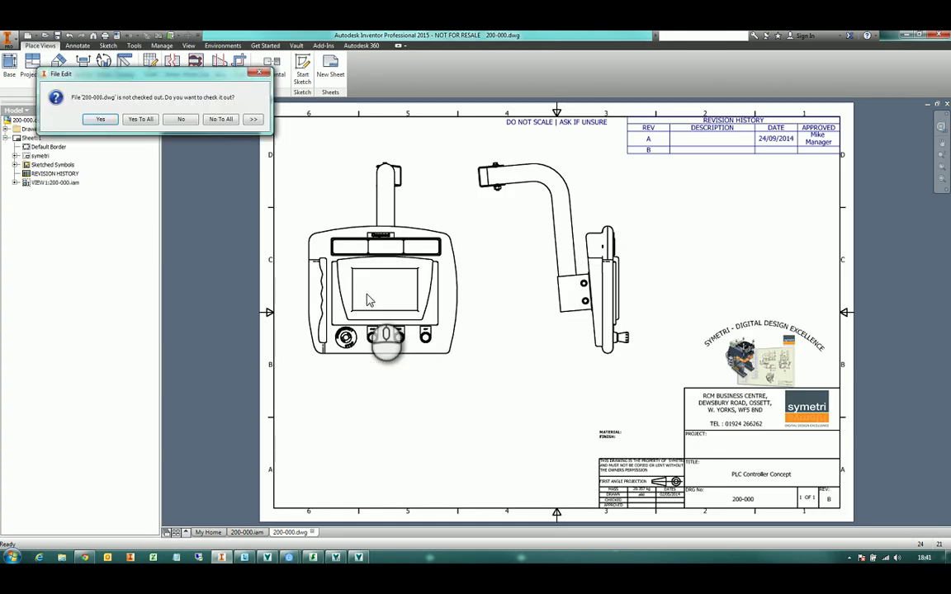
left_click(98, 119)
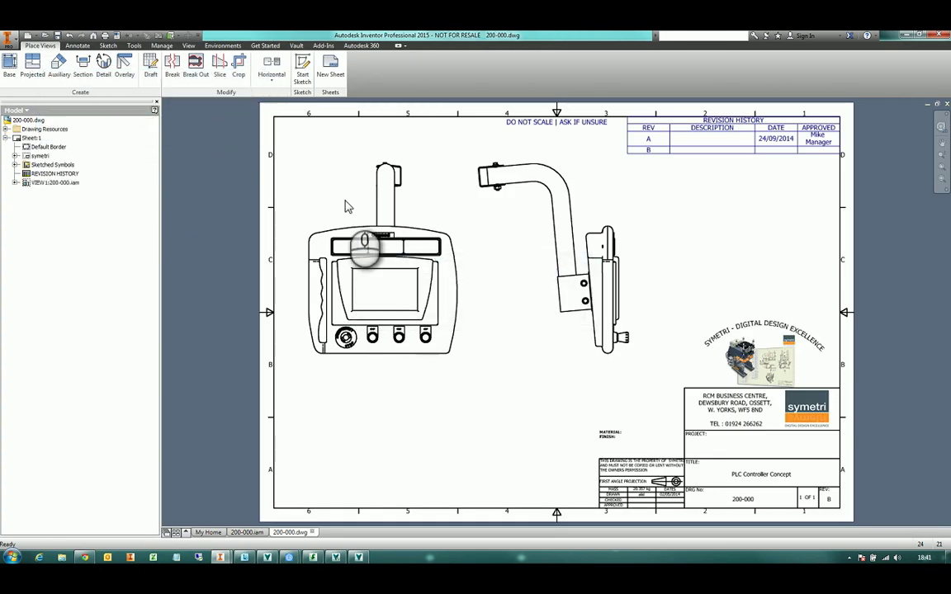
left_click(662, 151)
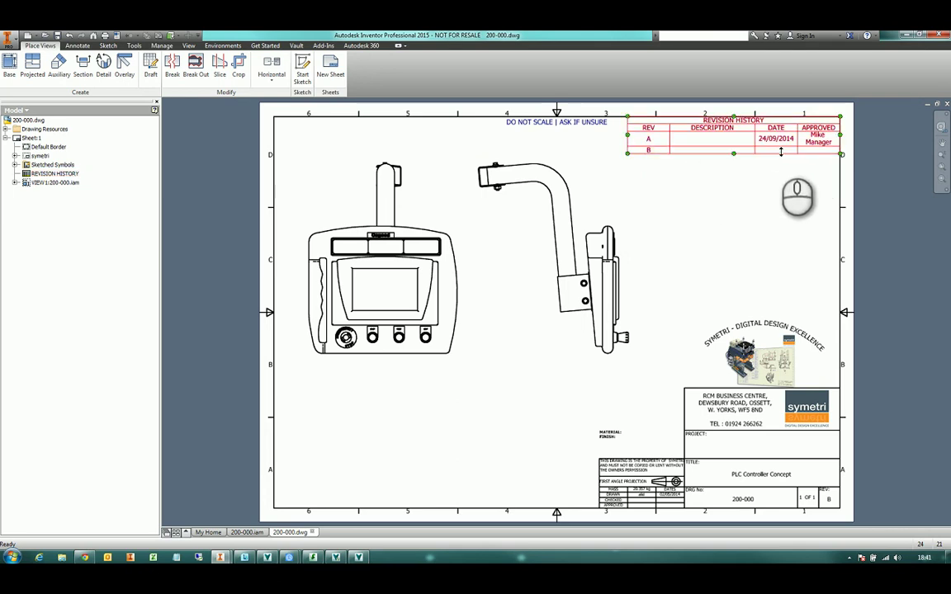
left_click(671, 203)
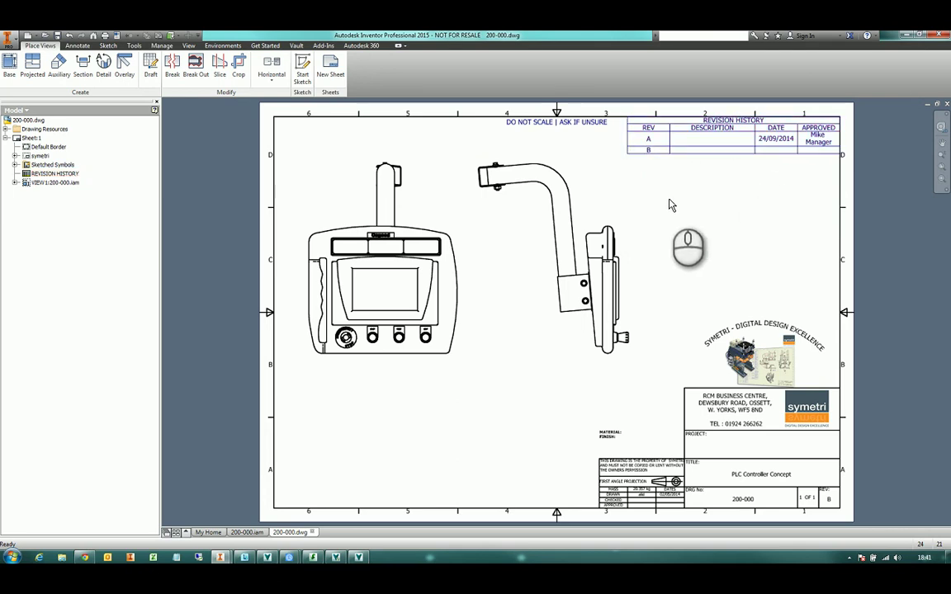
left_click(727, 132)
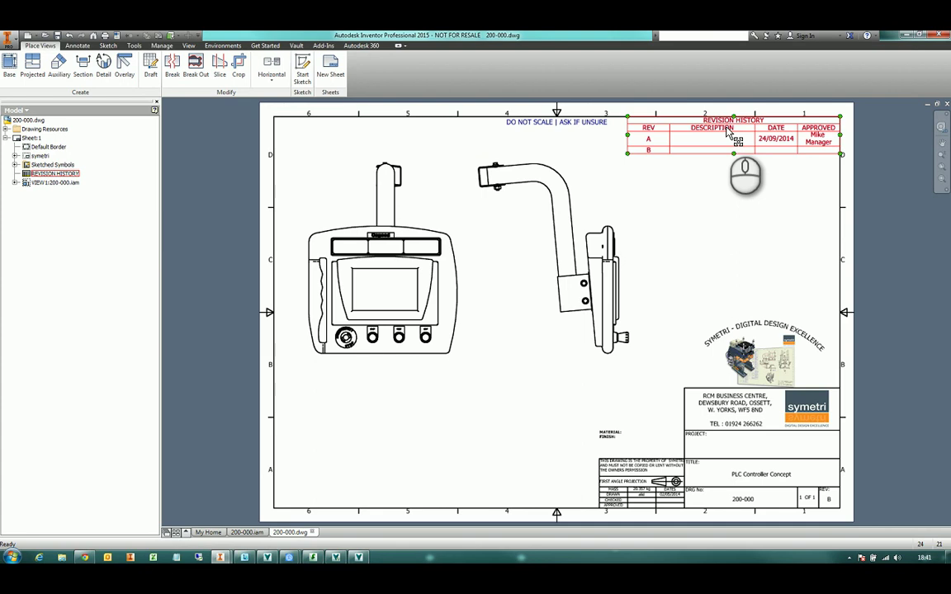
double_click(729, 132)
left_click(256, 154)
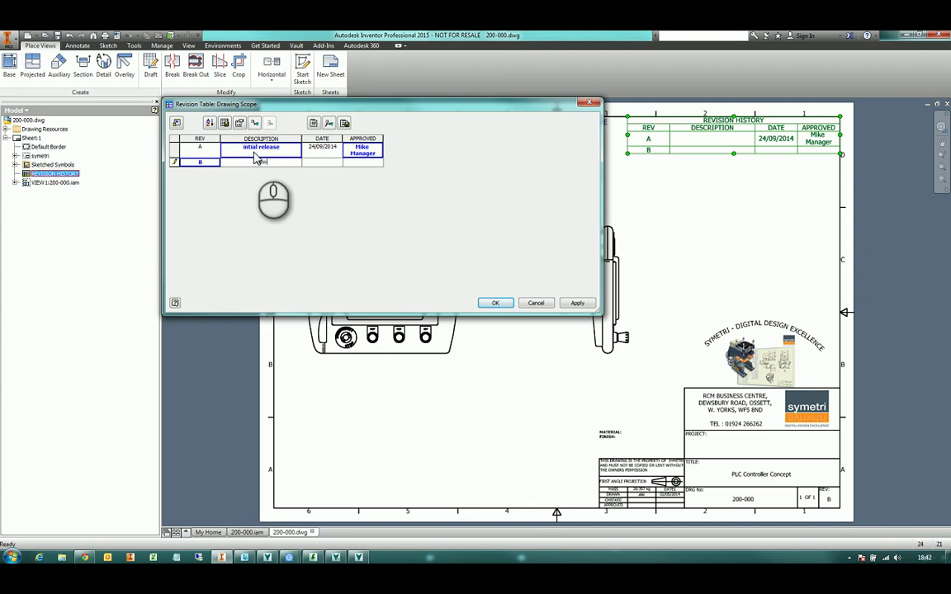
left_click(323, 164)
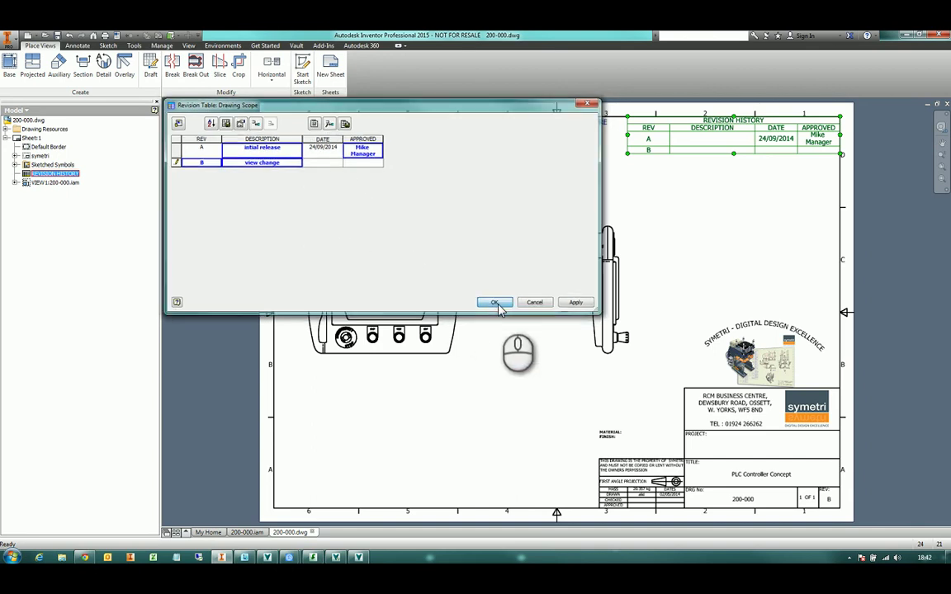
left_click(494, 303)
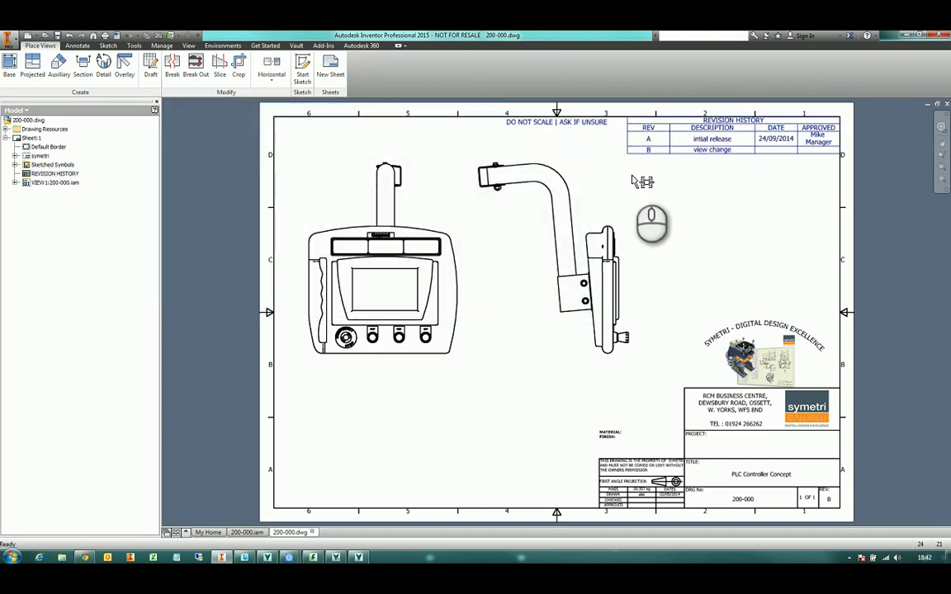
Nudge the front view down slightly and set the drawing views' style to shaded
left_click(784, 152)
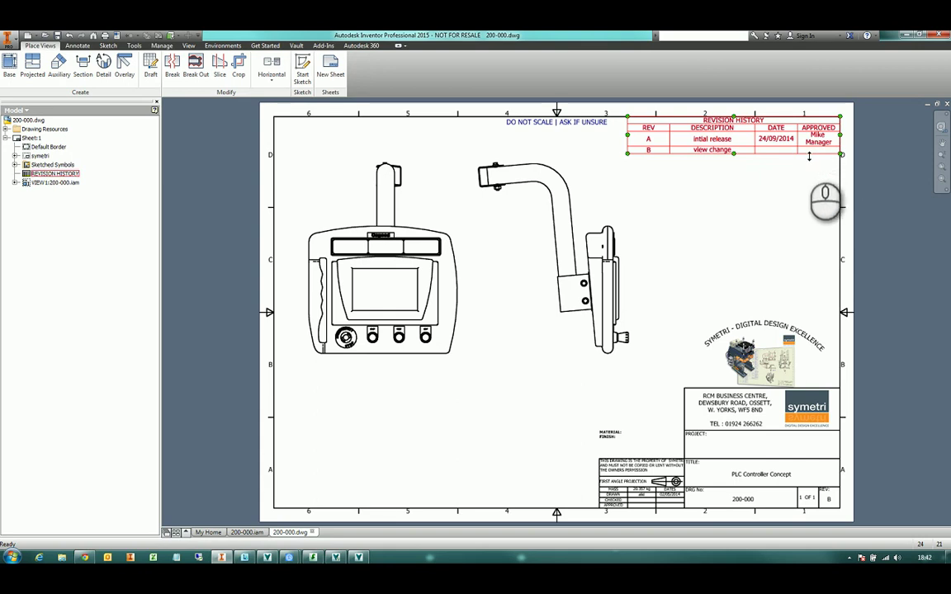
left_click(810, 164)
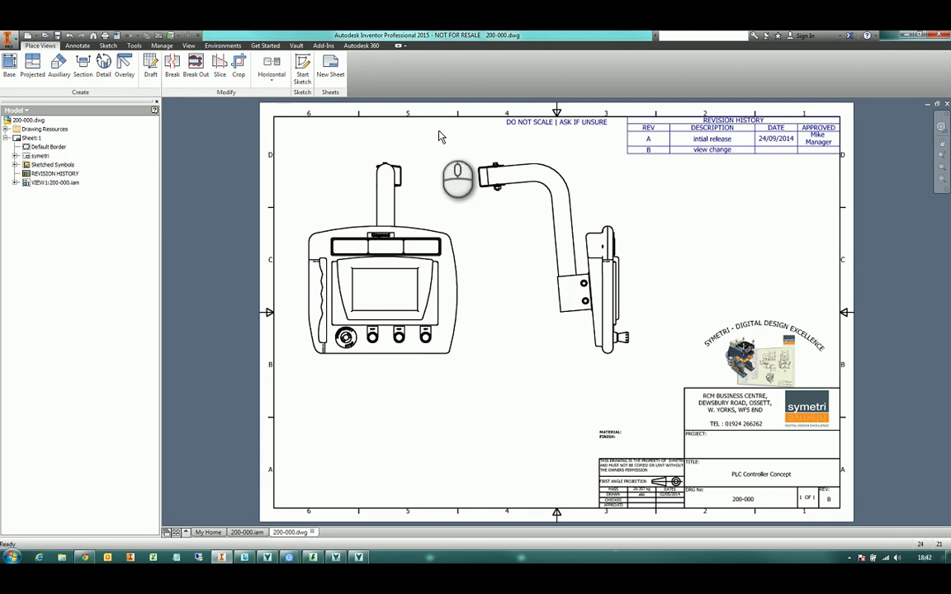
left_click_drag(421, 157, 421, 163)
left_click(686, 208)
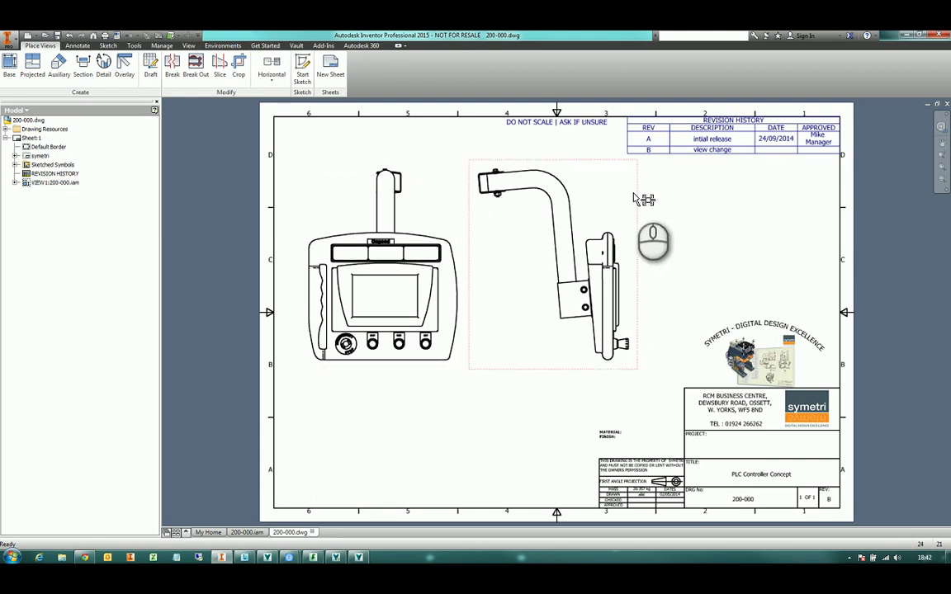
left_click(424, 201)
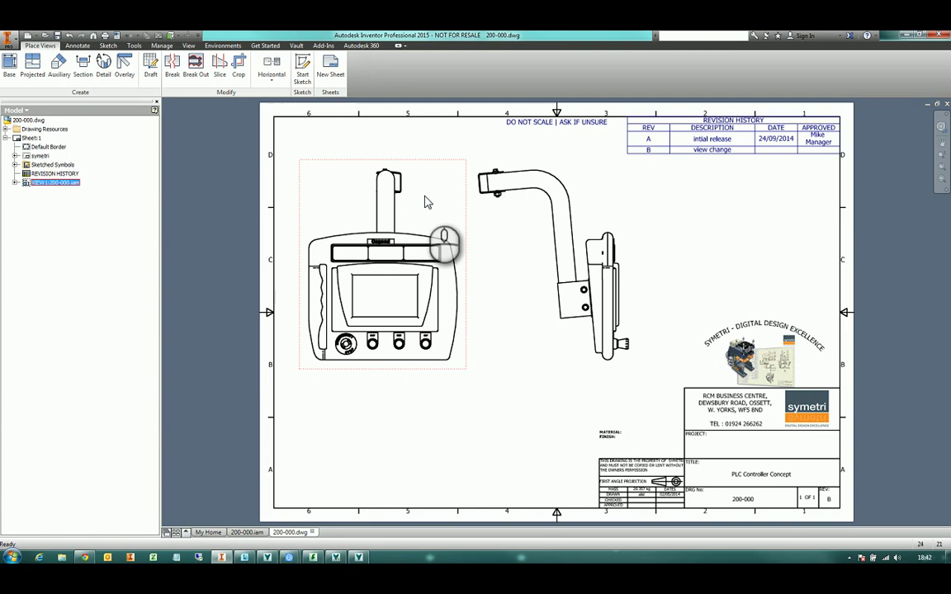
double_click(427, 202)
left_click(460, 297)
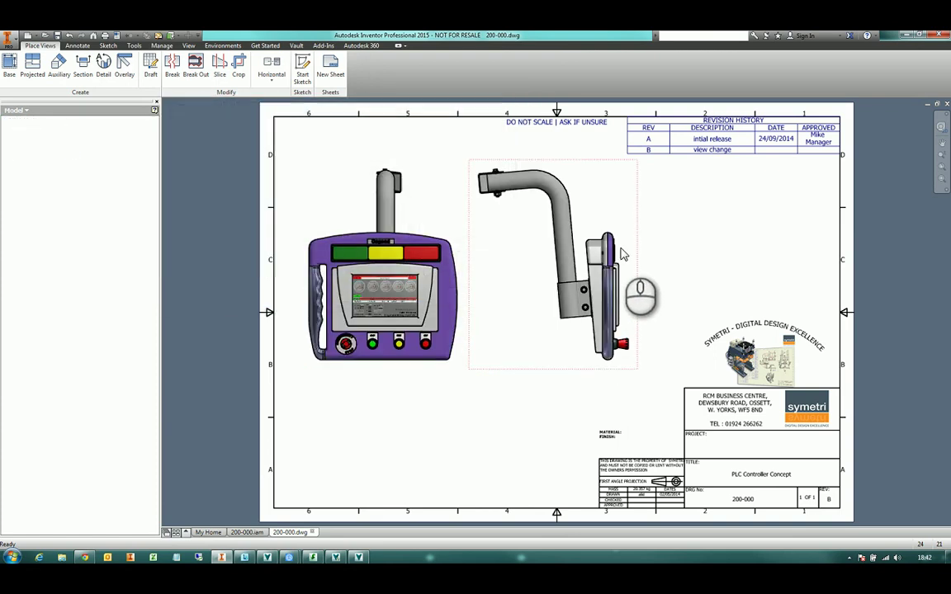
Save the drawing with its dependents and close it
key("ctrl+s")
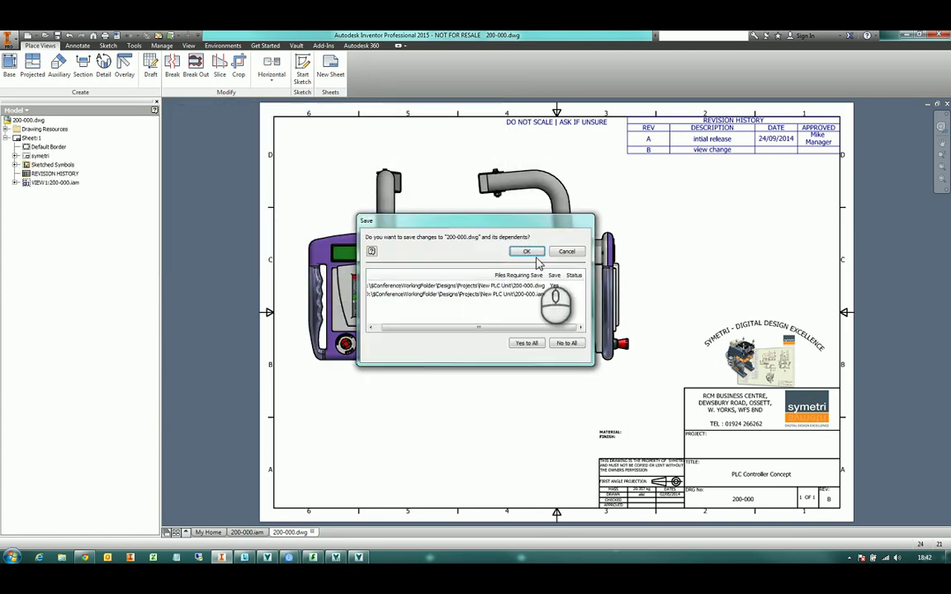
left_click(545, 249)
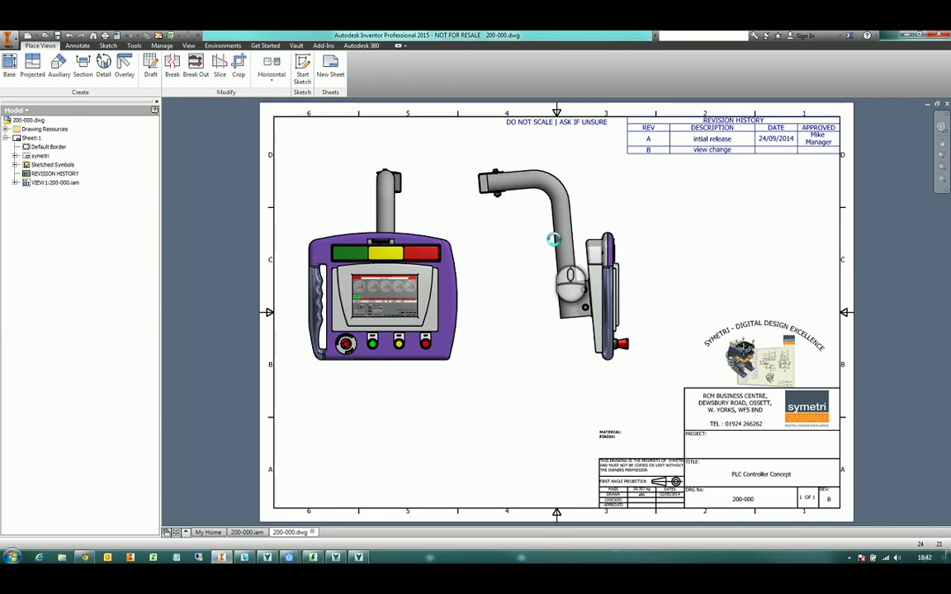
left_click(947, 105)
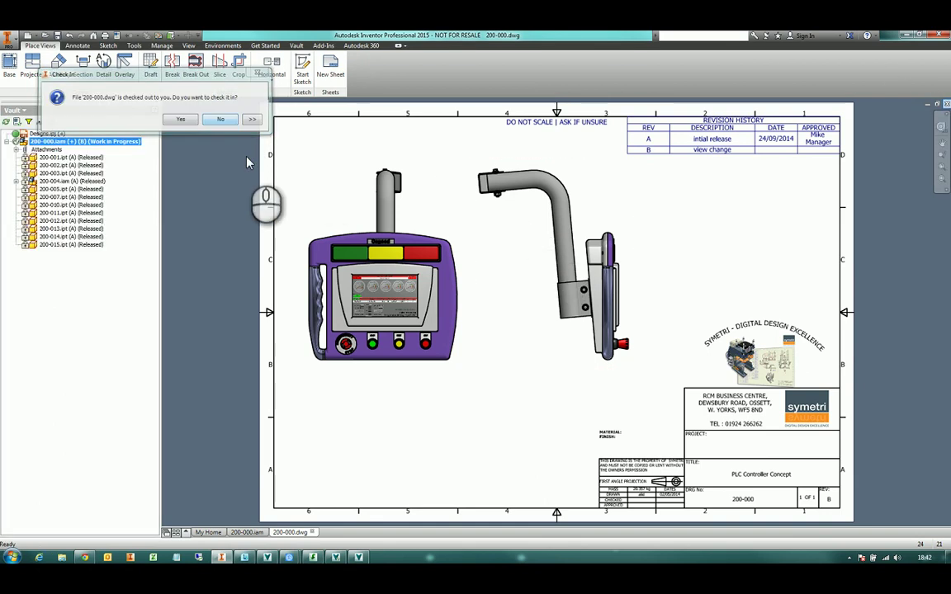
Check 200-000.iam into Vault with 'Close files and delete working copies' ticked, confirming deletion
key("Return")
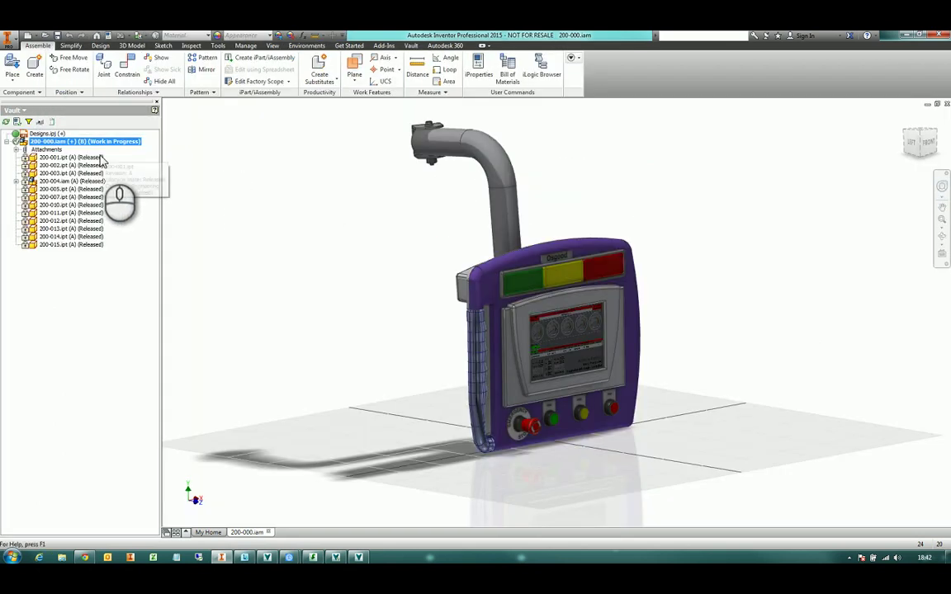
right_click(85, 145)
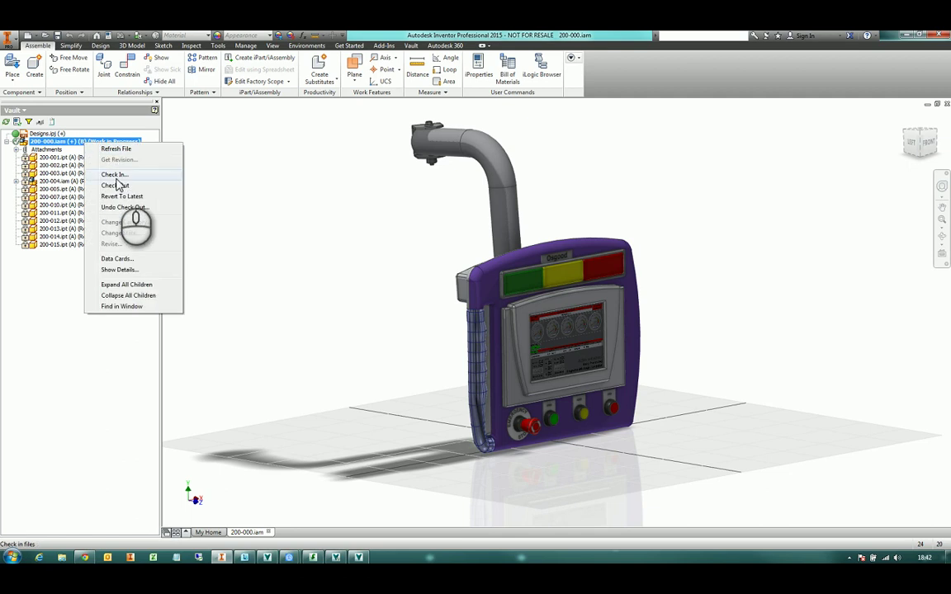
left_click(115, 176)
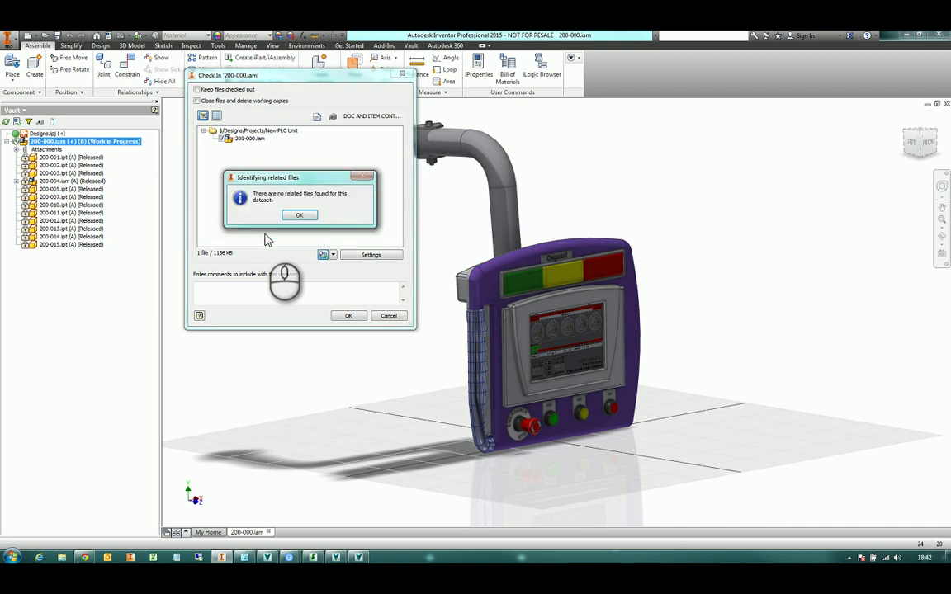
left_click(300, 214)
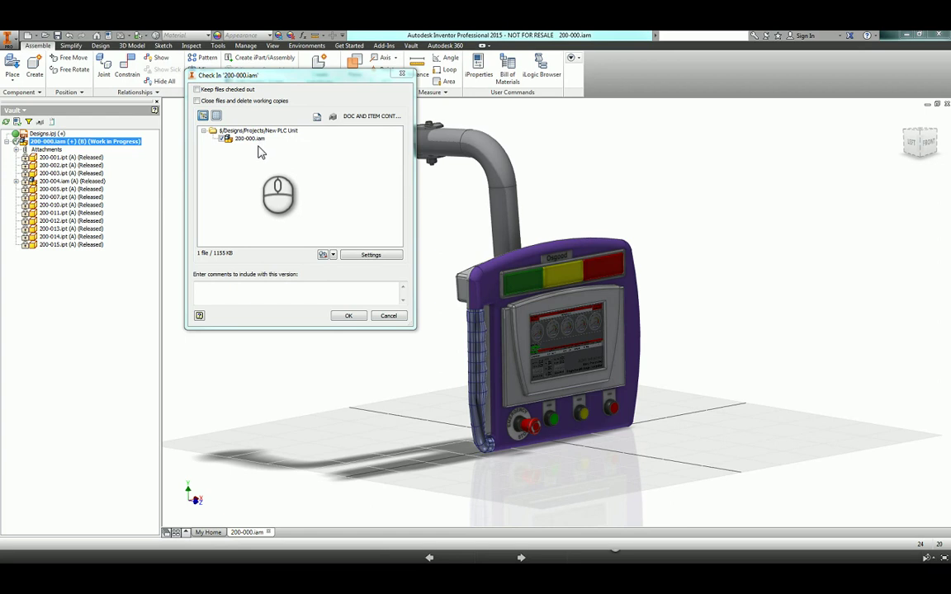
left_click(197, 101)
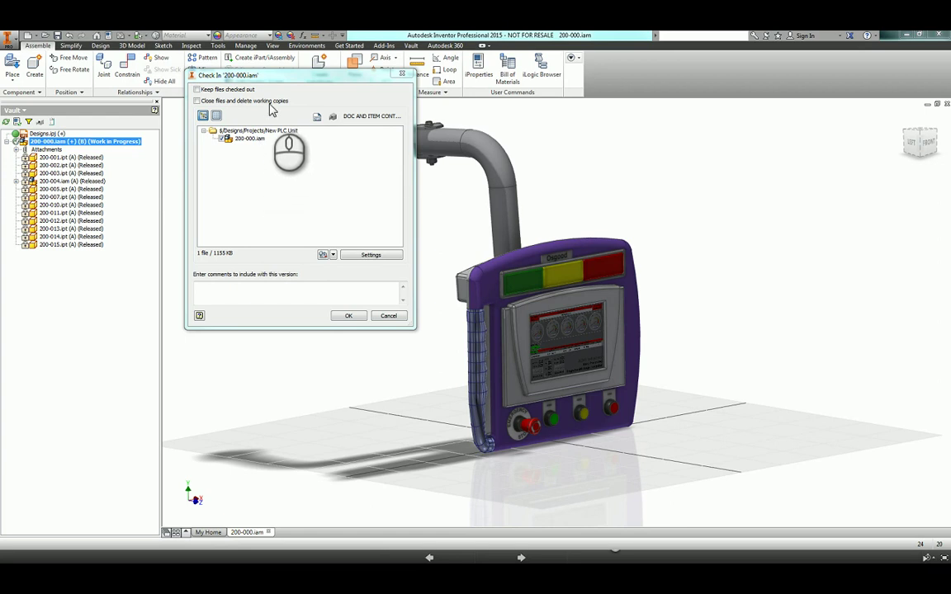
left_click(334, 296)
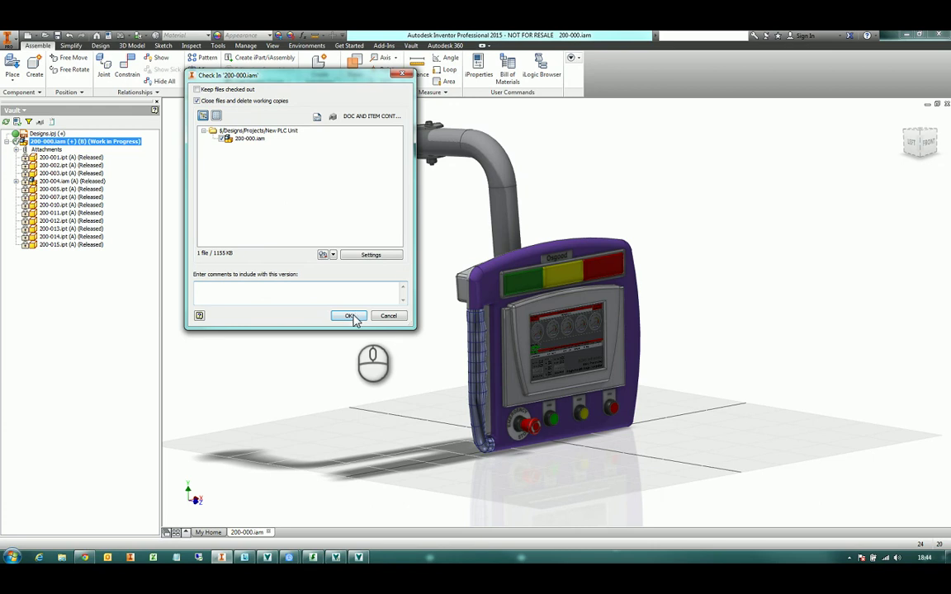
left_click(350, 317)
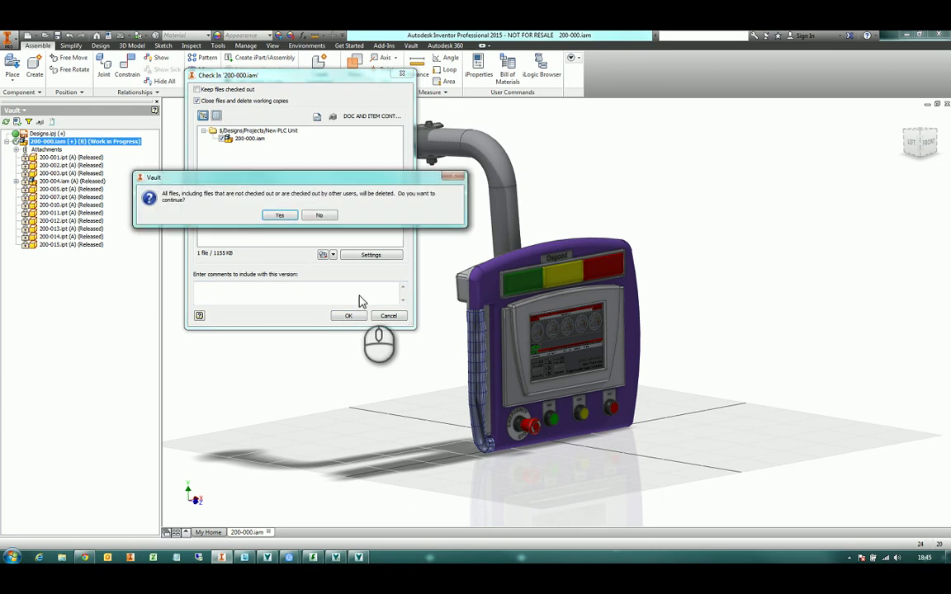
left_click(285, 218)
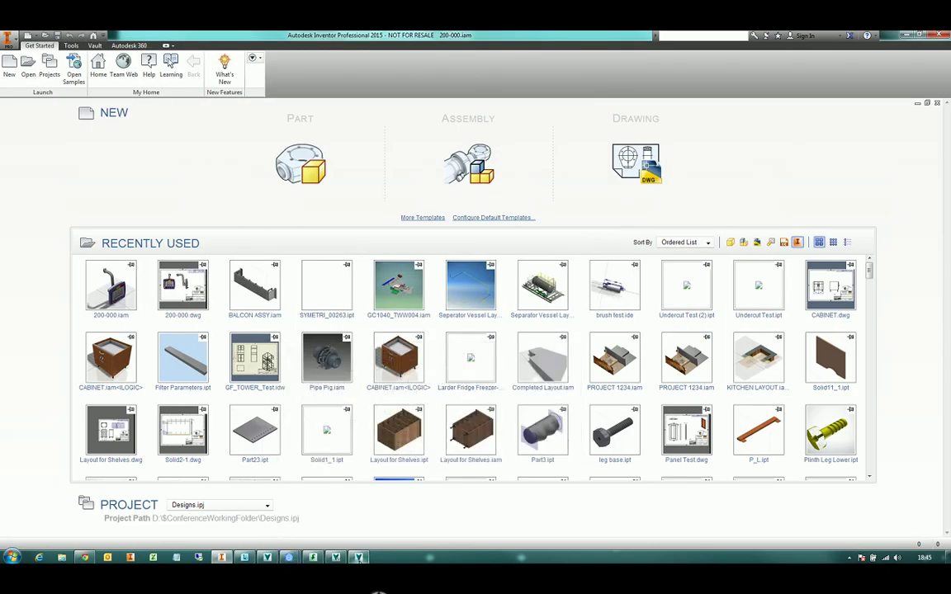
mouse_move(358, 559)
left_click(239, 508)
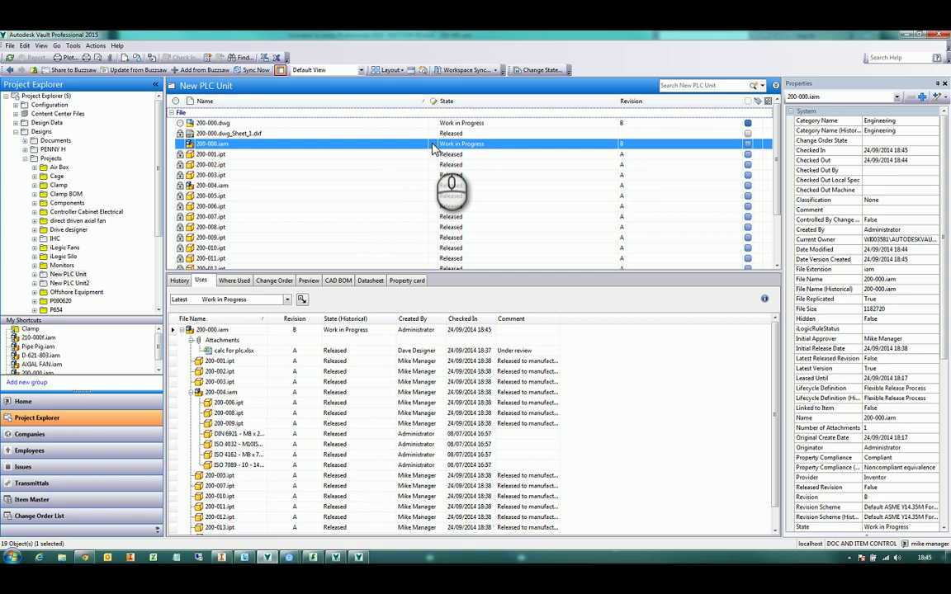
left_click(470, 143)
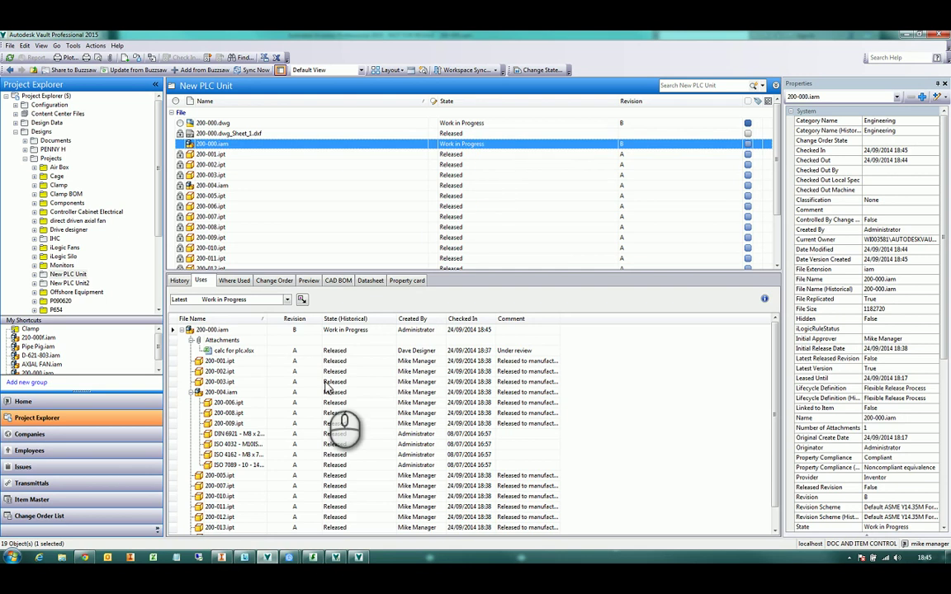
left_click(222, 557)
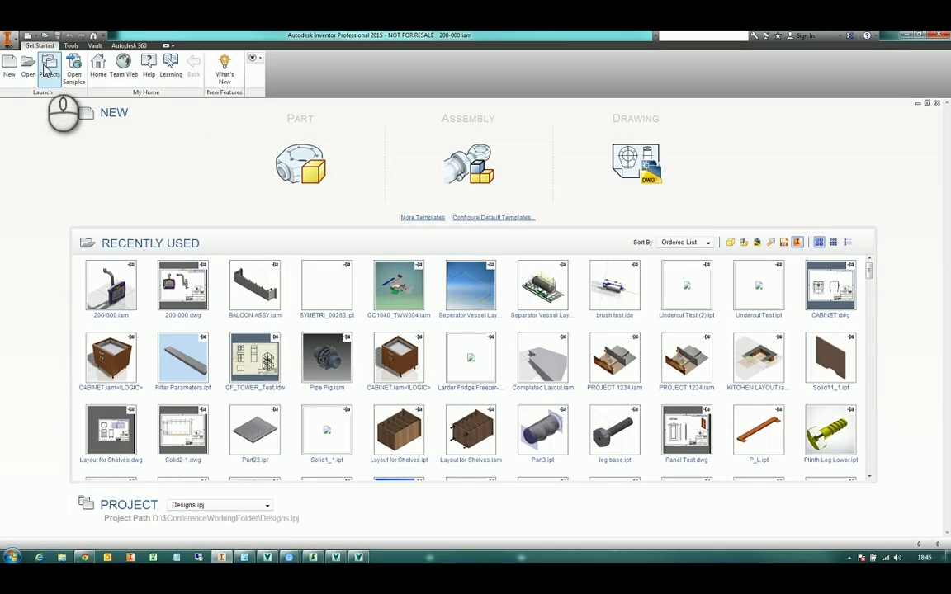
Create a new Standard.ipt part with a sphere primitive on the XZ plane centred at the origin, then save
left_click(11, 66)
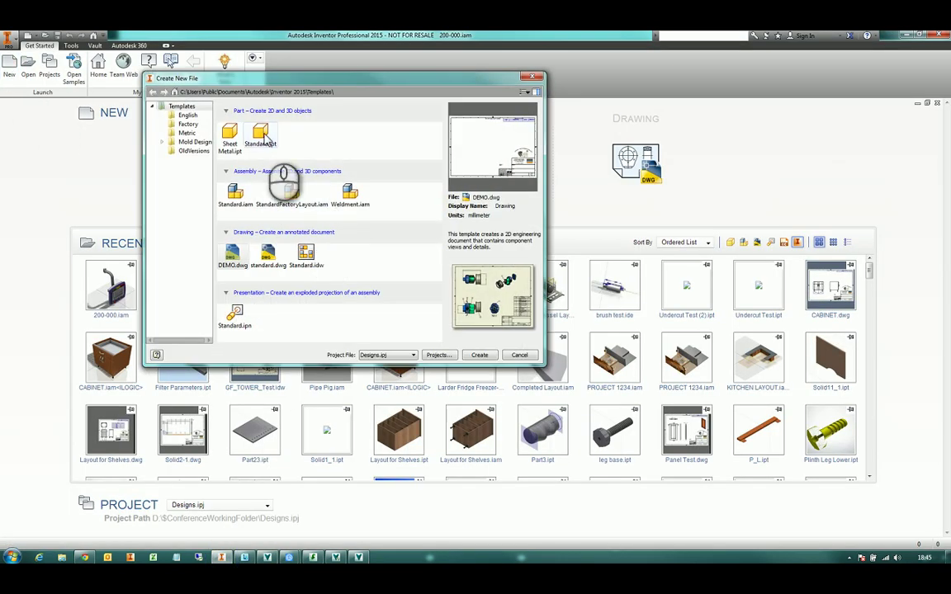
double_click(254, 135)
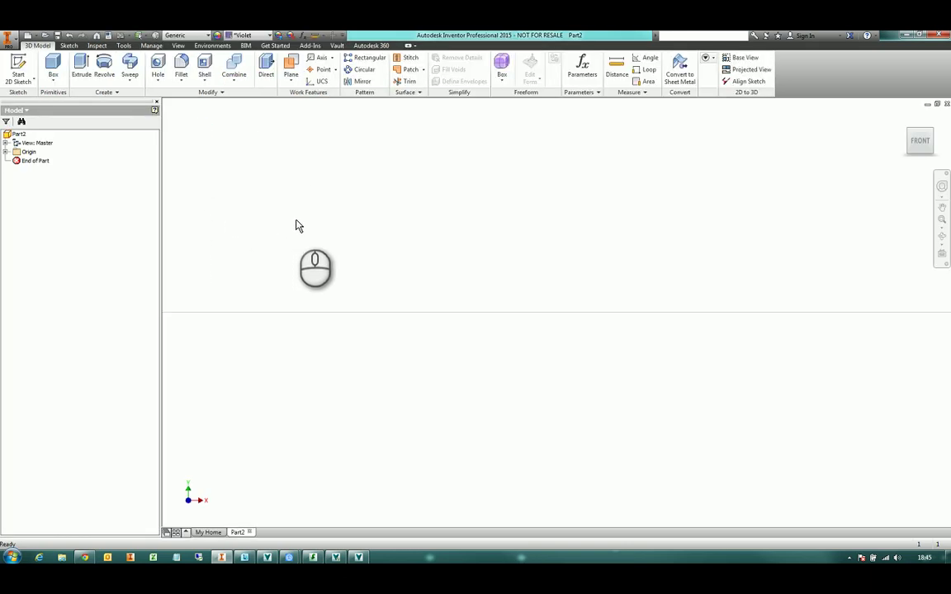
left_click(53, 77)
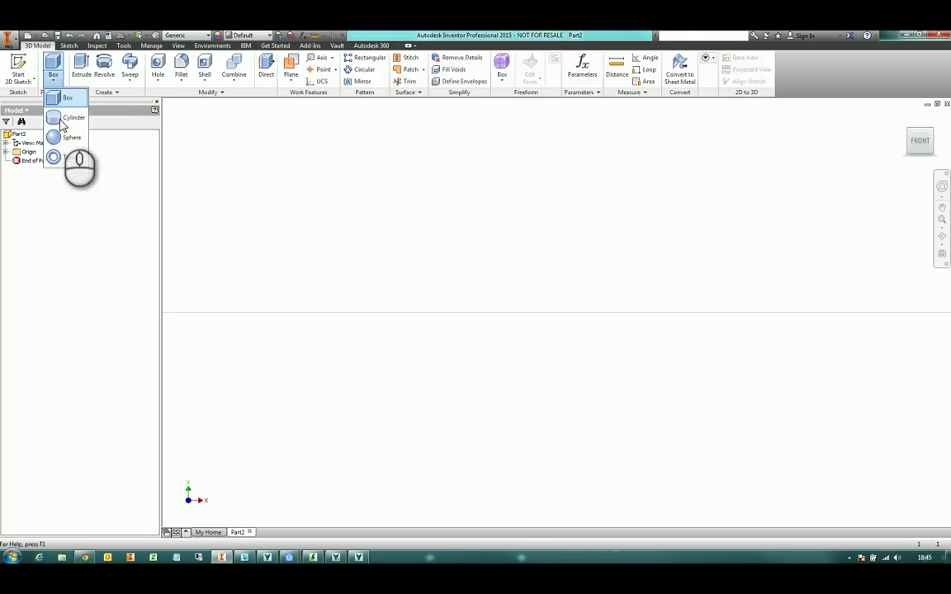
left_click(71, 143)
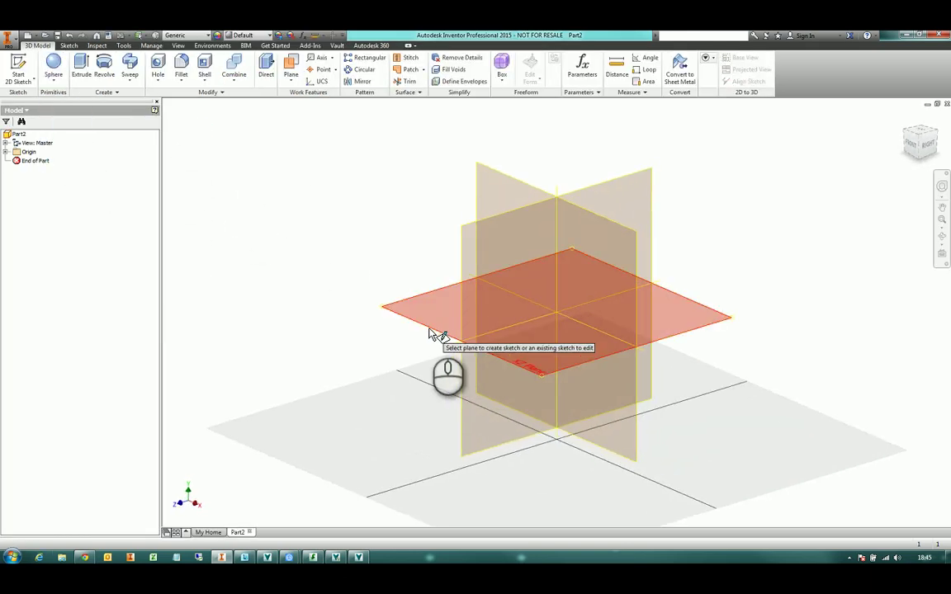
left_click(535, 334)
left_click(557, 313)
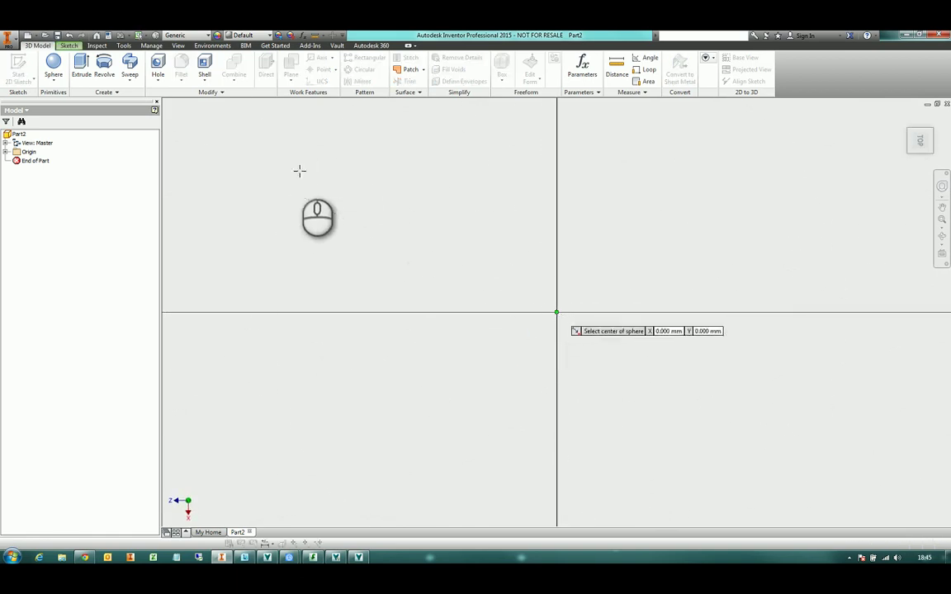
left_click(303, 180)
key("r")
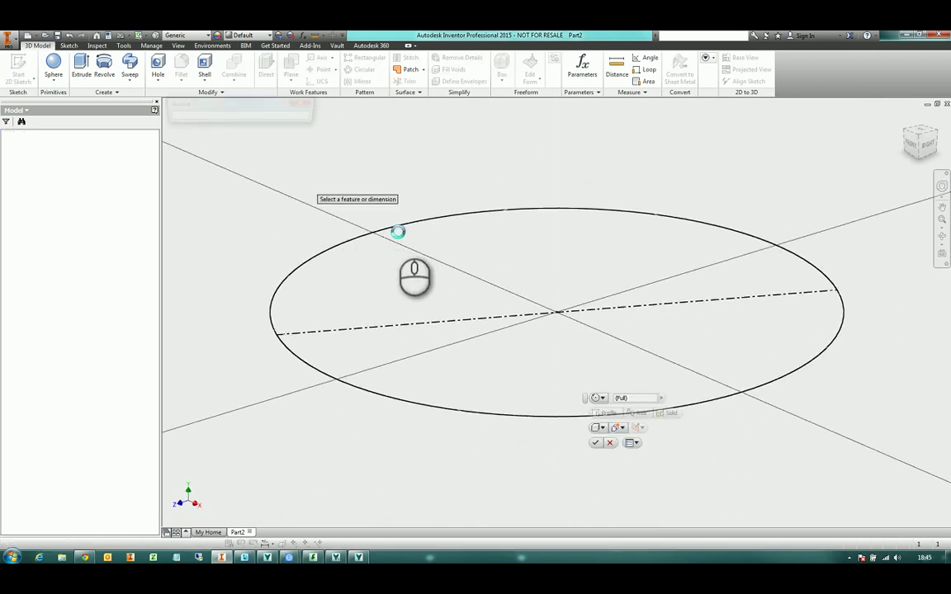
key("Return")
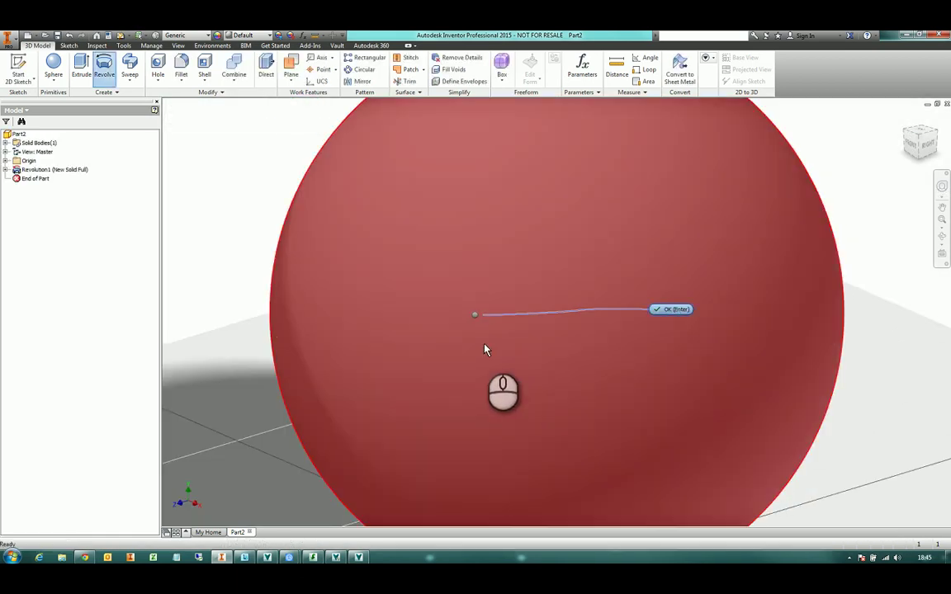
scroll(238, 213, "down", 5)
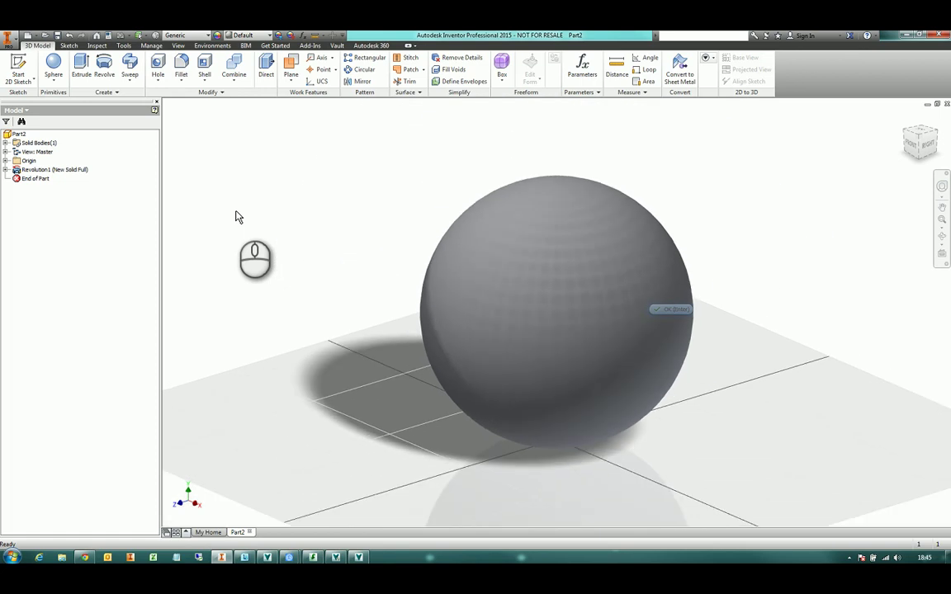
key("ctrl+s")
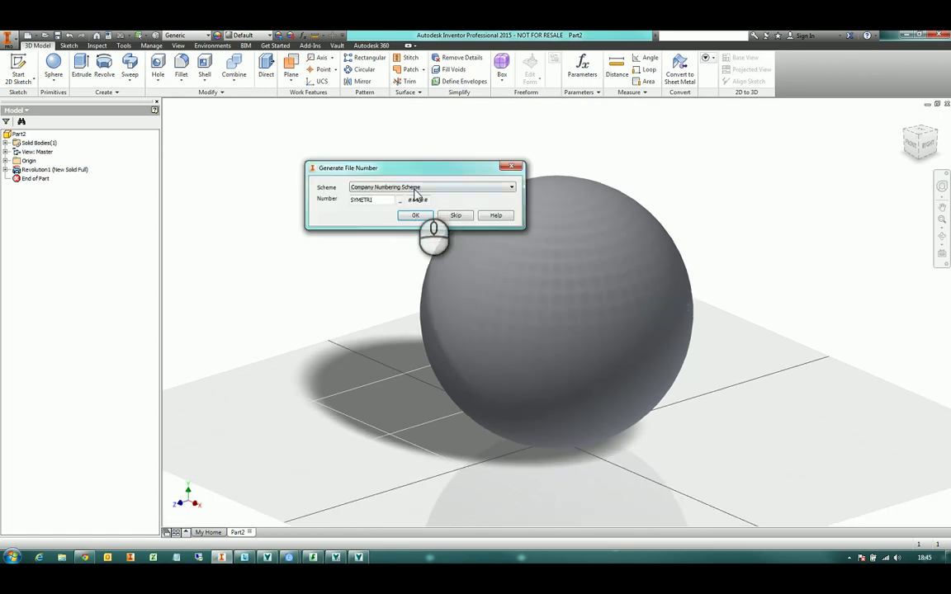
Save the sphere as CAD-Q_00000.ipt using a Company Numbering Scheme generated number
left_click_drag(424, 168, 488, 171)
left_click(498, 197)
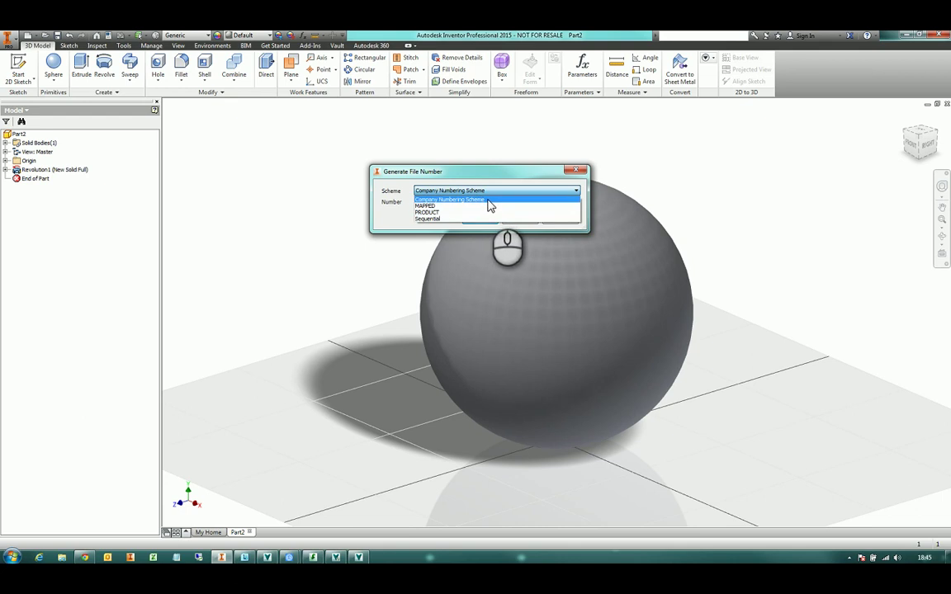
left_click(489, 205)
left_click_drag(437, 204, 400, 201)
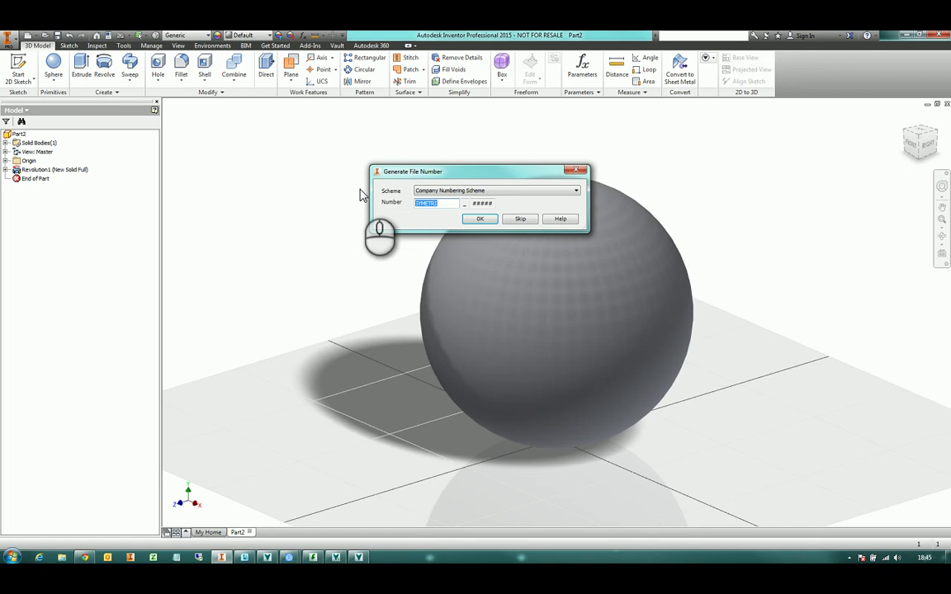
type("CAD-0")
left_click(479, 219)
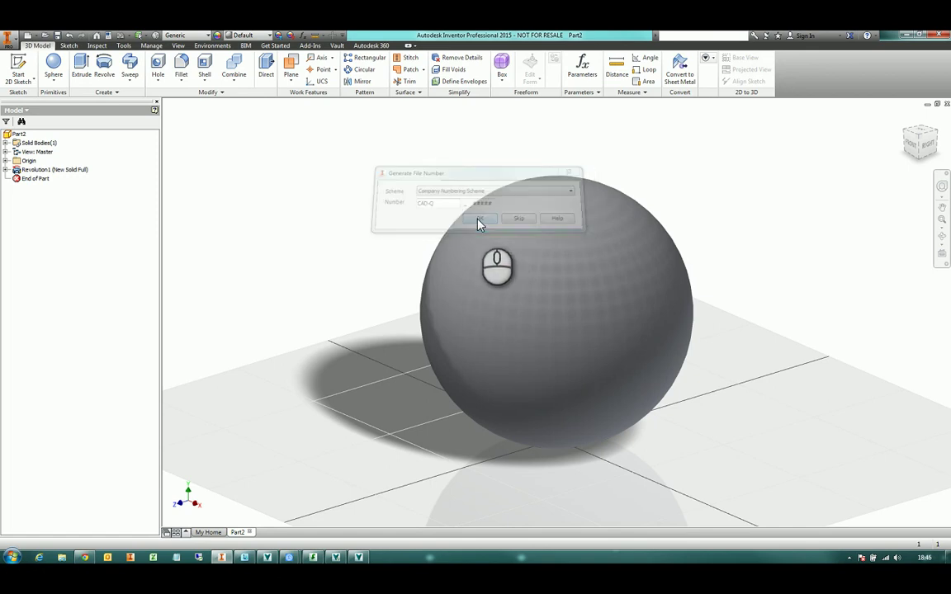
left_click(493, 372)
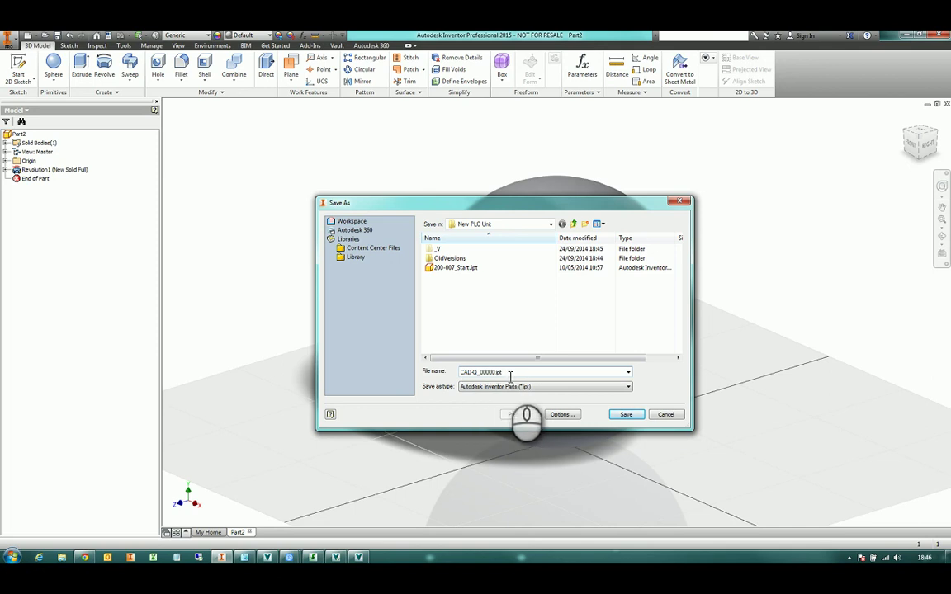
left_click(626, 414)
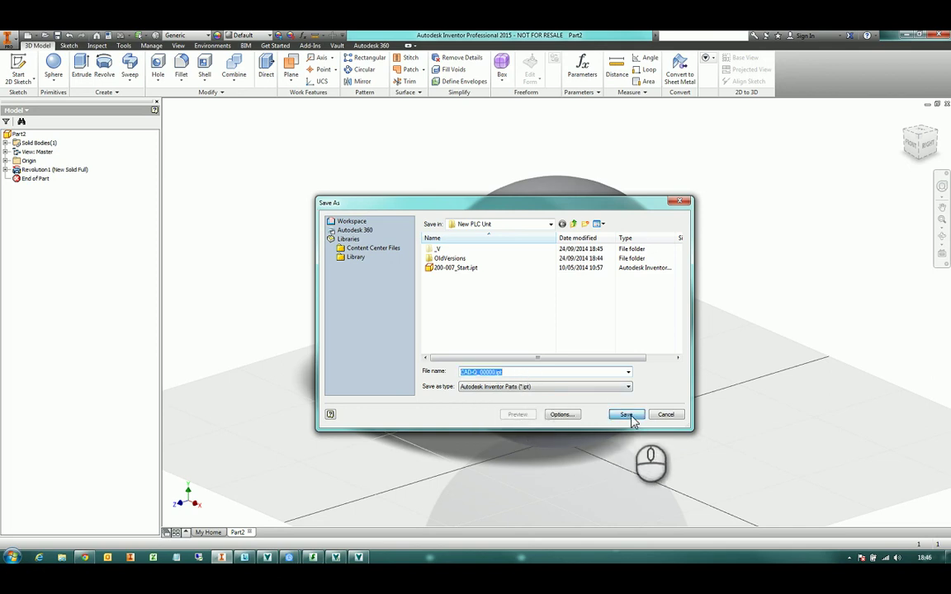
Create a new blank Standard.ipt part and save it as CAD-Q_00001.ipt with the next generated number
left_click(28, 35)
double_click(262, 134)
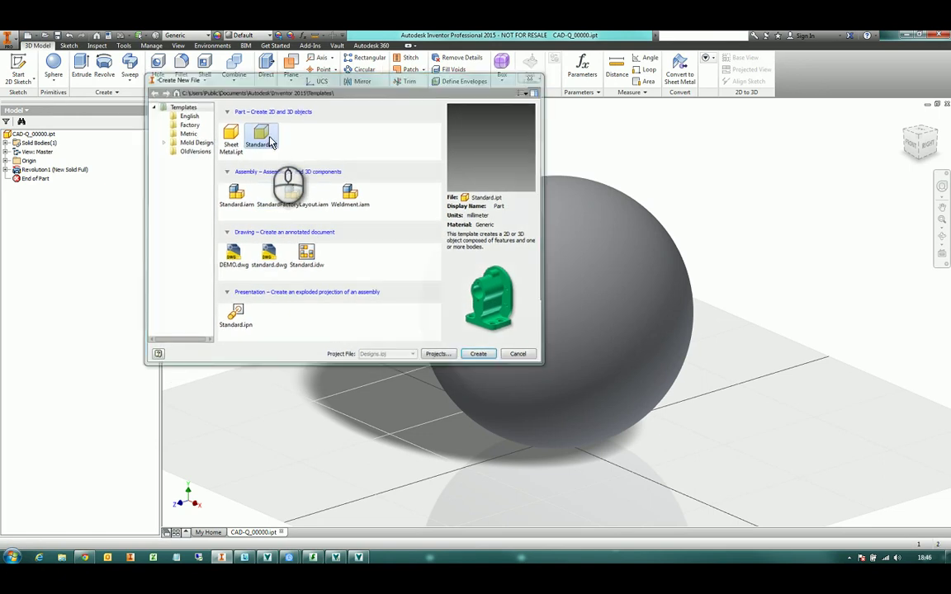
key("ctrl+s")
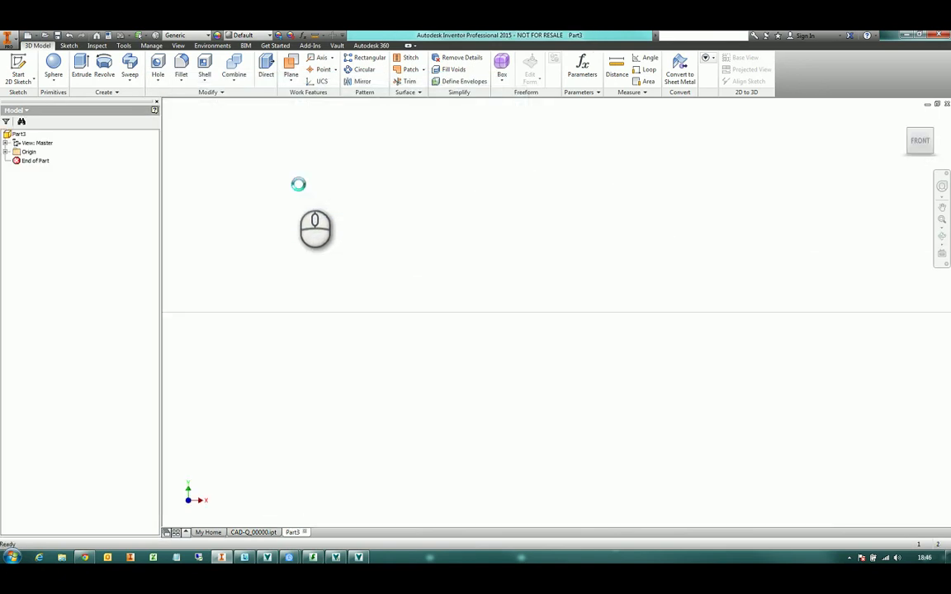
type("cad-q")
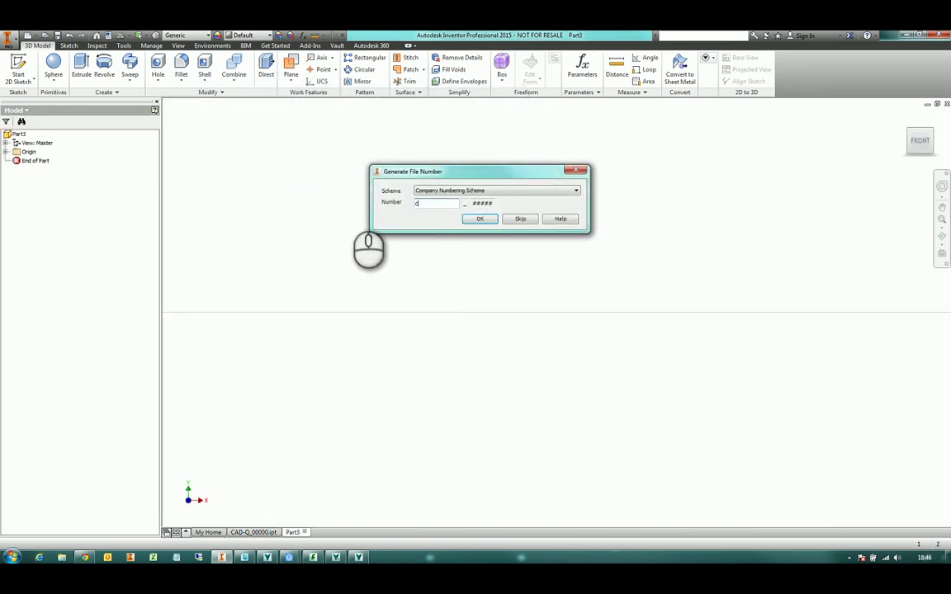
left_click(486, 221)
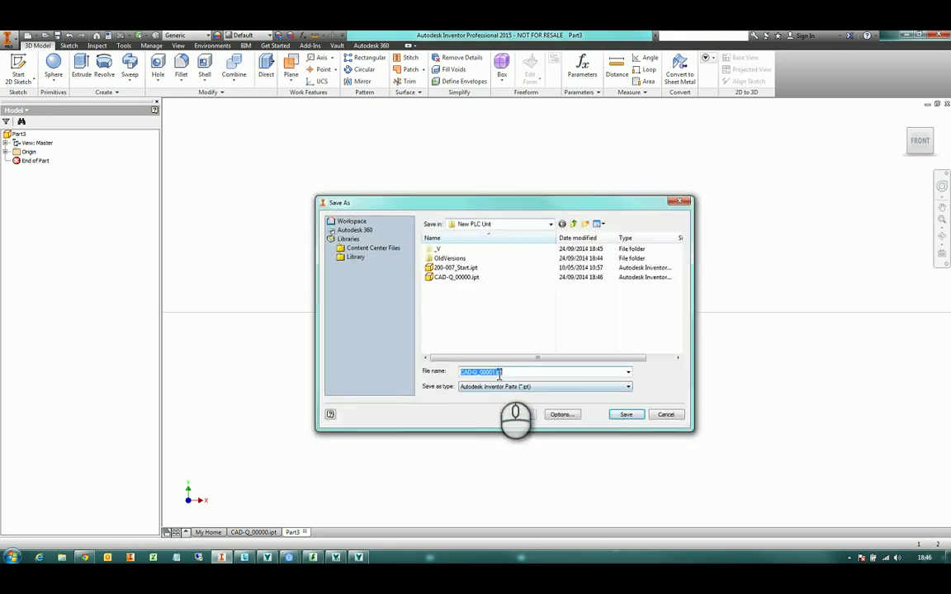
left_click(493, 373)
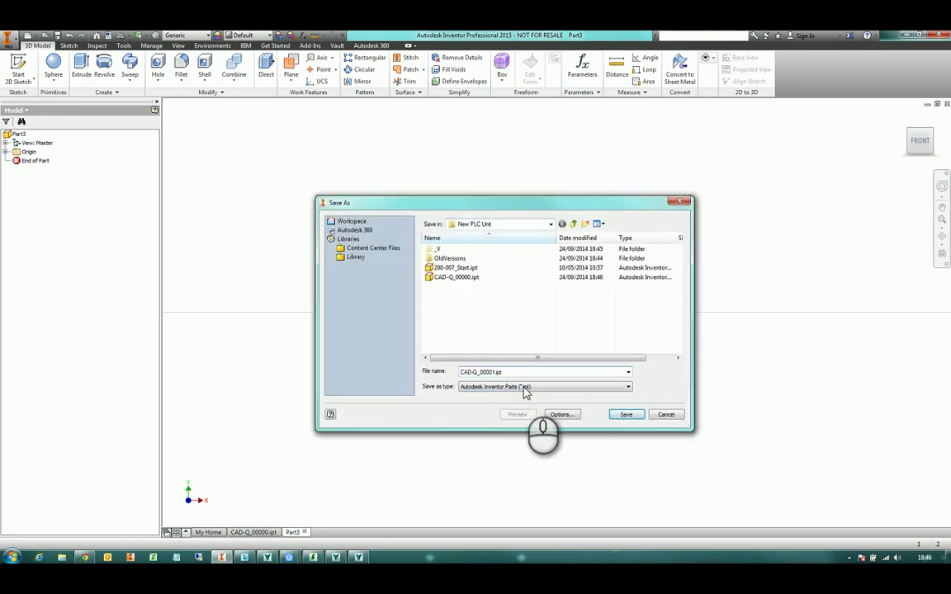
left_click(628, 415)
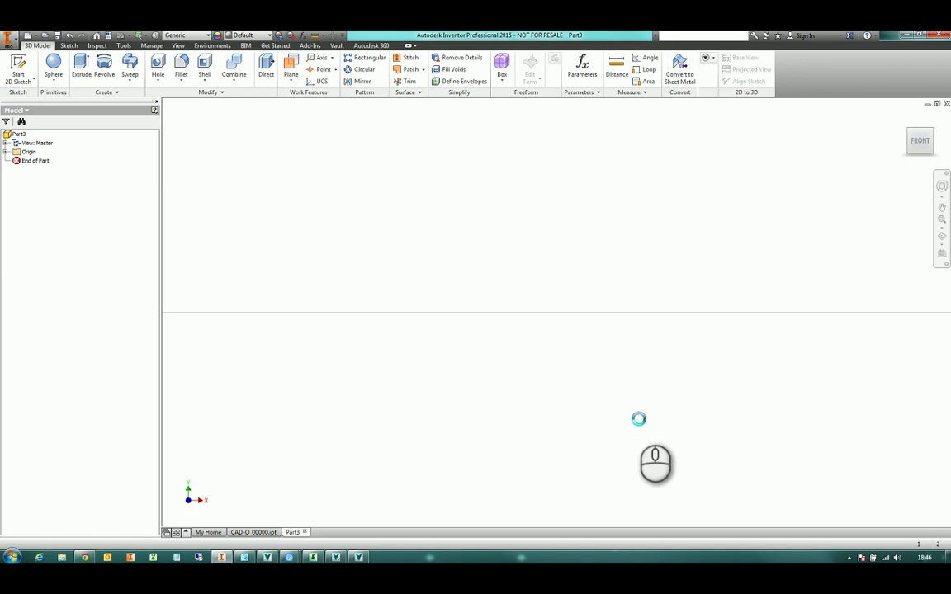
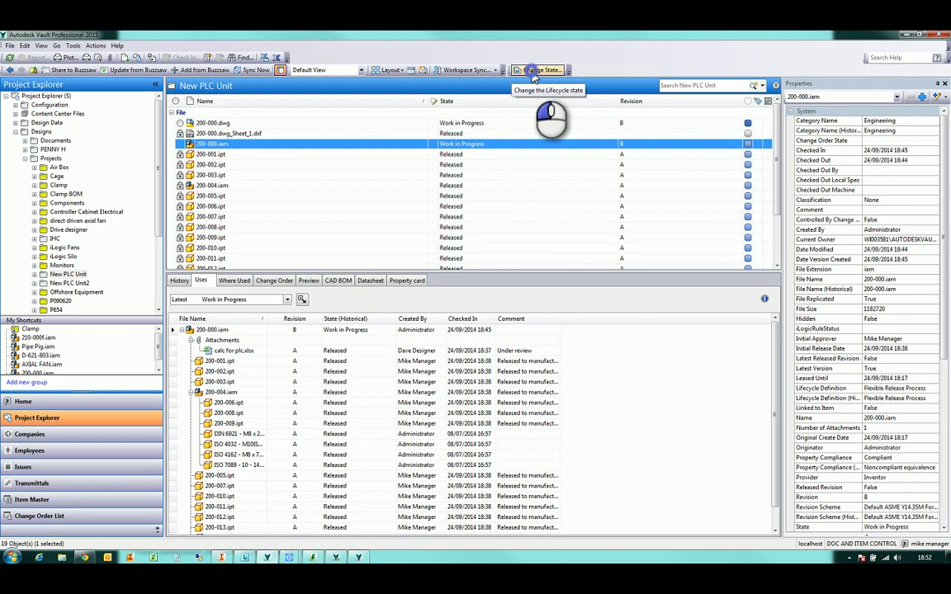
Move 200-000.iam and its drawing to For Review under the Flexible Release Process
left_click(538, 70)
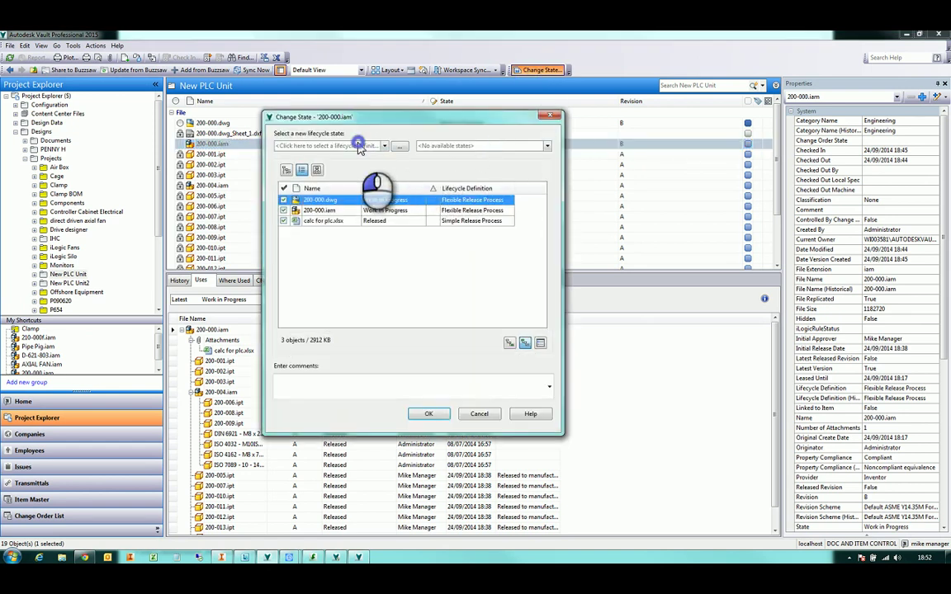
left_click(360, 146)
left_click(314, 157)
left_click(446, 145)
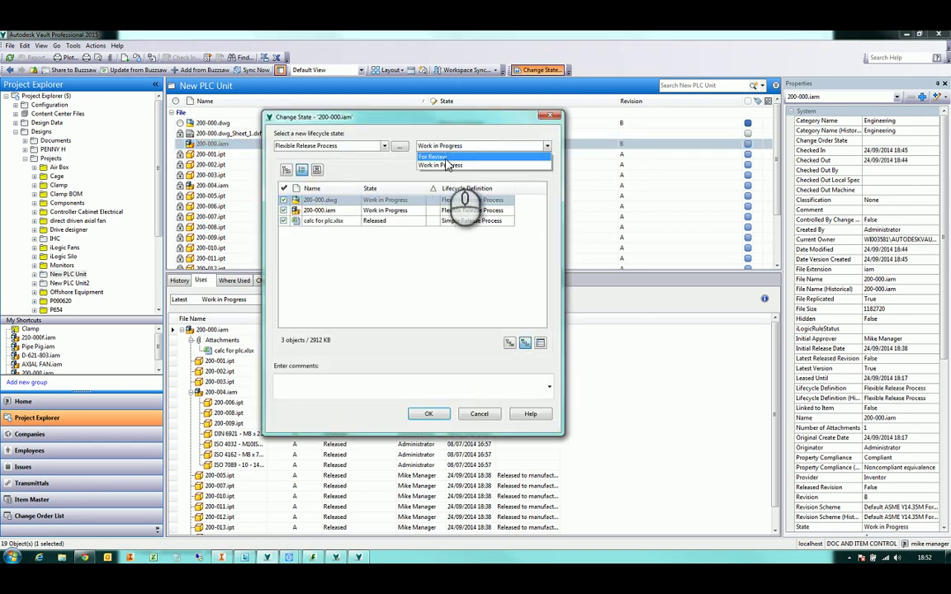
left_click(431, 156)
left_click(428, 413)
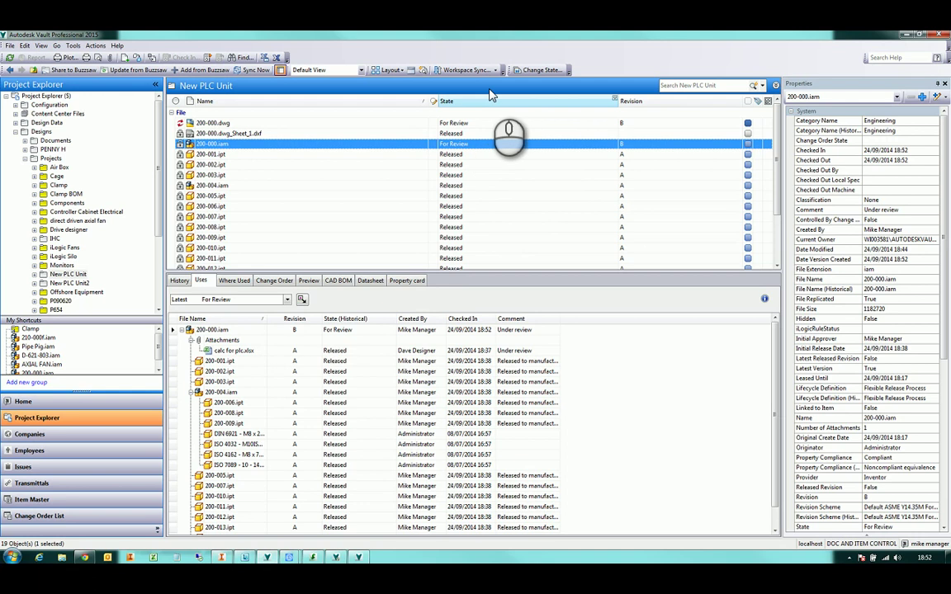
Change the 200-000 files from For Review to Released under the Flexible Release Process
left_click(537, 69)
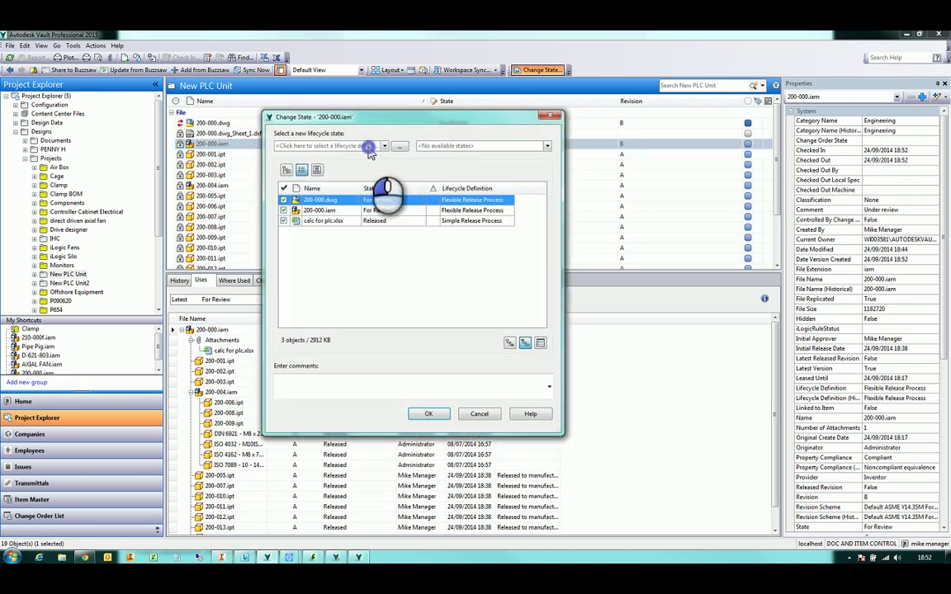
left_click(361, 145)
left_click(313, 156)
left_click(446, 146)
left_click(430, 165)
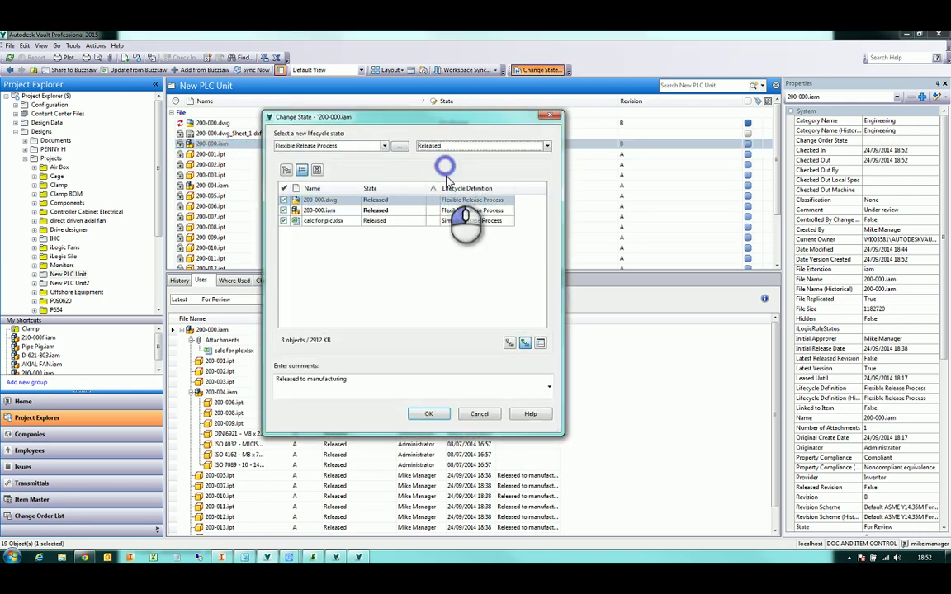
left_click(429, 413)
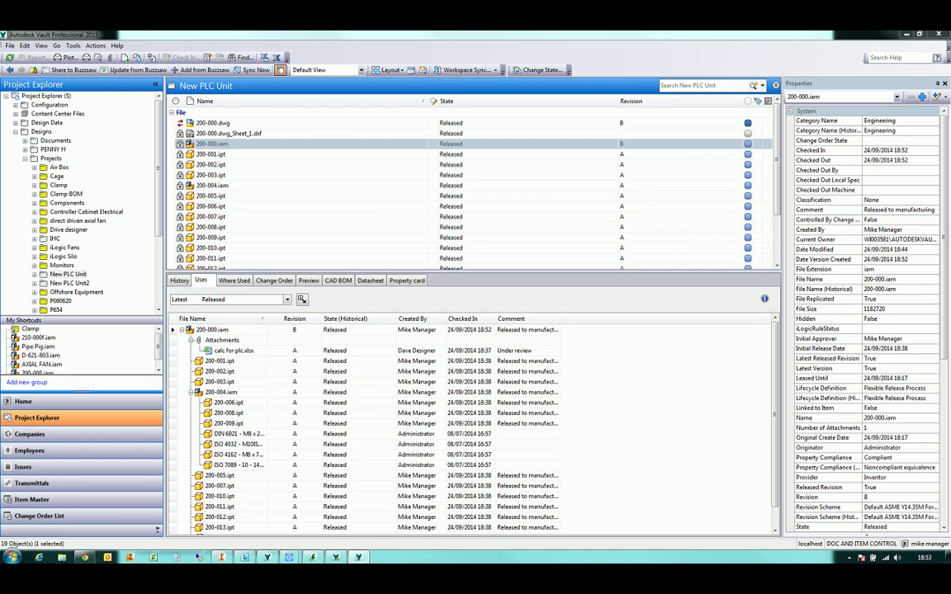
left_click_drag(488, 280, 323, 175)
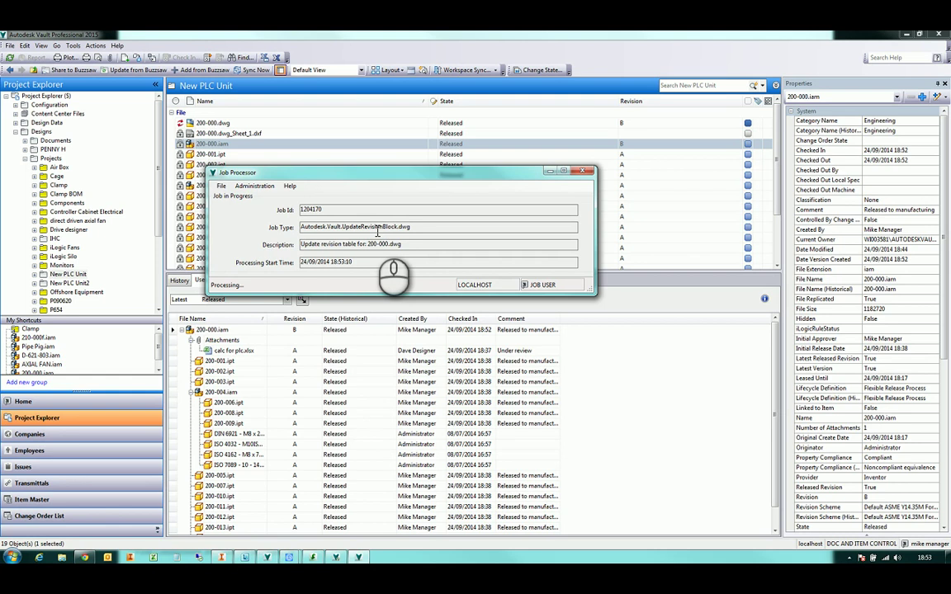
left_click(373, 180)
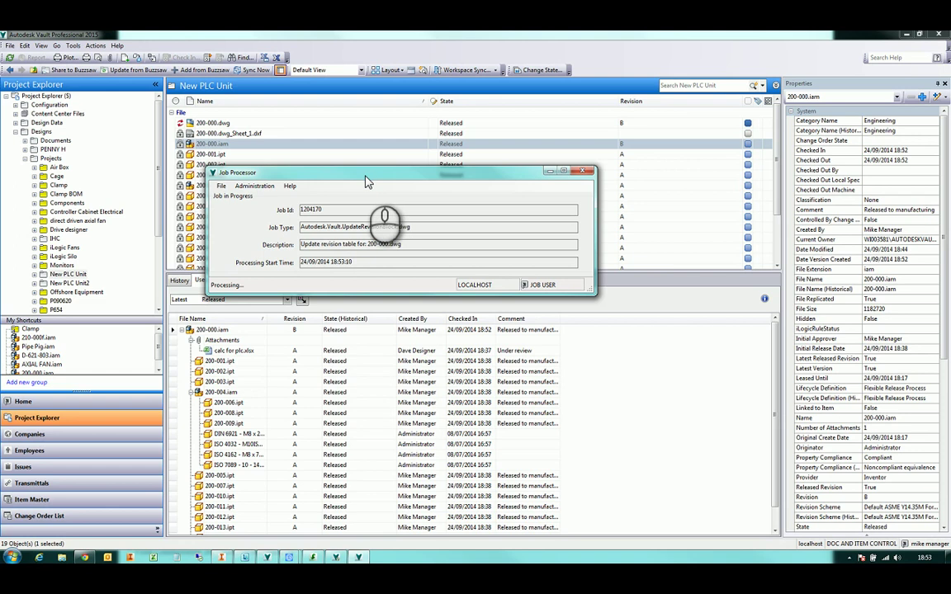
left_click_drag(368, 182, 950, 198)
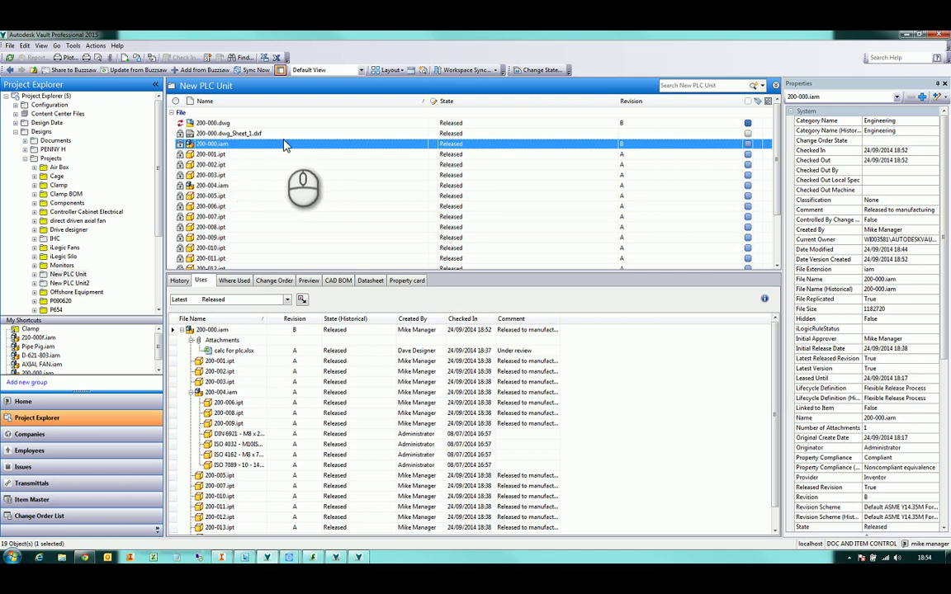
scroll(295, 139, "down", 3)
scroll(295, 139, "up", 3)
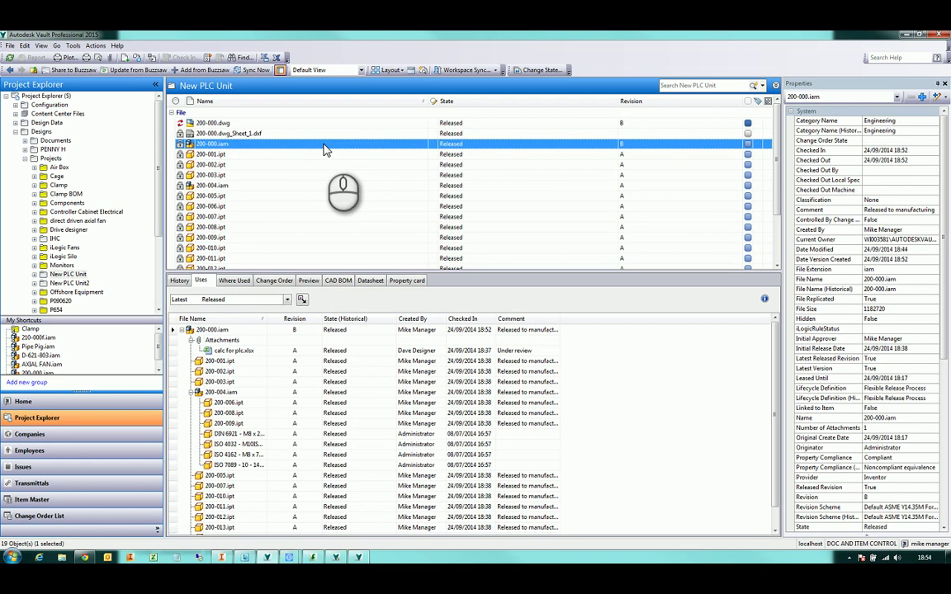
right_click(324, 147)
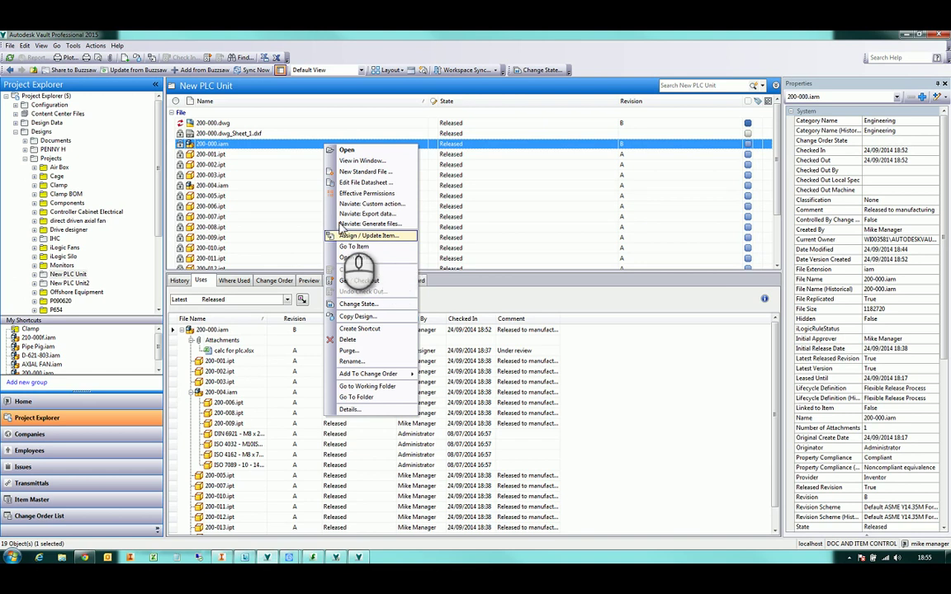
left_click(236, 150)
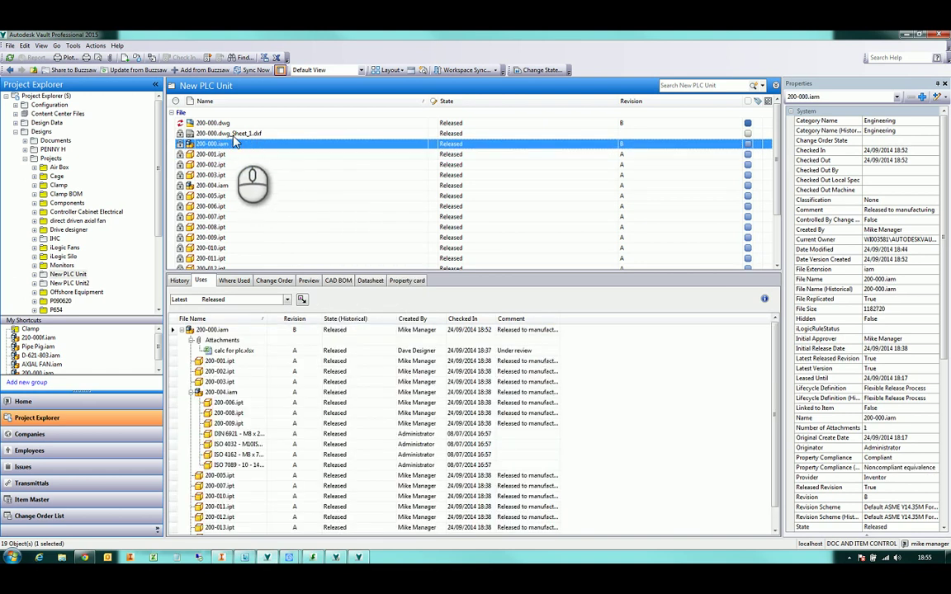
left_click(237, 124)
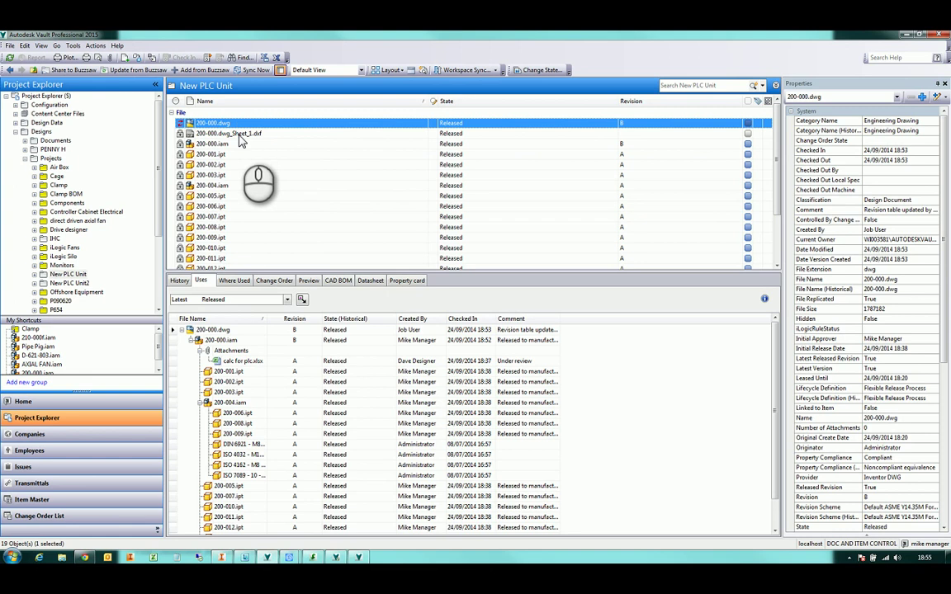
left_click(240, 134)
left_click(246, 144)
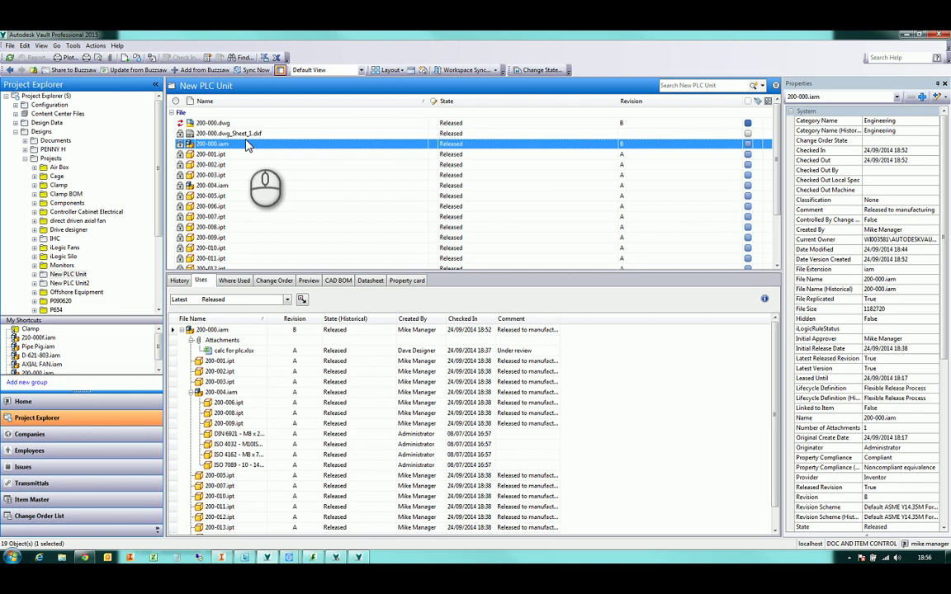
Open item 200-000 from 200-000.iam and set its PLM Document Number to 12345
right_click(247, 146)
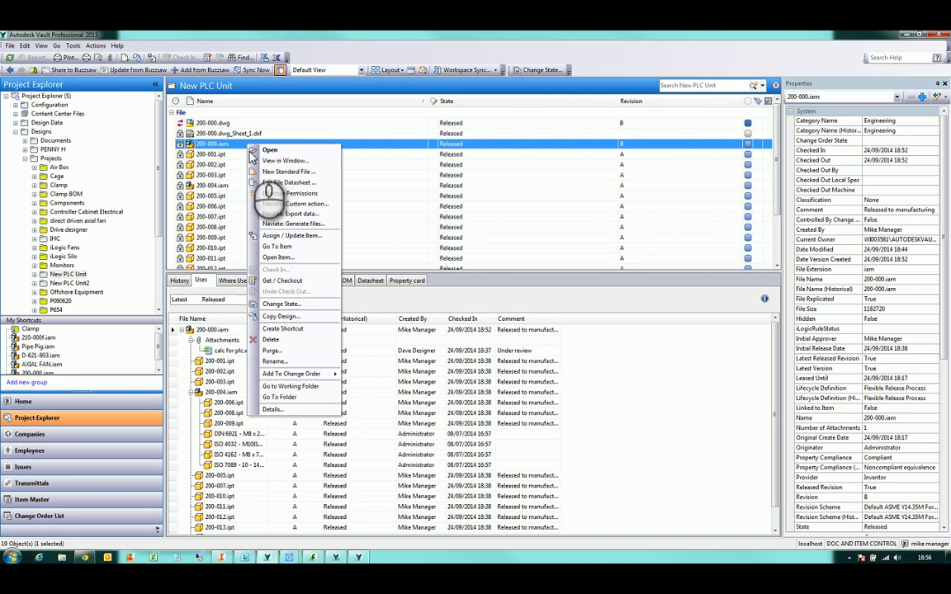
left_click(302, 236)
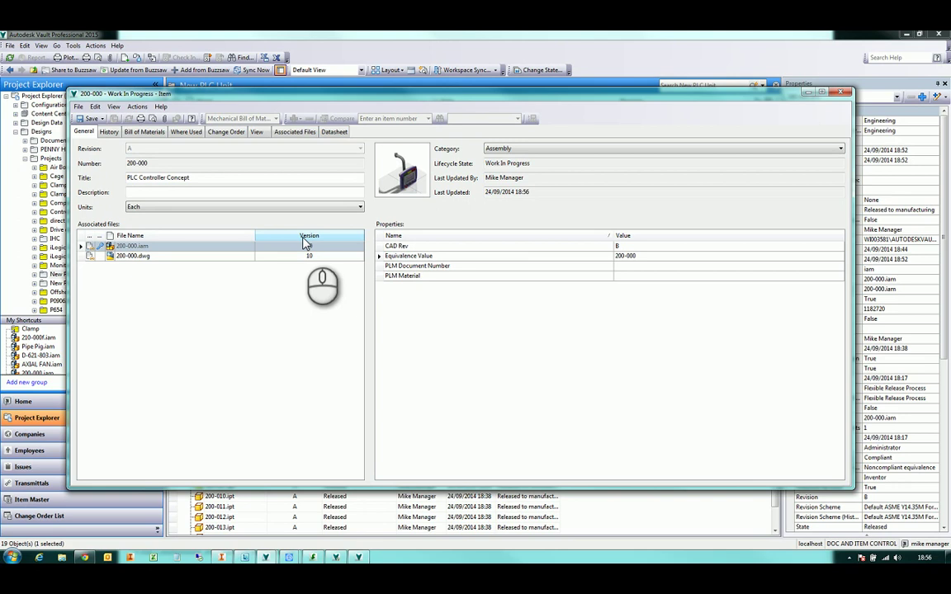
mouse_move(432, 101)
left_mouse_down()
mouse_move(450, 94)
mouse_move(446, 105)
left_mouse_up()
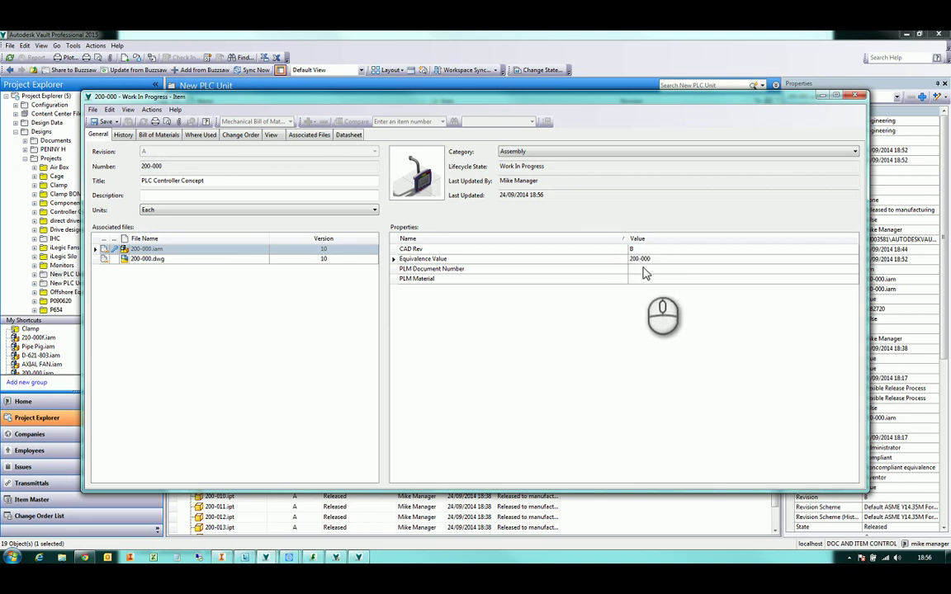
left_click(638, 258)
left_click(642, 277)
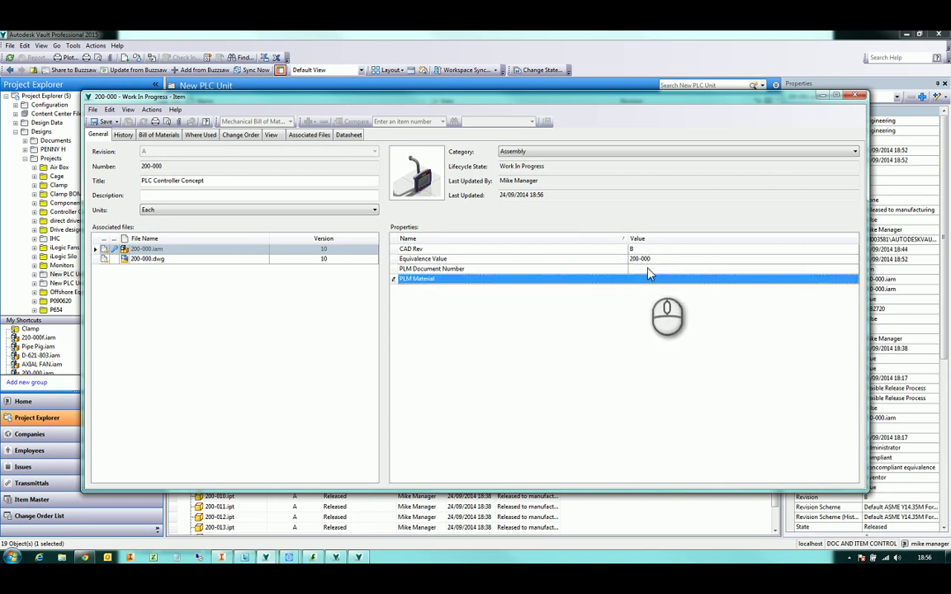
left_click(648, 270)
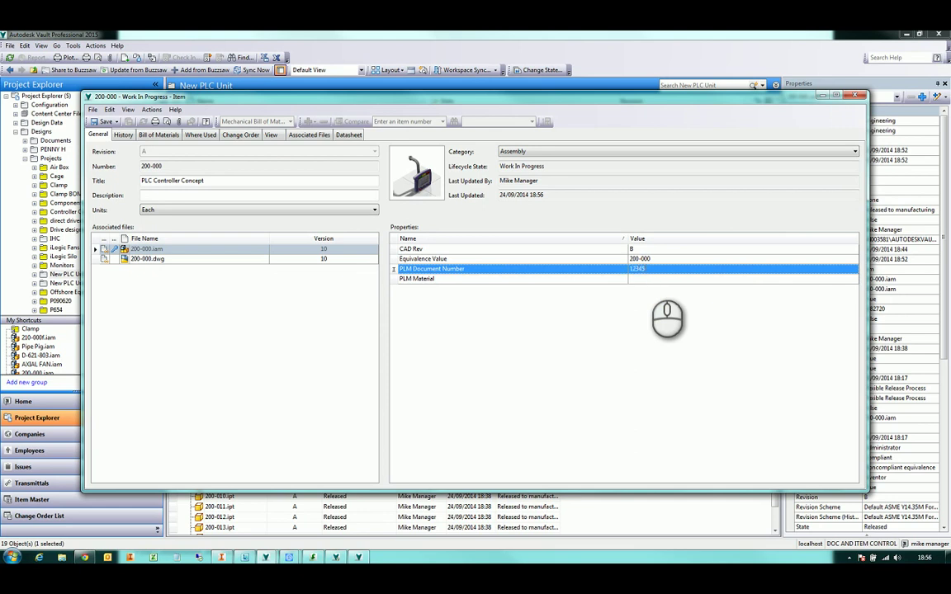
left_click(643, 278)
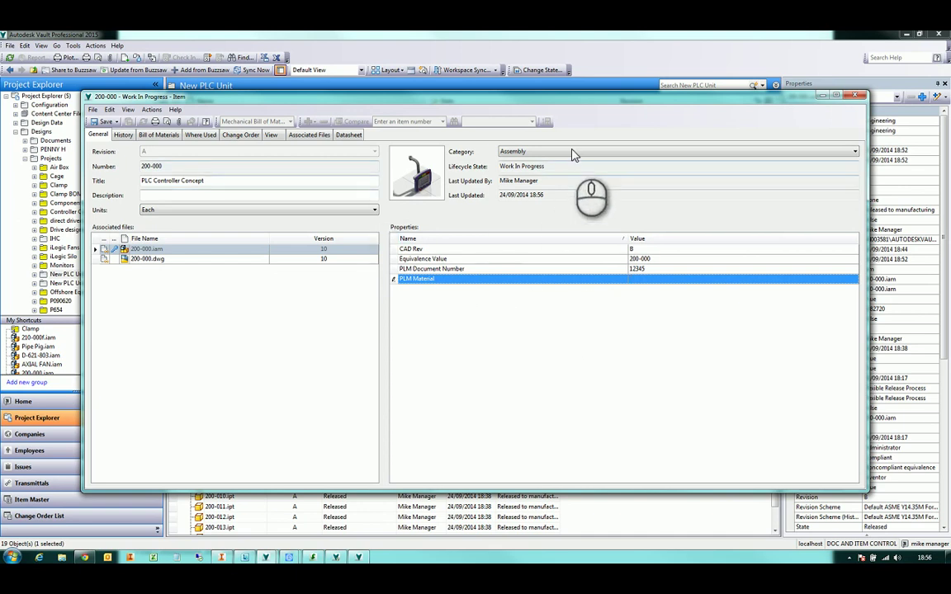
Keep the item category as Assembly and review the item's actions without choosing one
left_click(635, 154)
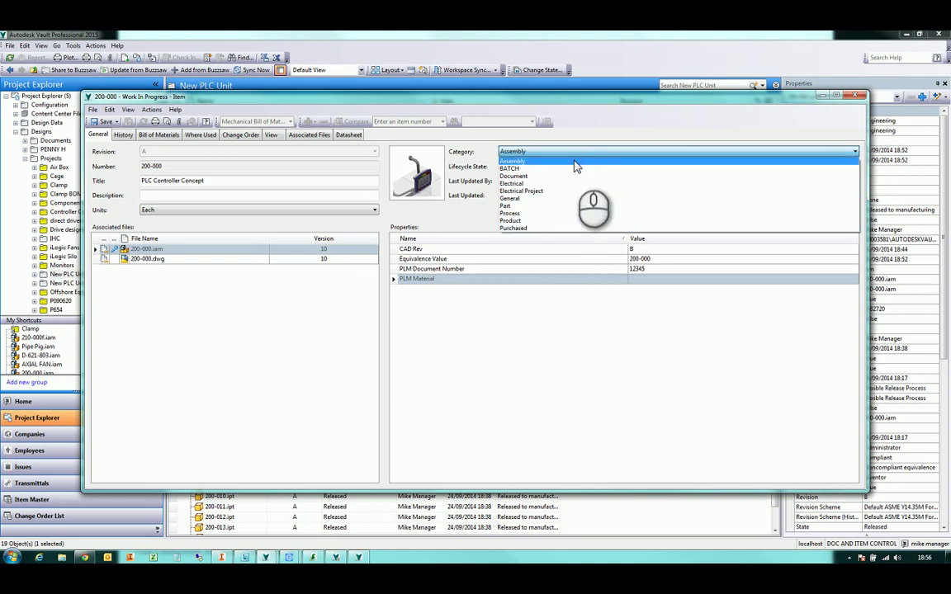
left_click(472, 159)
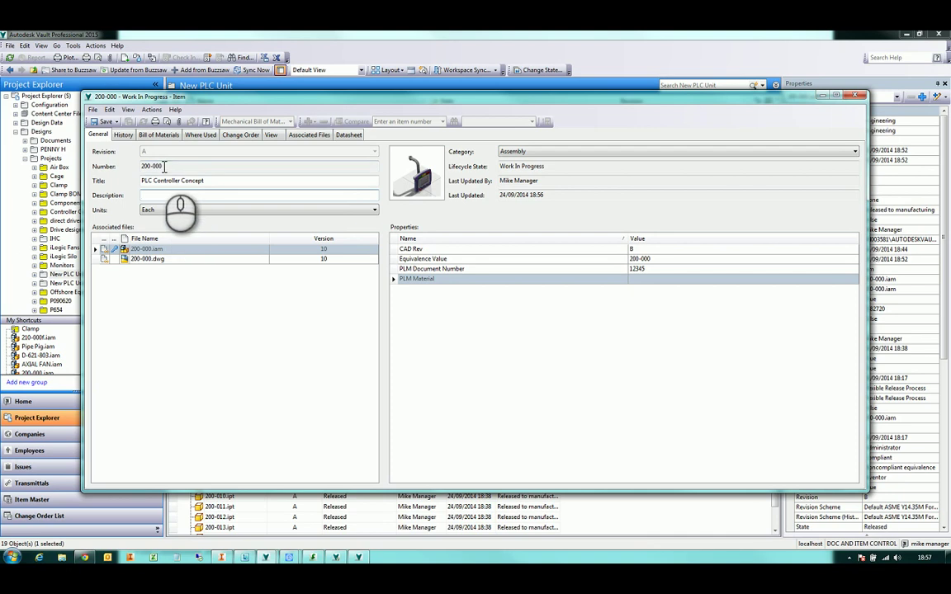
left_click(154, 109)
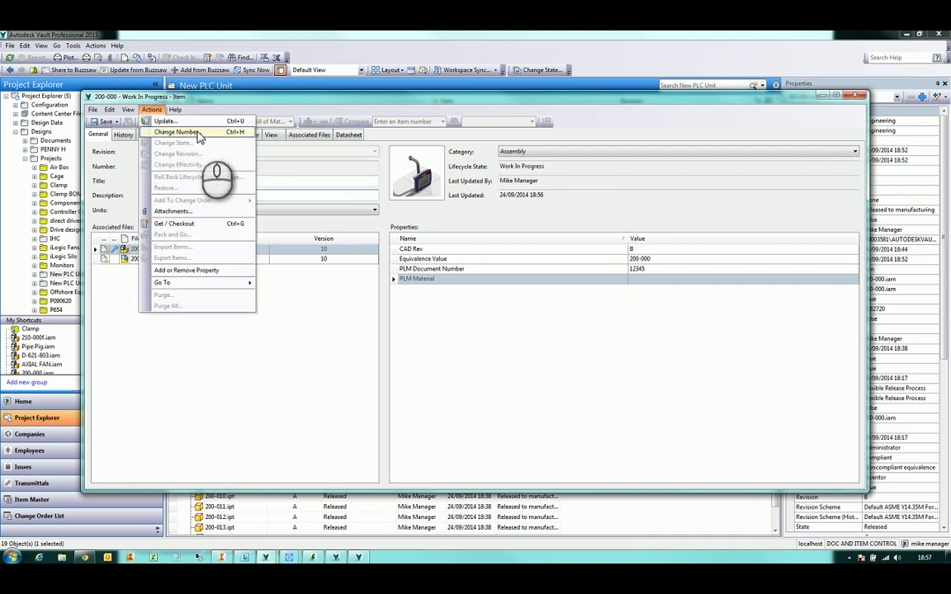
left_click(303, 171)
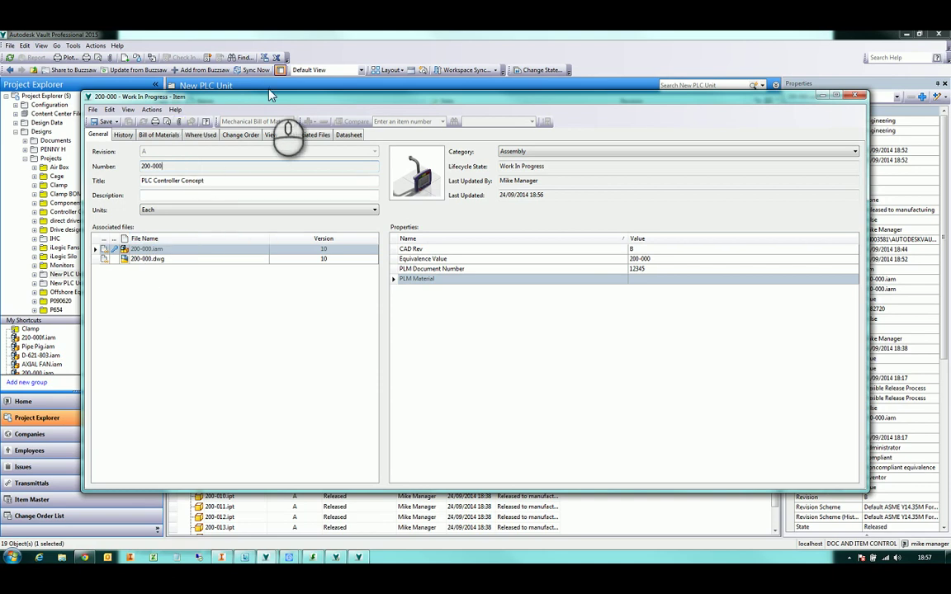
mouse_move(266, 104)
left_mouse_down()
mouse_move(331, 91)
mouse_move(260, 115)
left_mouse_up()
key("alt+F4")
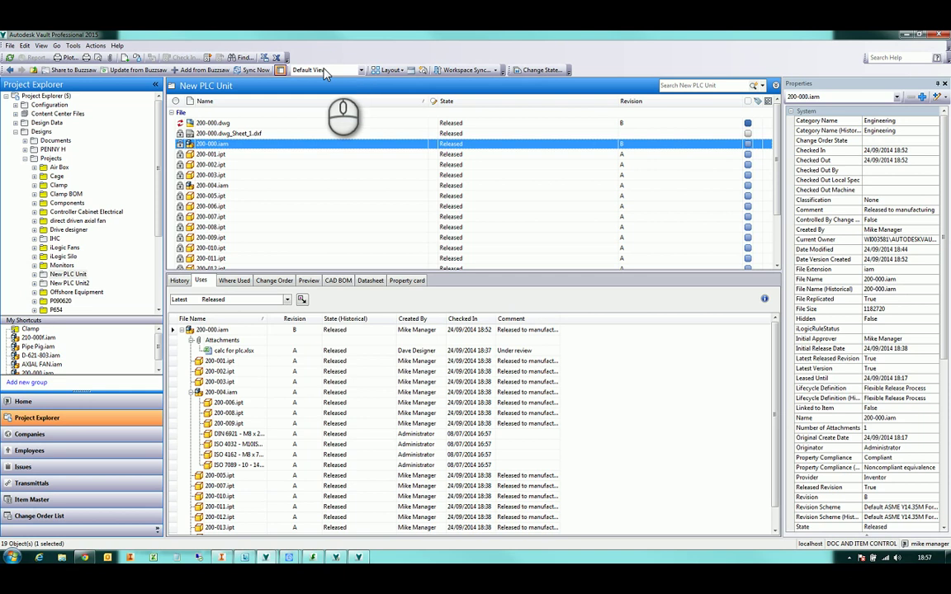
middle_click(297, 191)
middle_click(288, 211)
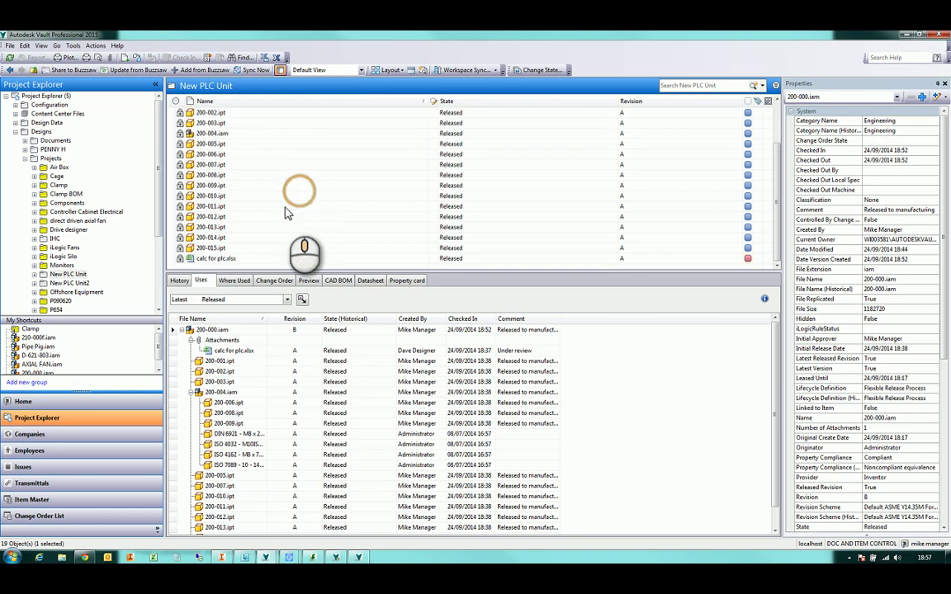
left_click_drag(223, 258, 212, 318)
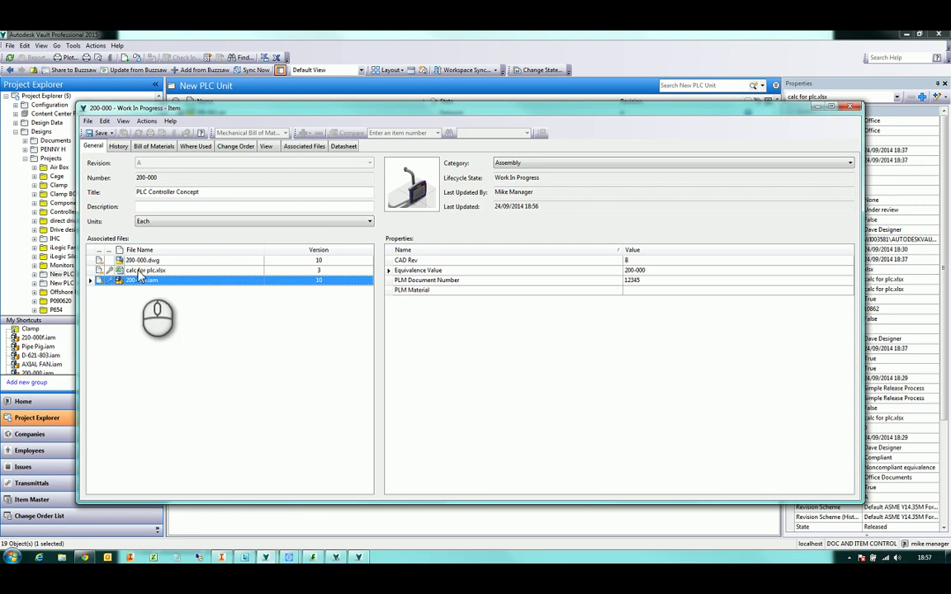
left_click(137, 273)
right_click(118, 272)
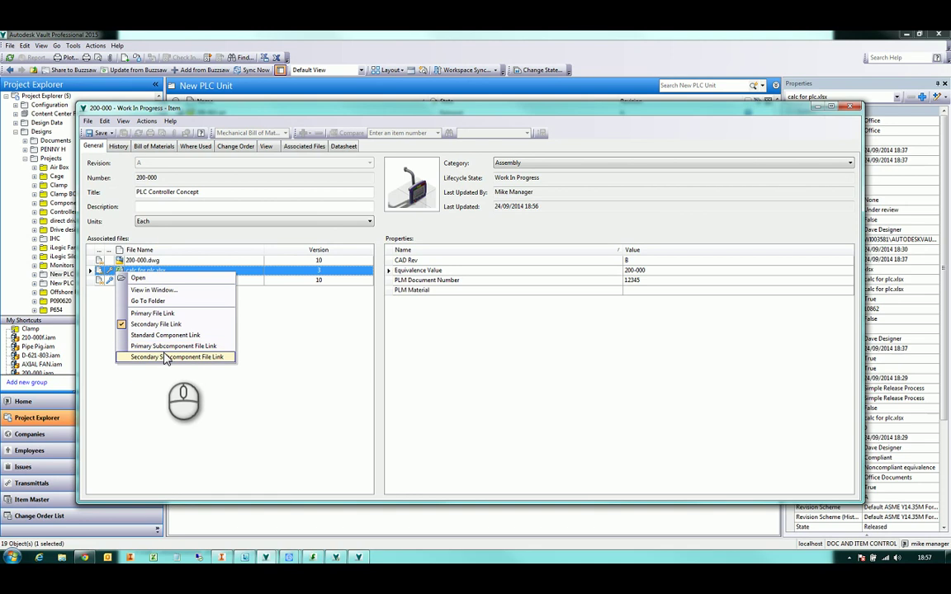
left_click(230, 313)
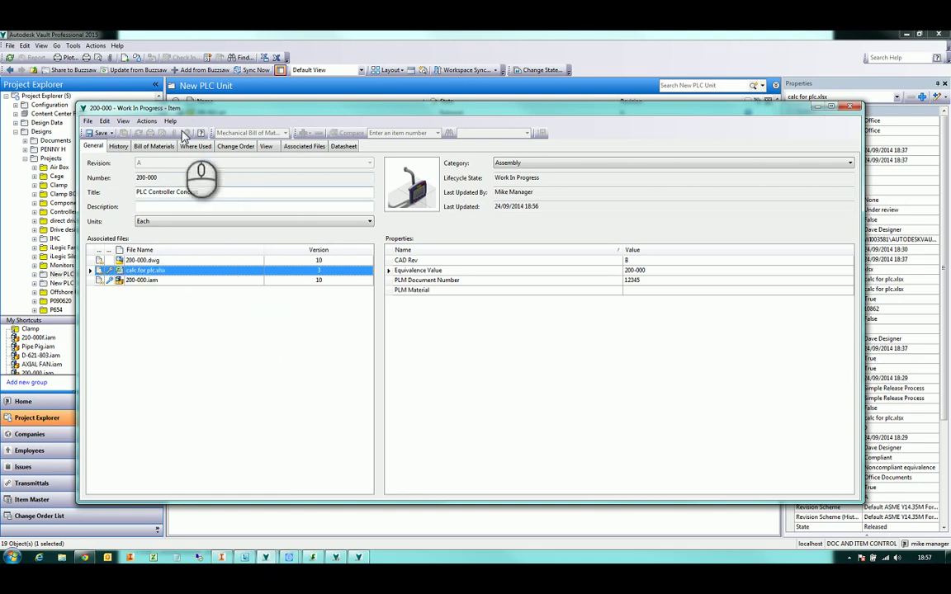
left_click(170, 322)
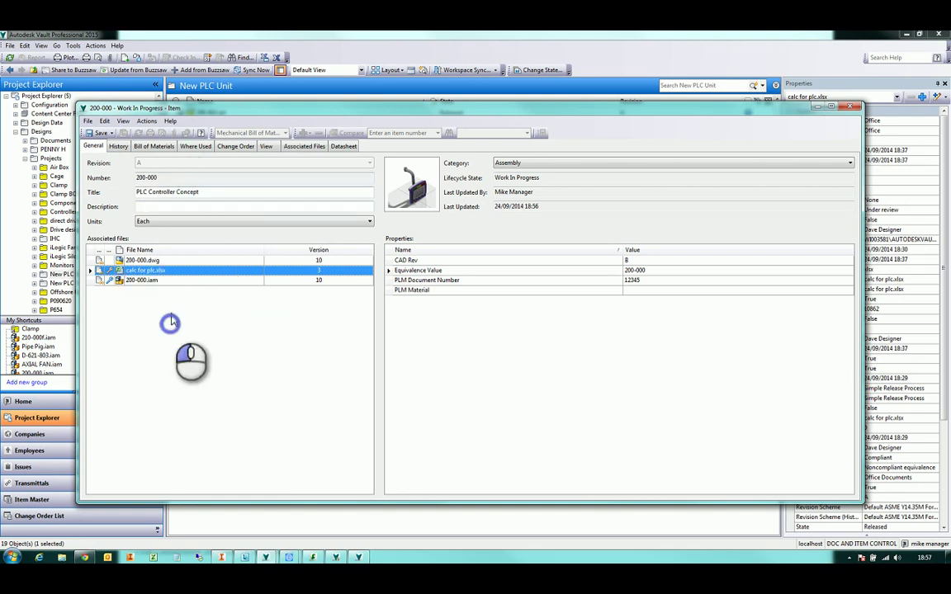
left_click(146, 121)
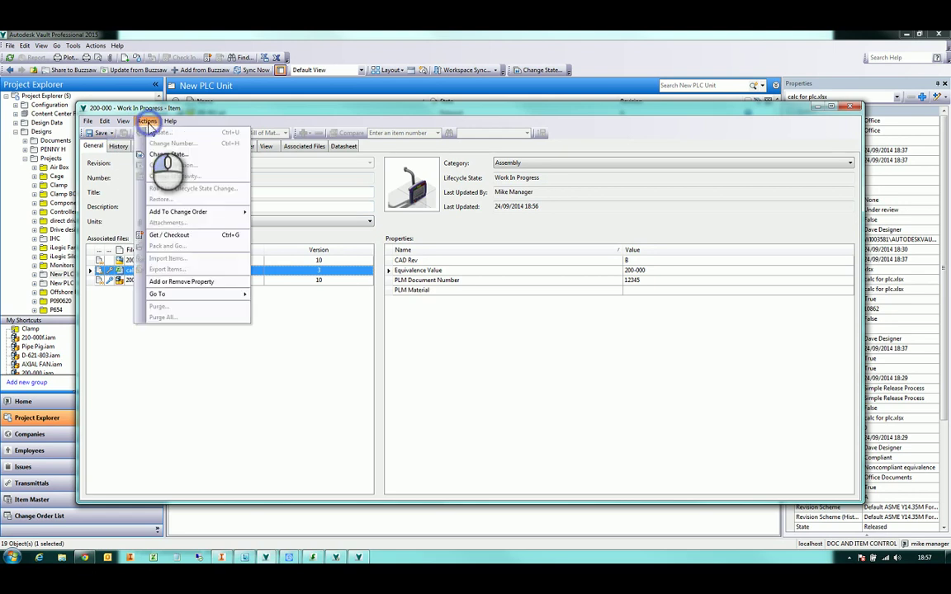
left_click(220, 382)
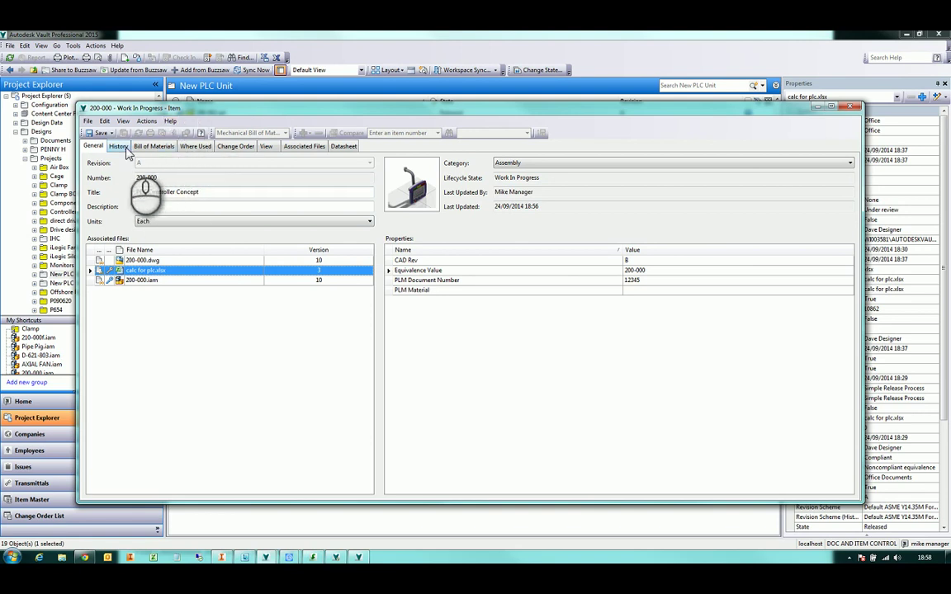
Show the bill of materials, turn on row 200-004 and assign items to it
left_click(153, 148)
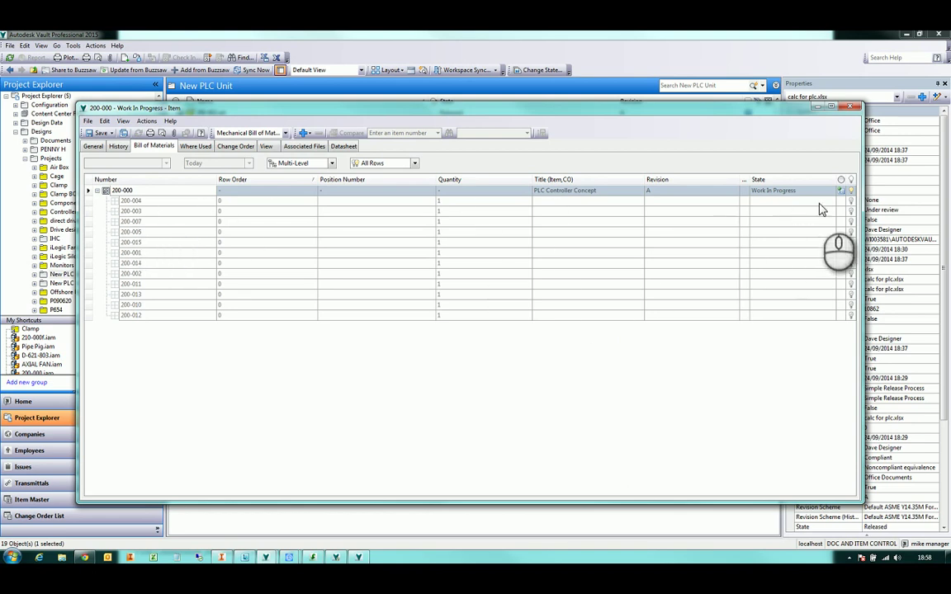
left_click(852, 202)
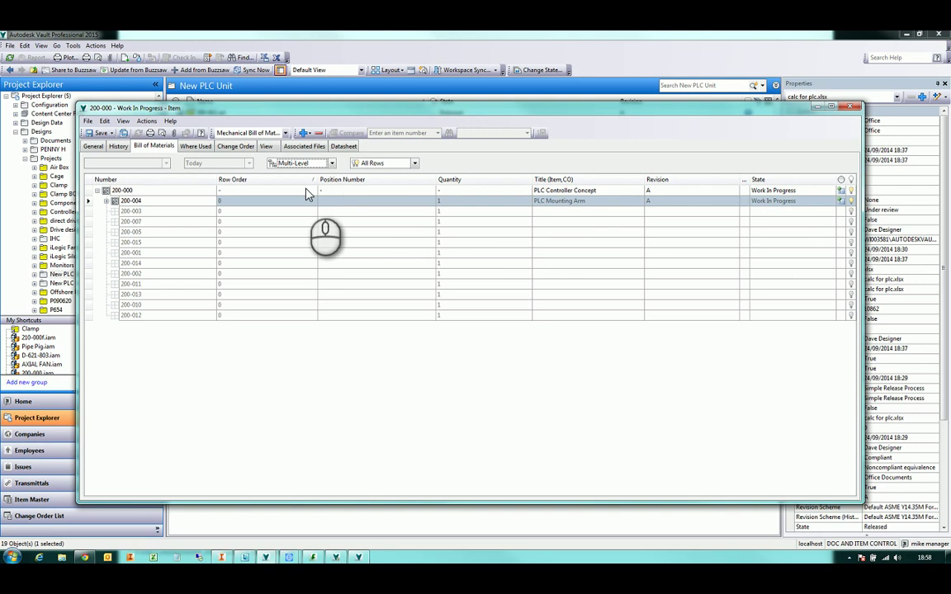
left_click(106, 201)
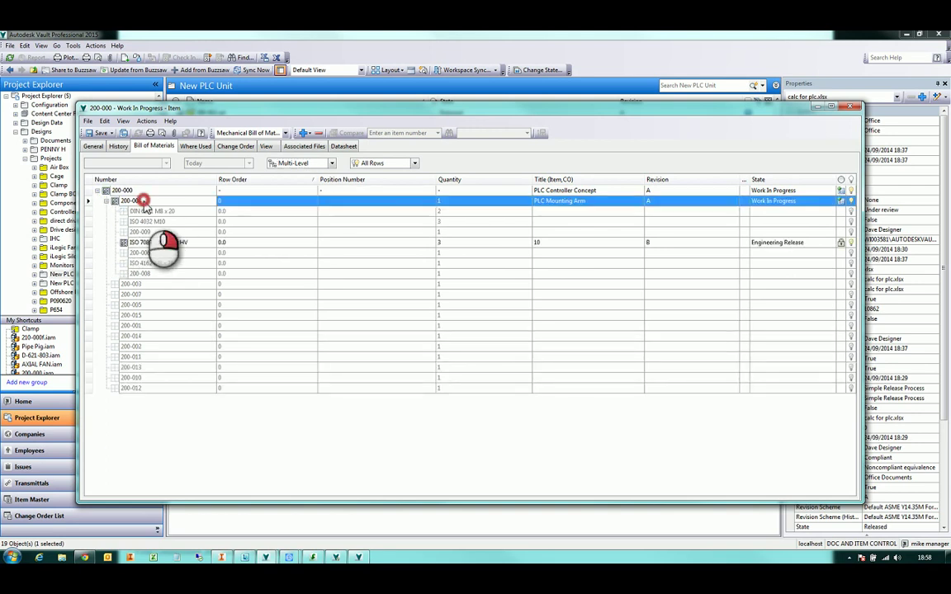
right_click(157, 202)
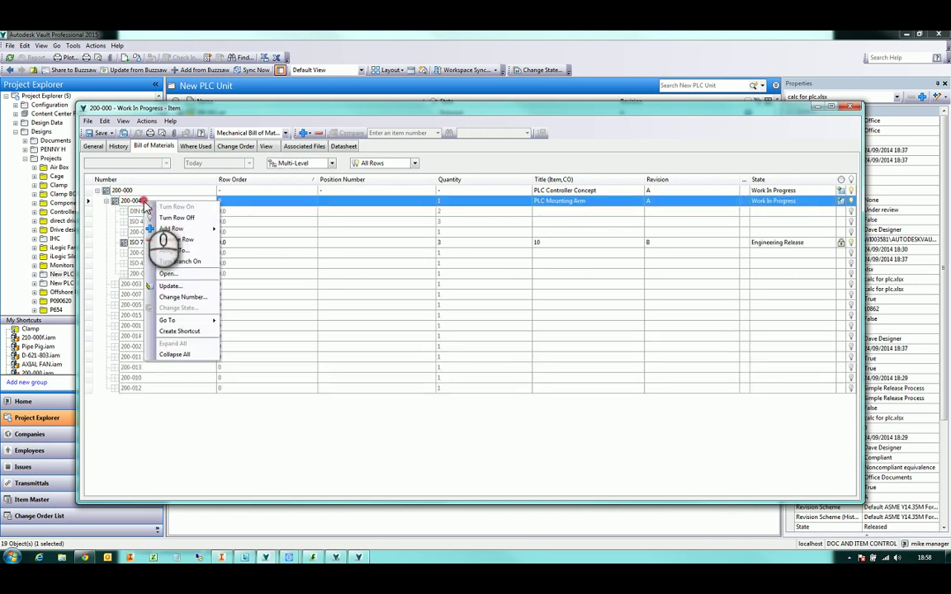
left_click(185, 261)
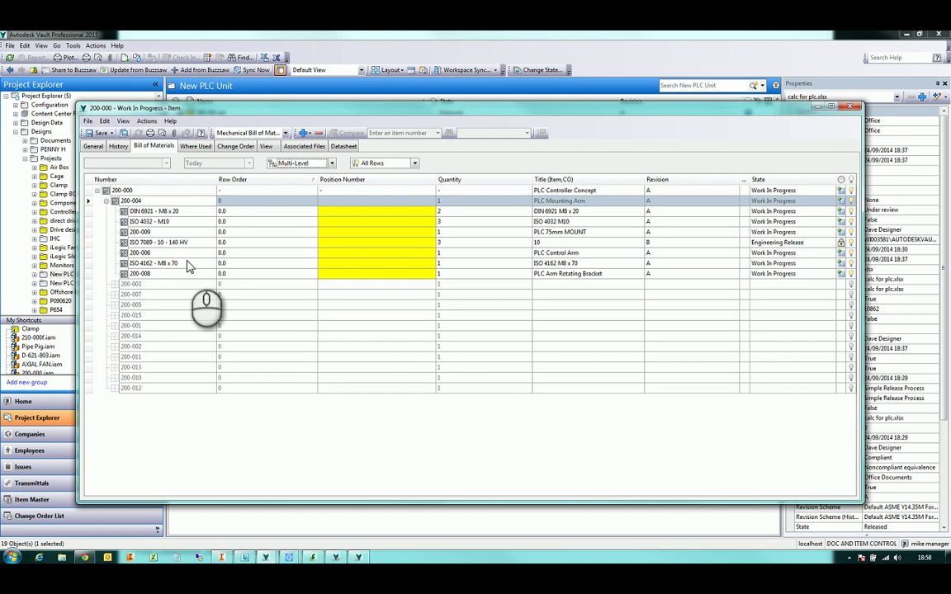
Assign items to the BOM rows 200-003 through 200-012
left_click(106, 201)
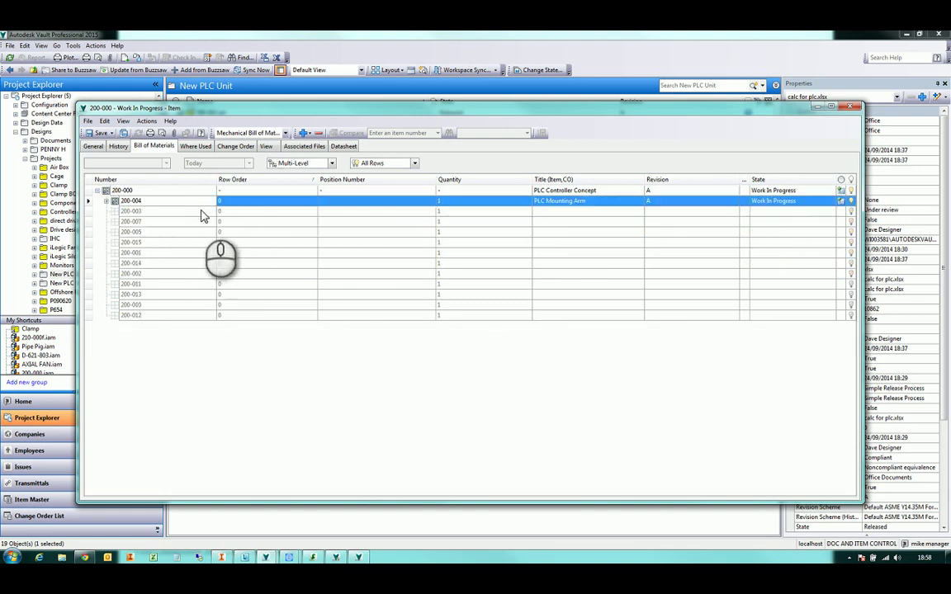
left_click(200, 212)
left_click(194, 315, "shift")
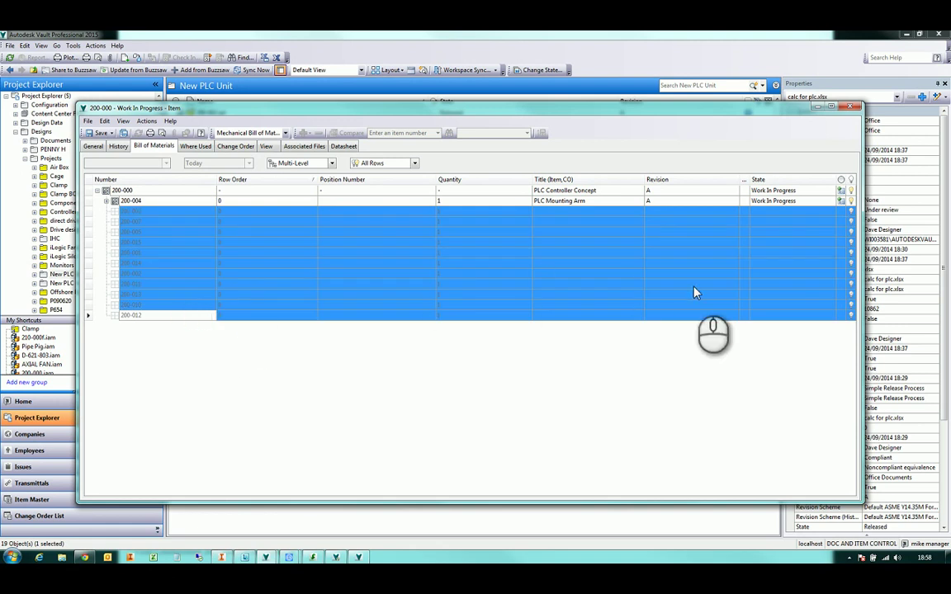
right_click(814, 266)
left_click(834, 270)
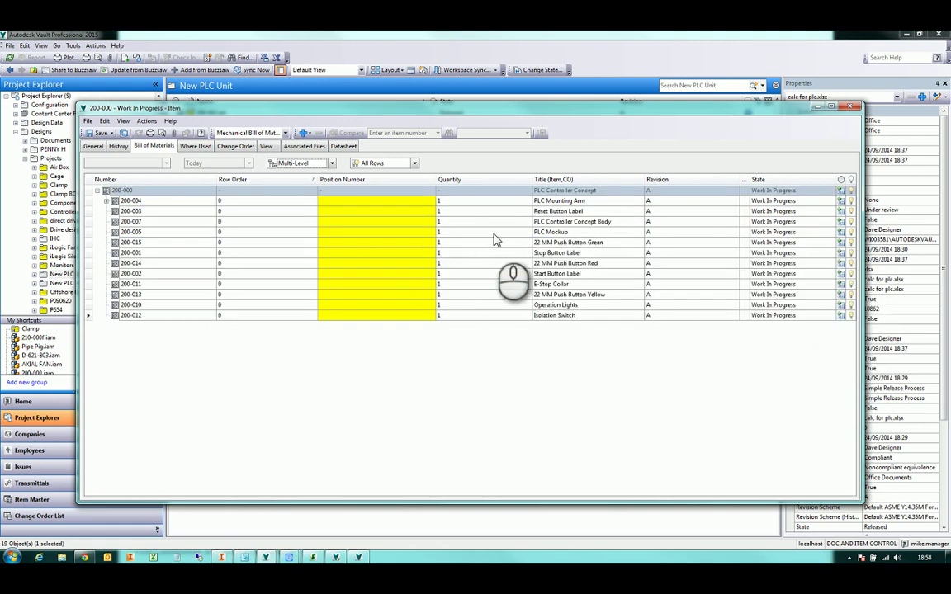
Expand 200-004 and edit the quantity of its 200-008 row
left_click(106, 200)
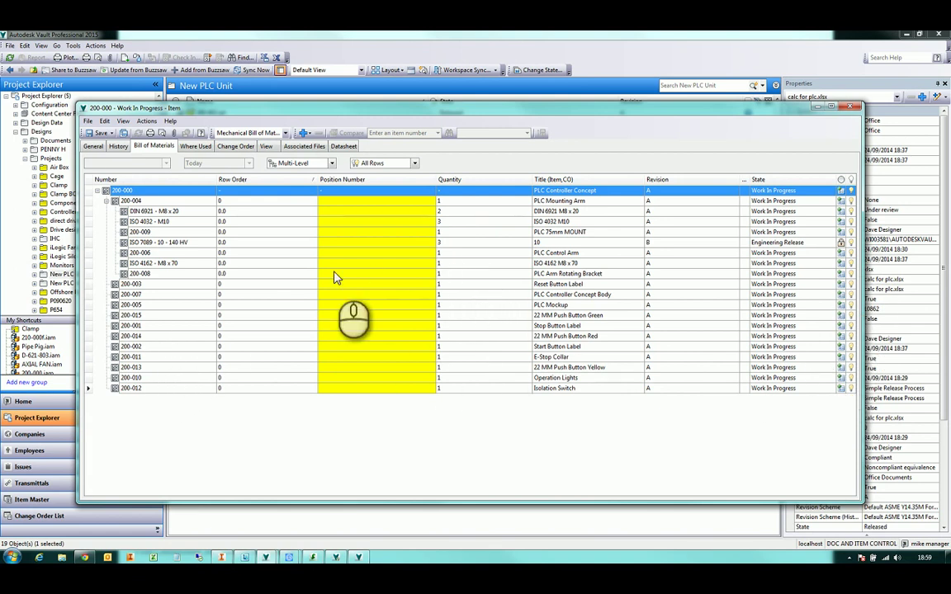
left_click(448, 275)
left_click(451, 275)
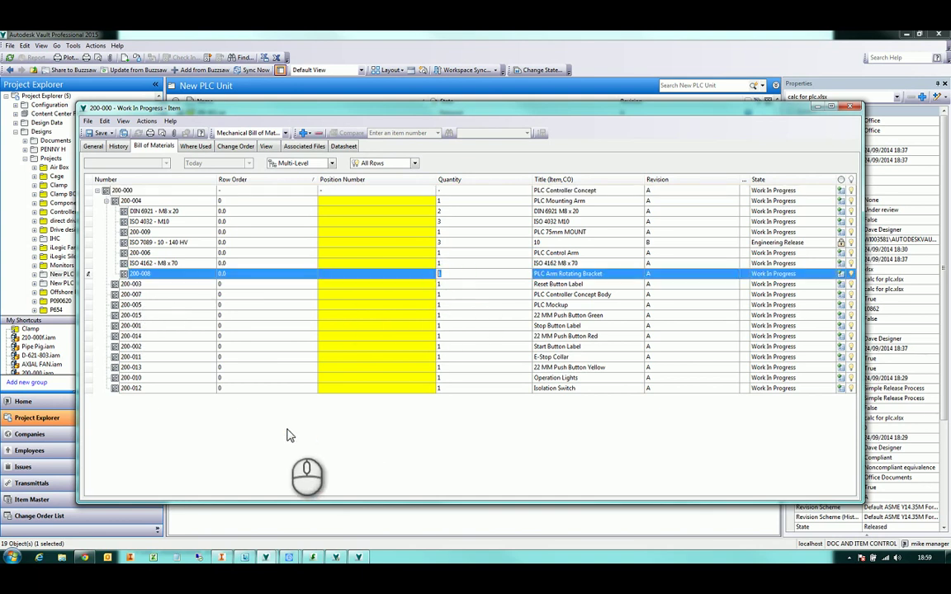
key("Escape")
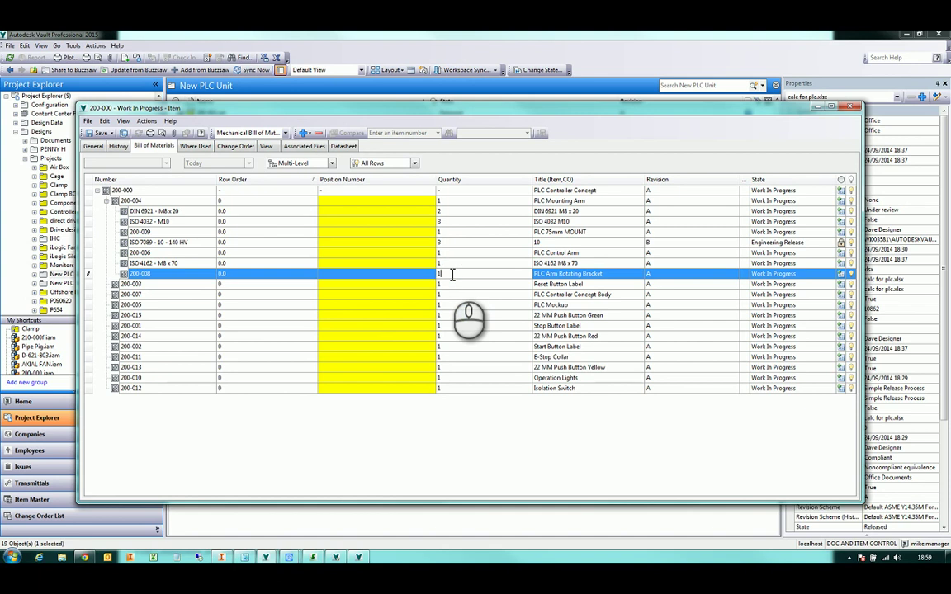
key("Return")
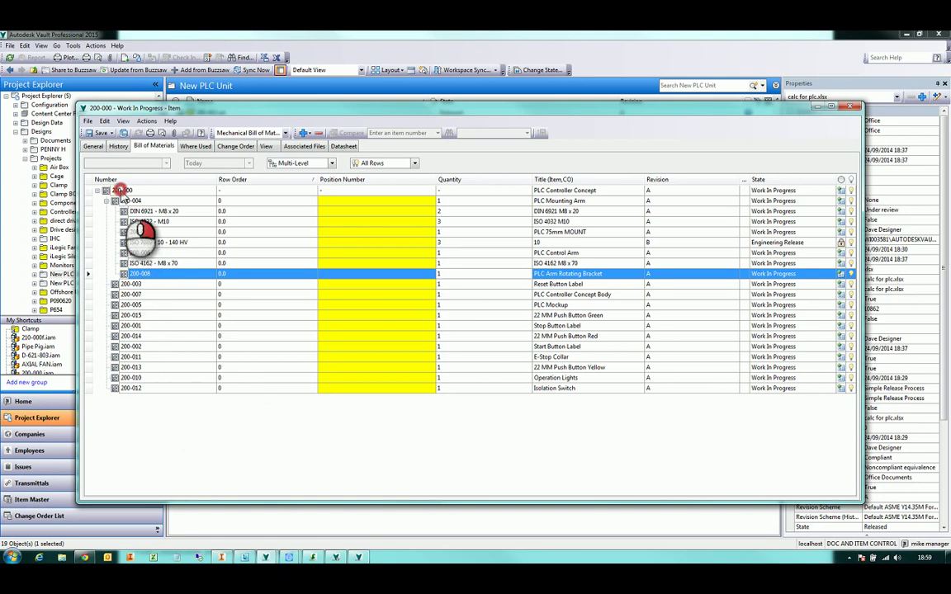
right_click(121, 192)
left_click(106, 191)
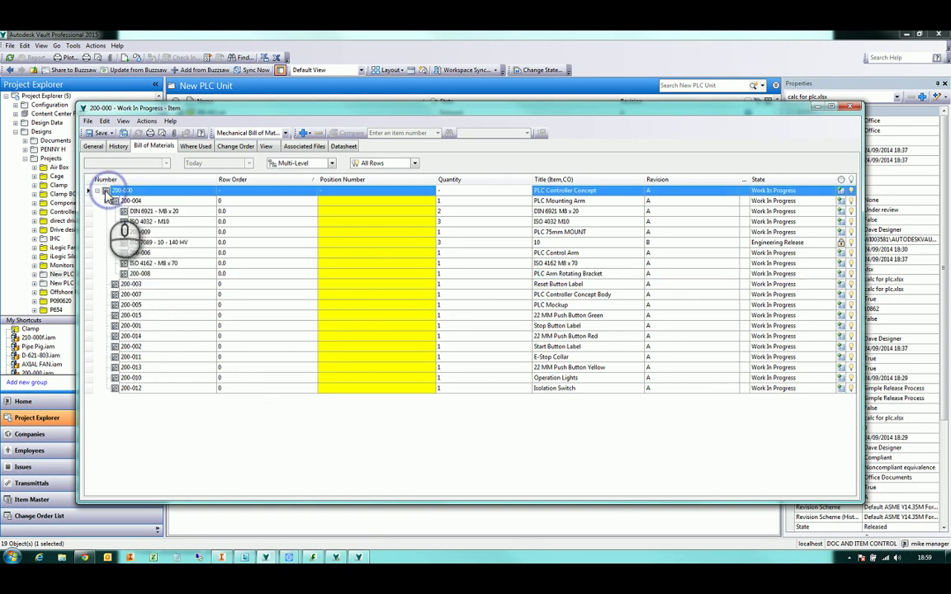
right_click(107, 193)
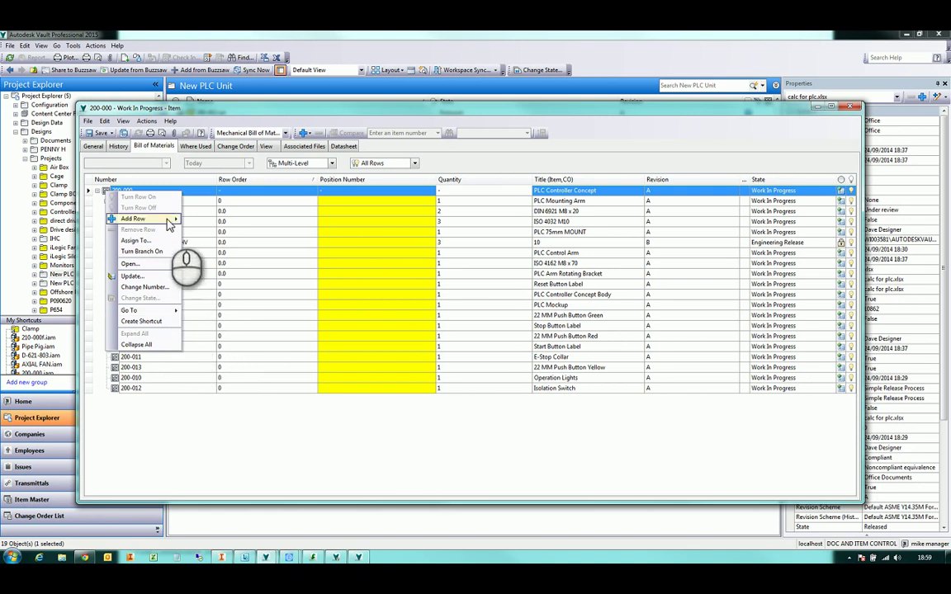
mouse_move(161, 219)
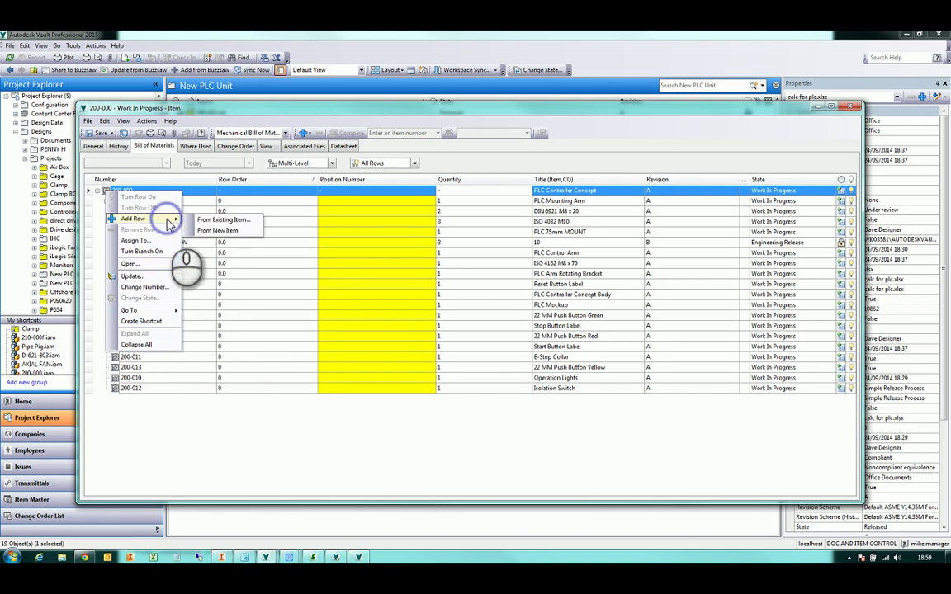
left_click(221, 219)
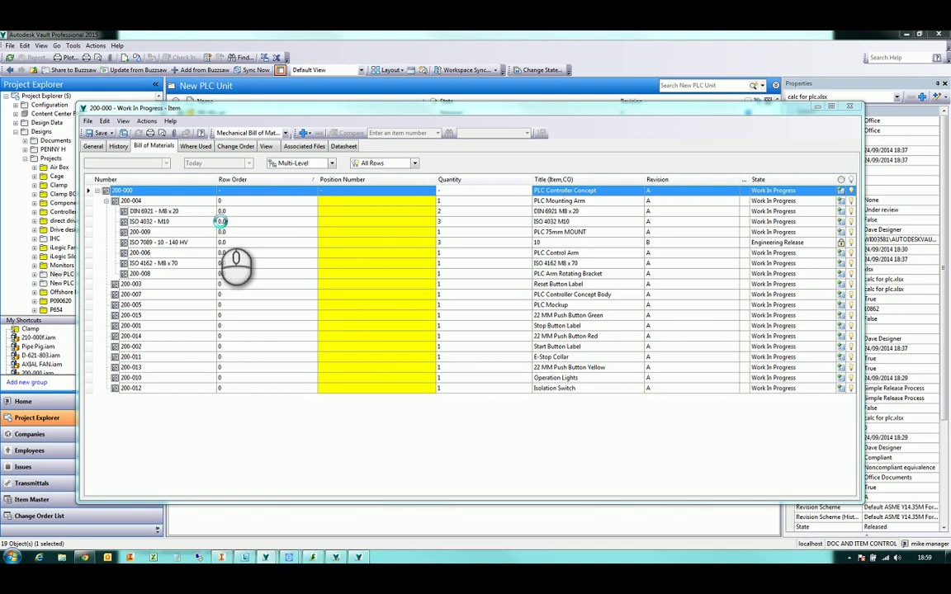
left_click(349, 238)
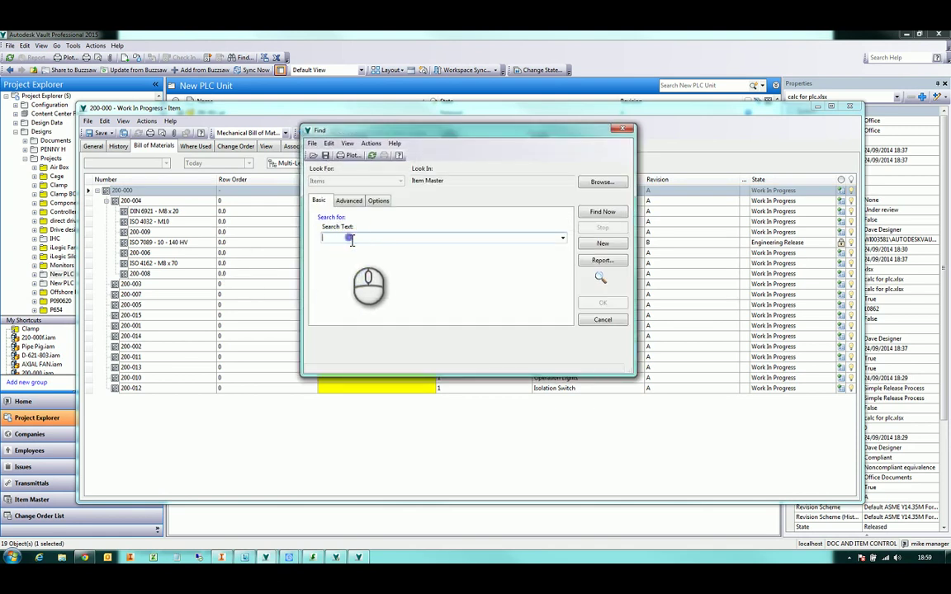
type("*")
key("Return")
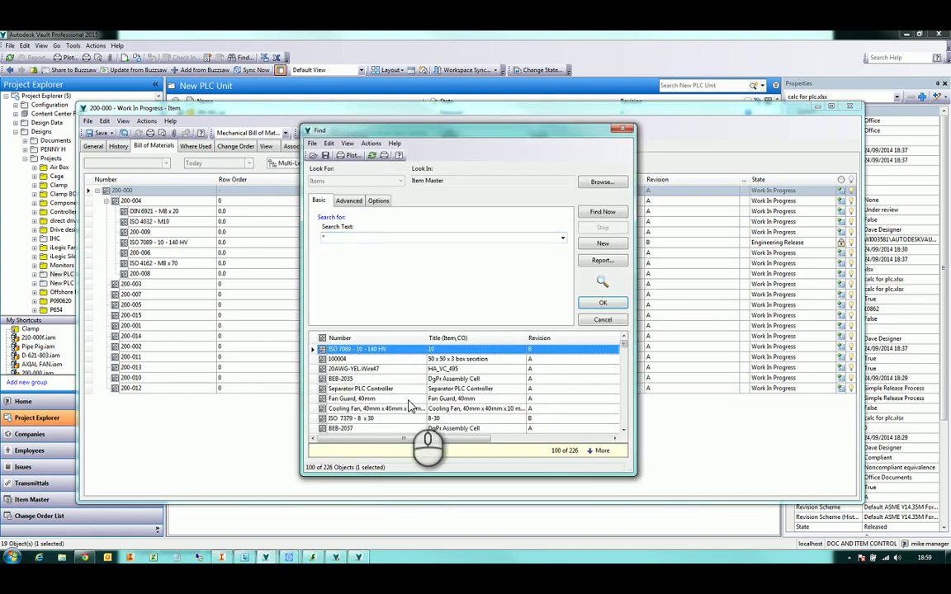
left_click(407, 400)
scroll(407, 405, "down", 8)
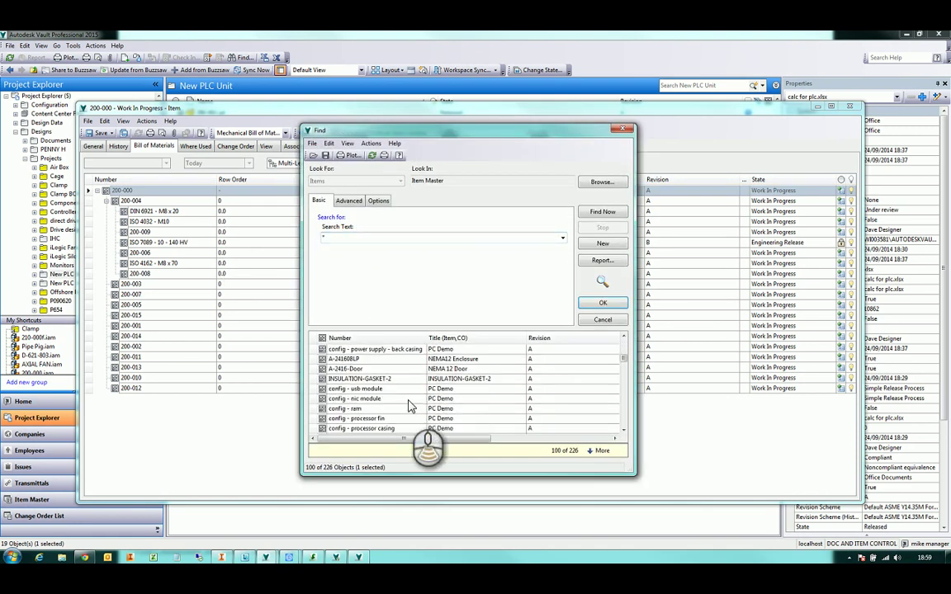
scroll(407, 405, "down", 8)
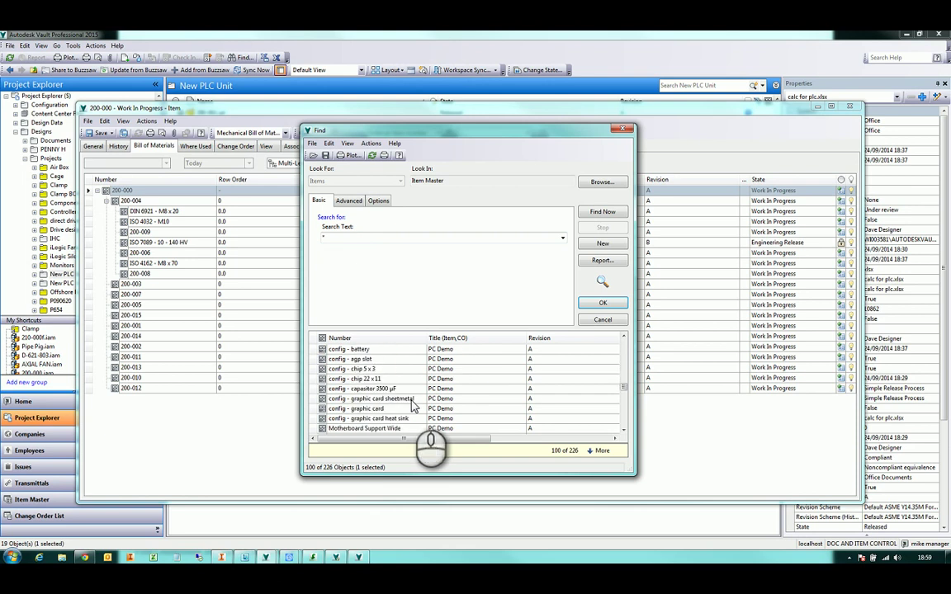
scroll(417, 410, "down", 3)
scroll(417, 410, "up", 8)
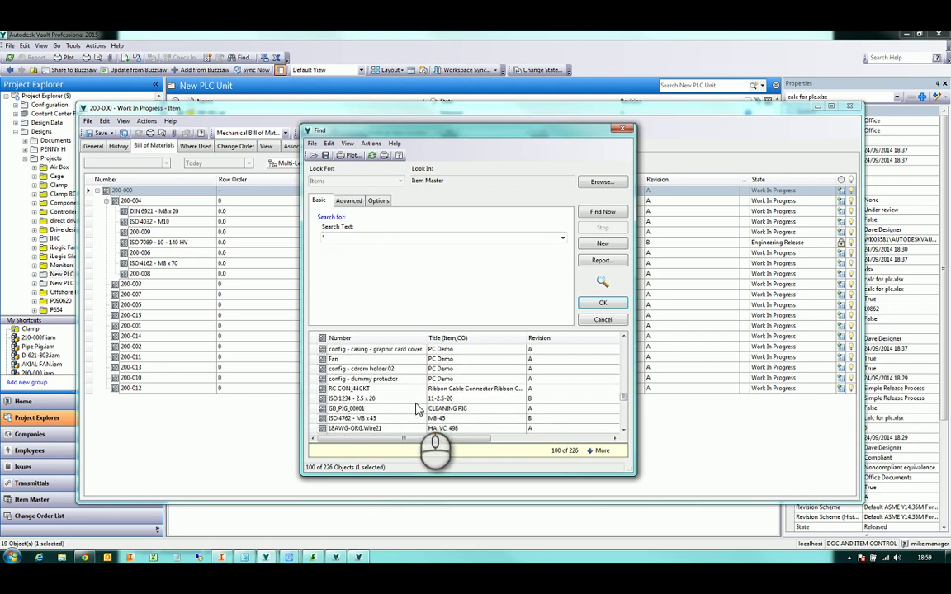
scroll(491, 375, "up", 3)
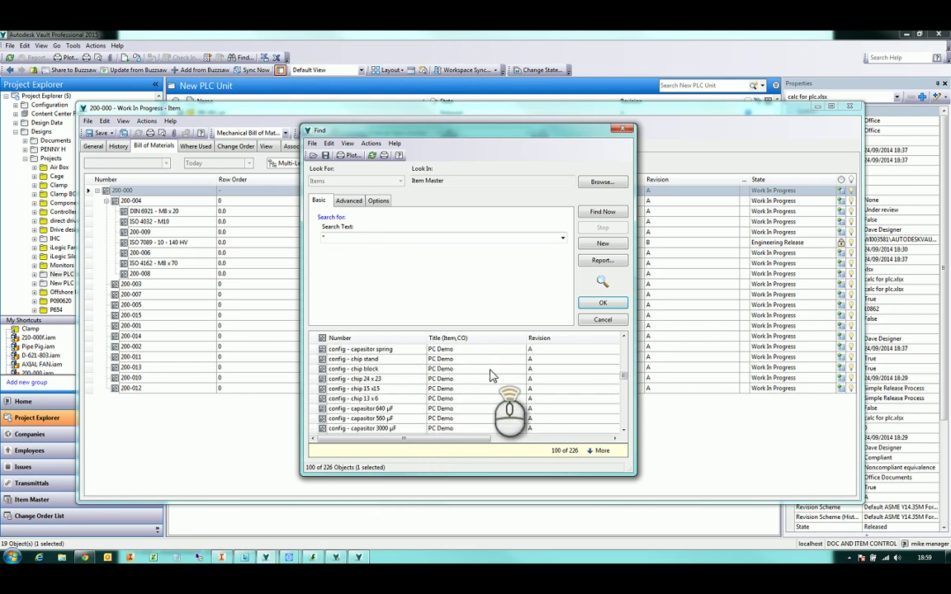
scroll(491, 375, "up", 10)
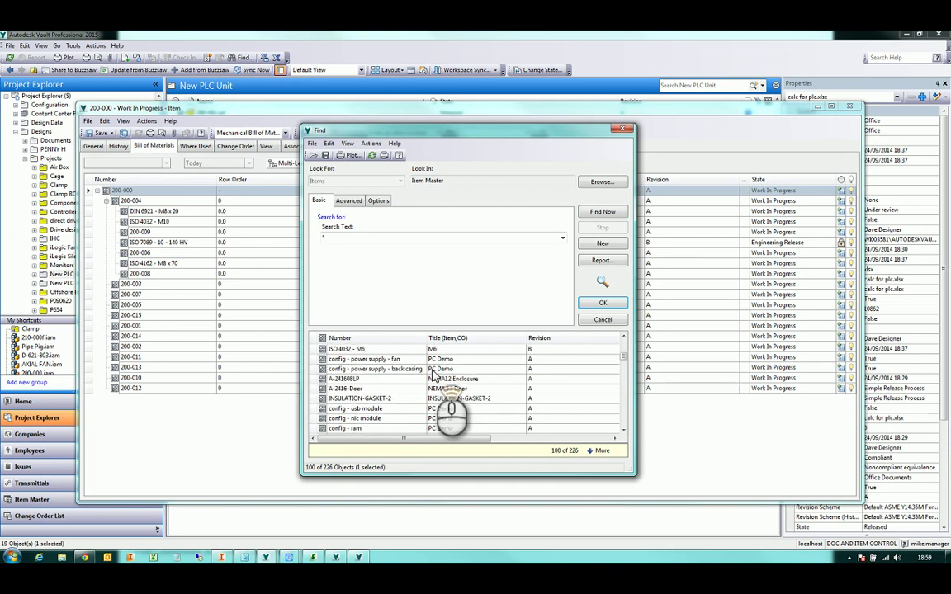
scroll(433, 373, "up", 6)
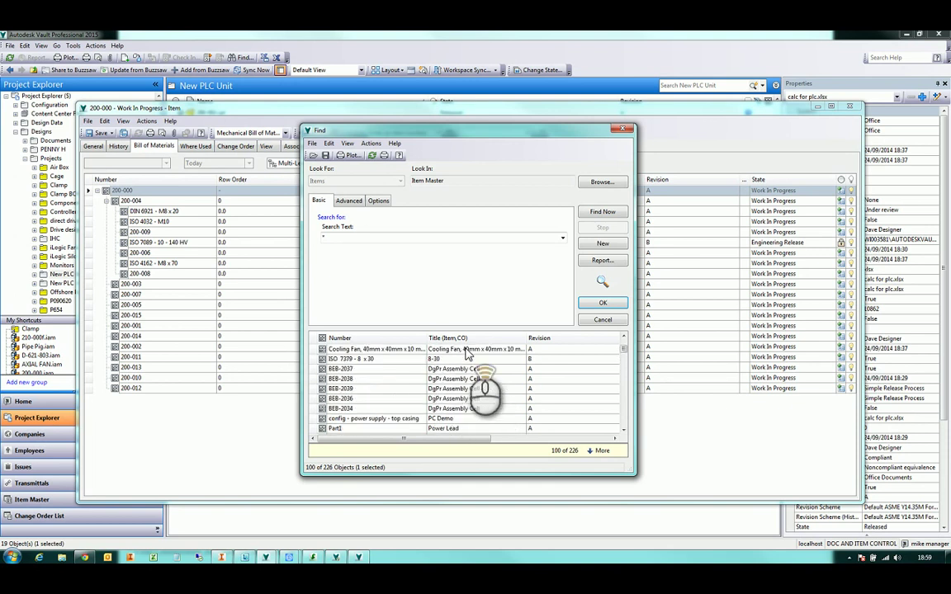
left_click(603, 320)
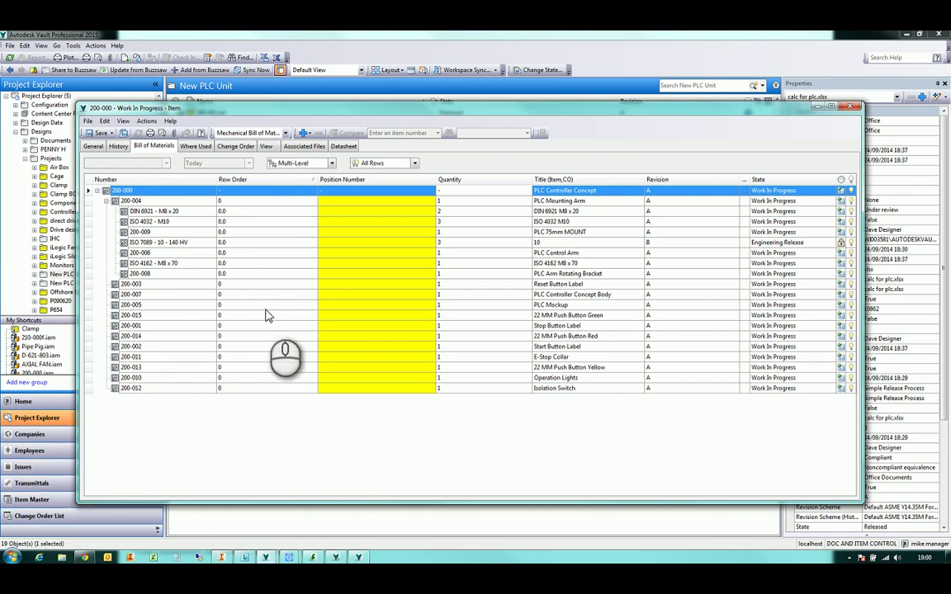
left_click(37, 501)
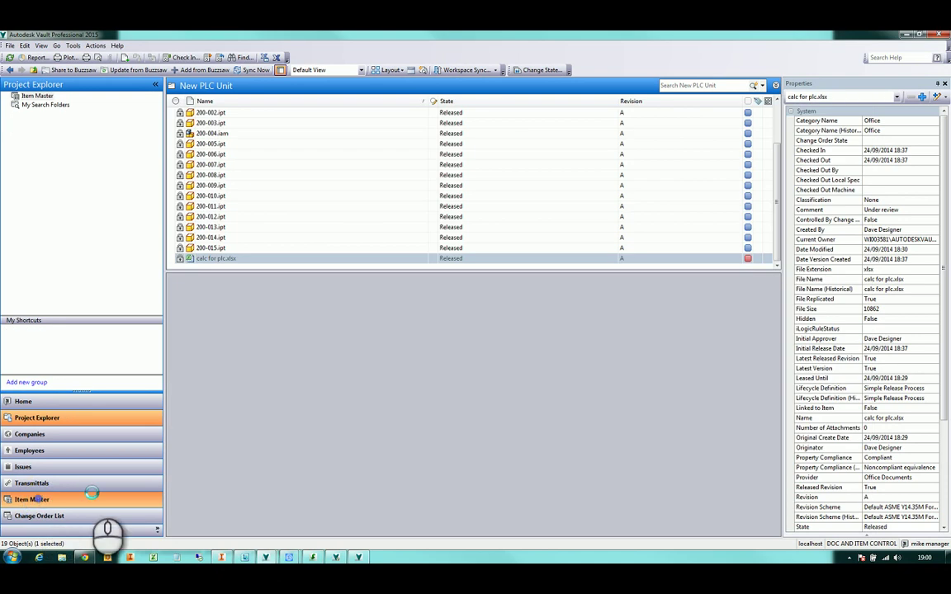
middle_click(251, 177)
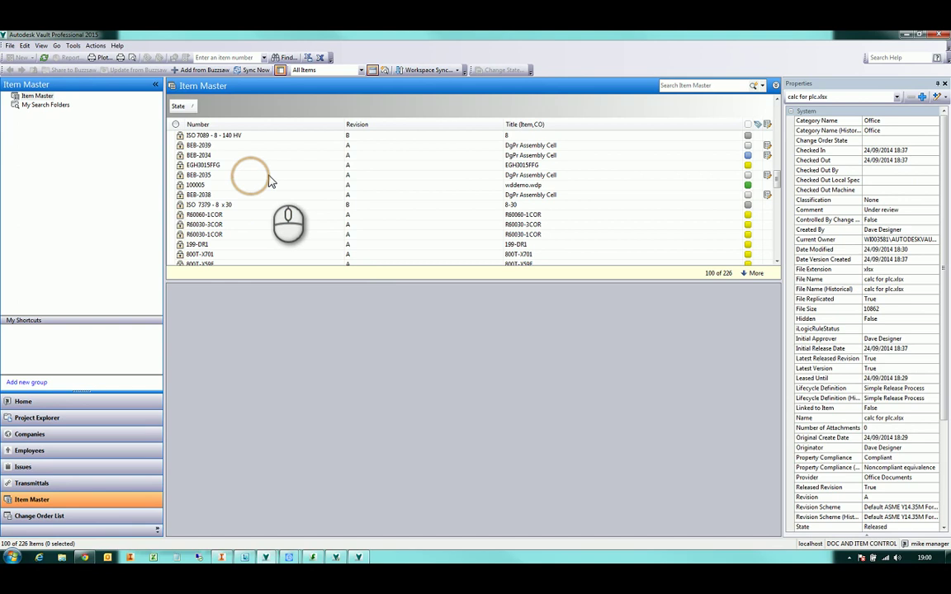
left_click(260, 175)
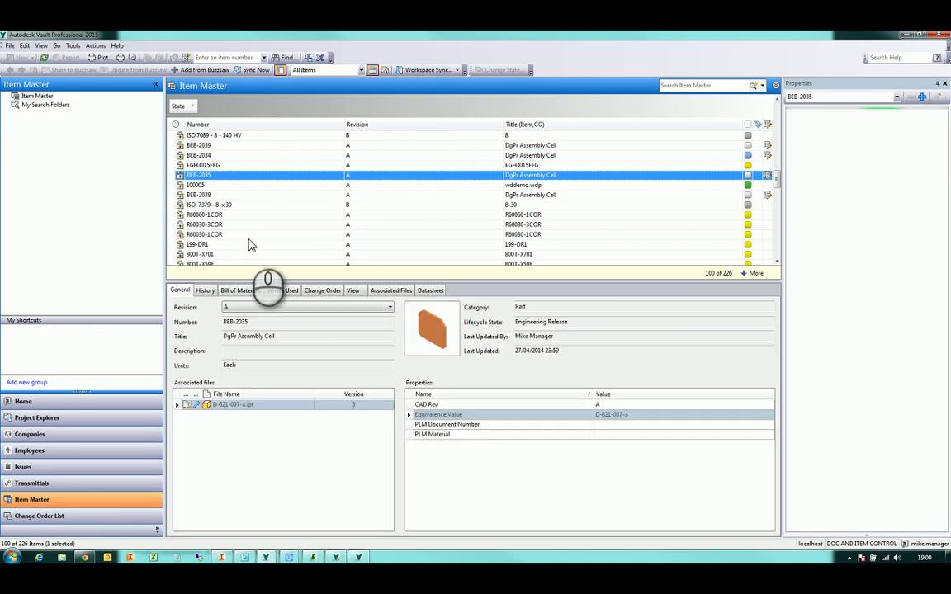
middle_click(275, 206)
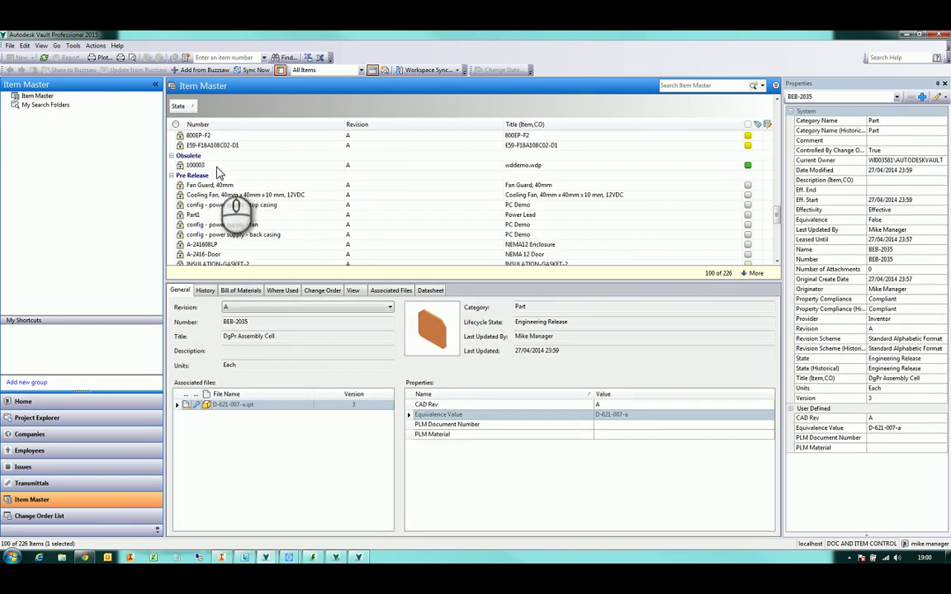
scroll(222, 182, "up", 10)
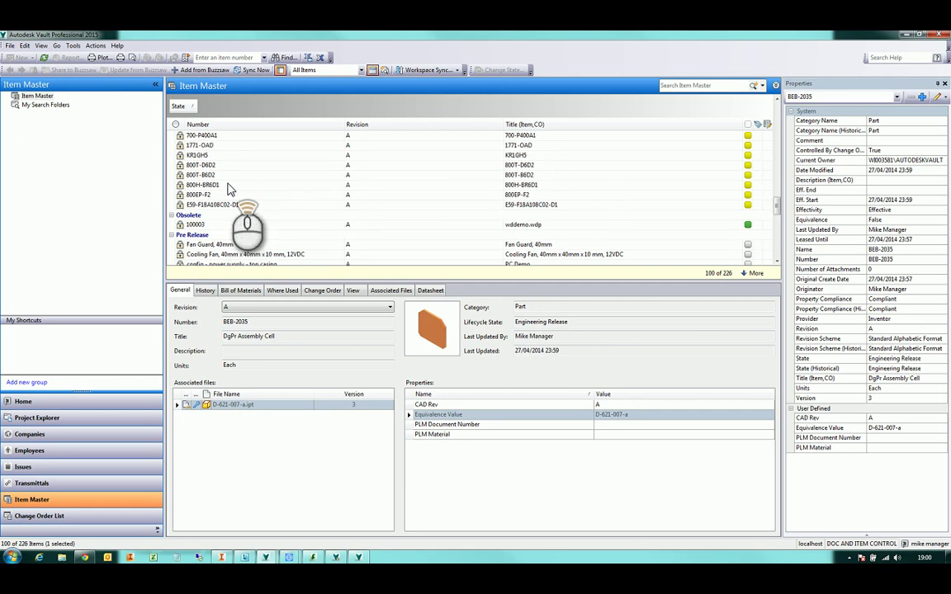
scroll(231, 189, "up", 2)
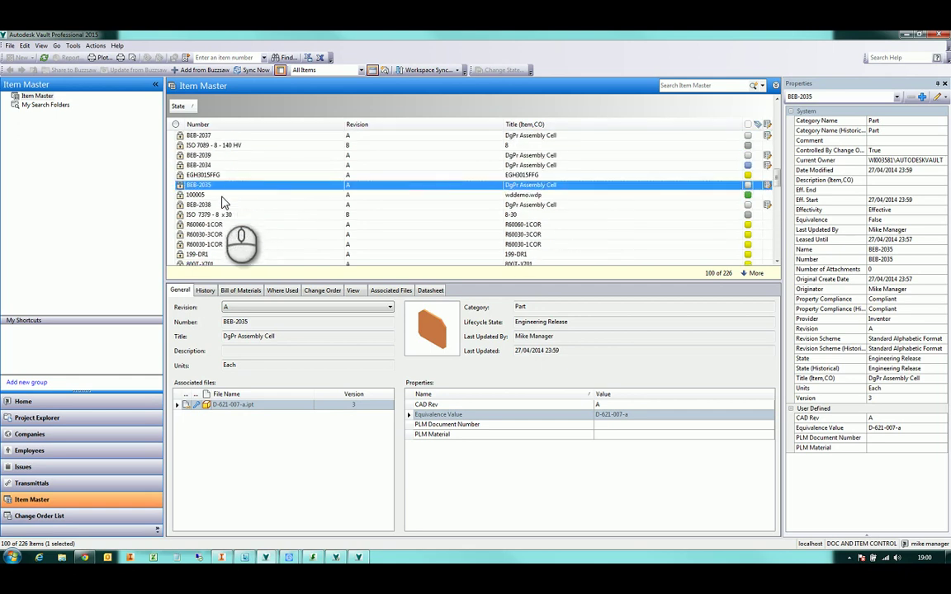
scroll(222, 202, "up", 5)
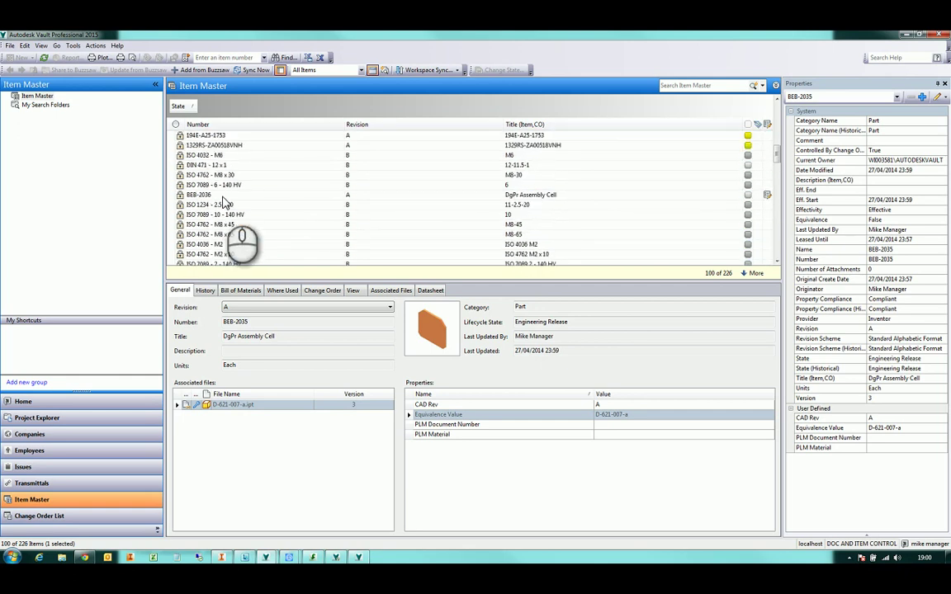
scroll(223, 202, "up", 8)
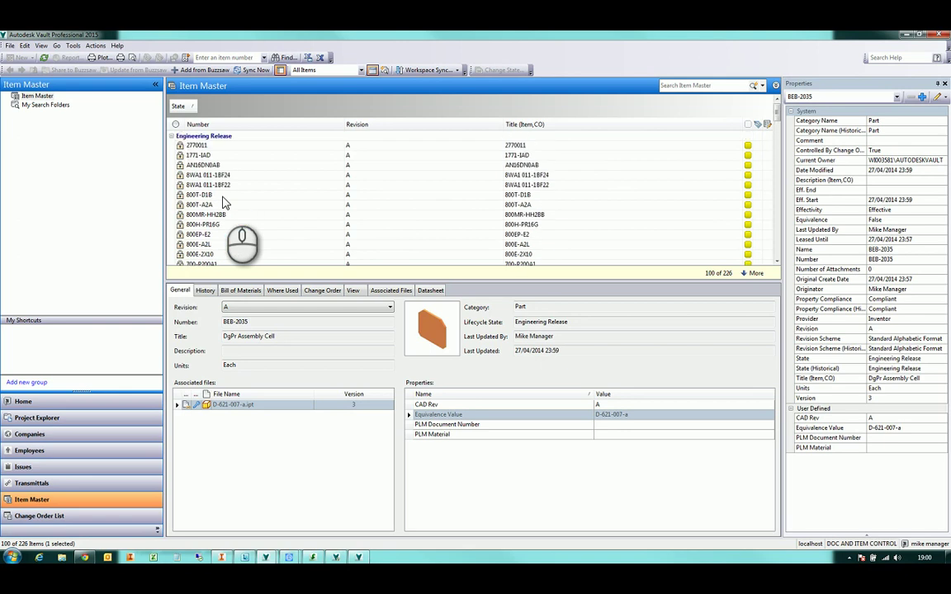
Browse the Controller Cabinet Electrical project's Electrical and Hoffman subfolders
left_click(47, 417)
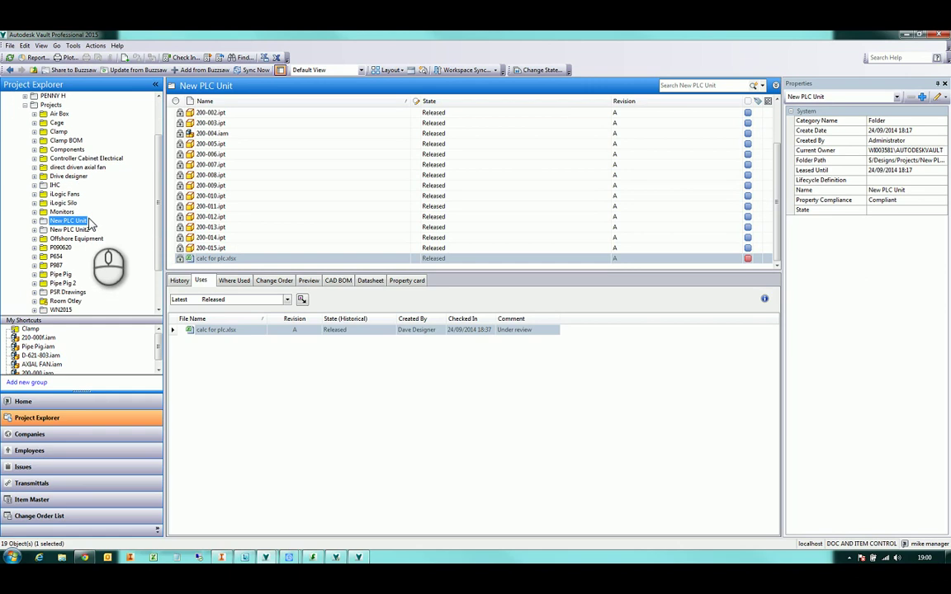
double_click(72, 159)
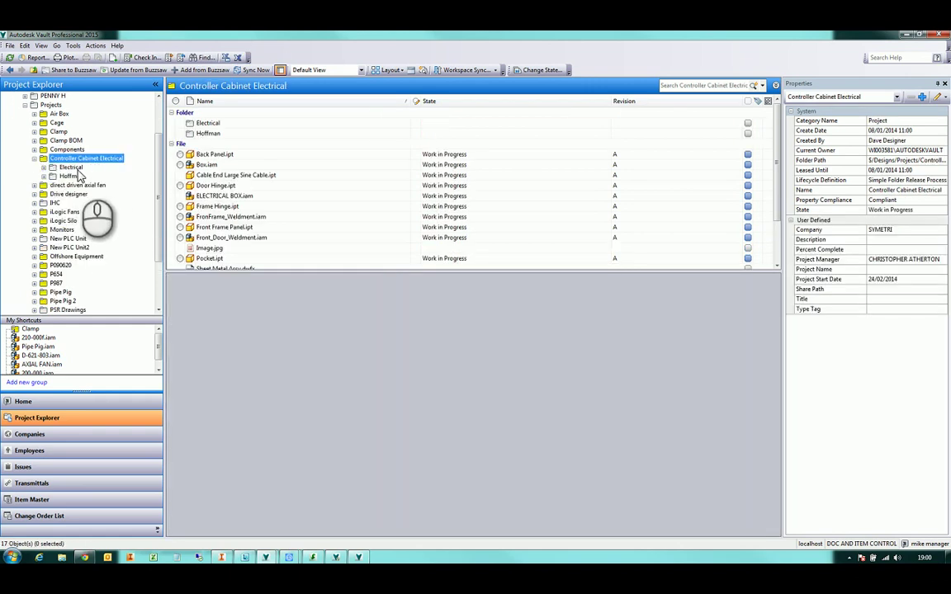
left_click(72, 168)
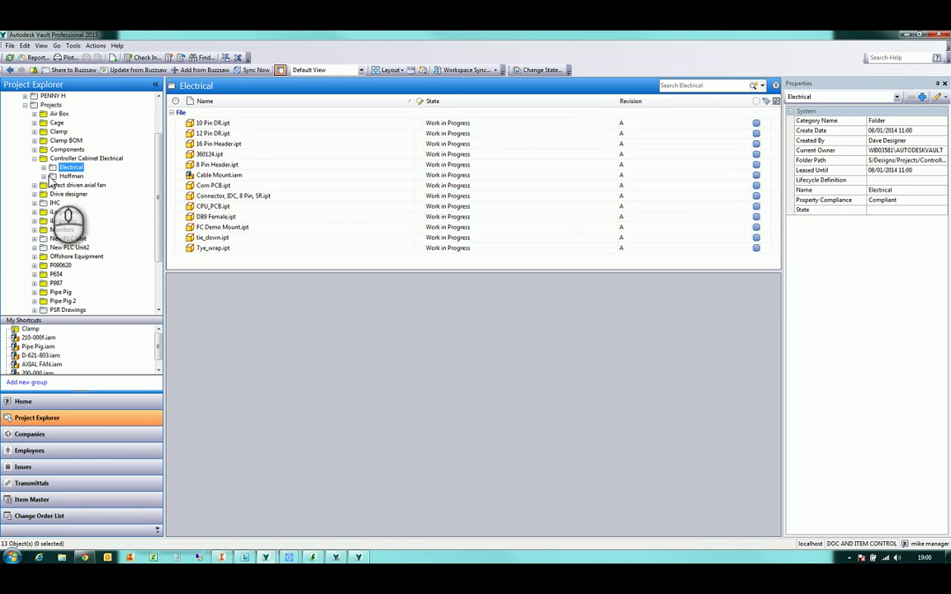
double_click(70, 177)
left_click(72, 167)
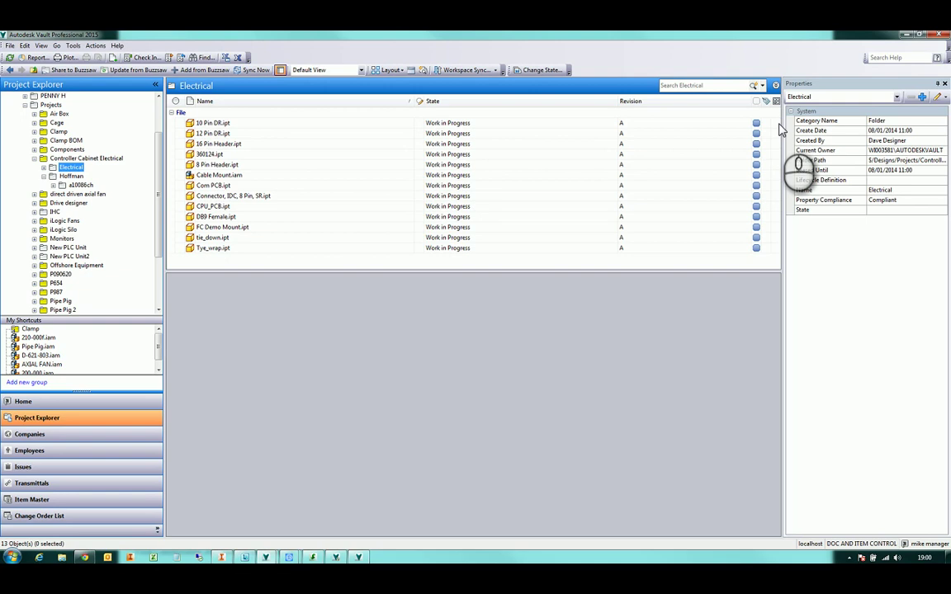
left_click(87, 158)
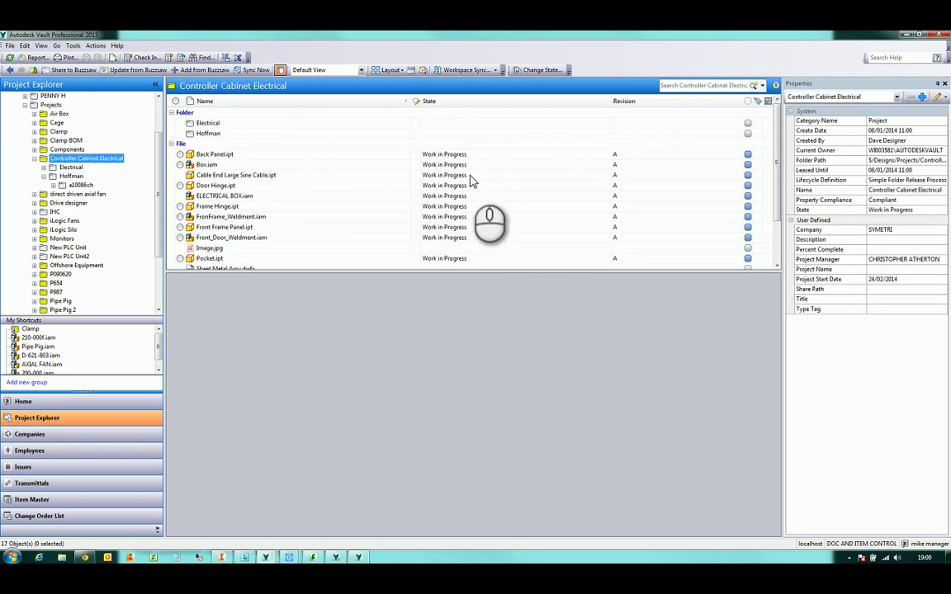
Expand Components, open Electrical Controls and show what wddemo.wdp uses
left_click(33, 149)
left_click(81, 158)
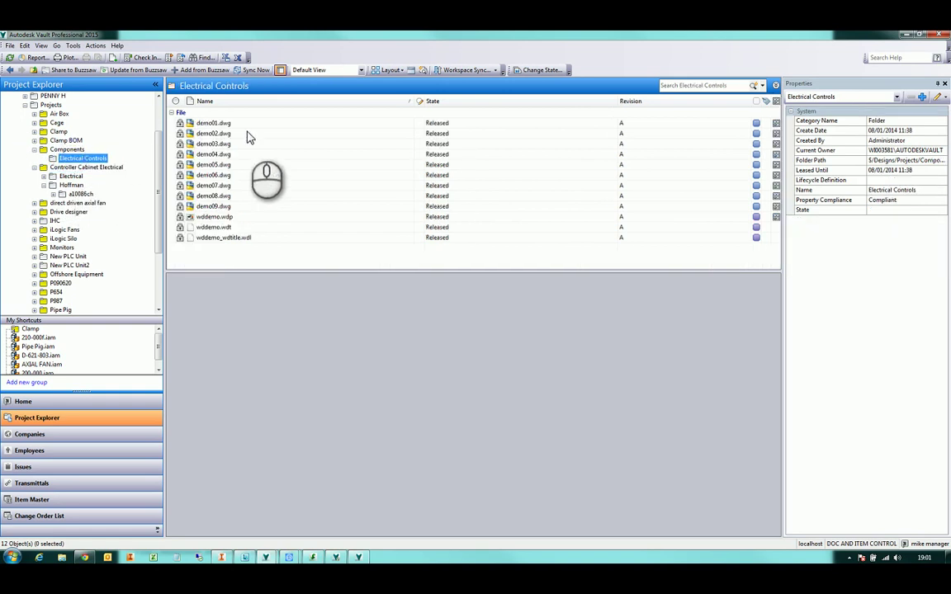
left_click(309, 218)
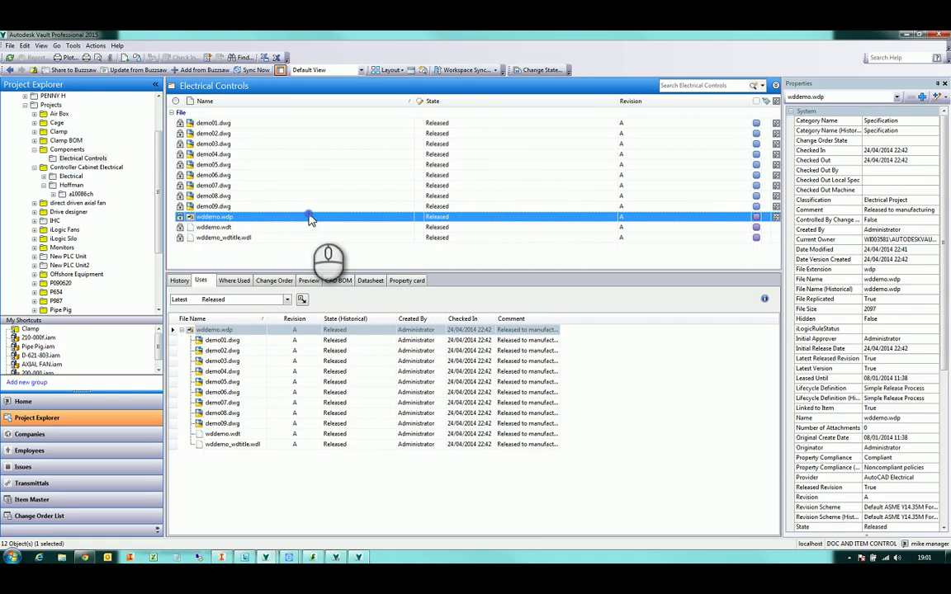
Go to item 100005 from wddemo.wdp, then switch back to the 200-000 bill of materials
right_click(709, 216)
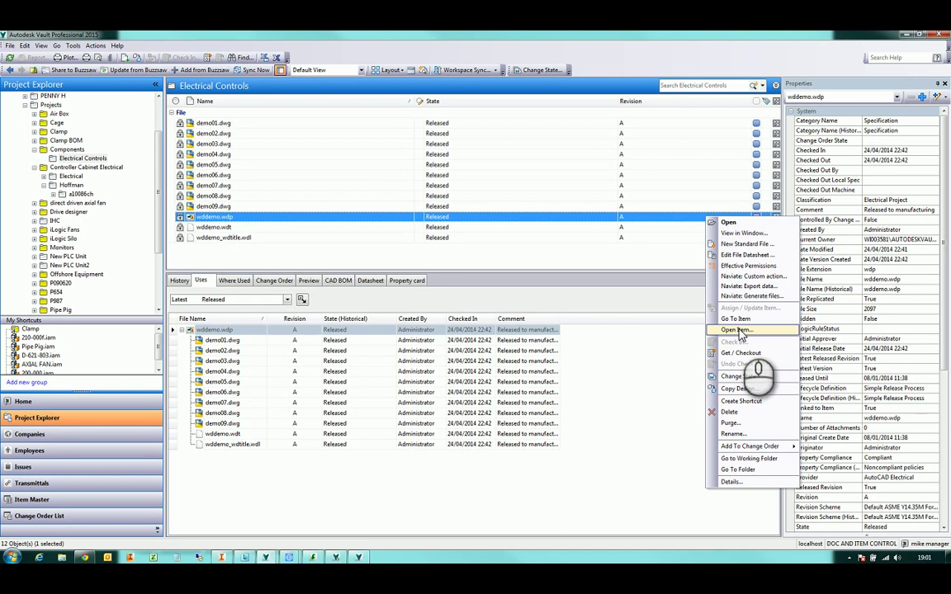
left_click(741, 319)
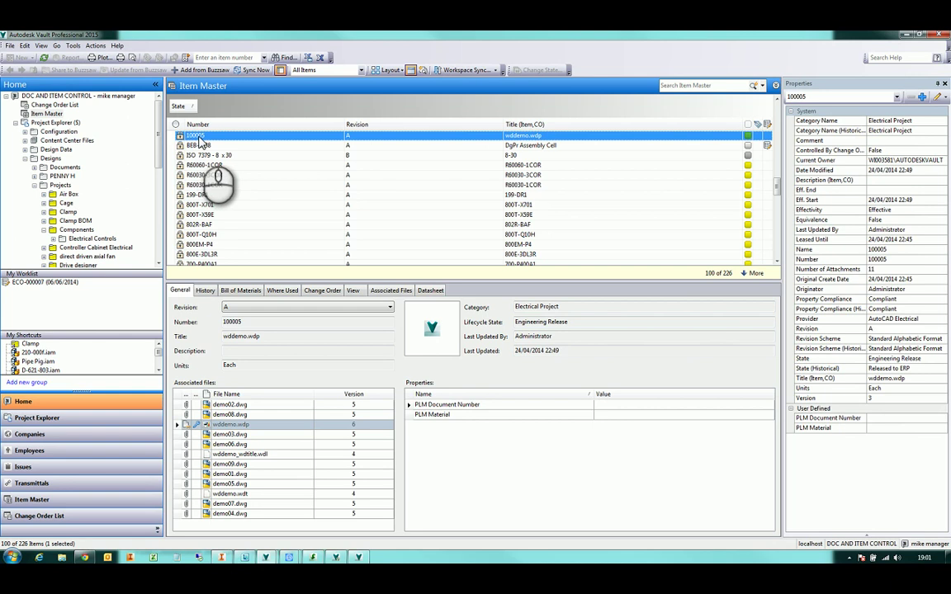
mouse_move(266, 558)
left_click(328, 531)
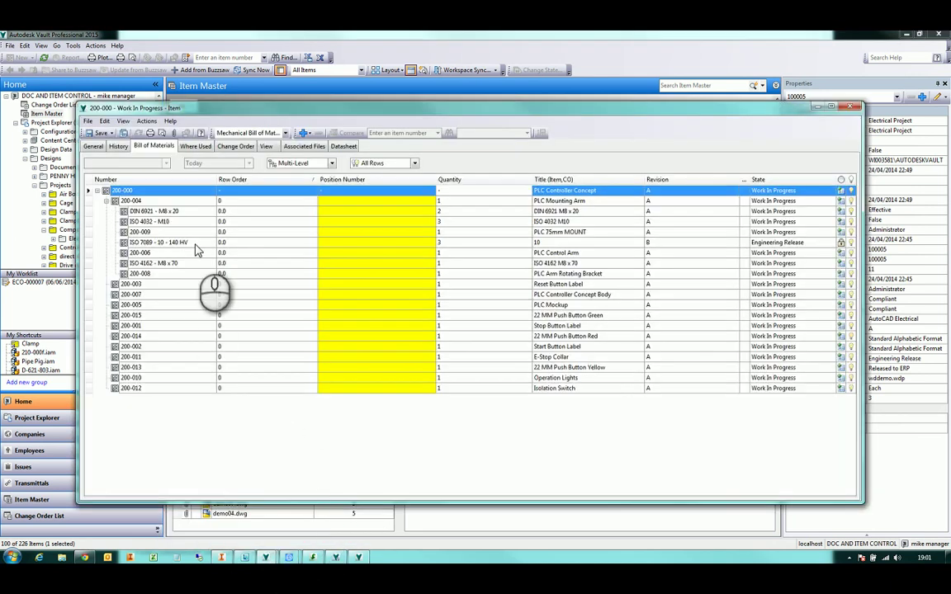
Add existing item 100005 as a 200-000 BOM row, found by searching '1*5' sorted by Number
right_click(130, 192)
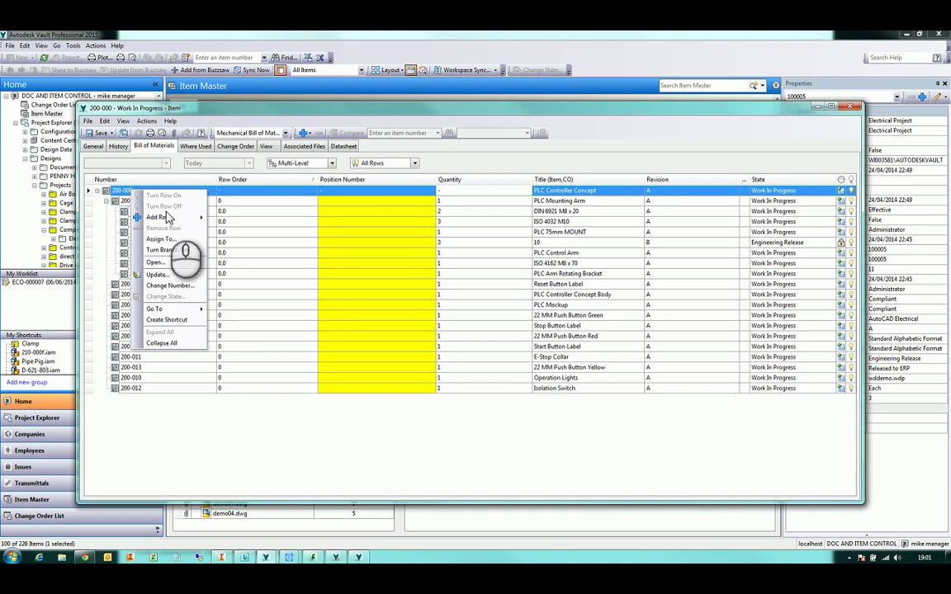
left_click(231, 229)
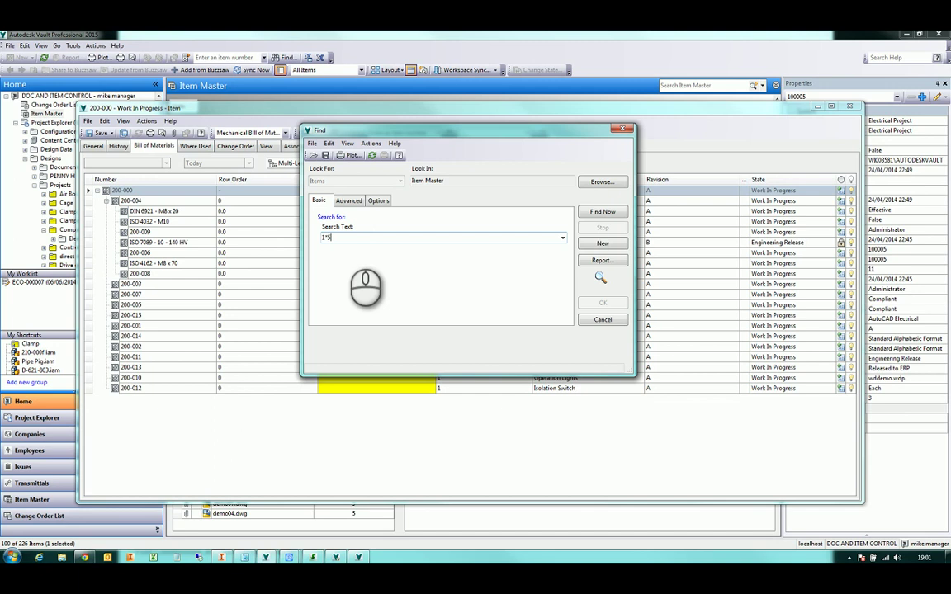
type("1*5")
key("Return")
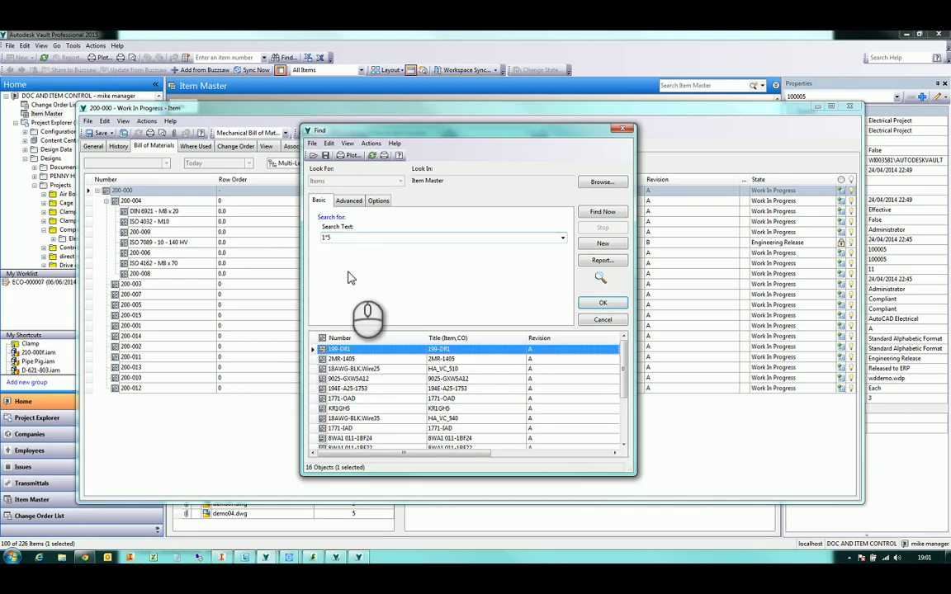
left_click(385, 379)
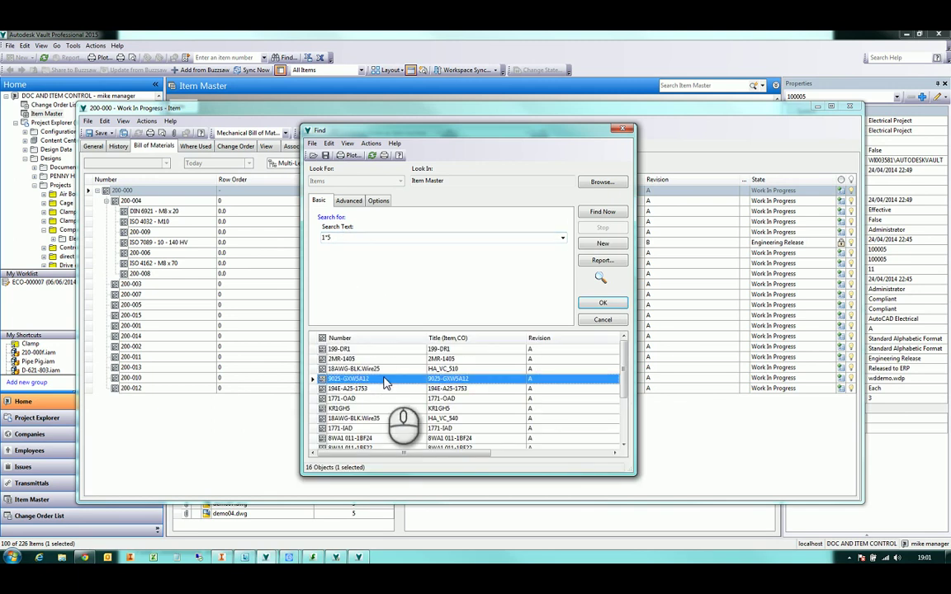
left_click(379, 337)
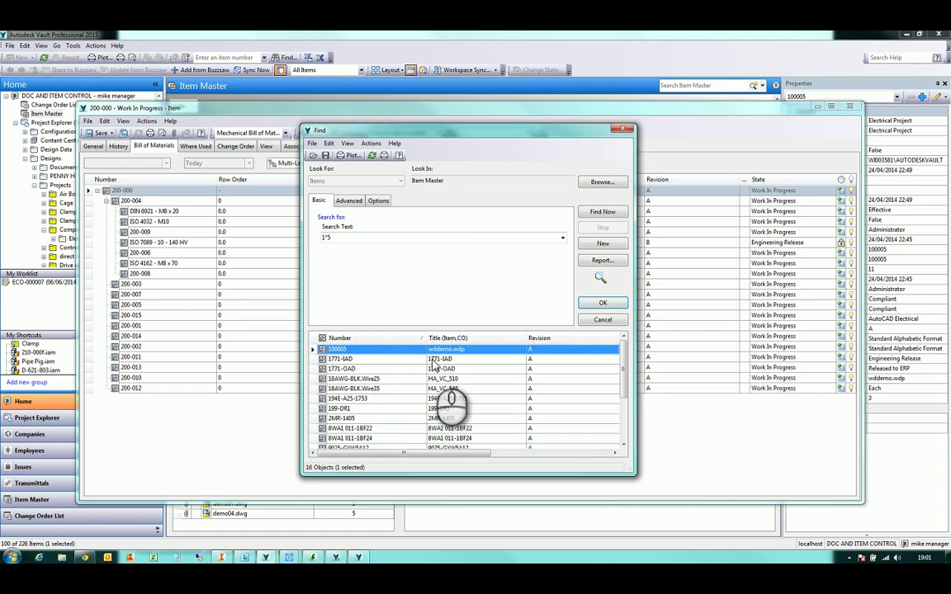
left_click(602, 303)
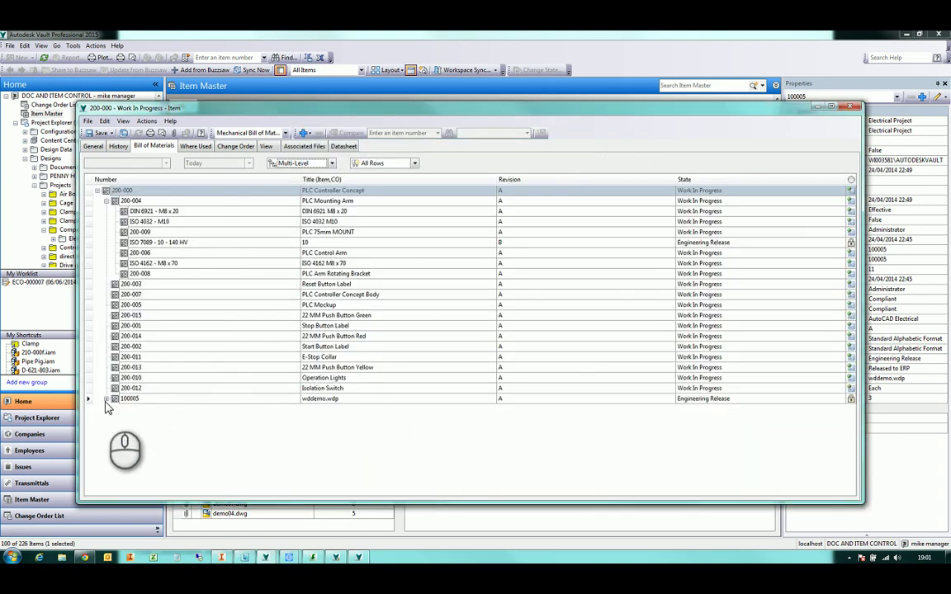
Expand item 100005 to review its nested electrical components
left_click(105, 400)
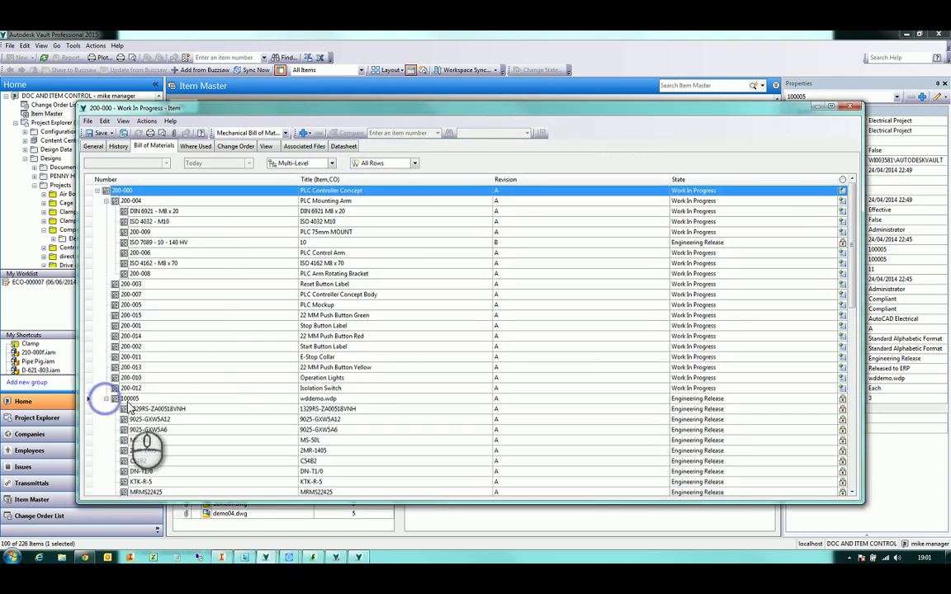
scroll(192, 380, "down", 10)
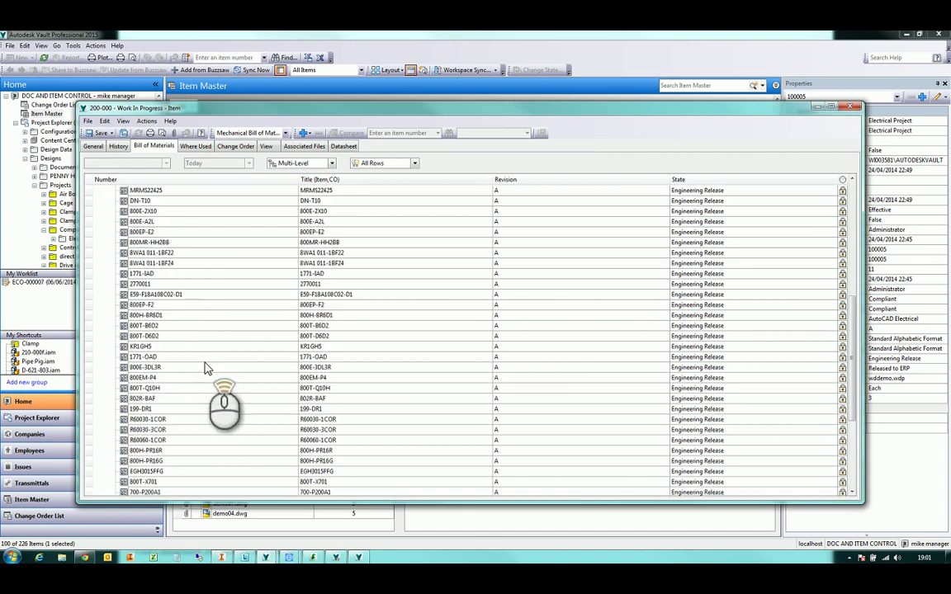
scroll(208, 366, "up", 10)
scroll(208, 367, "up", 2)
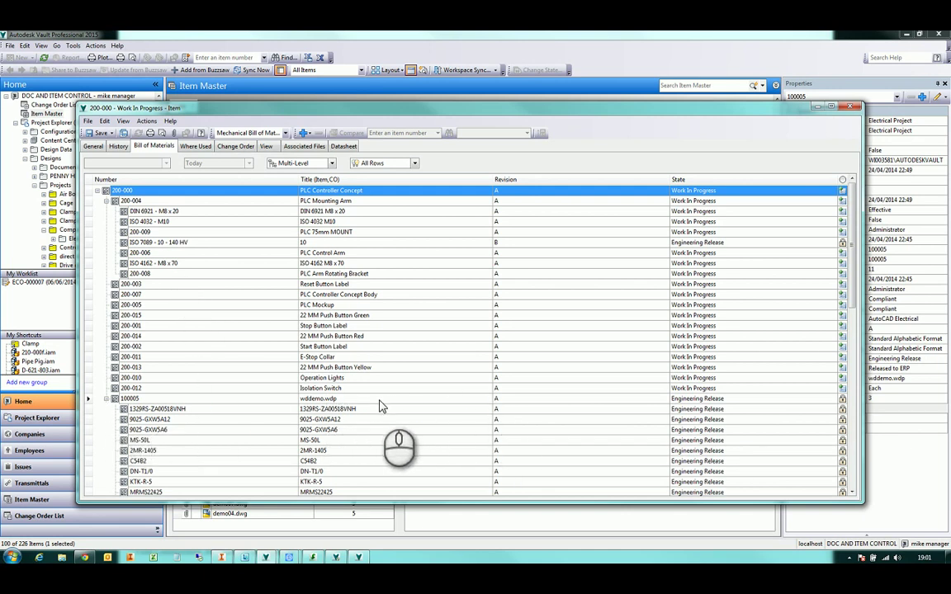
scroll(380, 406, "down", 10)
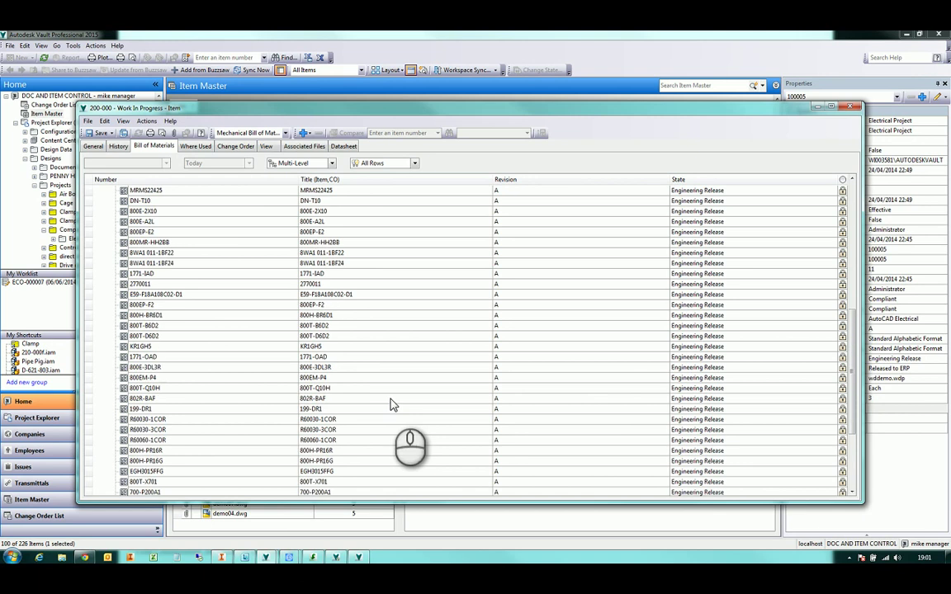
scroll(388, 388, "up", 10)
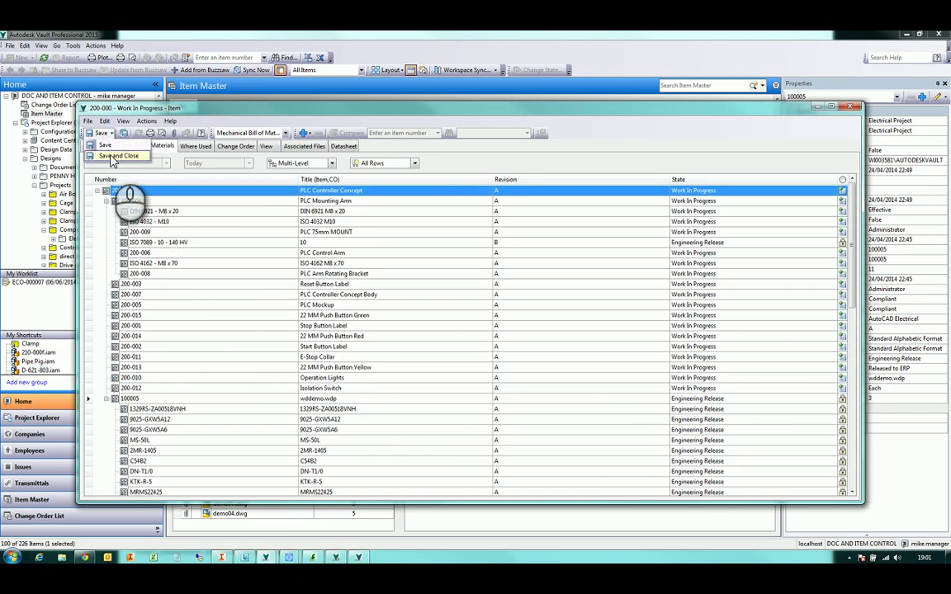
Save and close the BOM, then jump from 200-000.iam in New PLC Unit to item 200-000
left_click(116, 155)
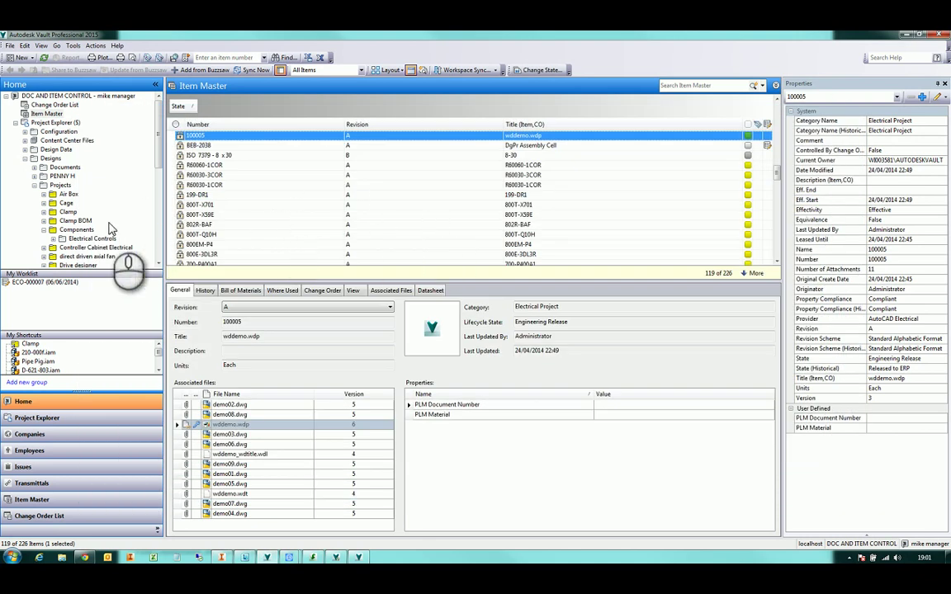
scroll(83, 215, "down", 6)
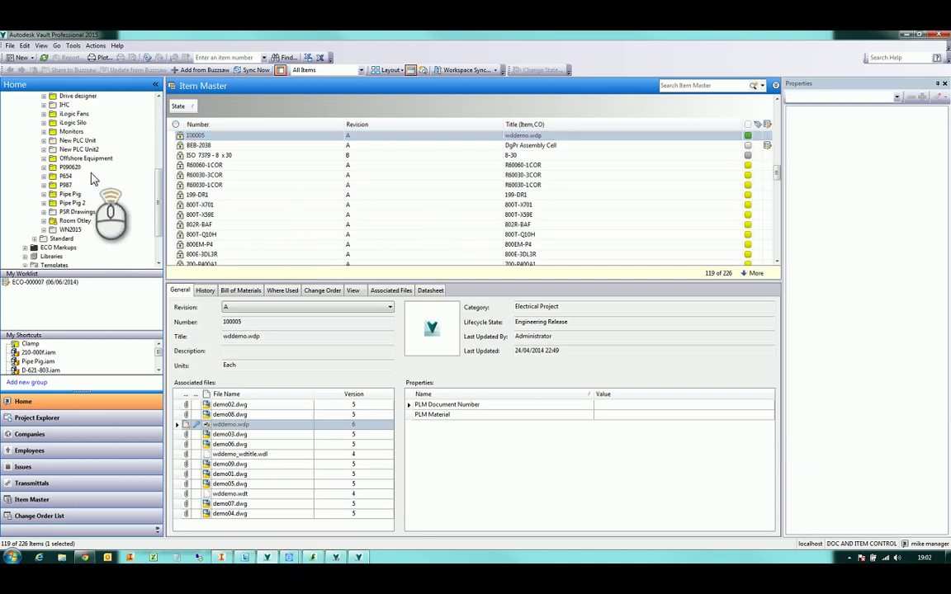
left_click(77, 140)
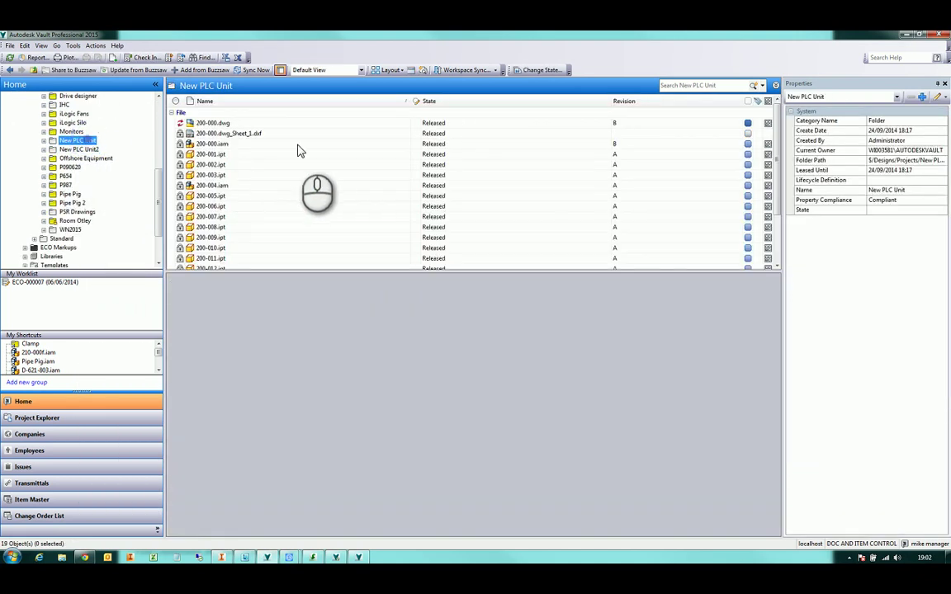
left_click(277, 144)
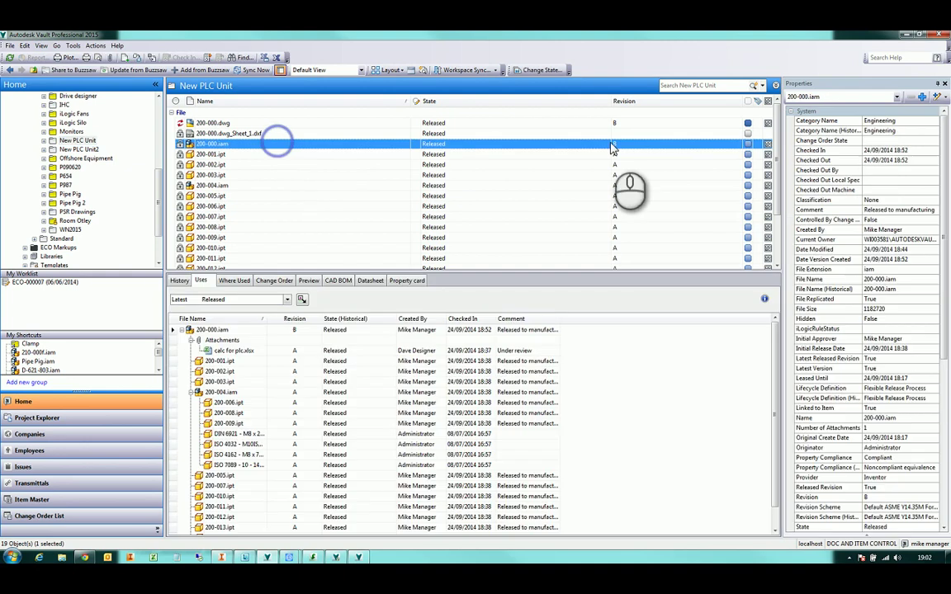
left_click(768, 147, "ctrl")
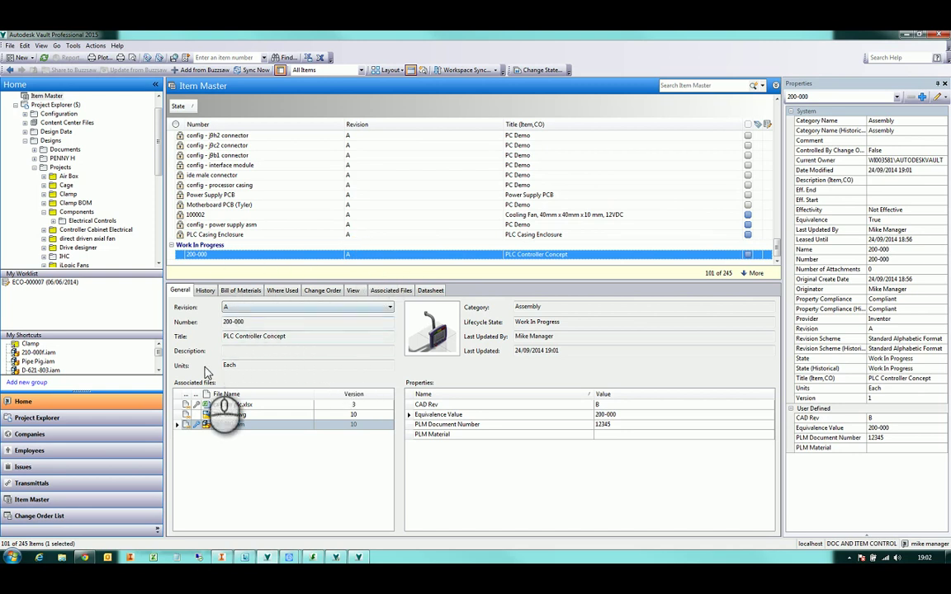
From item 200-000's bill of materials, go to component item 100005
left_click(240, 291)
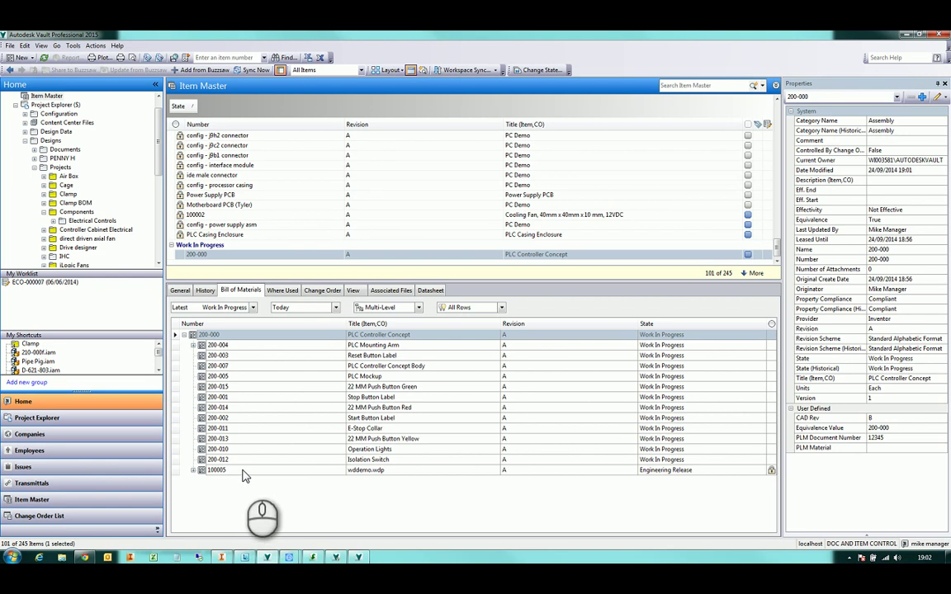
left_click(245, 472)
right_click(244, 473)
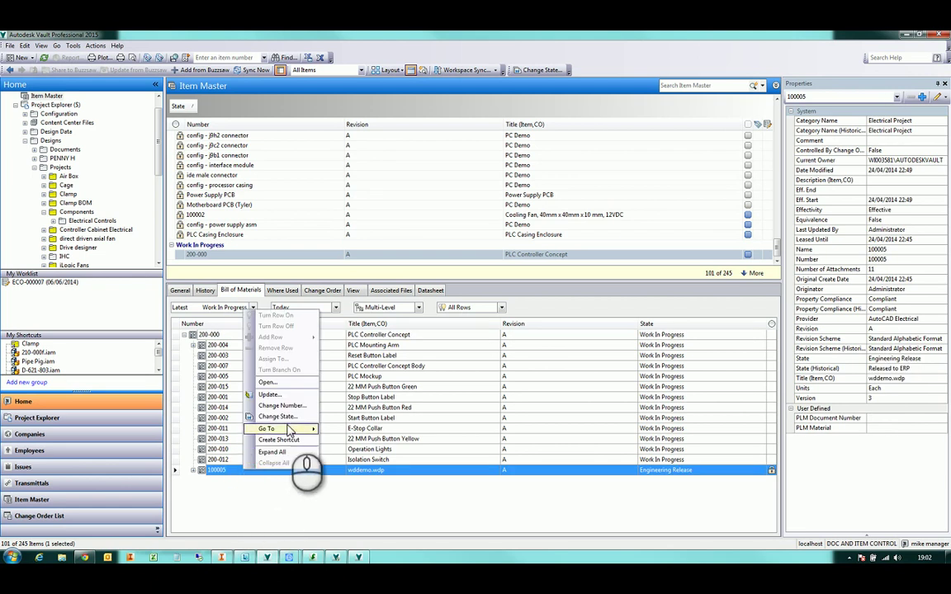
mouse_move(299, 430)
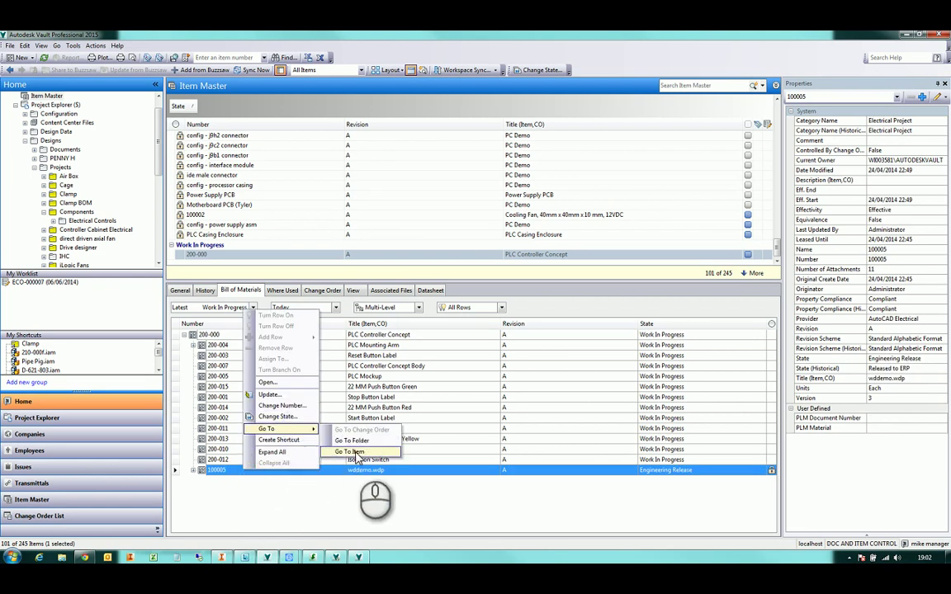
left_click(333, 448)
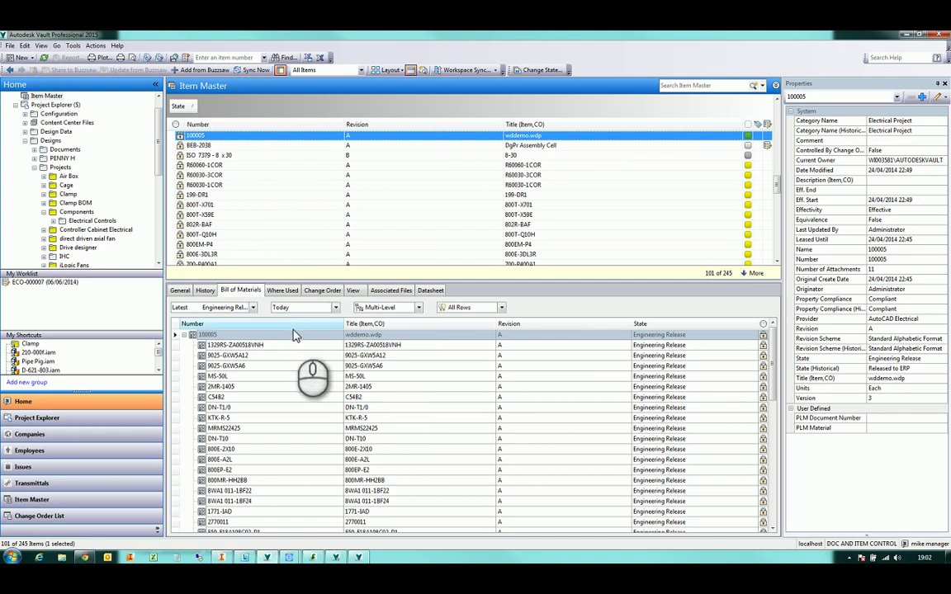
Review 100005's components, then show its Where Used listing parent 200-000
left_click(418, 308)
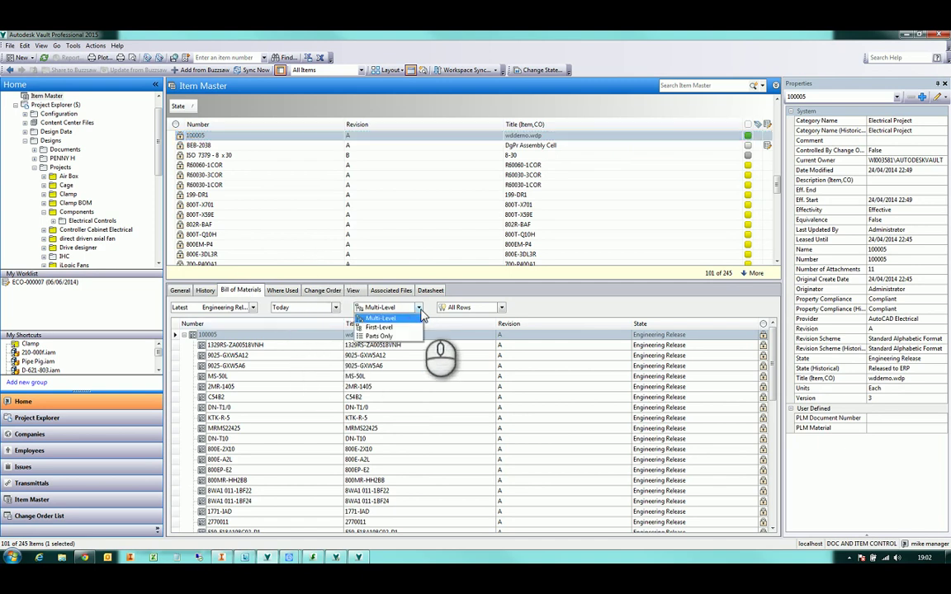
left_click(419, 311)
left_click(488, 368)
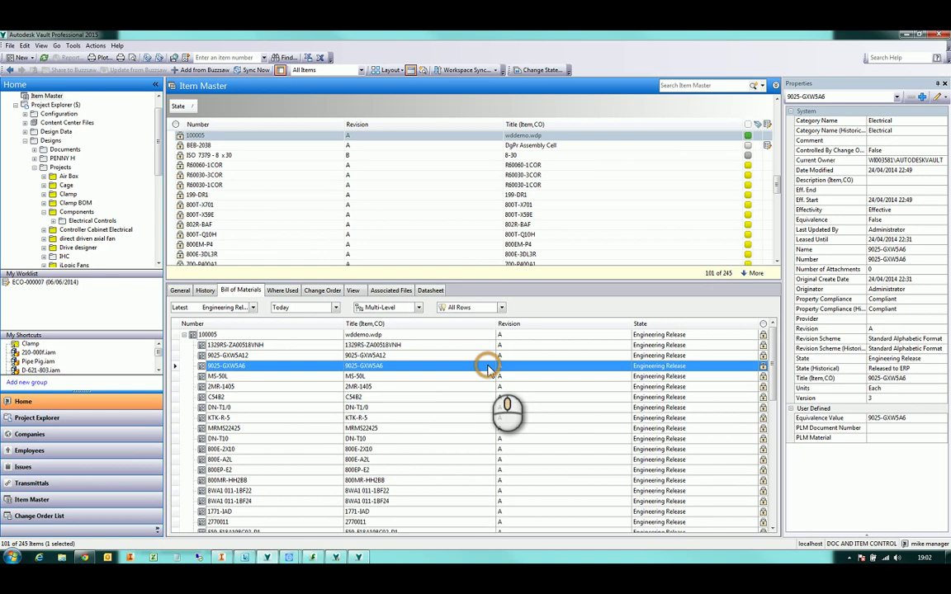
scroll(488, 369, "down", 5)
scroll(488, 372, "up", 5)
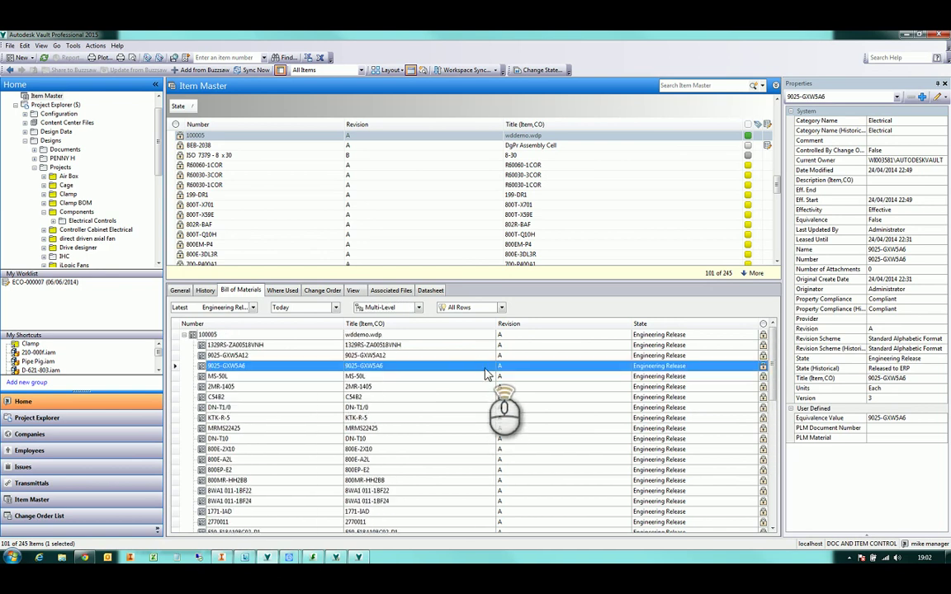
left_click(482, 337)
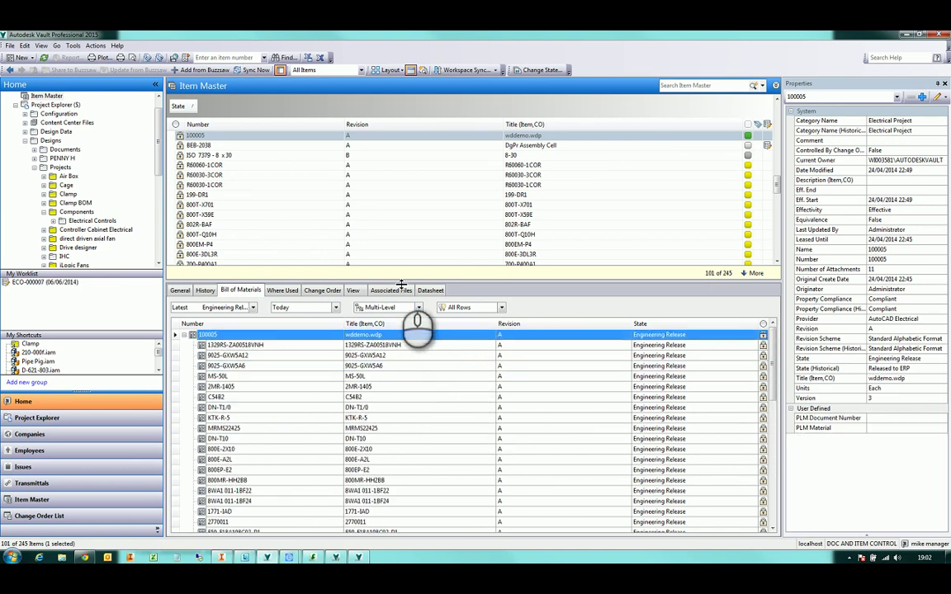
left_click(280, 290)
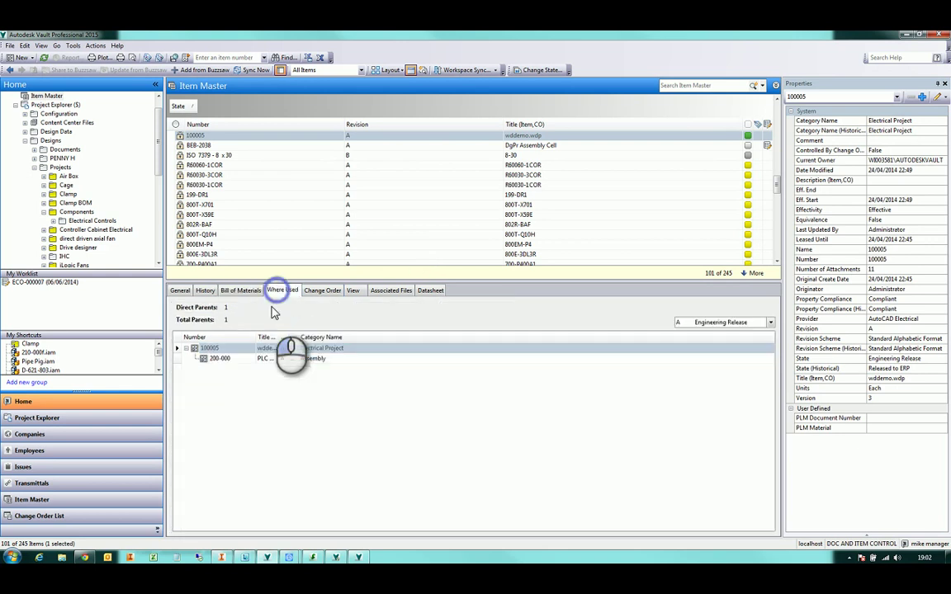
Go back to parent item 200-000 and expand 200-004 in its bill of materials
left_click(219, 358)
right_click(238, 359)
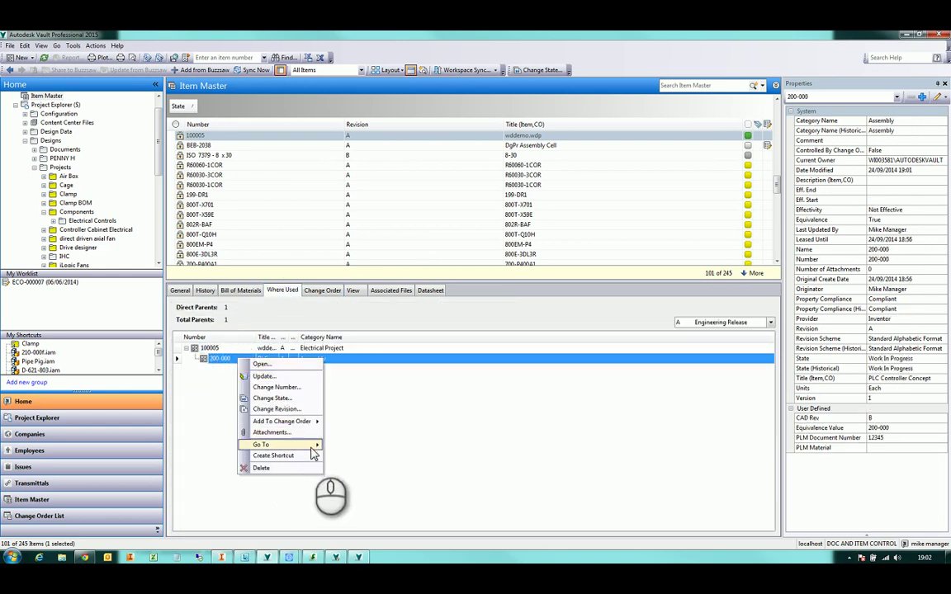
mouse_move(318, 444)
left_click(365, 463)
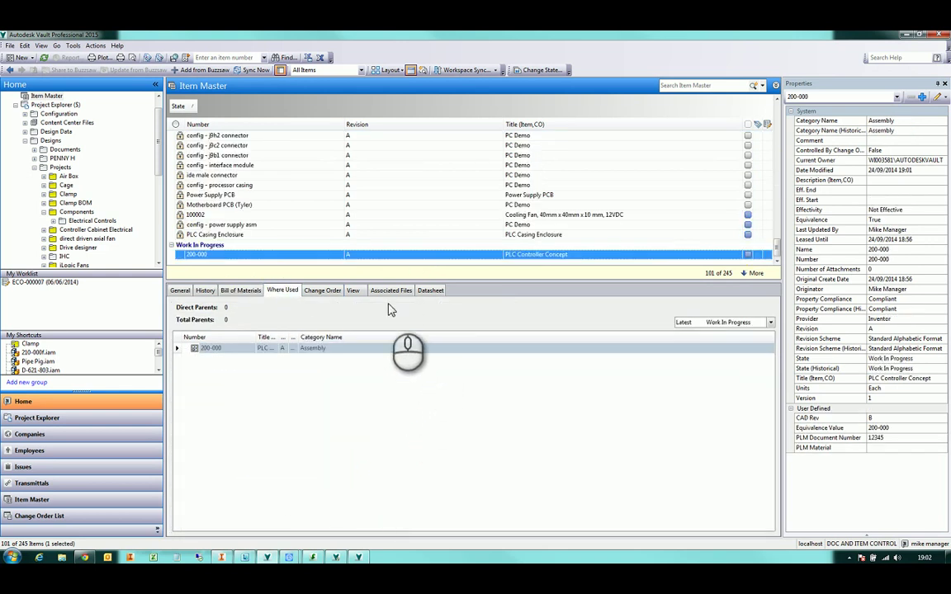
left_click(234, 293)
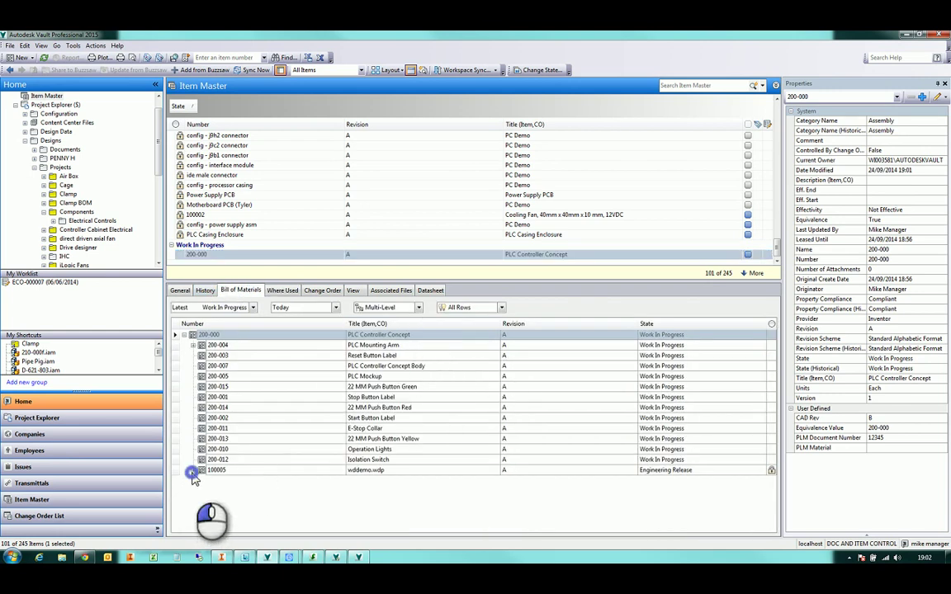
left_click(192, 477)
left_click(193, 345)
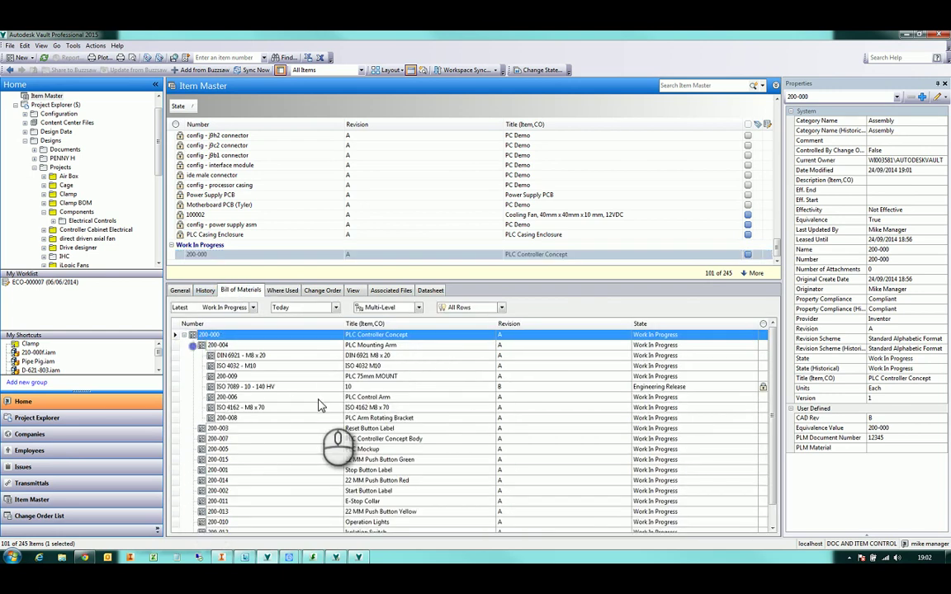
Switch the BOM view to First-Level, then Parts Only, and open item 200-000 read-only
left_click(419, 308)
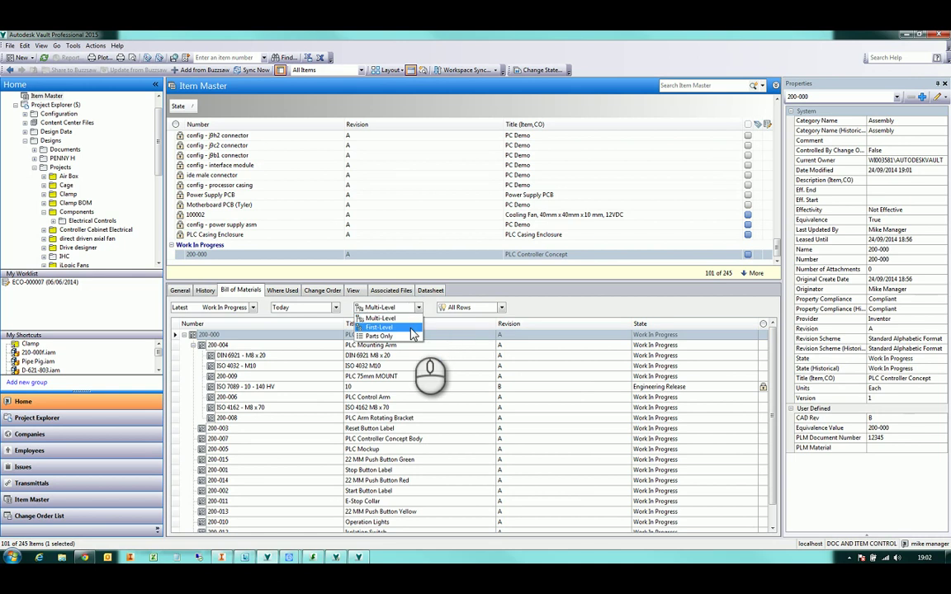
left_click(411, 328)
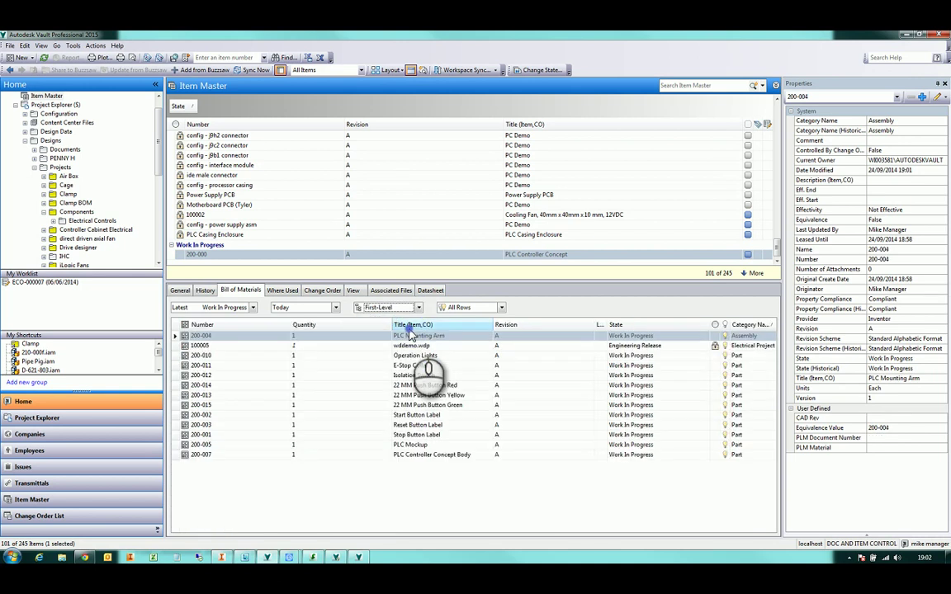
left_click(419, 308)
left_click(404, 337)
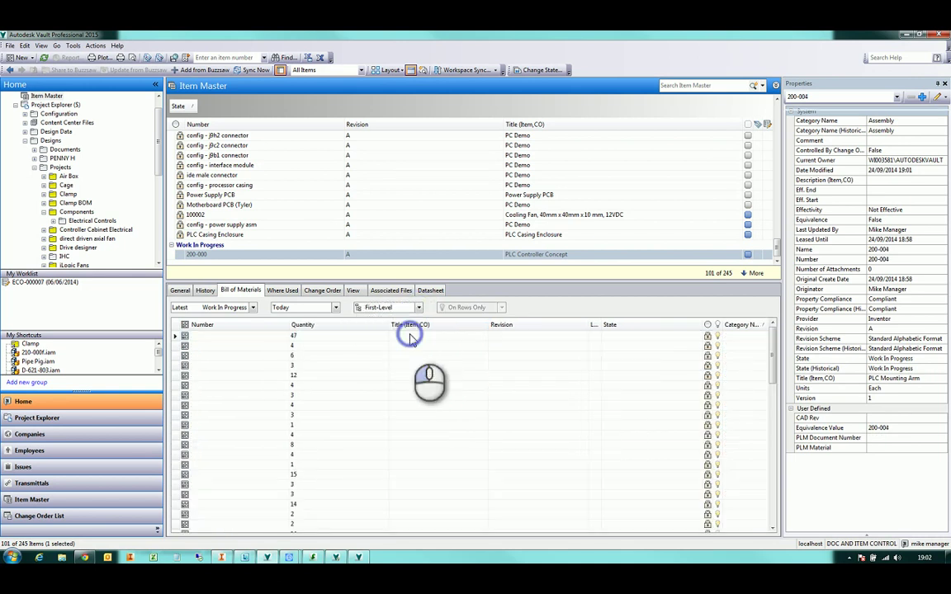
scroll(542, 387, "down", 5)
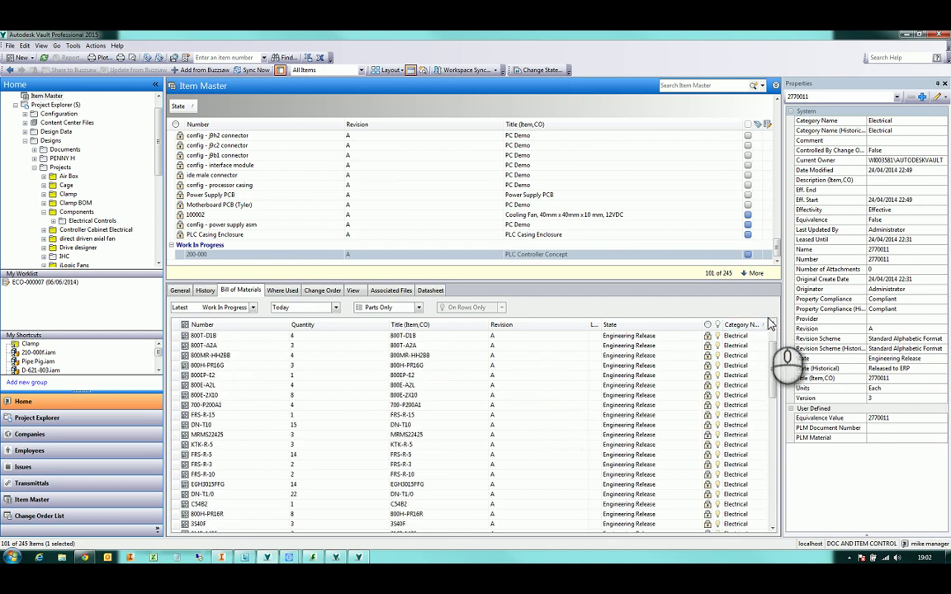
right_click(327, 255)
left_click(348, 263)
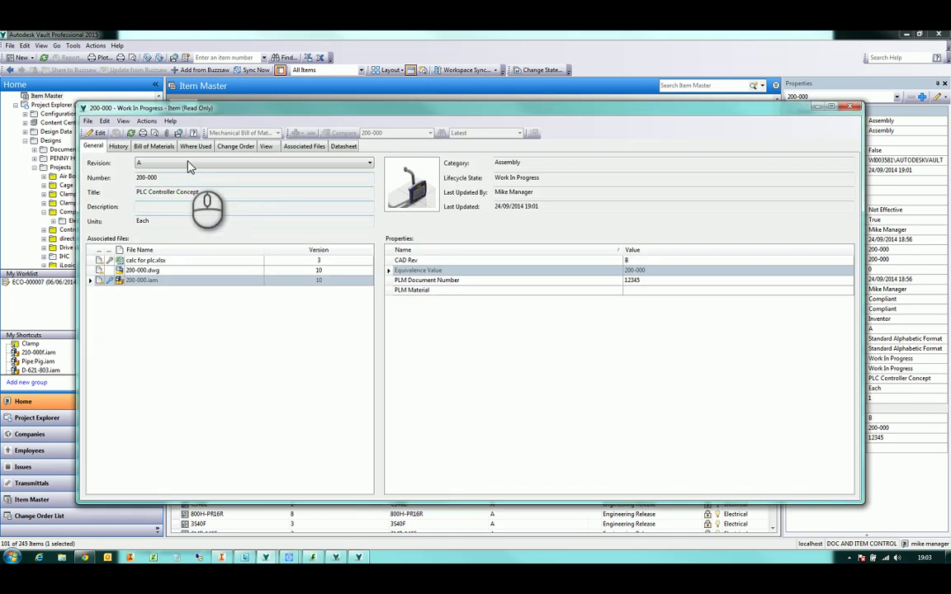
Show the item window's bill of materials as Parts Only and inspect the Category Name column
left_click(157, 147)
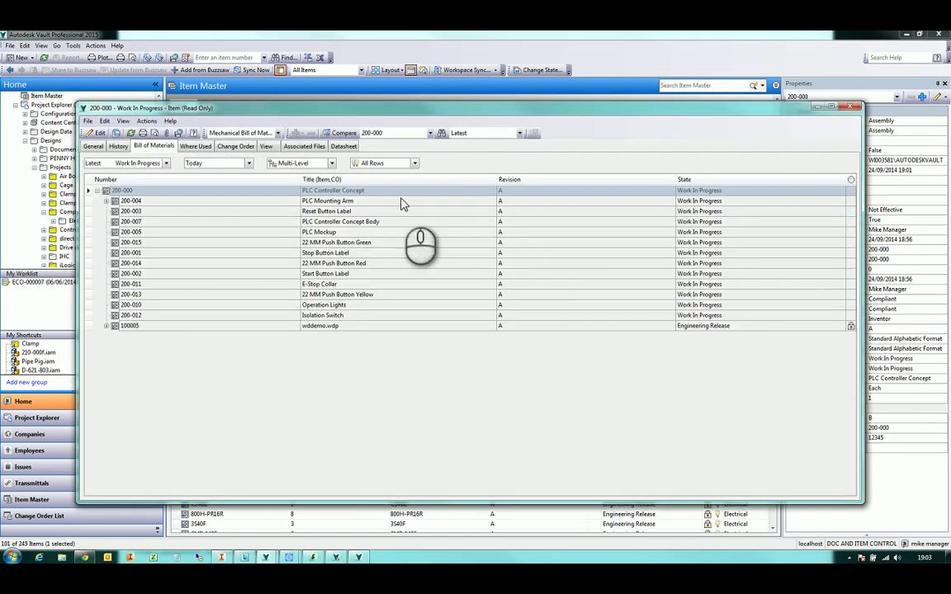
left_click(324, 162)
left_click(314, 194)
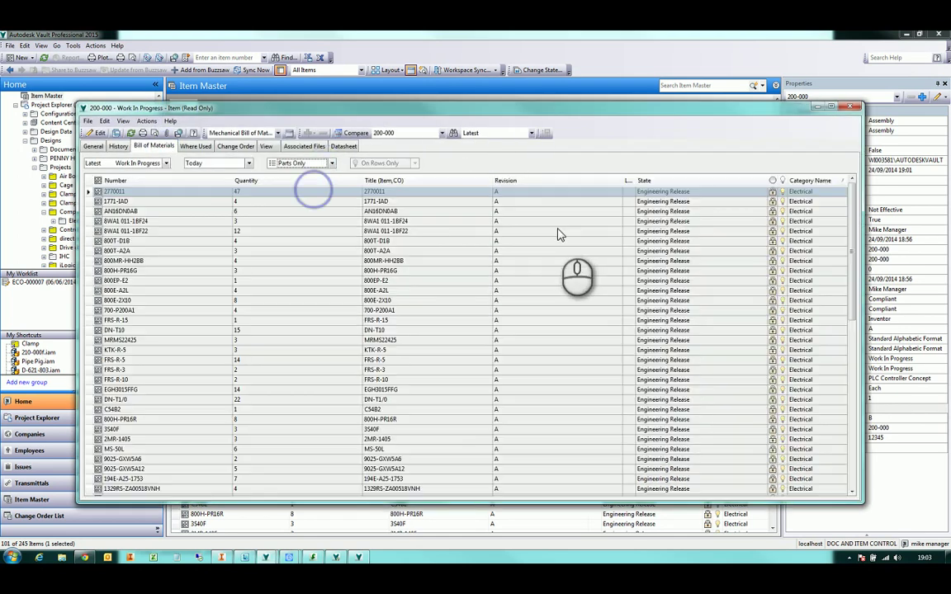
right_click(844, 182)
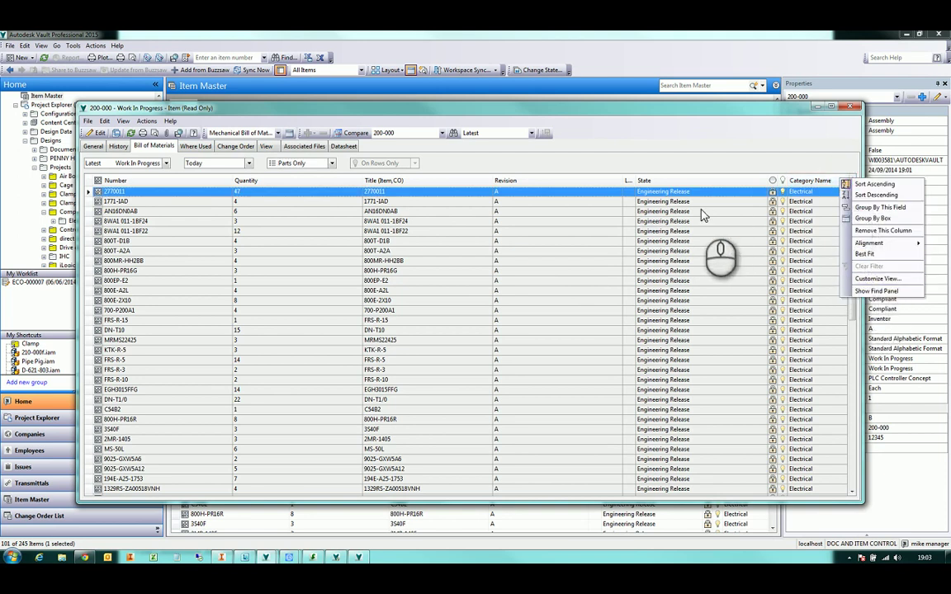
left_click(783, 162)
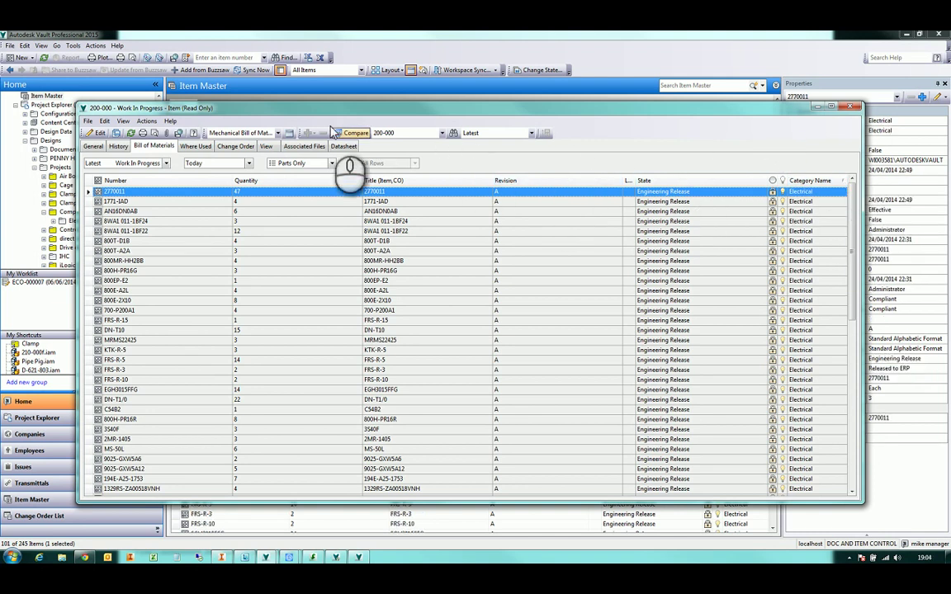
Enable the group-by area, group the parts by Category Name and expand Purchased
left_click(123, 121)
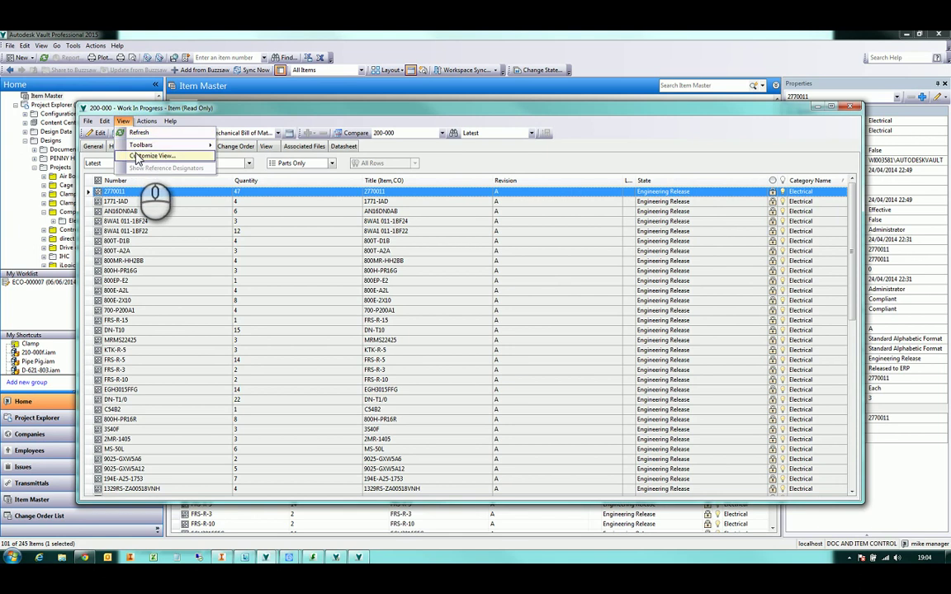
left_click(152, 155)
left_click(408, 300)
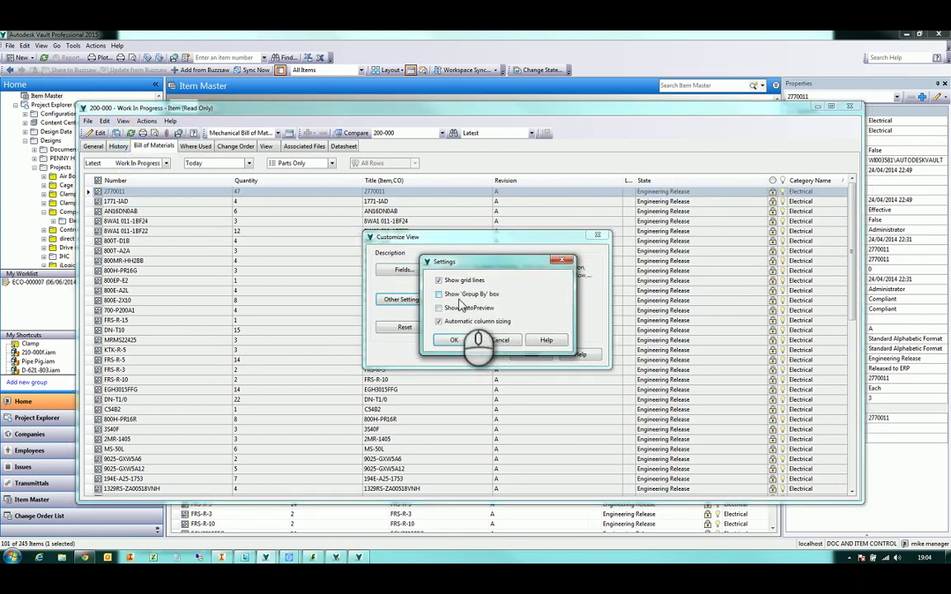
left_click(467, 295)
left_click(453, 340)
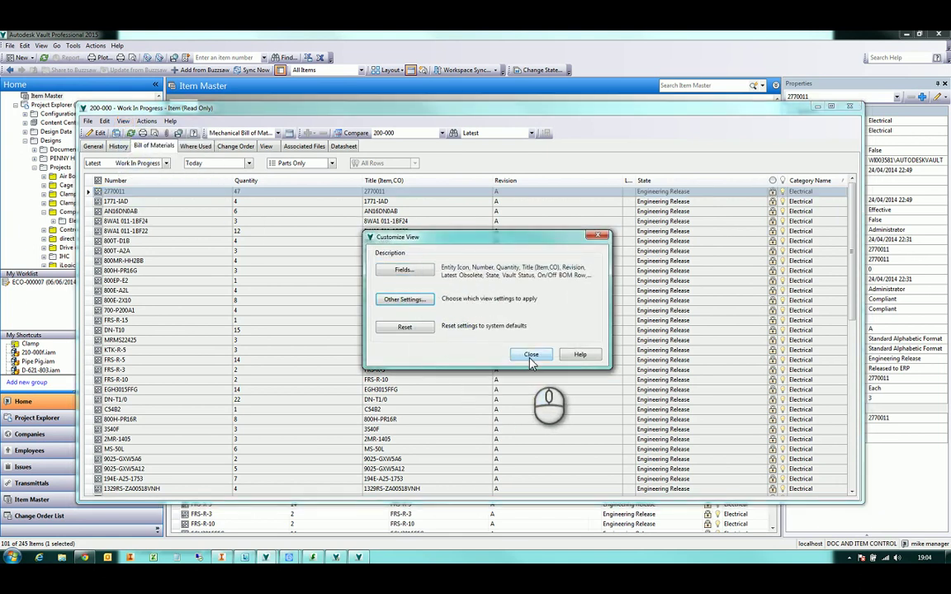
left_click(531, 355)
left_click_drag(813, 198, 727, 178)
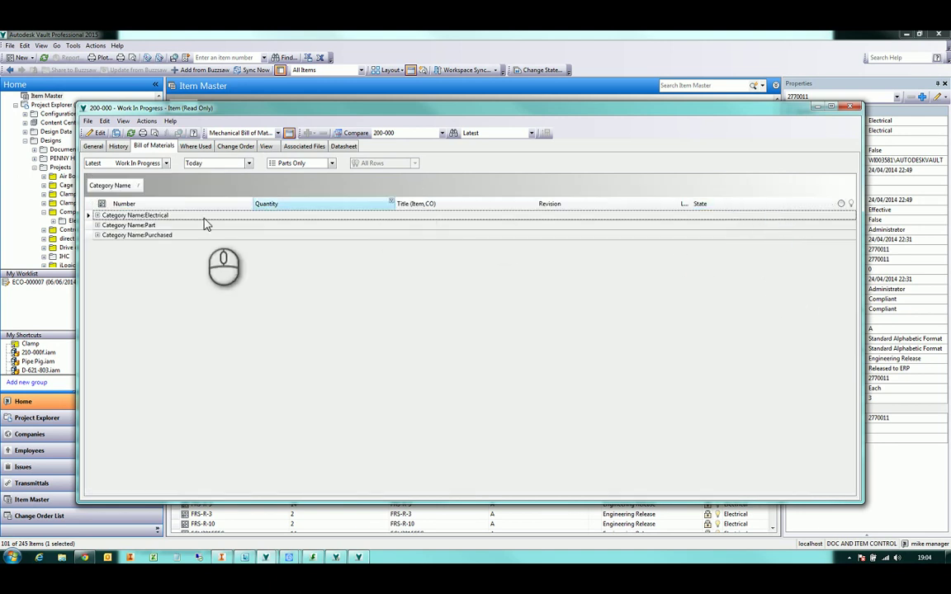
left_click(98, 235)
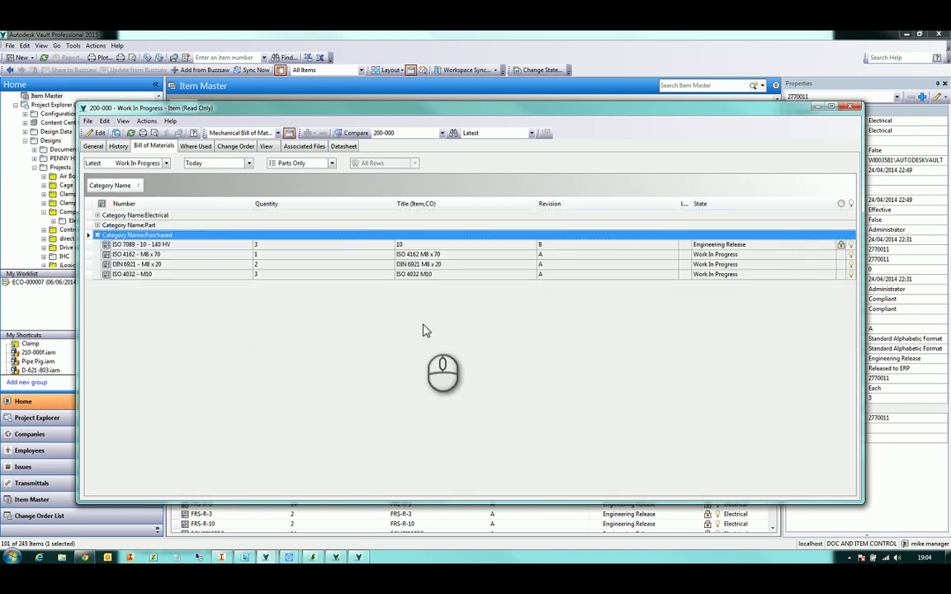
Close the item window, then remove the Category Name grouping from the main parts list
left_click(87, 122)
left_click(102, 219)
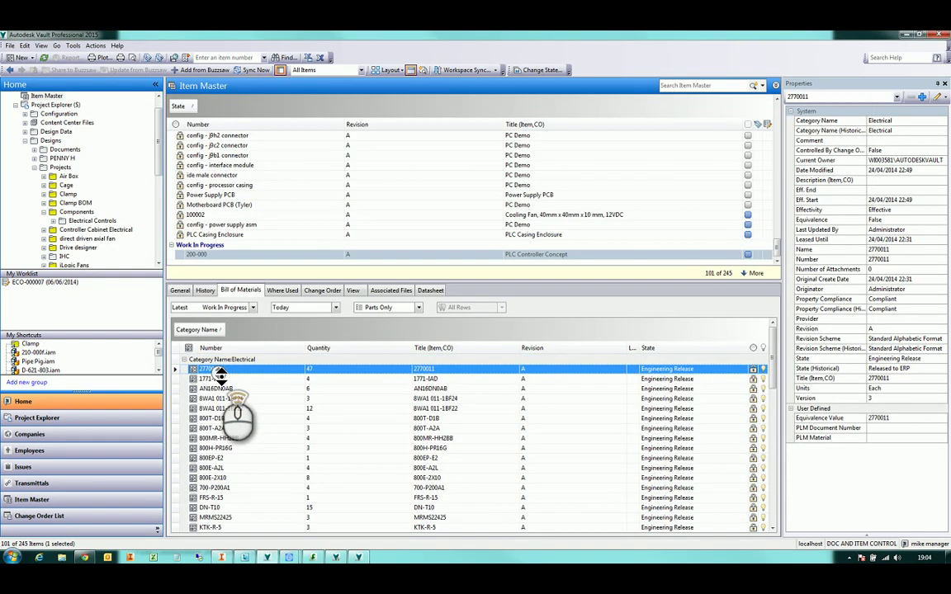
double_click(198, 360)
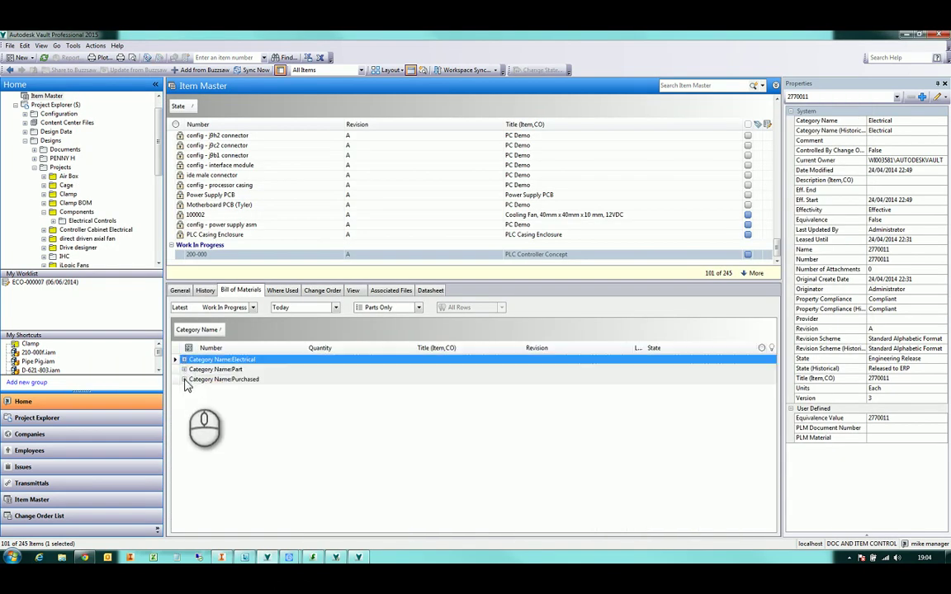
double_click(202, 380)
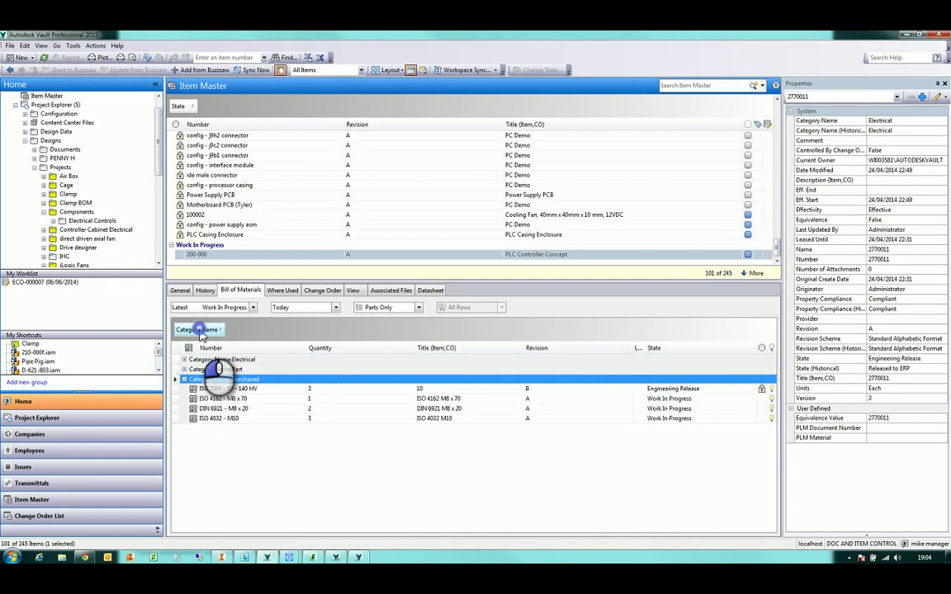
left_click_drag(199, 333, 748, 353)
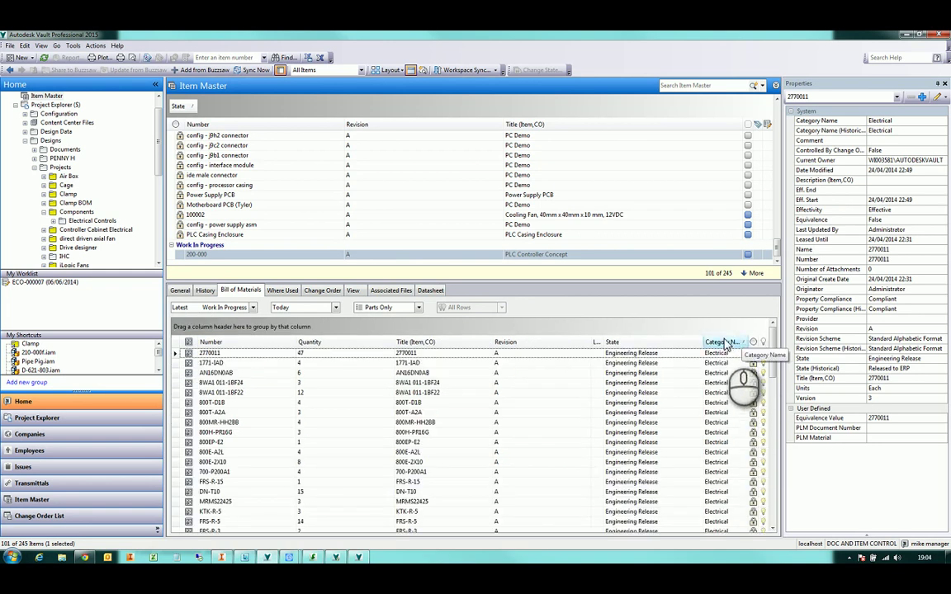
scroll(722, 355, "down", 10)
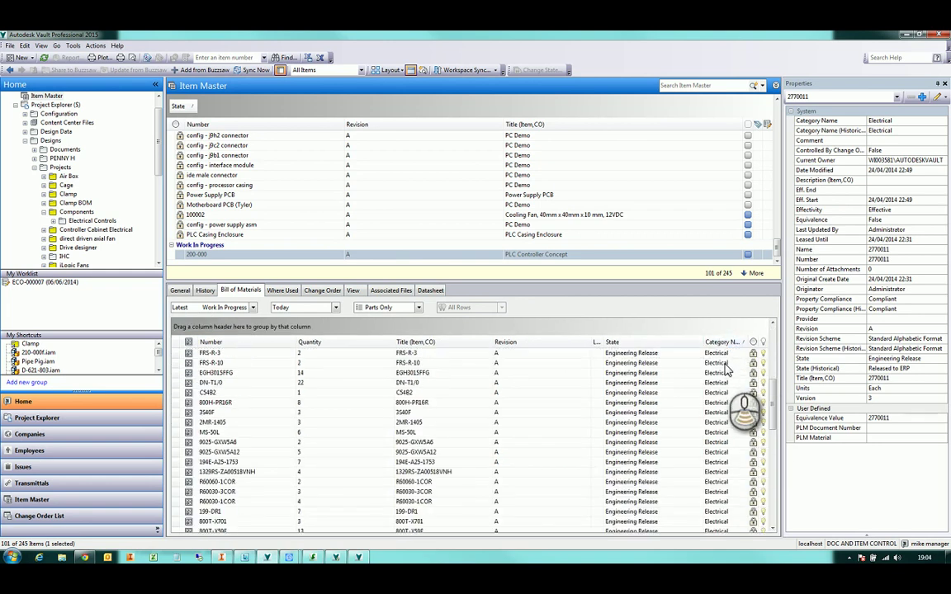
scroll(727, 371, "up", 6)
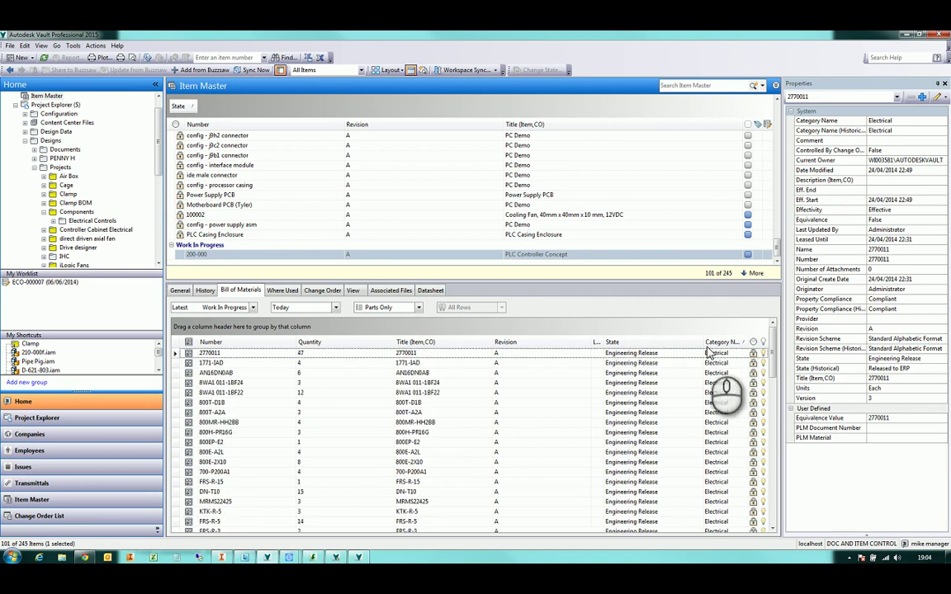
Change the lifecycle state of assembly 200-000 to Pre Release
left_click(530, 256)
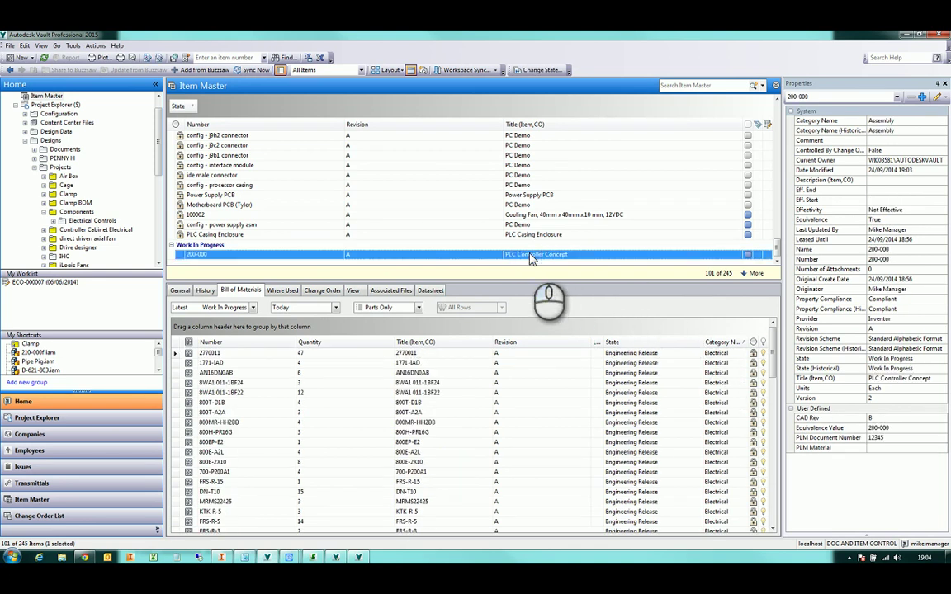
right_click(531, 258)
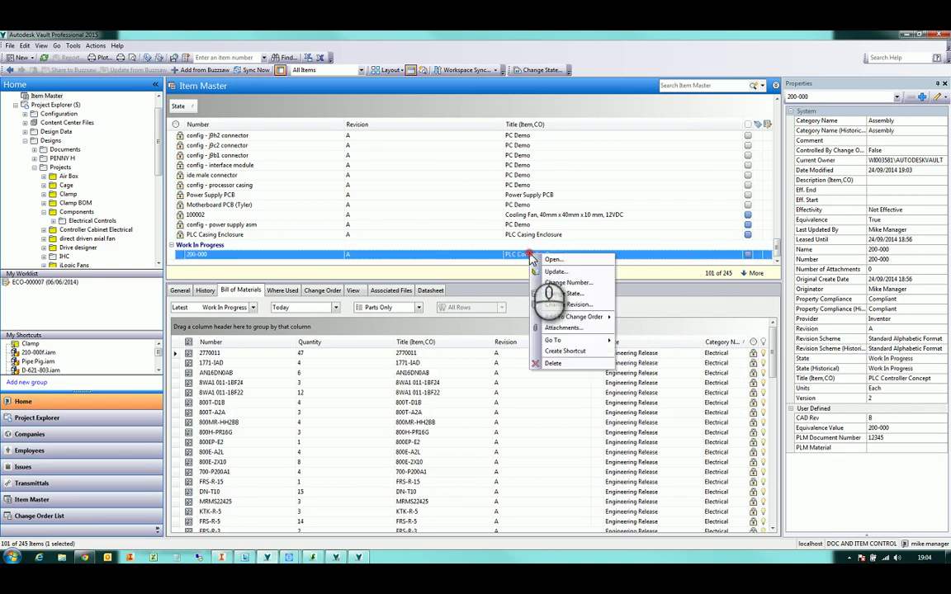
left_click(568, 294)
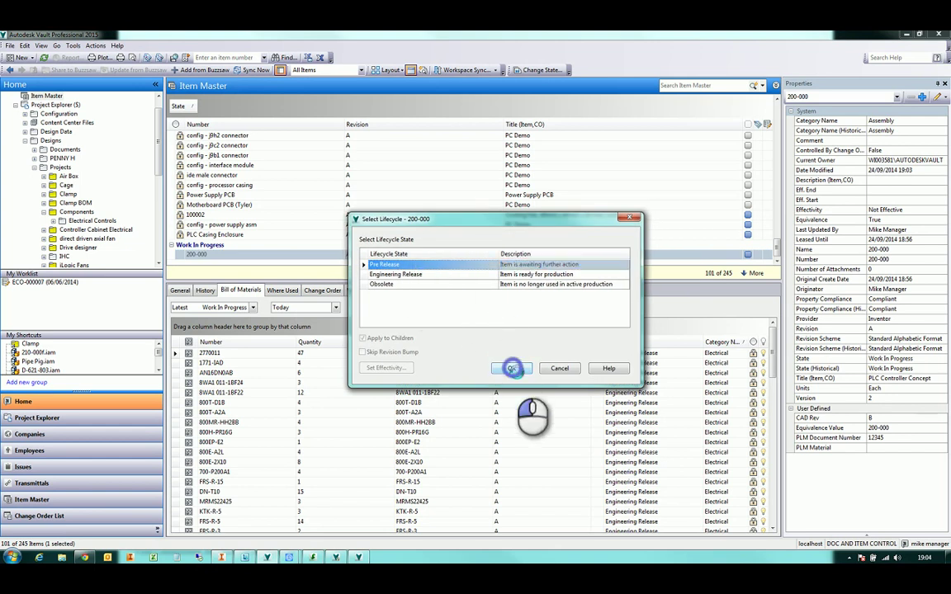
left_click(512, 369)
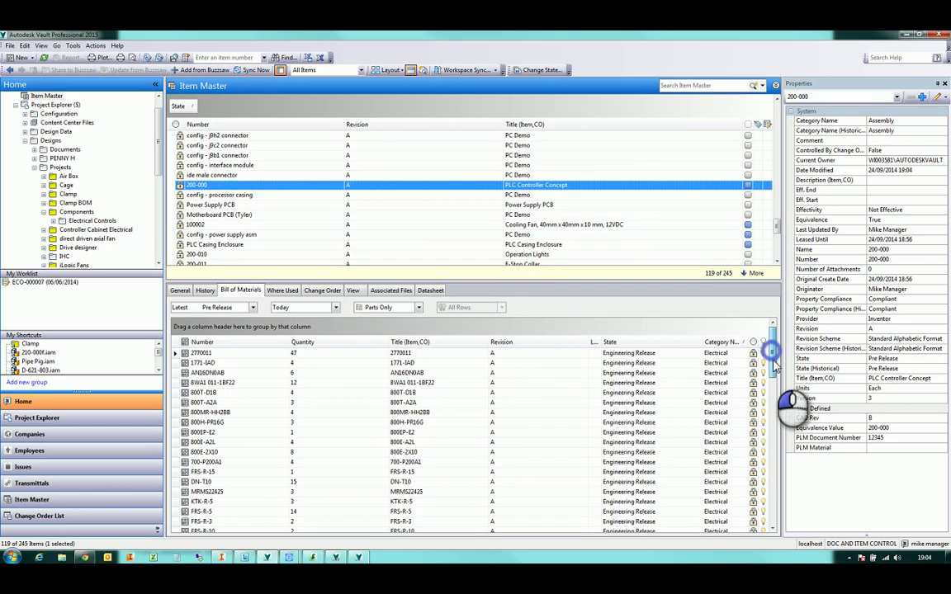
left_click_drag(775, 366, 793, 518)
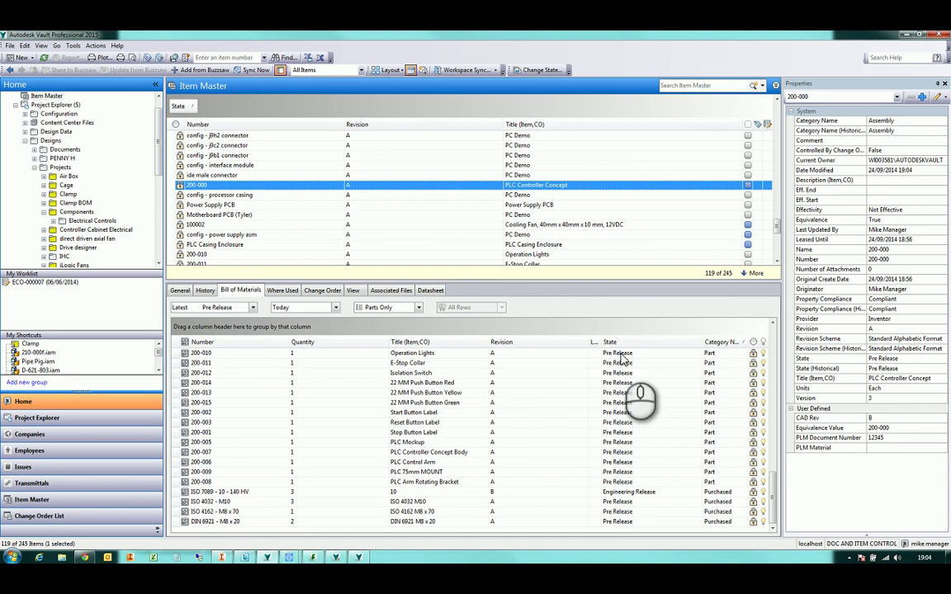
left_click(535, 185)
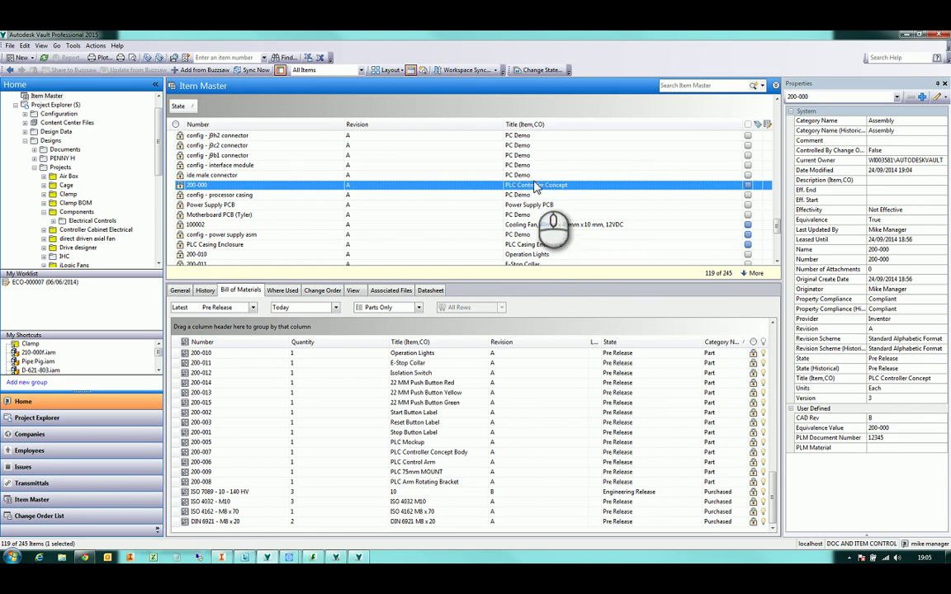
Change 200-000's state again, this time to Engineering Release
right_click(532, 185)
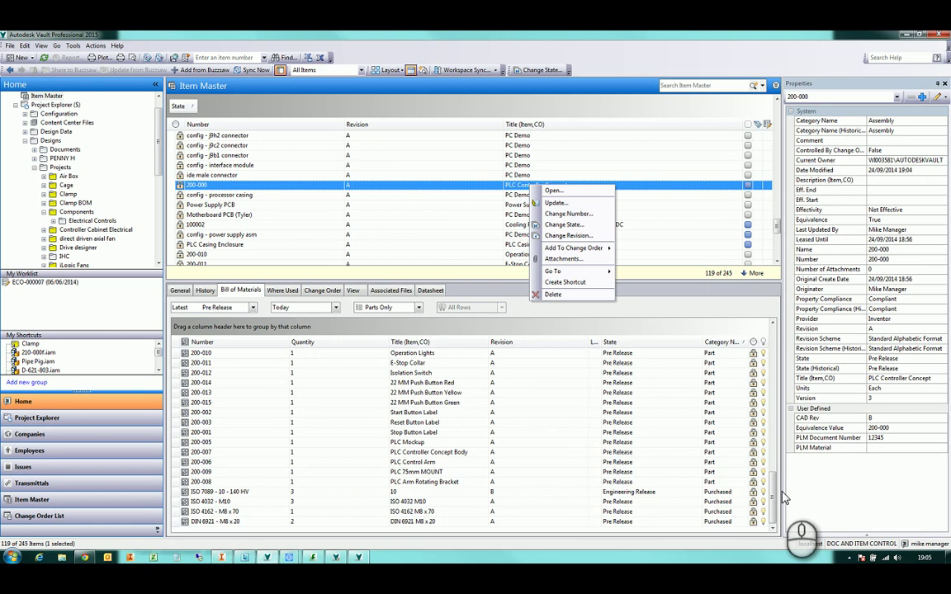
left_click(773, 436)
left_click_drag(775, 487, 781, 508)
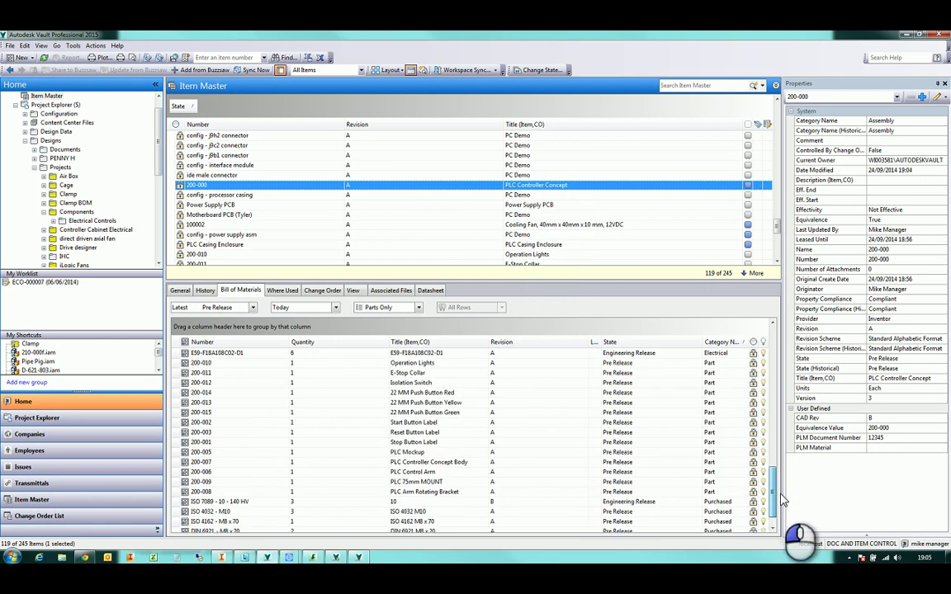
scroll(781, 506, "up", 1)
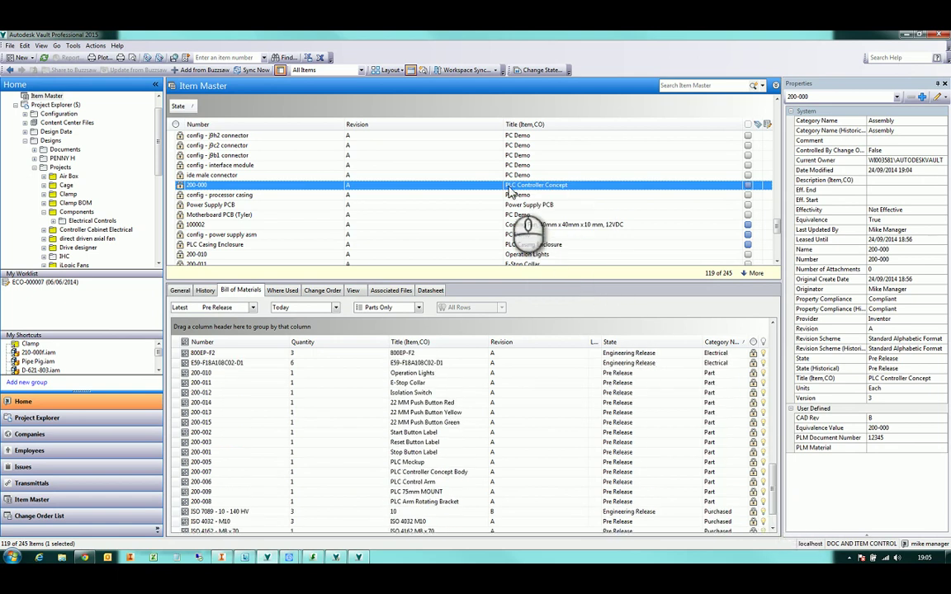
right_click(545, 187)
left_click(549, 231)
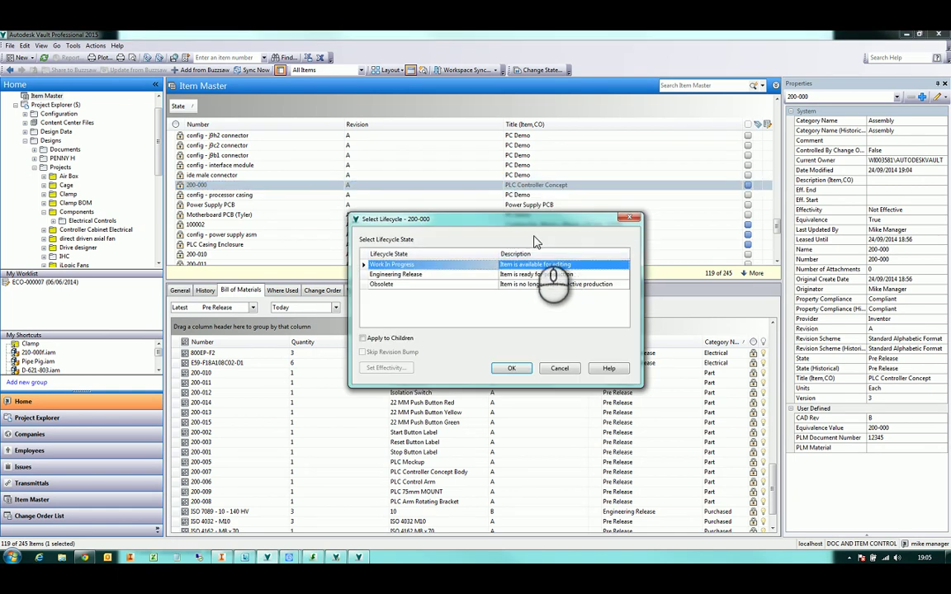
left_click(396, 274)
left_click(512, 370)
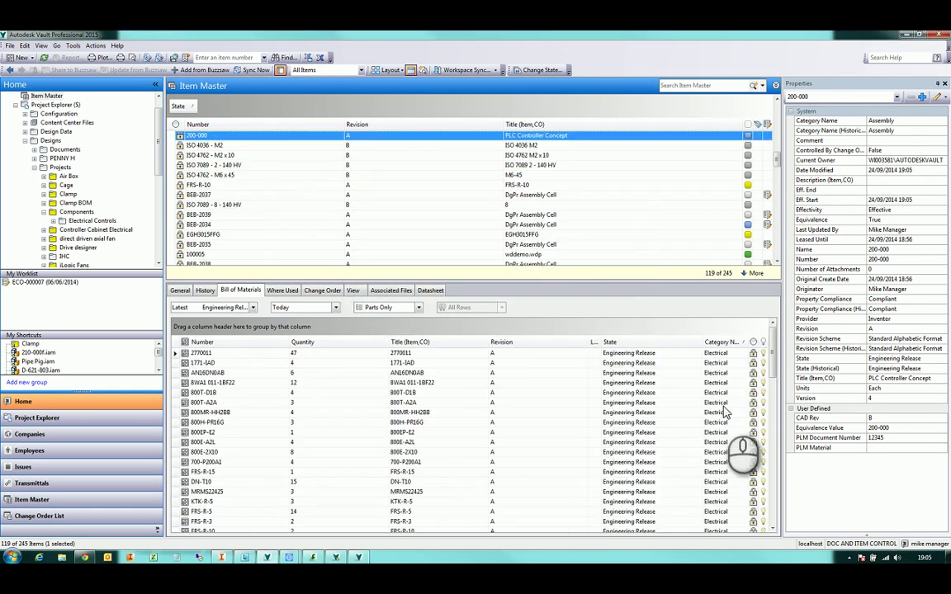
left_click_drag(776, 400, 789, 508)
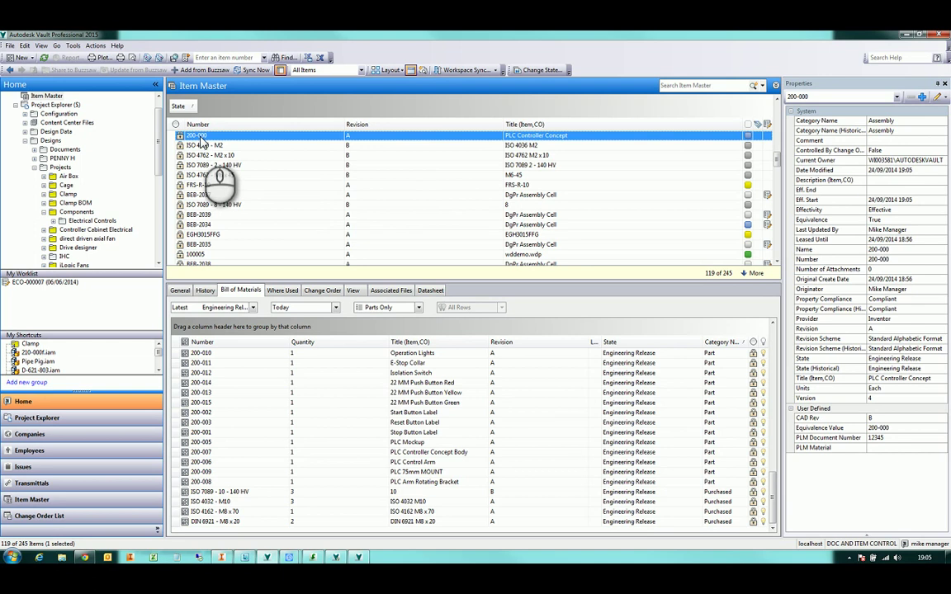
Start the Export Items wizard for 200-000, choosing Other as the target and CSV format
left_click(10, 46)
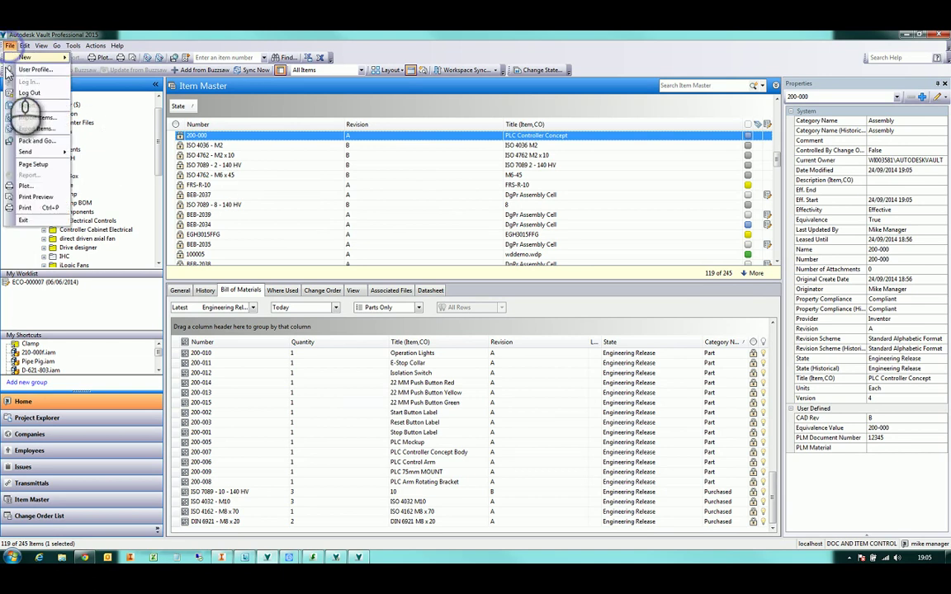
left_click(33, 129)
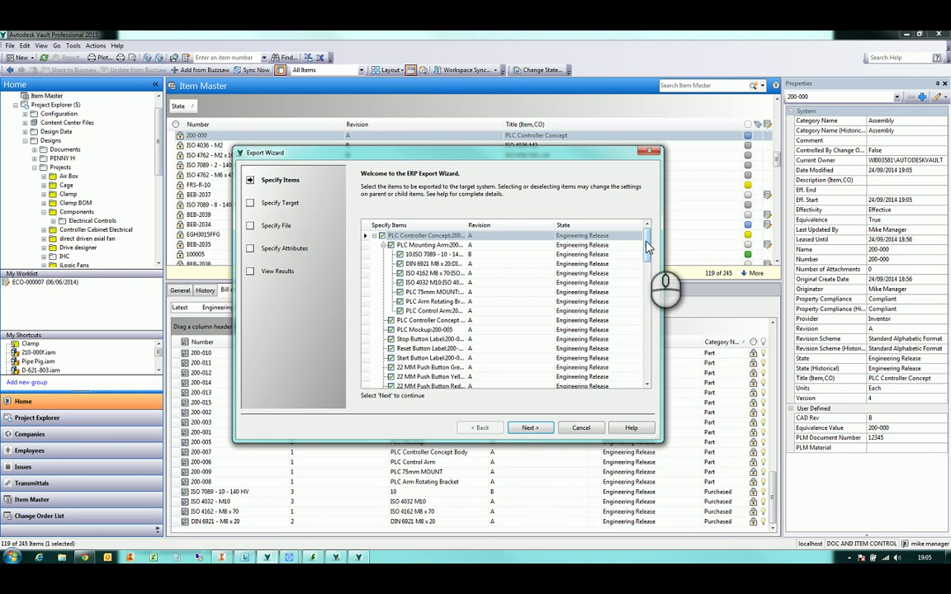
mouse_move(648, 247)
left_mouse_down()
mouse_move(658, 363)
mouse_move(640, 230)
left_mouse_up()
left_click(529, 428)
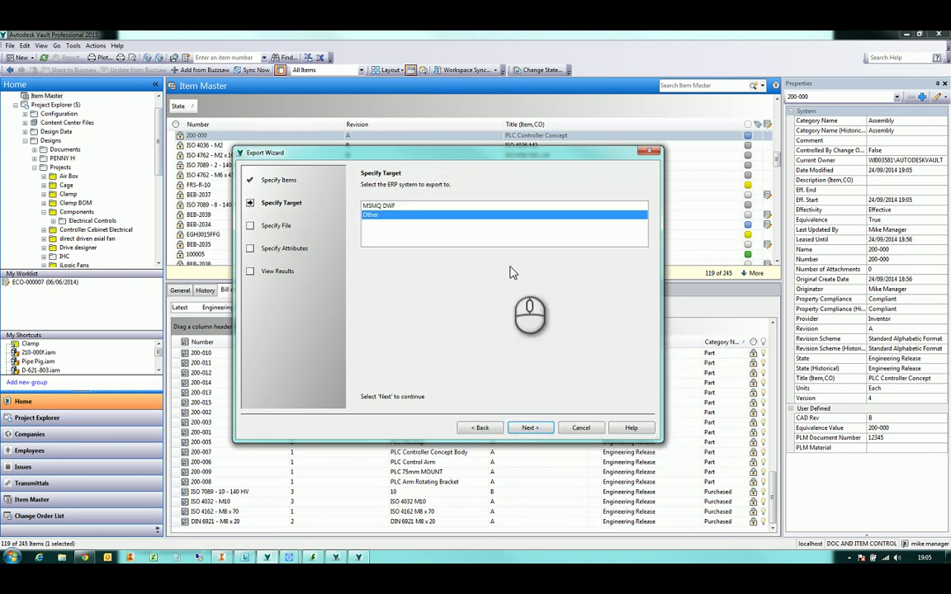
left_click(526, 428)
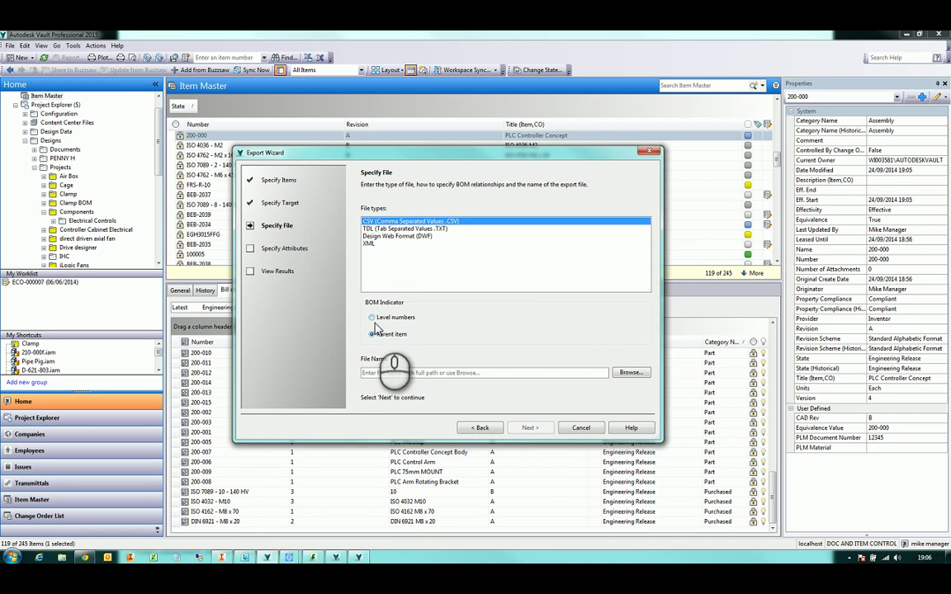
Set the export file to BOM.csv on DATA DRIVE (D:), replacing the existing file
left_click(631, 372)
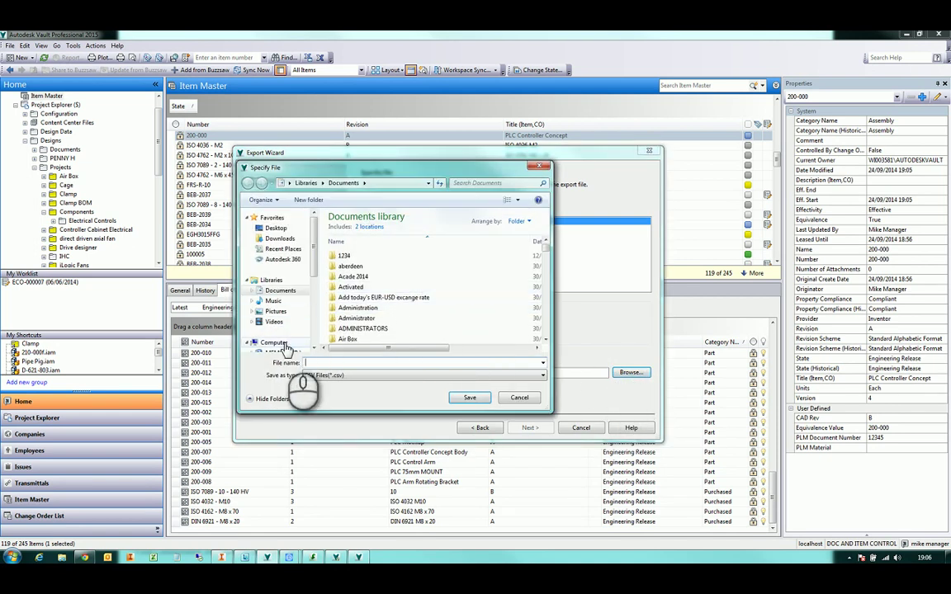
left_click(281, 340)
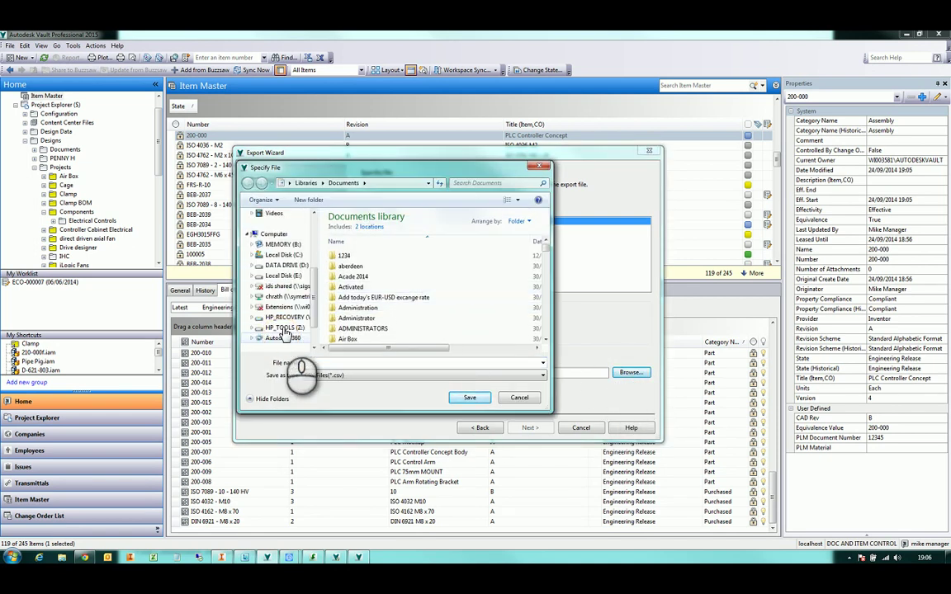
left_click(287, 265)
scroll(356, 289, "down", 8)
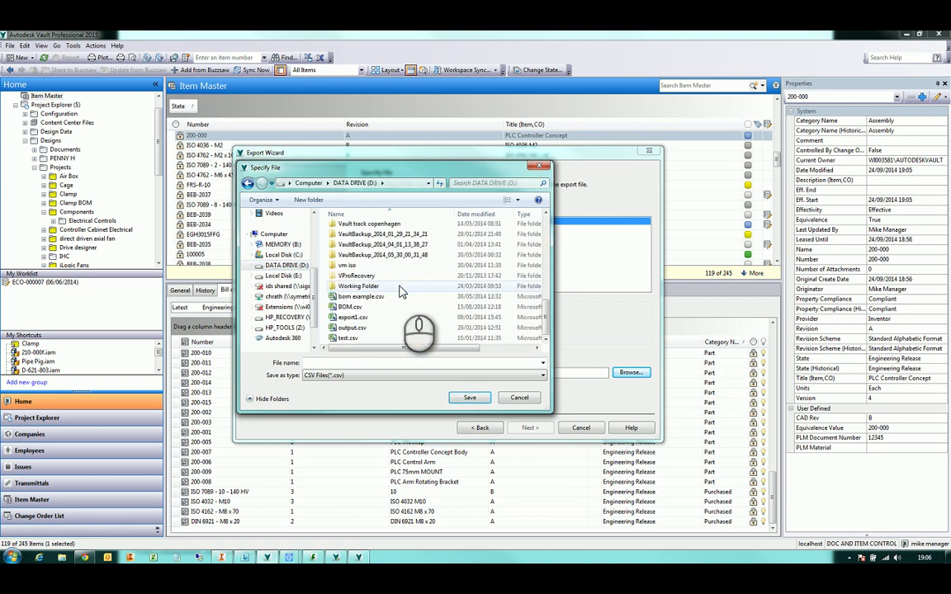
left_click(361, 308)
left_click(469, 397)
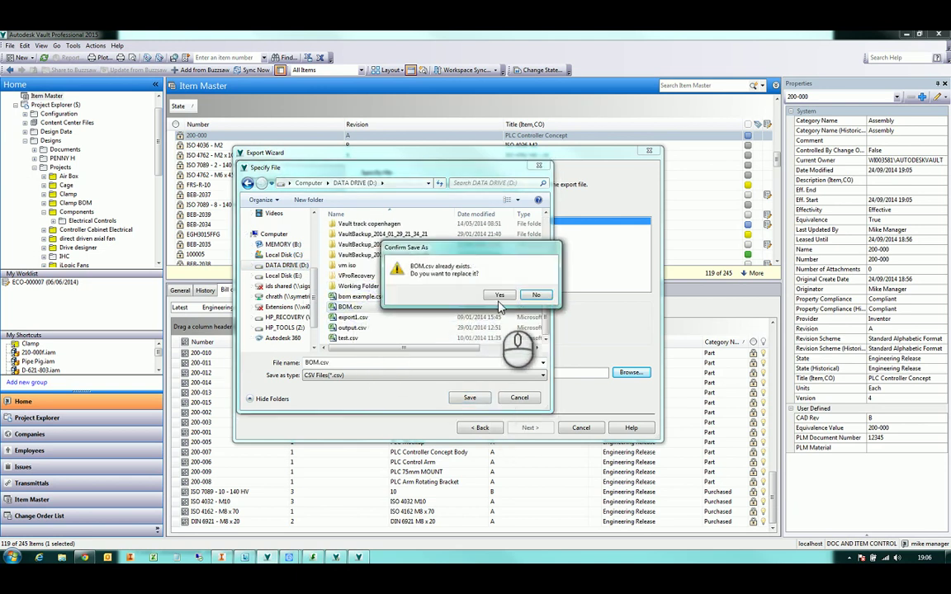
left_click(451, 277)
left_click(530, 428)
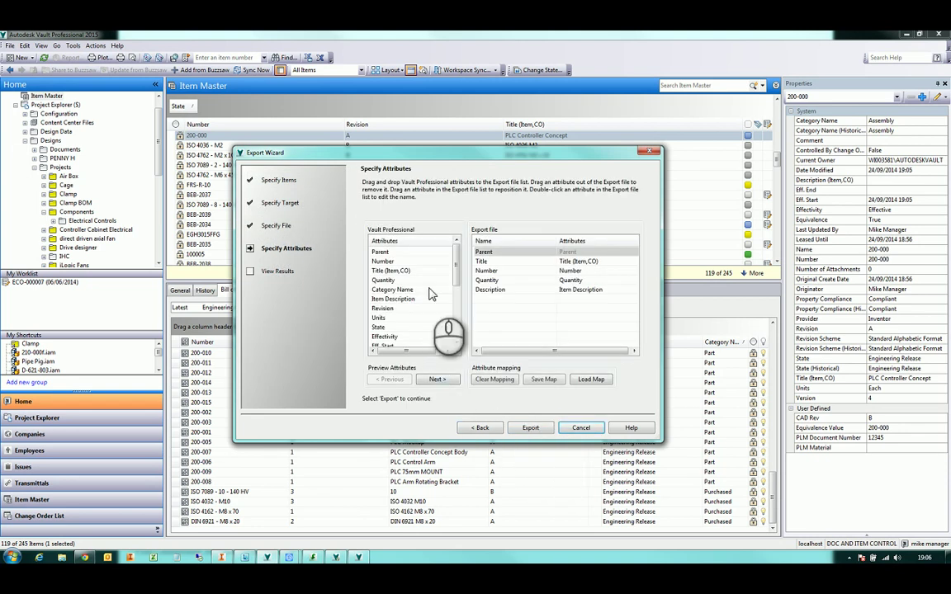
Add PLM Material and PLM Document Number to the exported attributes
left_click_drag(456, 279, 458, 339)
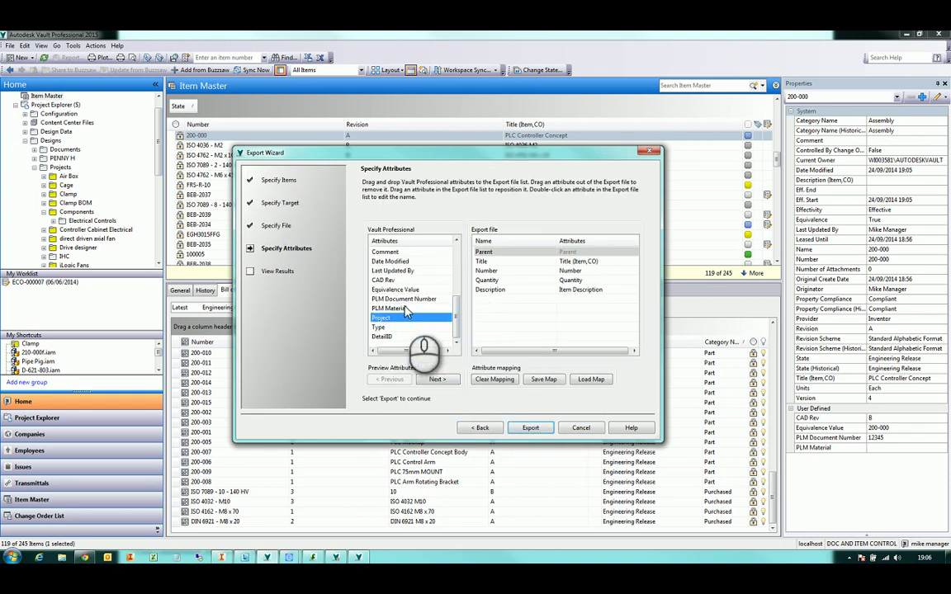
left_click_drag(401, 312, 479, 291)
left_click_drag(402, 299, 522, 323)
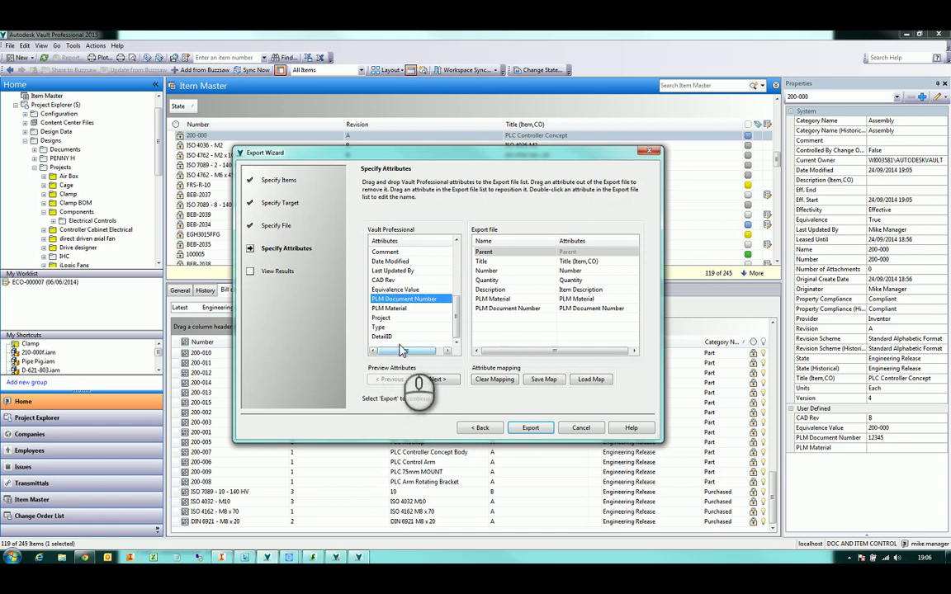
left_click_drag(460, 322, 455, 269)
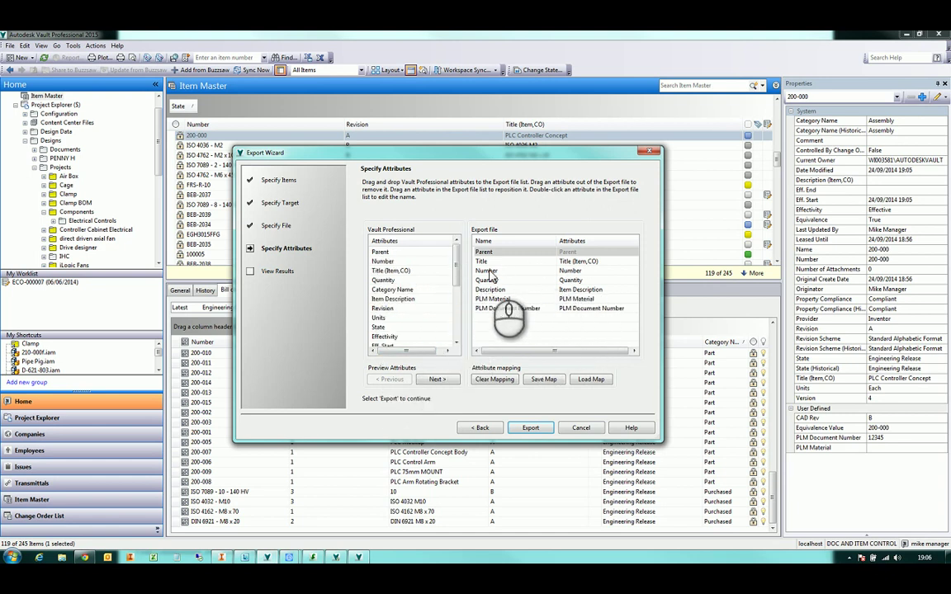
Rename the Title export column to 'ITEM Title' and run the export
left_click(578, 261)
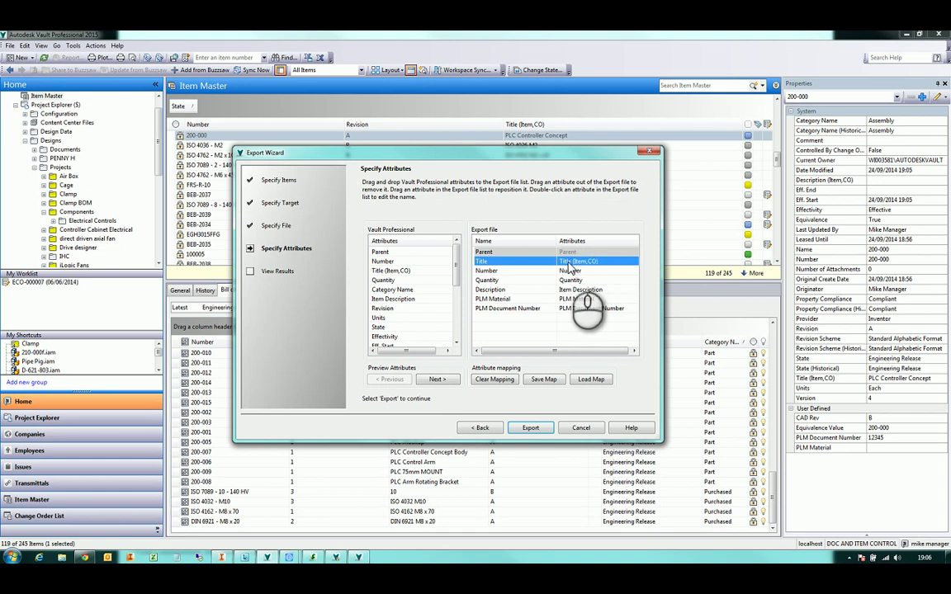
left_click(494, 264)
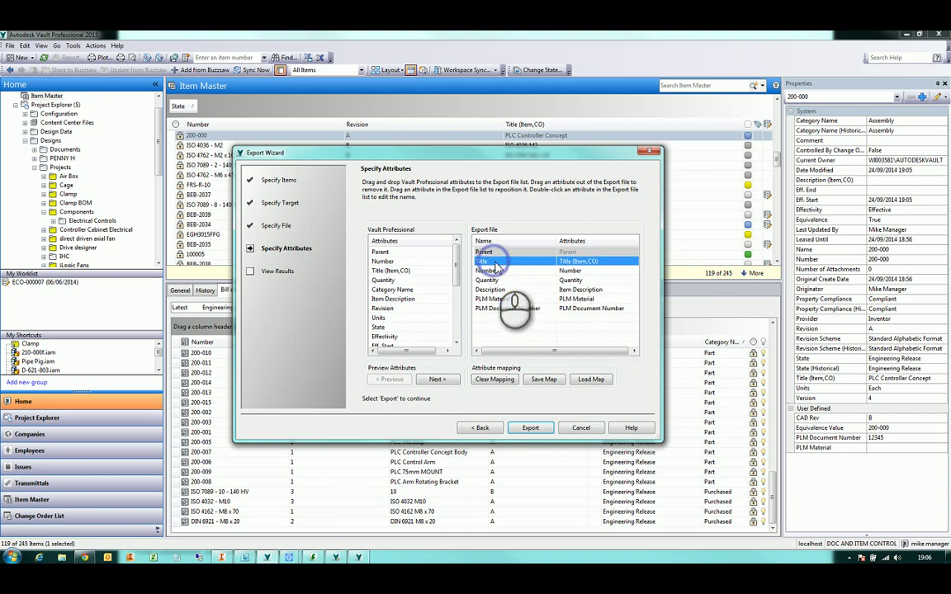
double_click(484, 263)
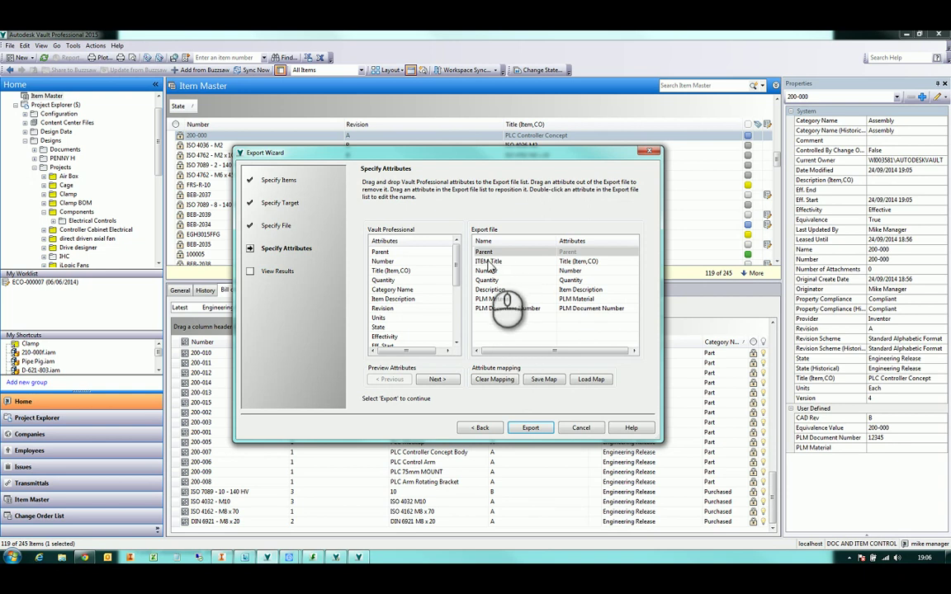
left_click(531, 428)
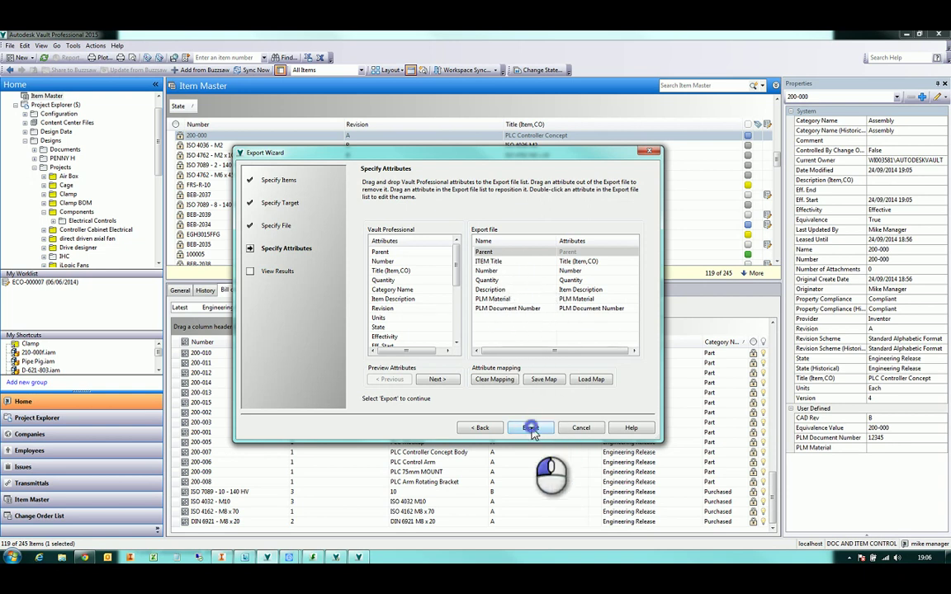
Finish the export wizard, open BOM.csv from DATA DRIVE (D:) in Explorer, then close Explorer
left_click(580, 428)
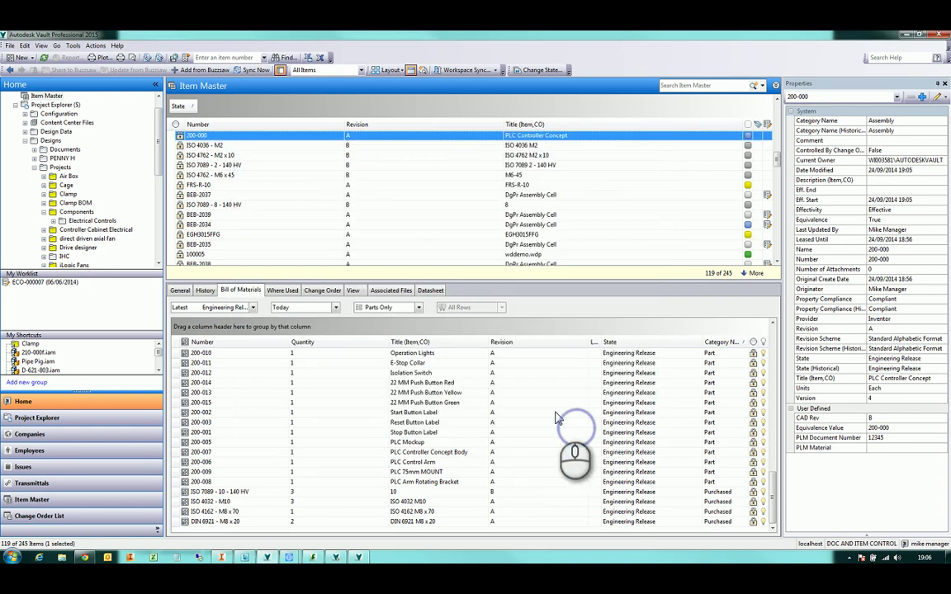
key("super+e")
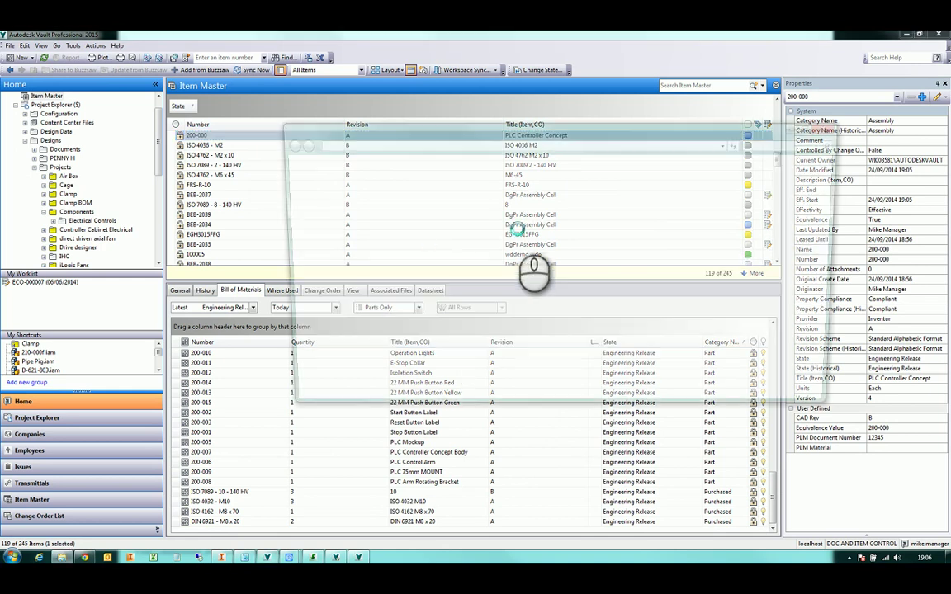
double_click(578, 205)
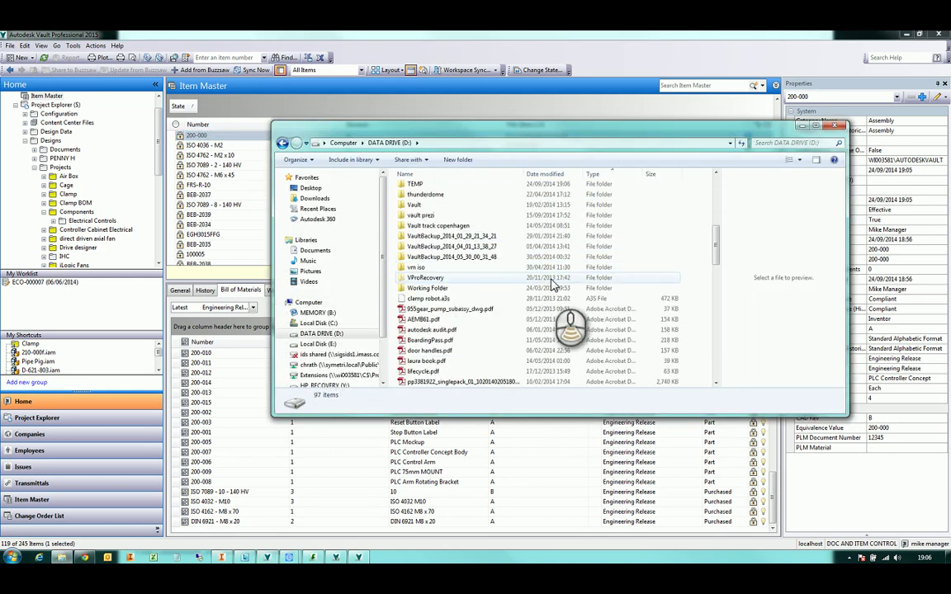
scroll(545, 314, "down", 15)
left_click(421, 329)
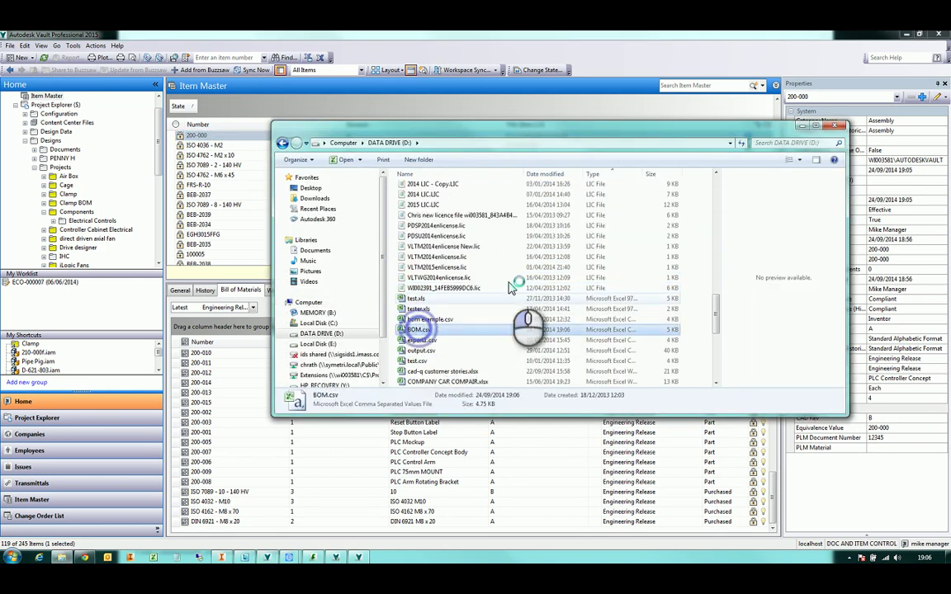
left_click(837, 126)
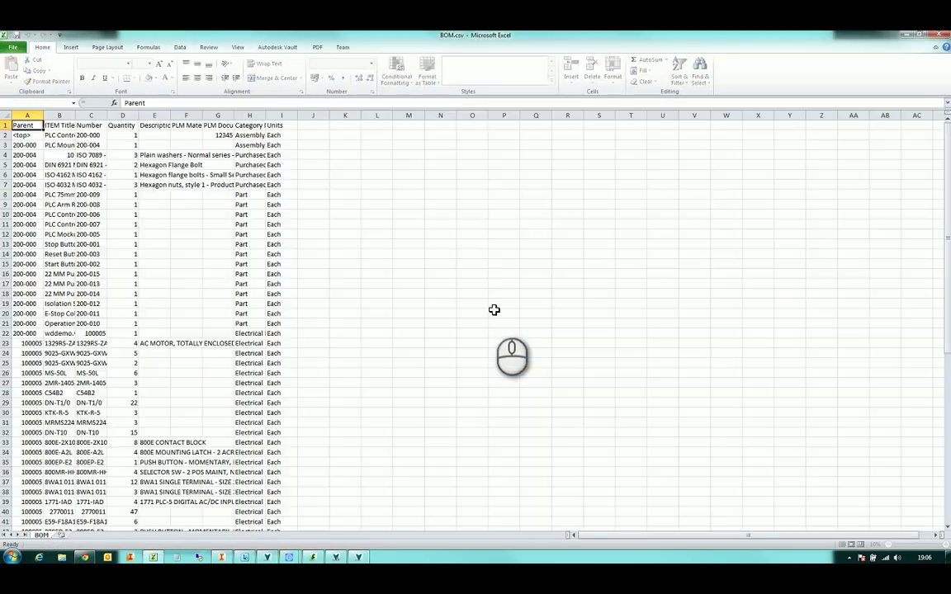
Inspect parent values in cells A4, A14 (200-000) and A24 (100005), then close Excel
left_click(24, 154)
left_click(26, 254)
left_click(24, 353)
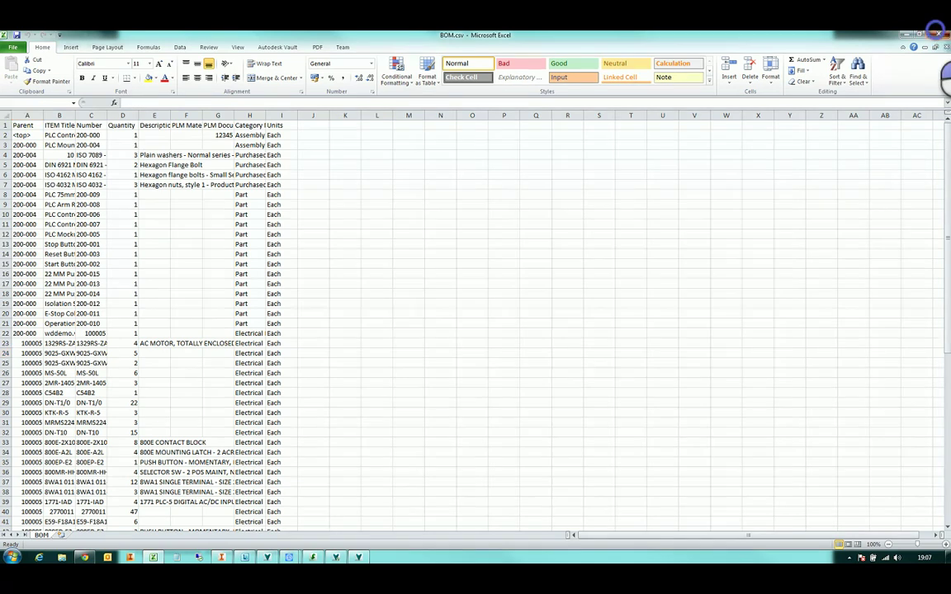
left_click(935, 34)
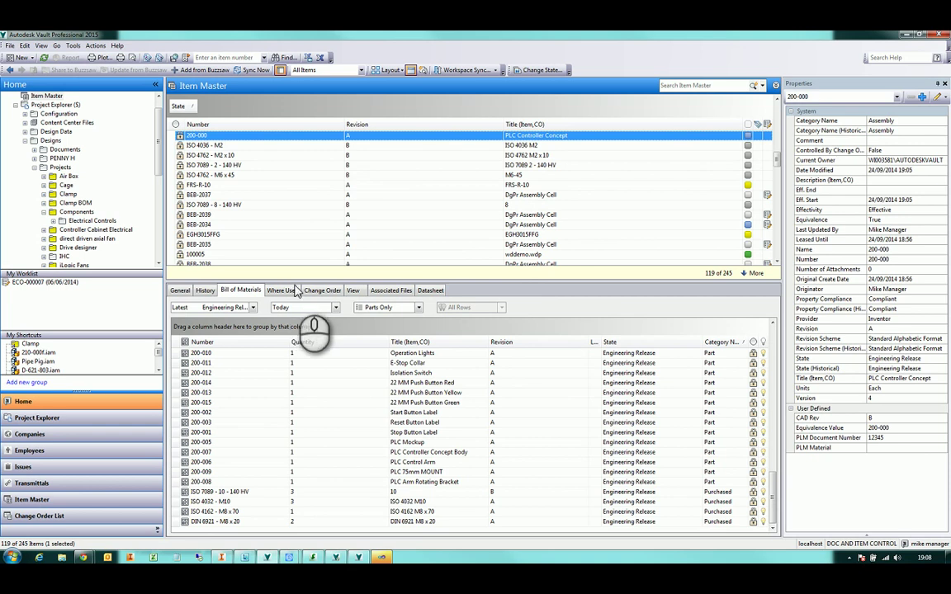
Bring forward the Chrome Vault sign-in page and sign in with Read Only Access ticked
left_click(83, 557)
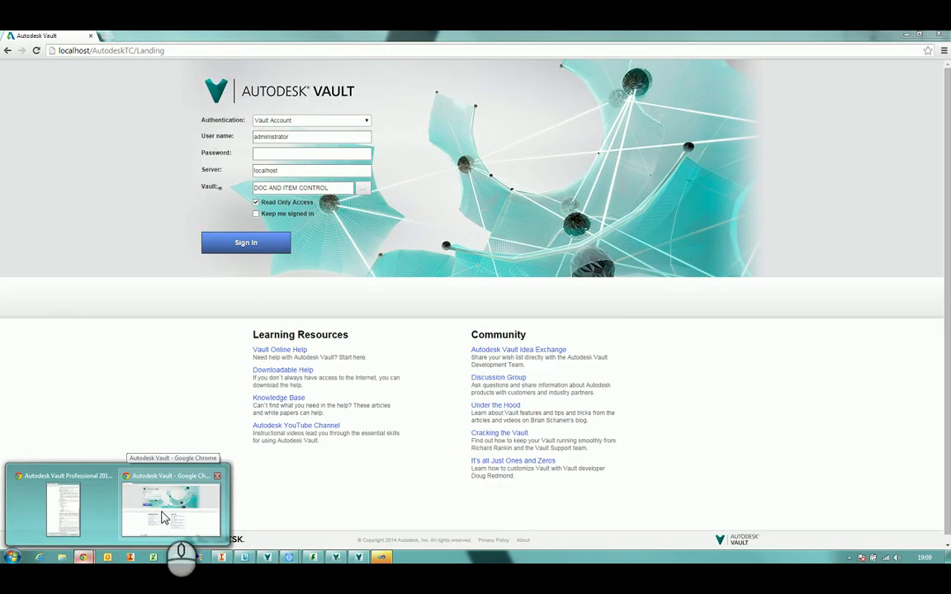
left_click(165, 519)
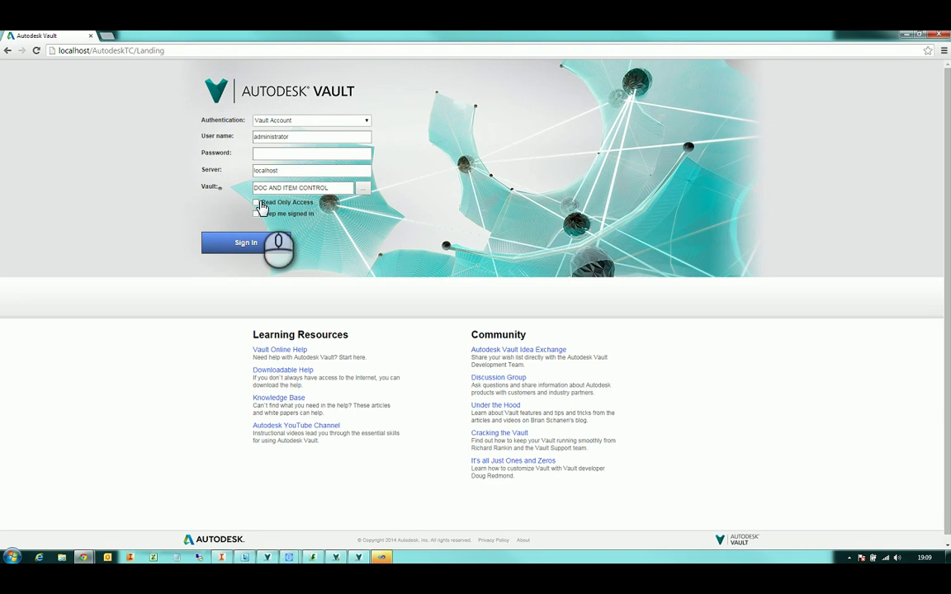
left_click(256, 203)
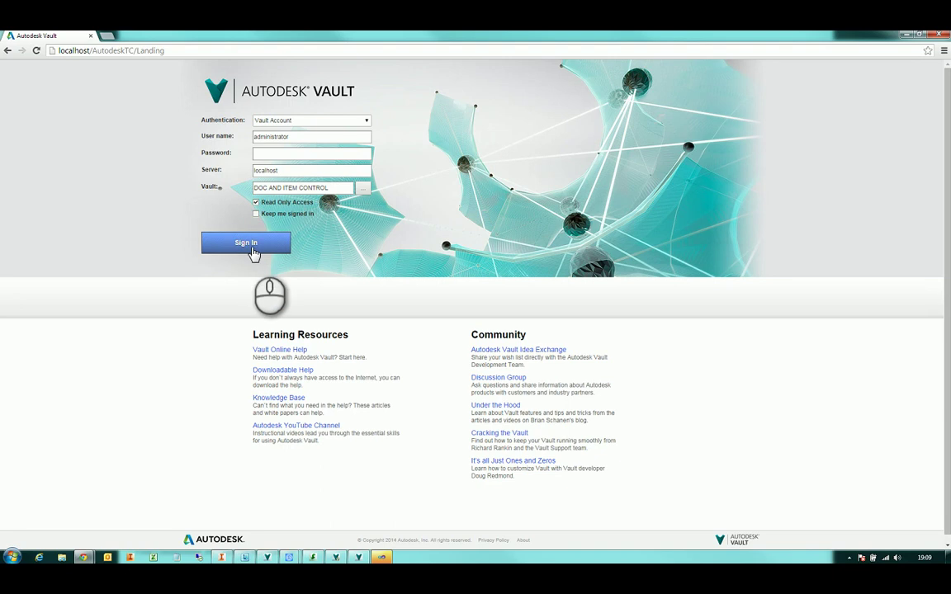
left_click(245, 244)
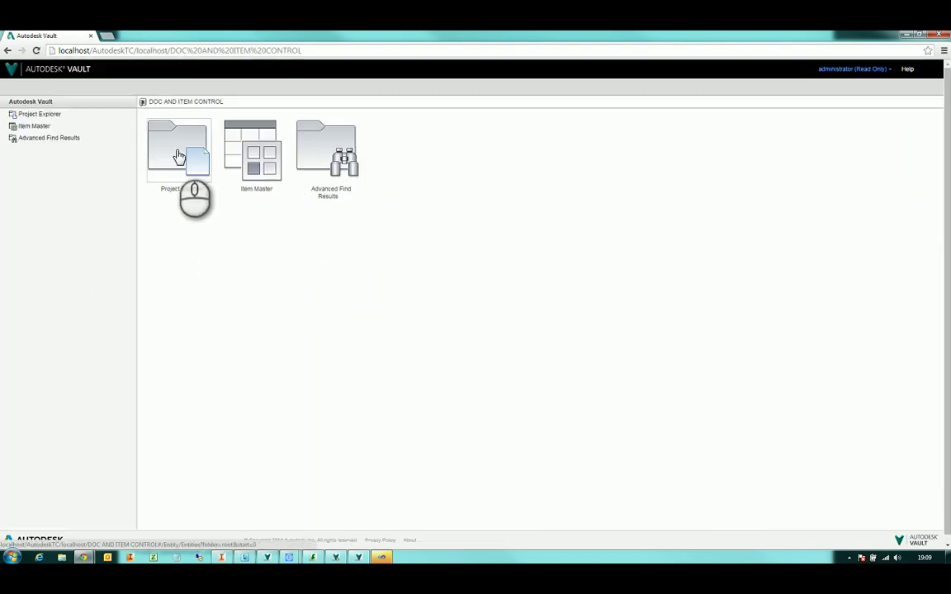
Open the Item Master list and narrow its Name column
left_click(260, 136)
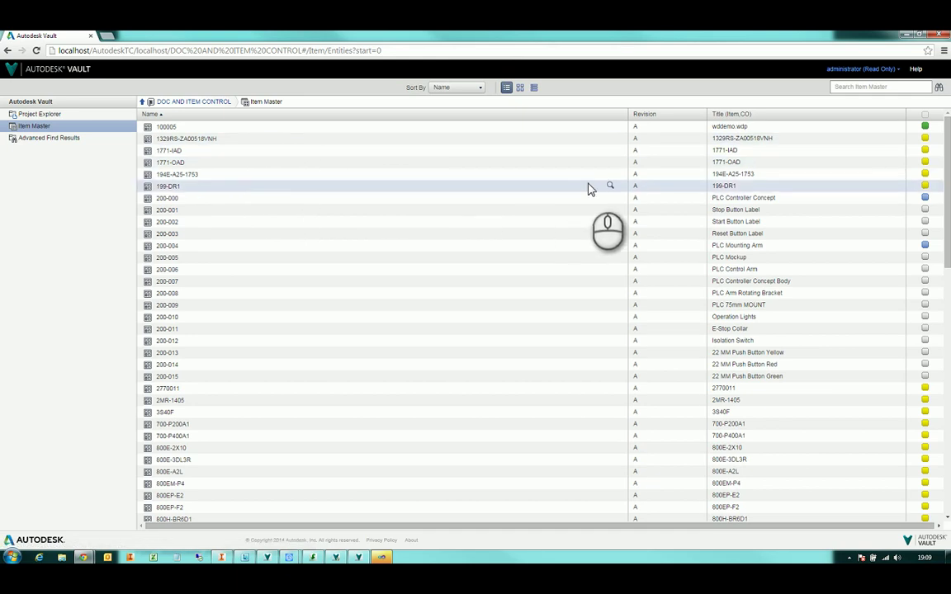
left_click_drag(625, 115, 314, 122)
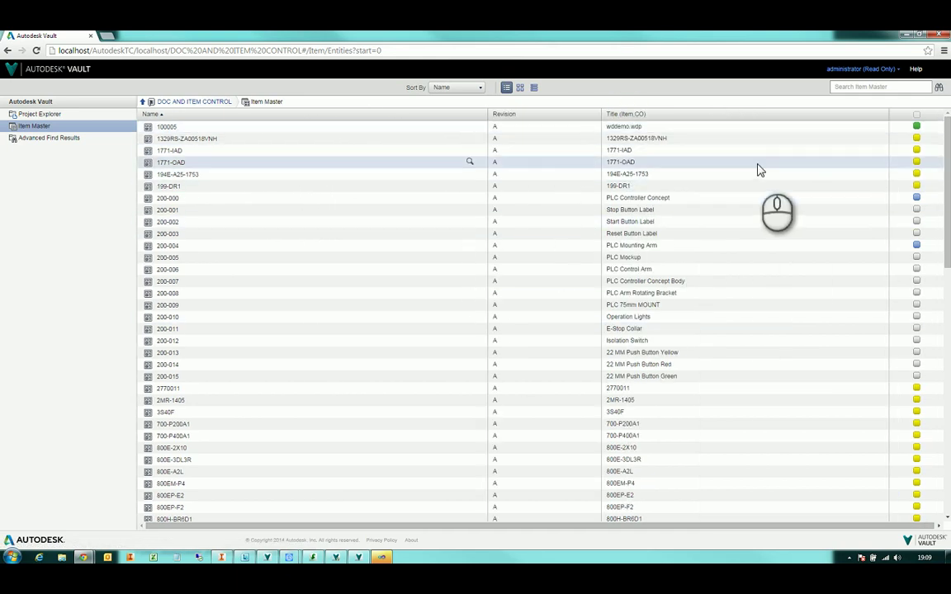
scroll(557, 215, "down", 5)
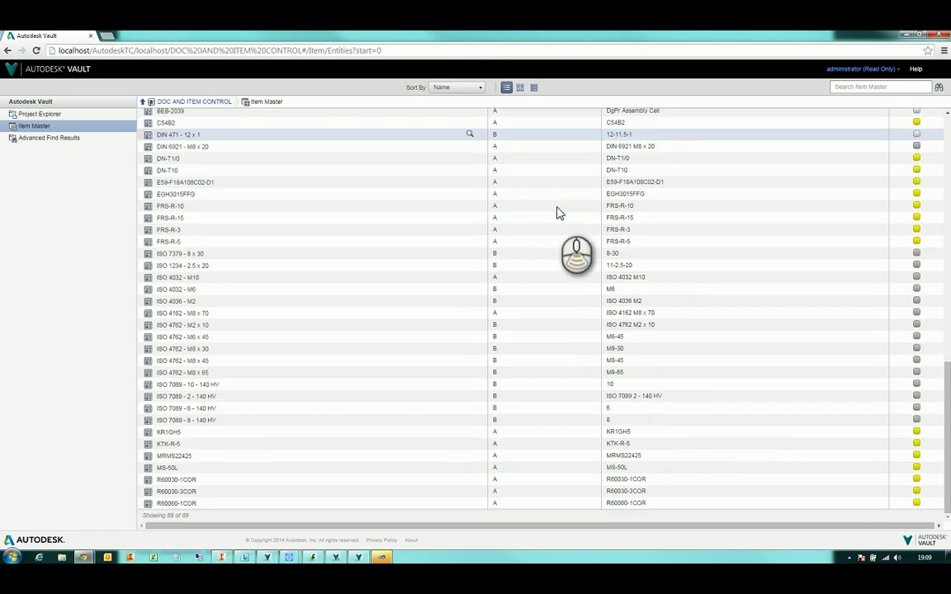
scroll(558, 213, "up", 5)
scroll(557, 213, "up", 2)
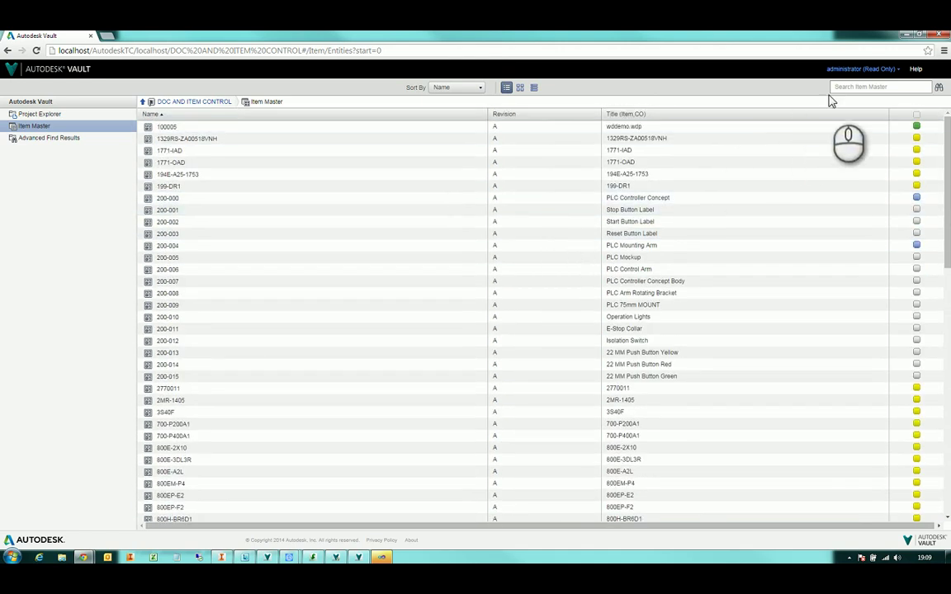
Review the Thin Client Options from the administrator menu, then close them with Done
left_click(864, 69)
left_click(881, 99)
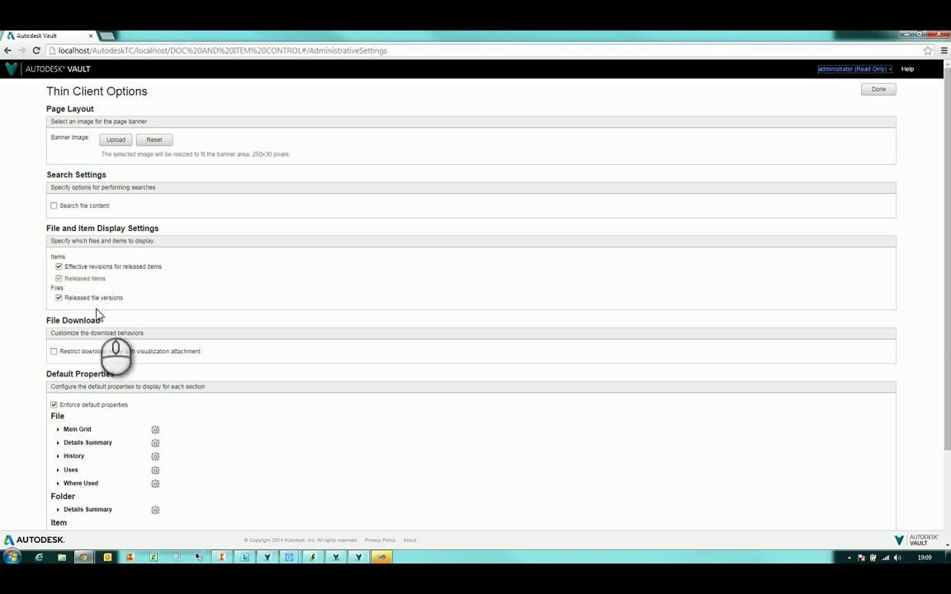
left_click(879, 89)
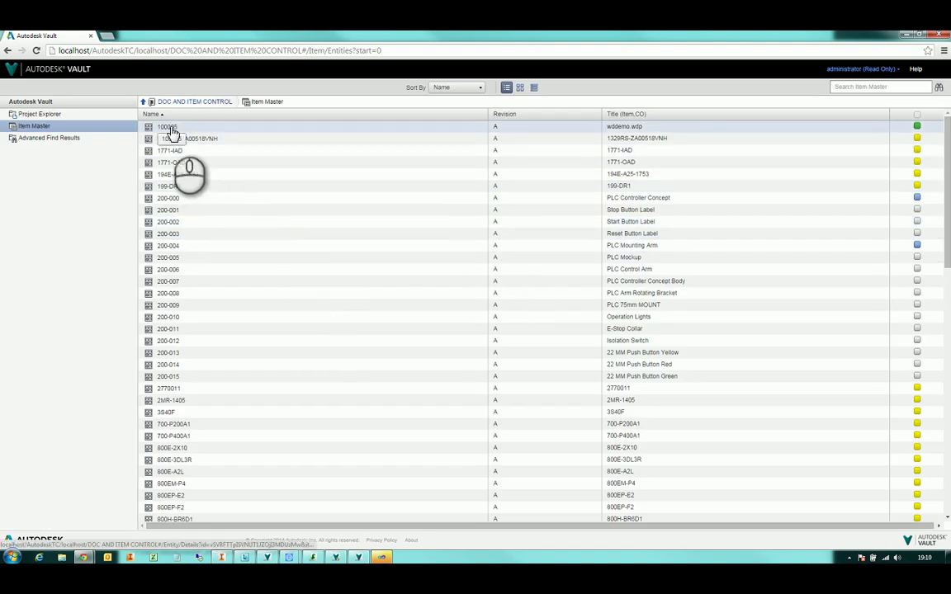
left_click(169, 129)
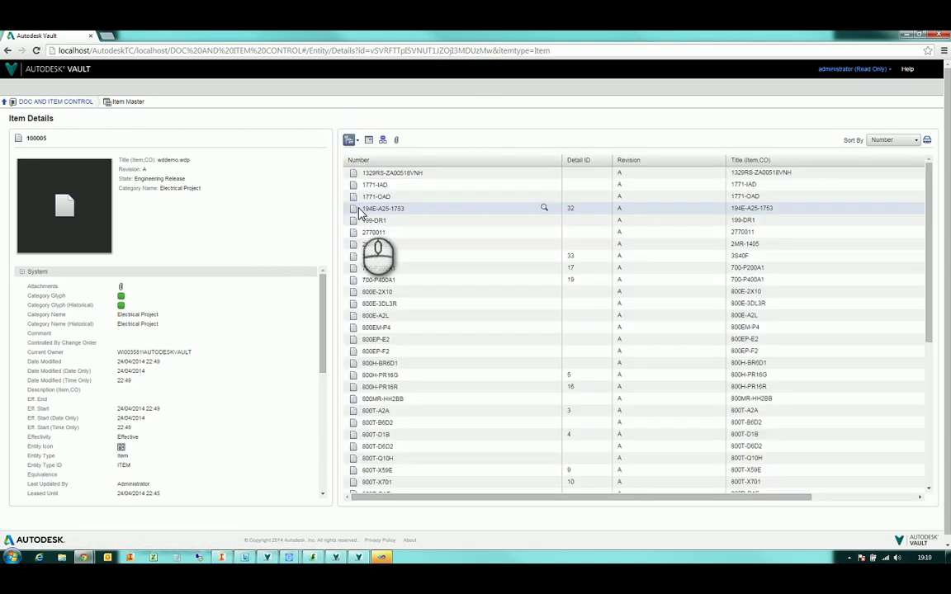
left_click(374, 269)
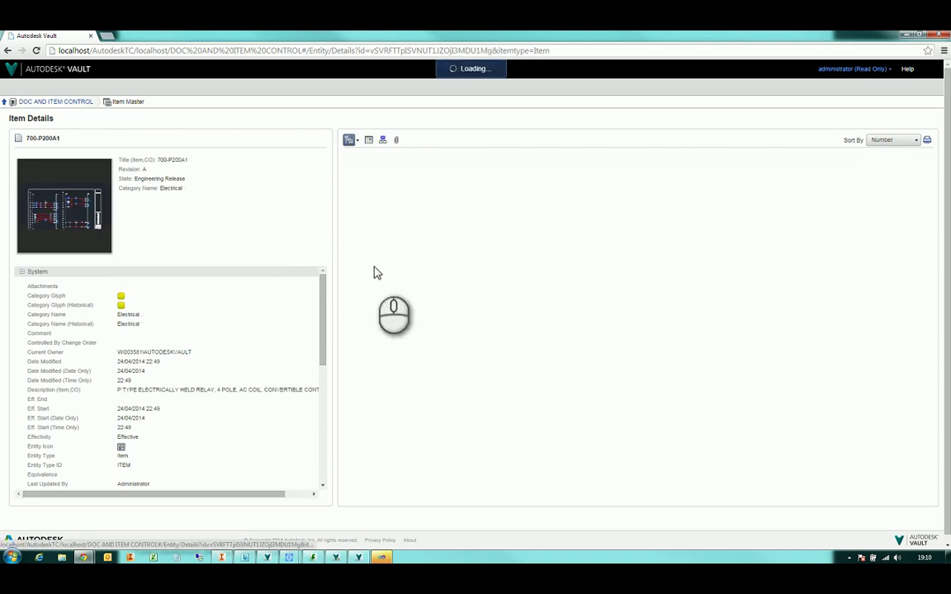
left_click(370, 142)
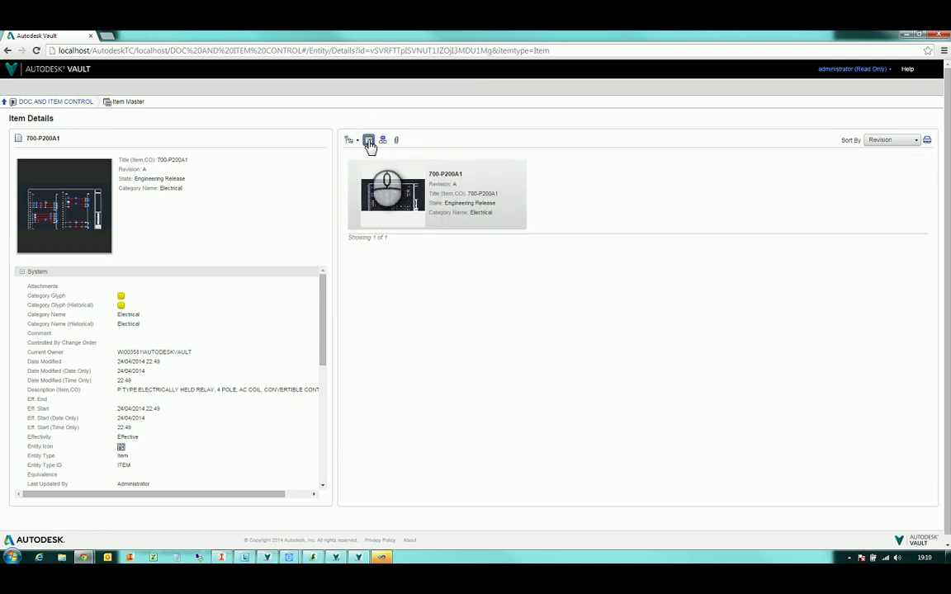
left_click(382, 141)
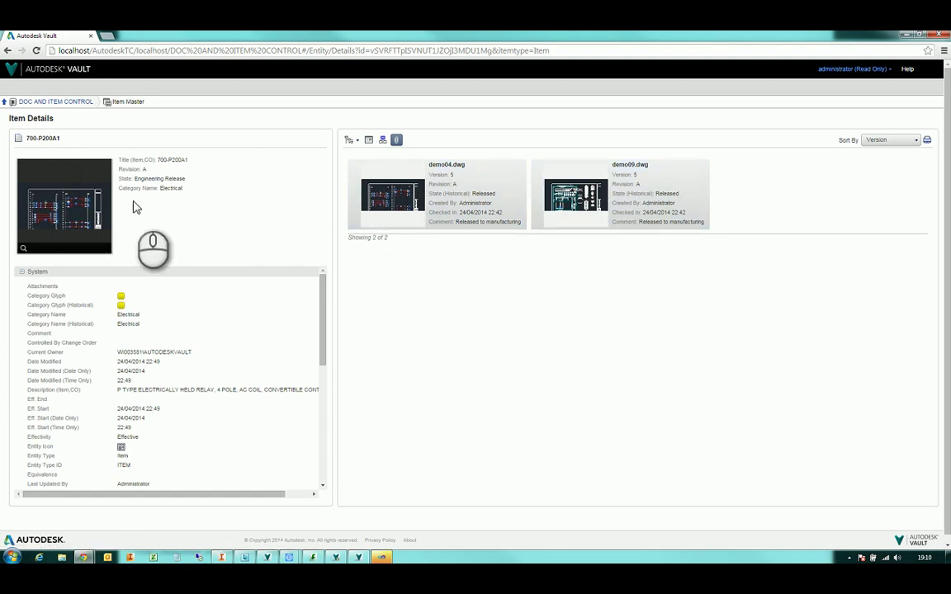
left_click(128, 102)
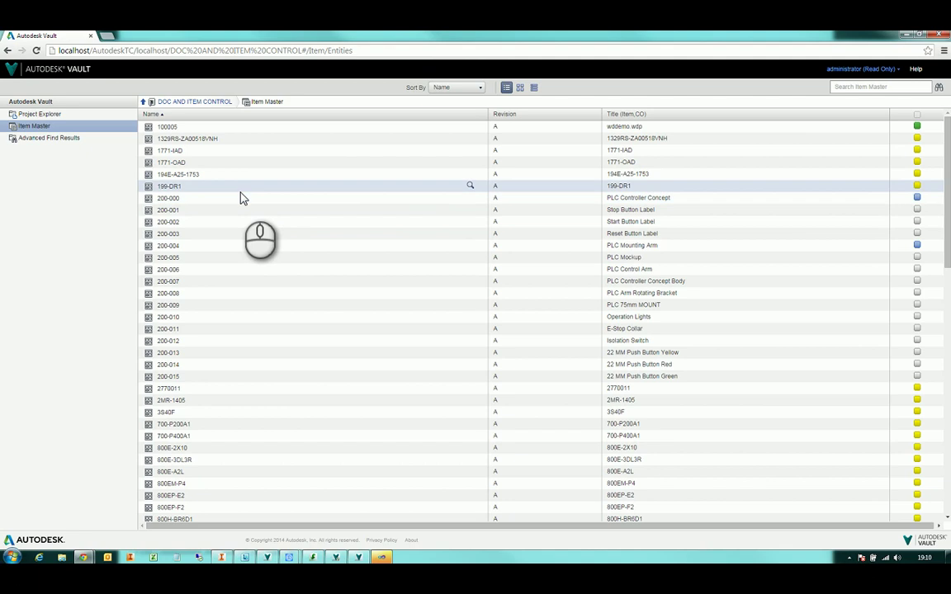
Search for items starting with 200, open 200-000's bill of materials, and expand 200-004 and 100005
scroll(244, 197, "down", 10)
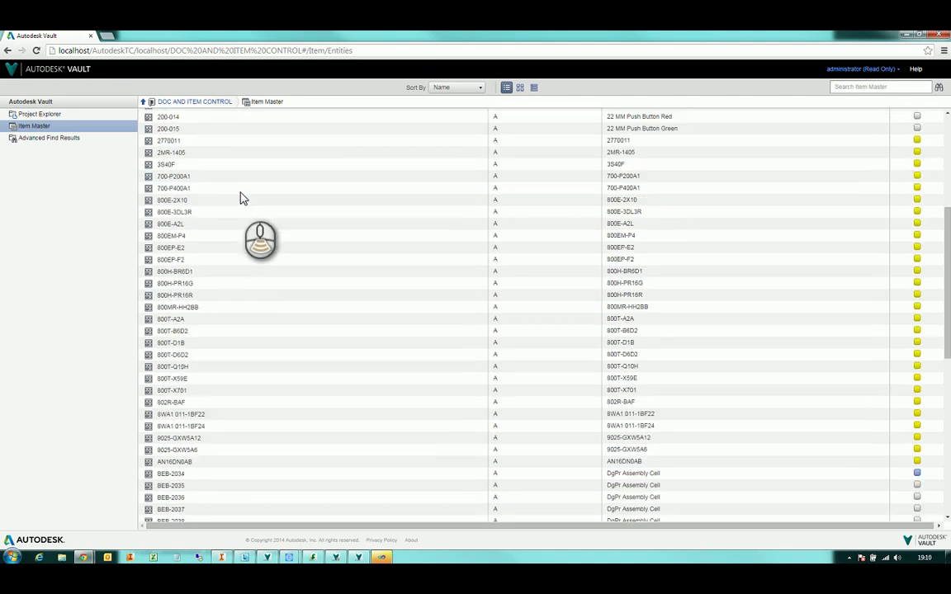
scroll(285, 191, "up", 9)
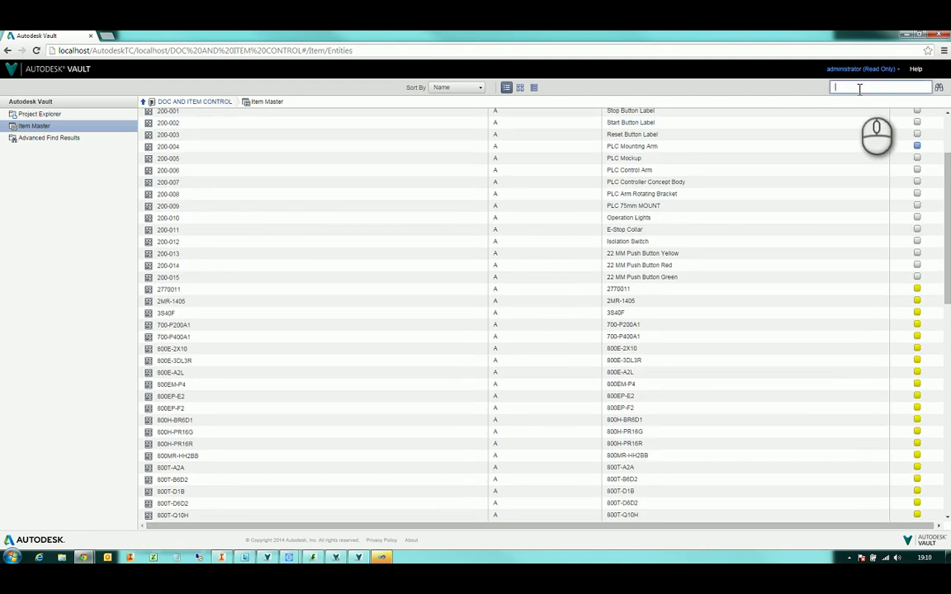
type("*")
key("Return")
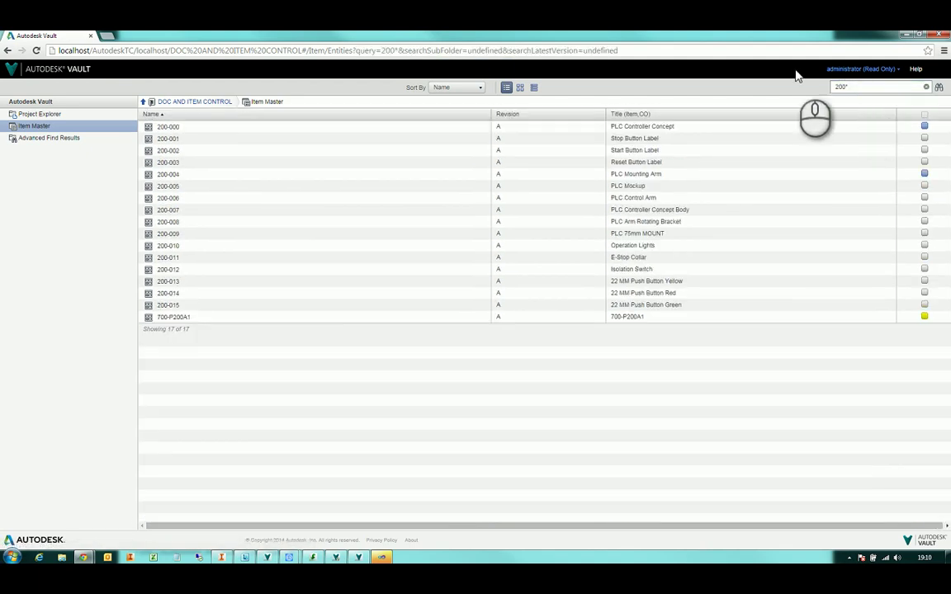
left_click(168, 127)
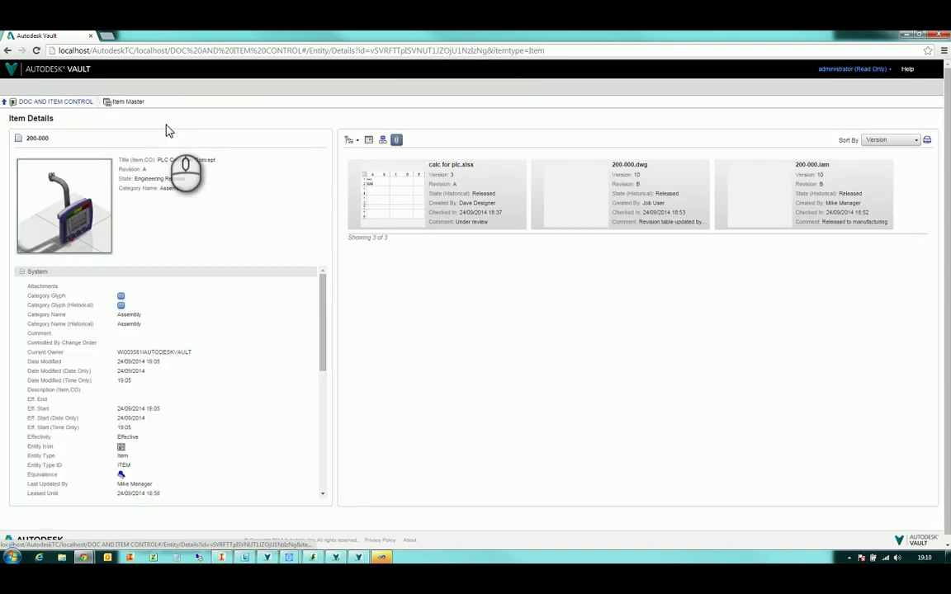
left_click(348, 139)
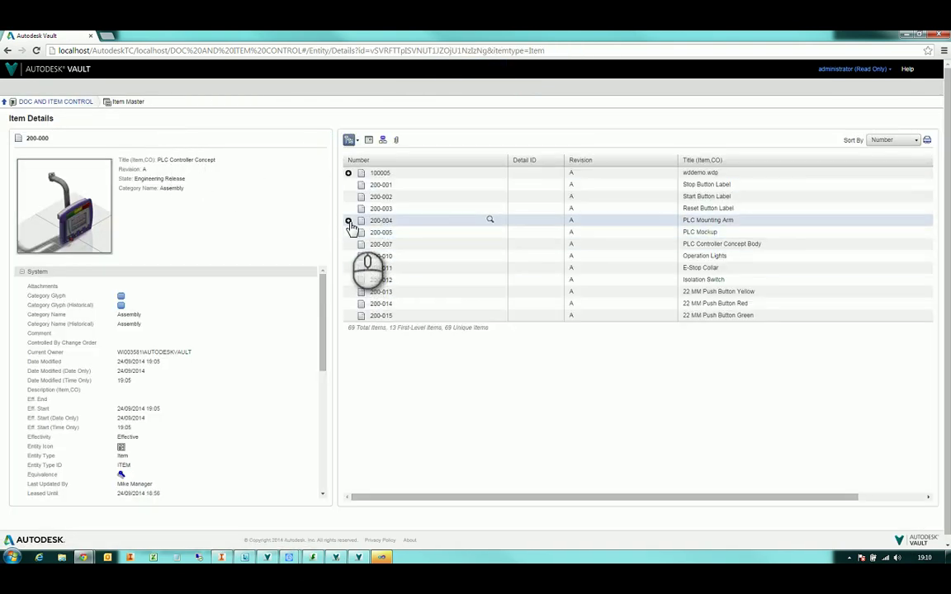
left_click(348, 220)
left_click(349, 174)
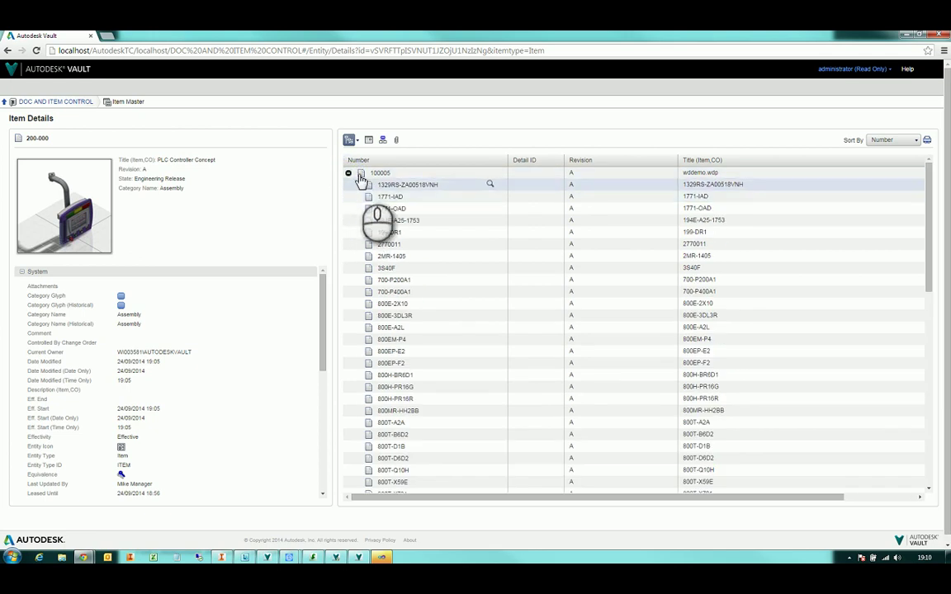
Switch the BOM between tile, all-parts tile and row list views, then re-expand 200-004 and 100005
left_click(353, 140)
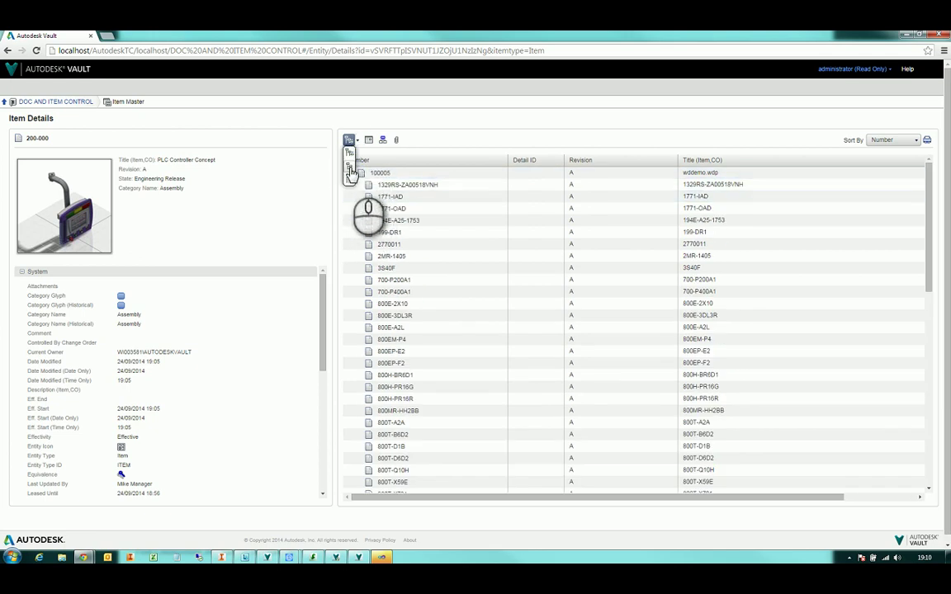
left_click(351, 169)
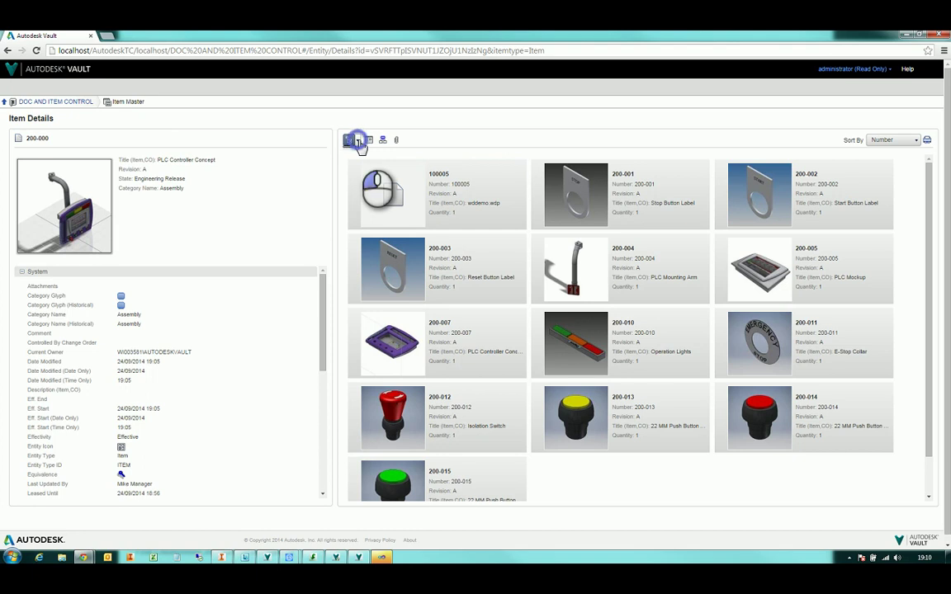
left_click(357, 140)
left_click(350, 182)
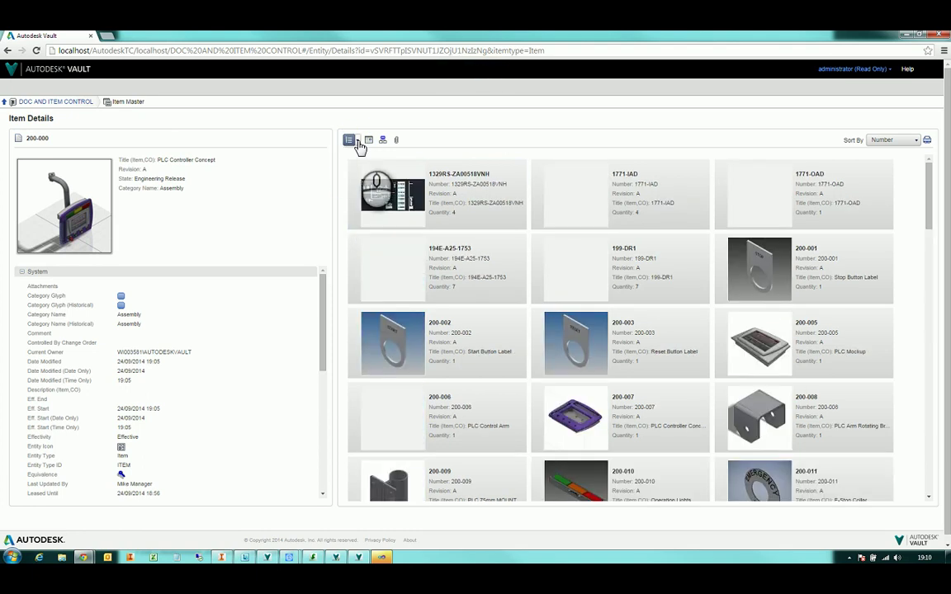
left_click(357, 140)
left_click(352, 197)
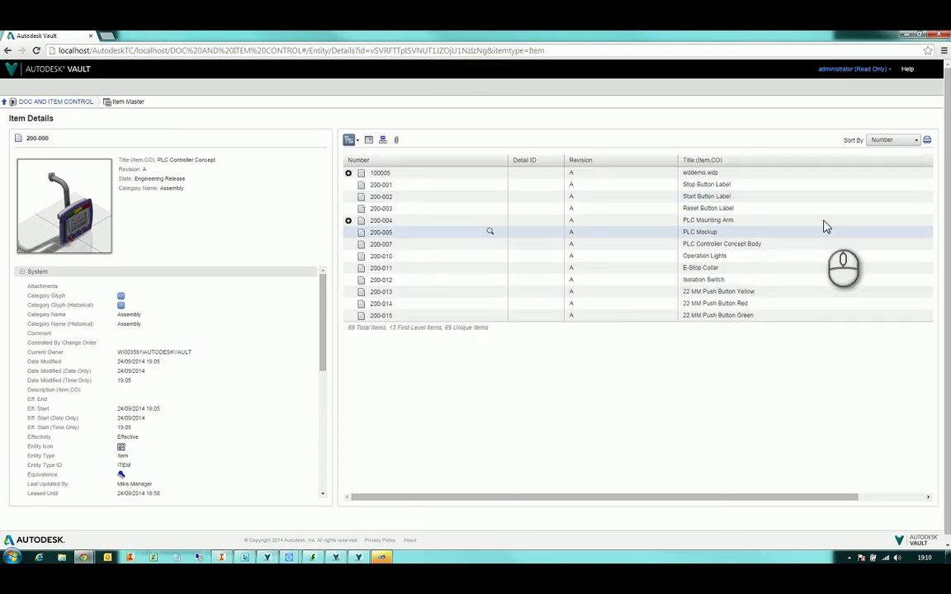
left_click(349, 221)
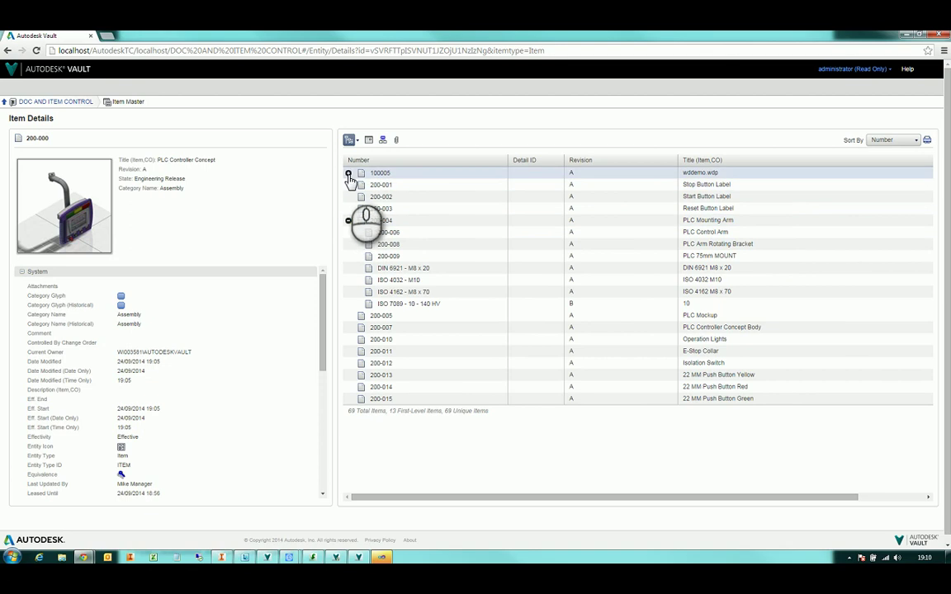
left_click(348, 174)
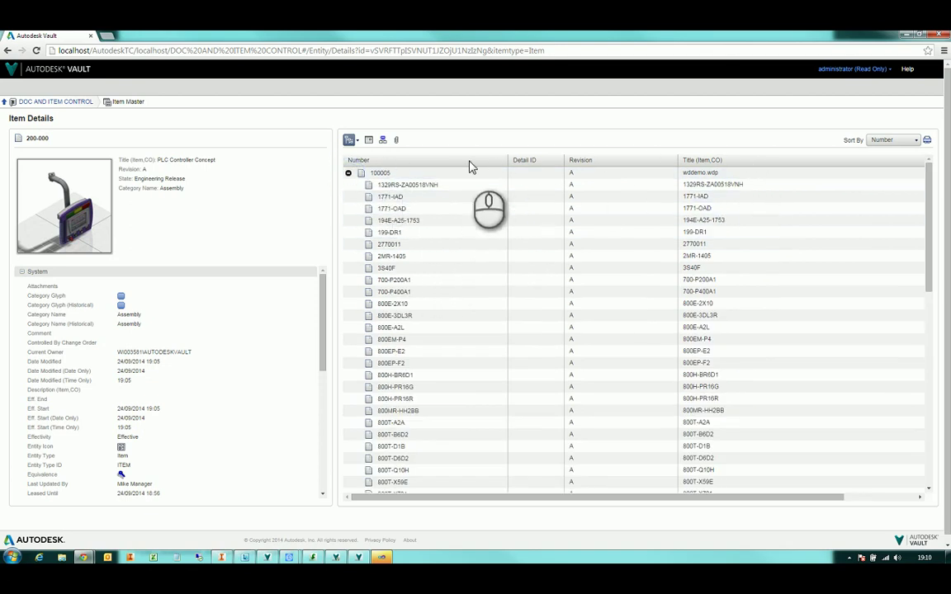
scroll(469, 168, "down", 15)
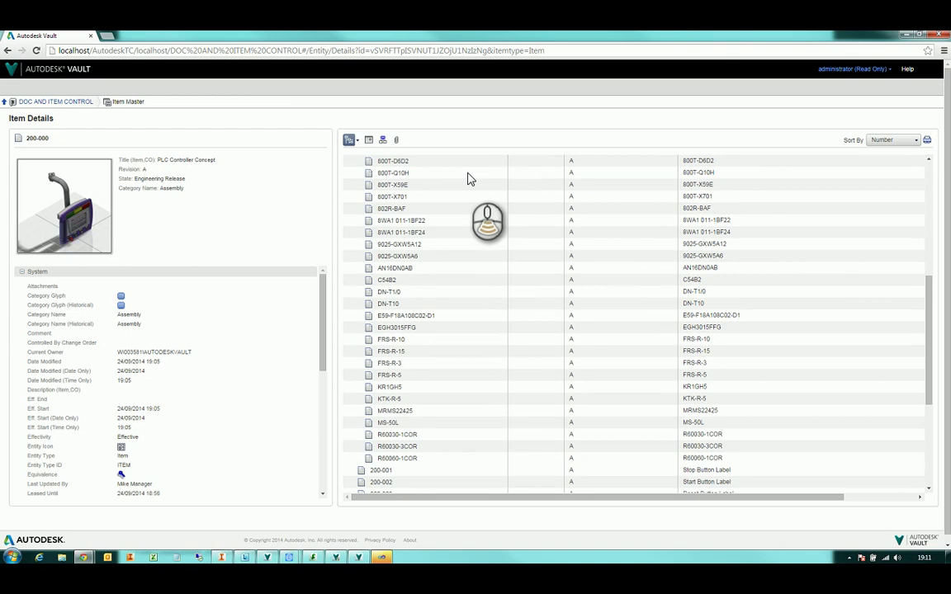
scroll(472, 206, "up", 5)
scroll(469, 205, "up", 5)
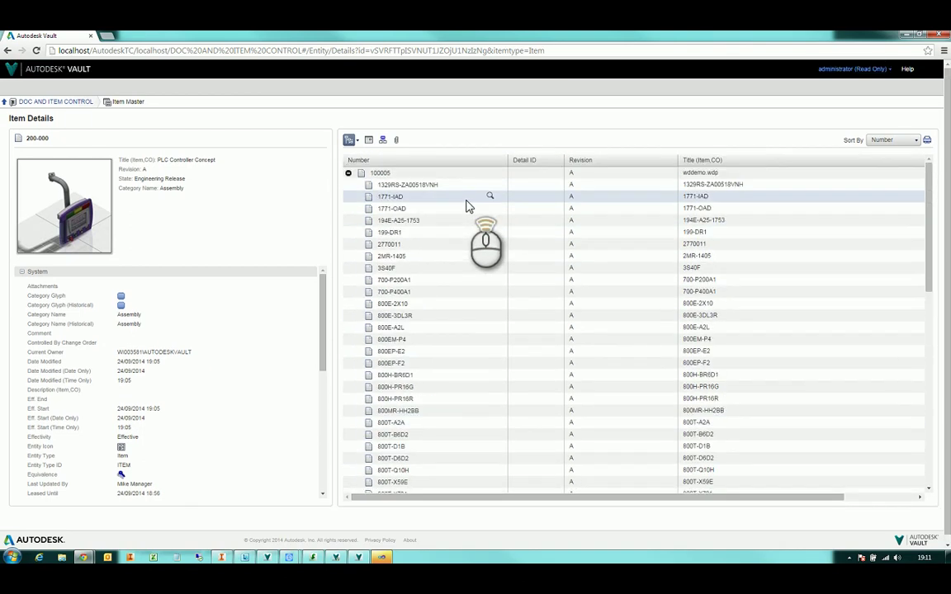
Check 200-000's revision history and where-used, then list its attached files
left_click(370, 144)
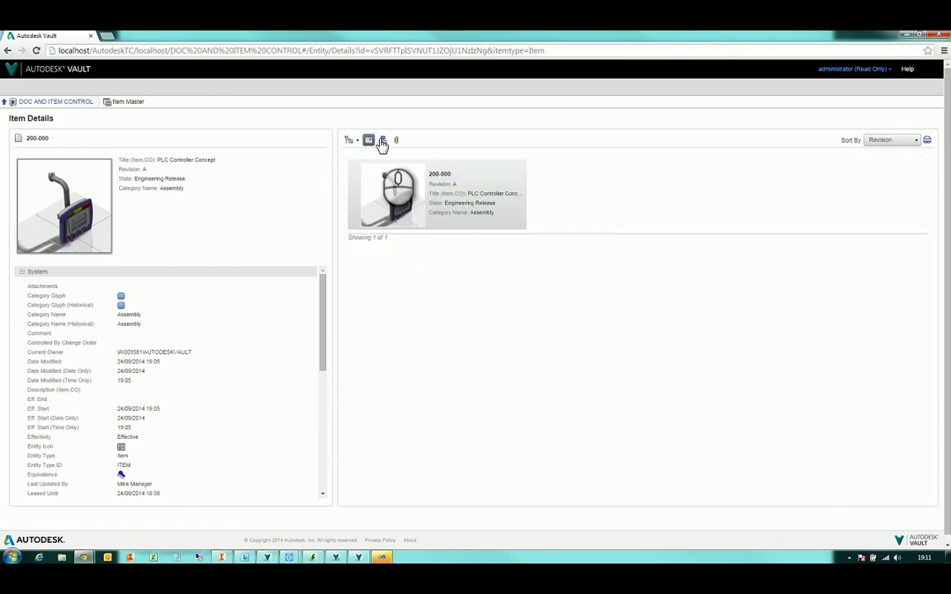
left_click(383, 141)
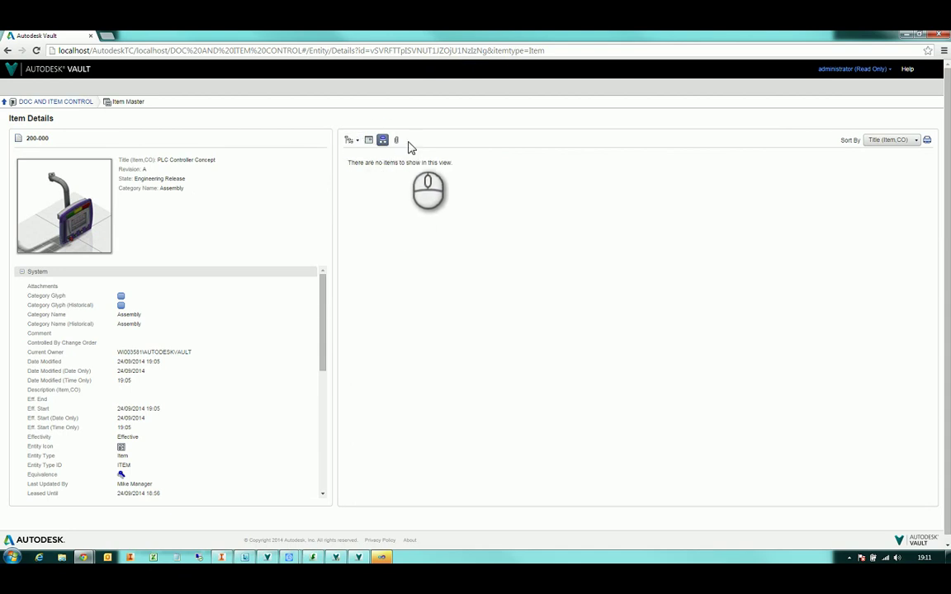
left_click(398, 142)
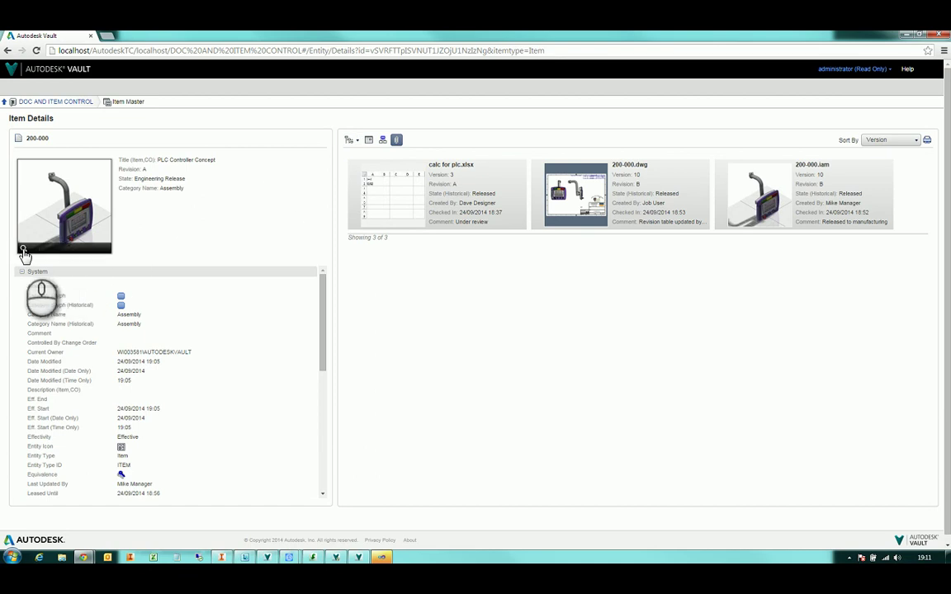
Enlarge the 200-000 model preview, rotate it, and close it
left_click(24, 250)
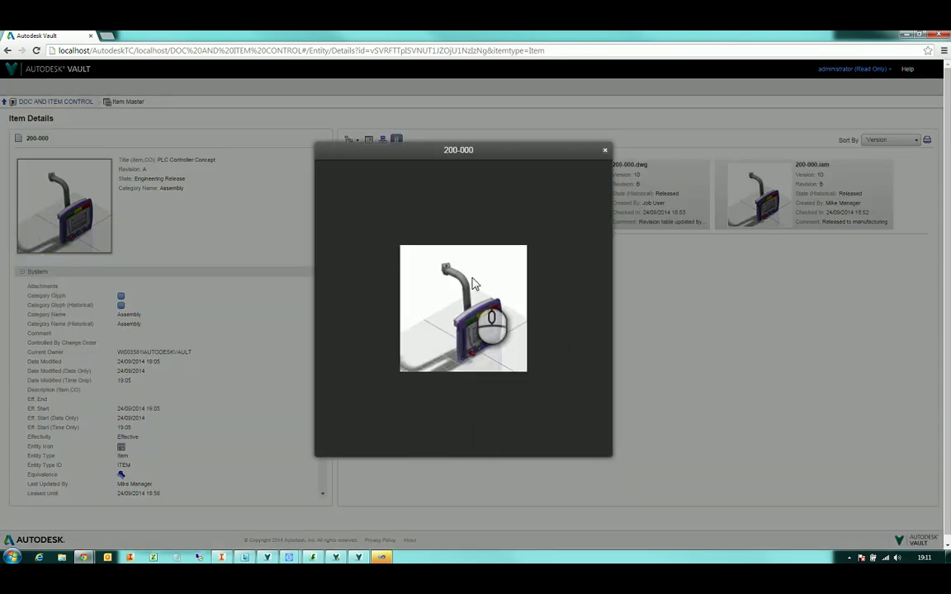
left_click_drag(474, 283, 554, 244)
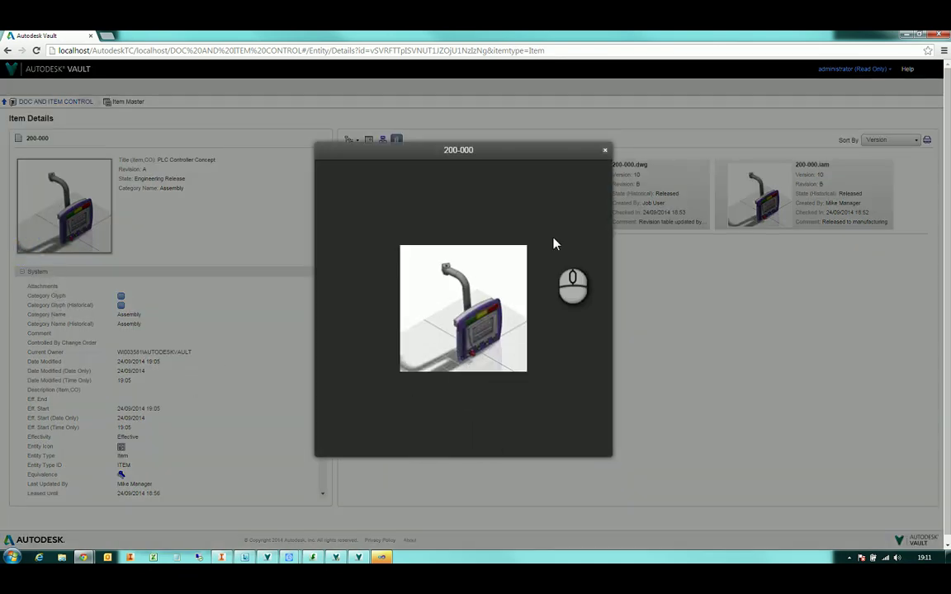
left_click(605, 154)
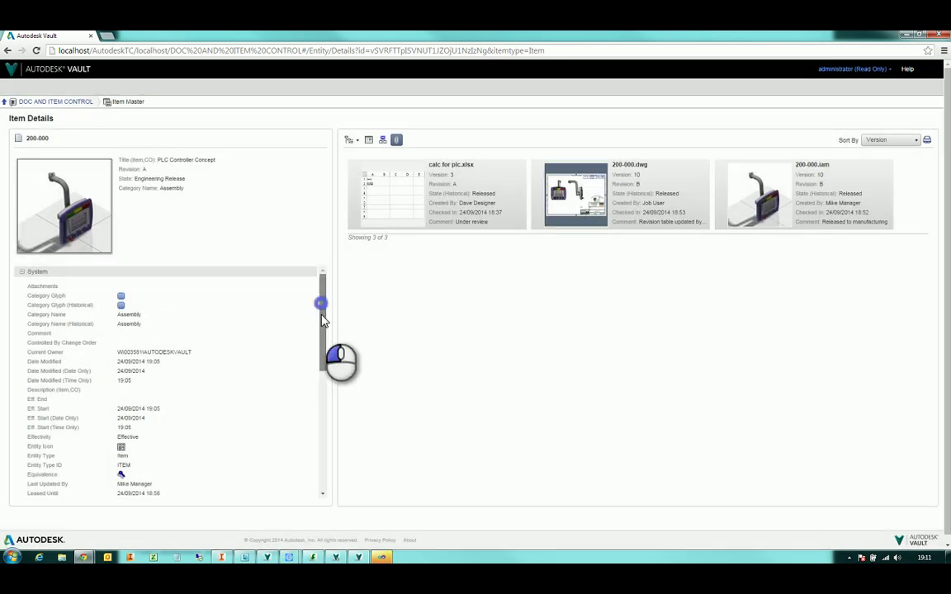
left_click_drag(322, 320, 358, 287)
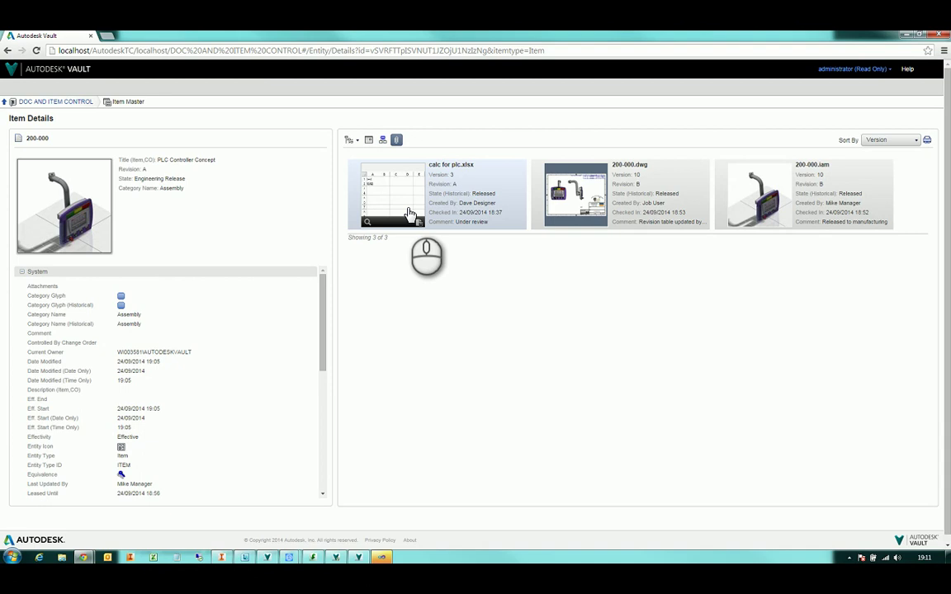
Open 200-000.dwg's file details past the server error and launch its thumbnail preview
left_click(585, 210)
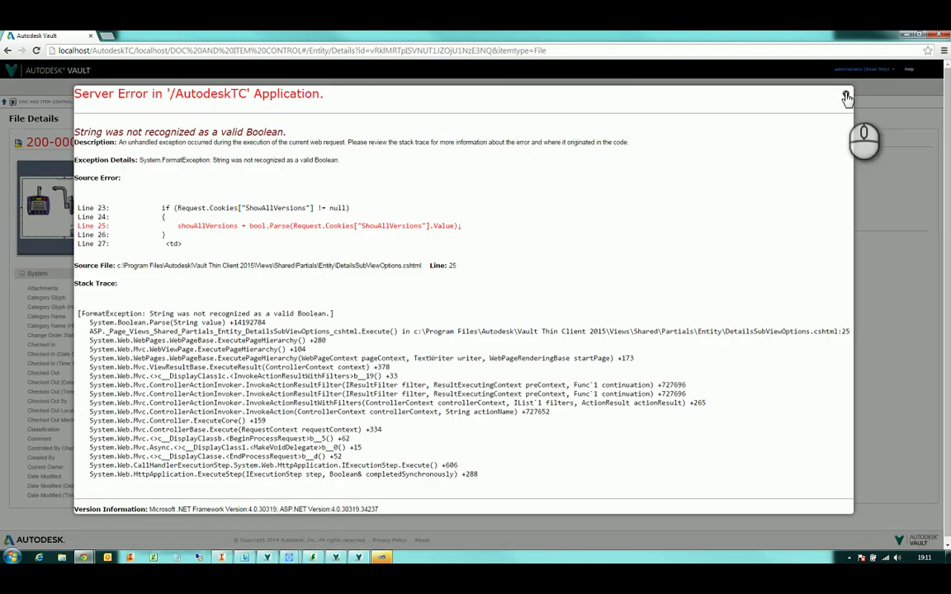
left_click(846, 98)
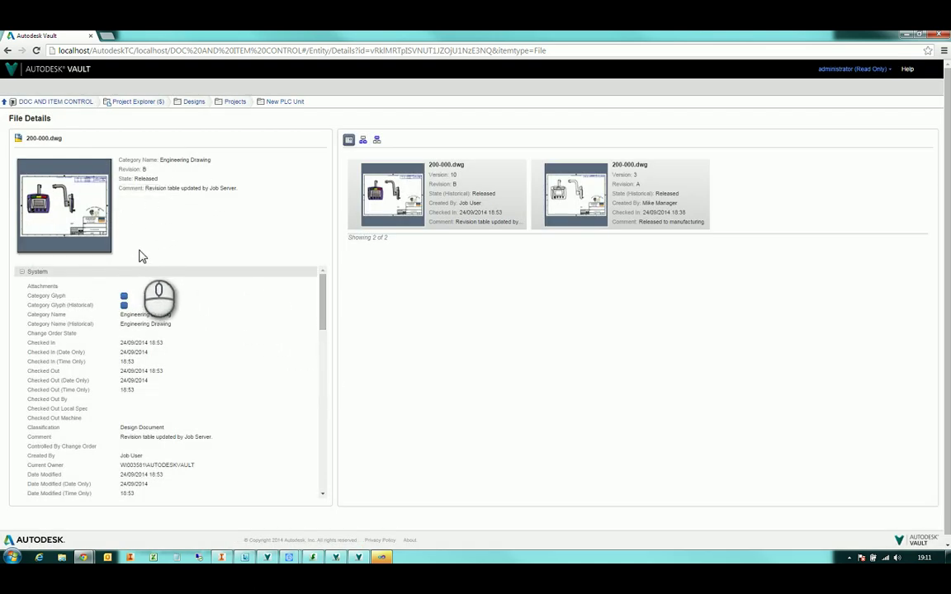
mouse_move(642, 196)
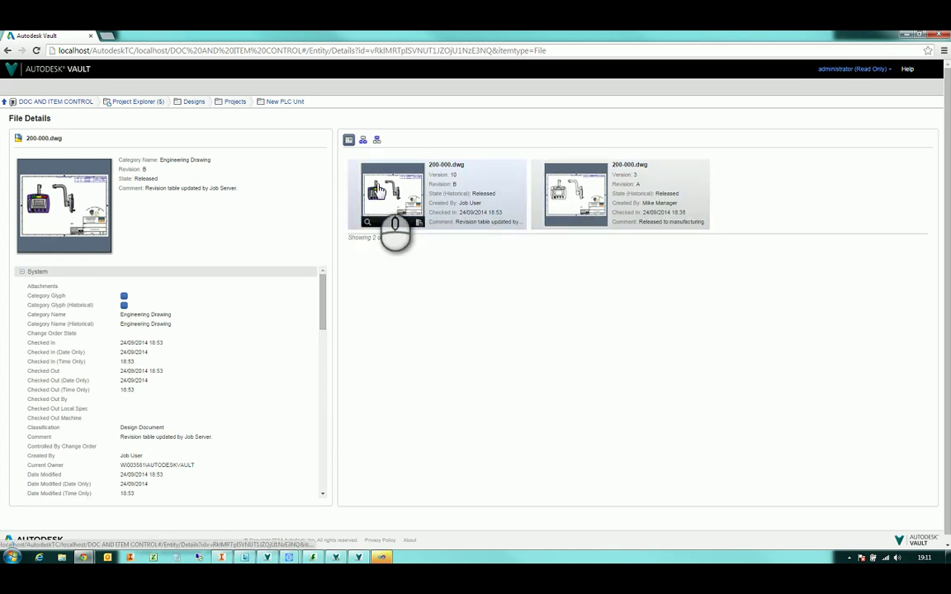
mouse_move(25, 248)
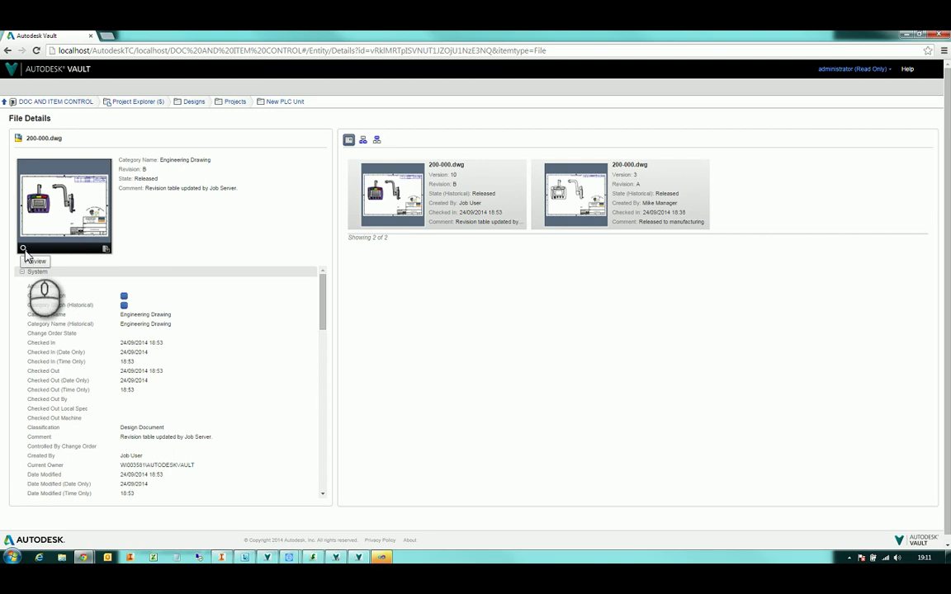
left_click(24, 249)
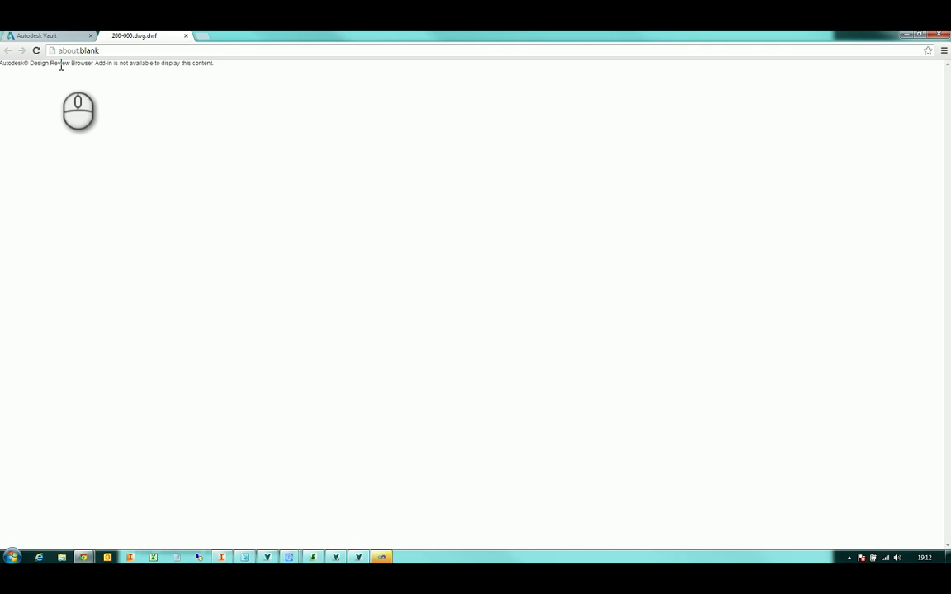
Close the empty preview tab, then download the 200-000.dwg.dwf visualization and open it in Design Review
left_click_drag(2, 66, 136, 73)
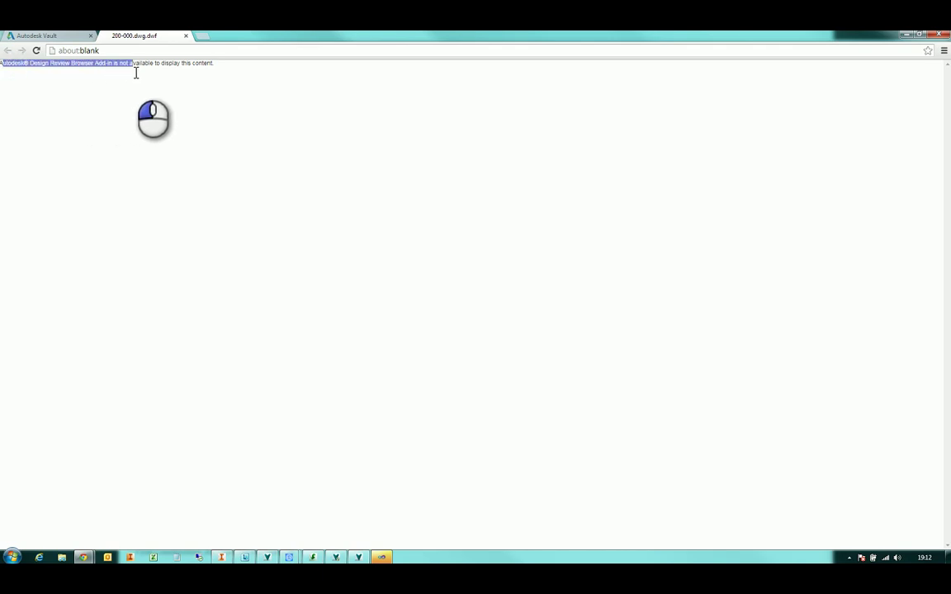
left_click(188, 36)
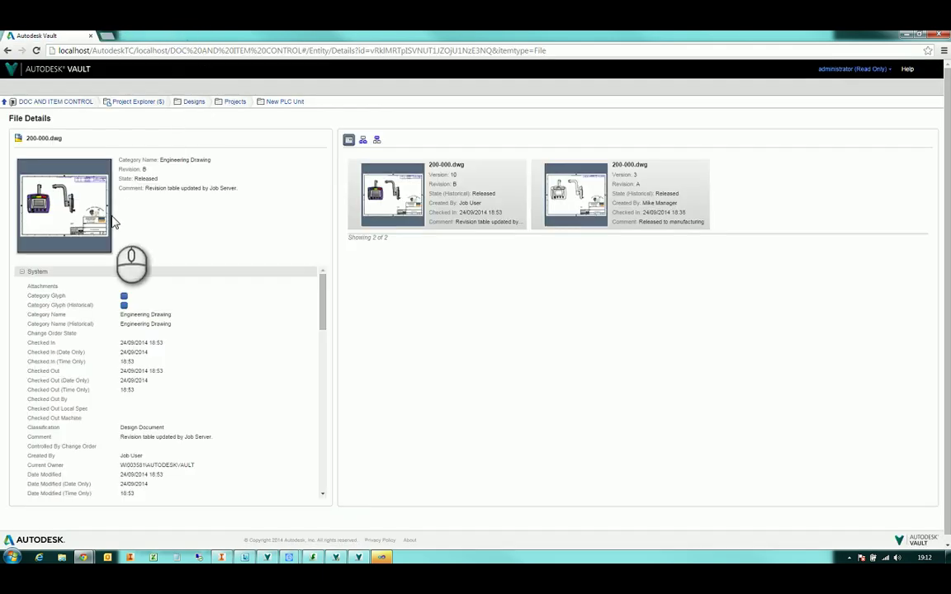
left_click(106, 248)
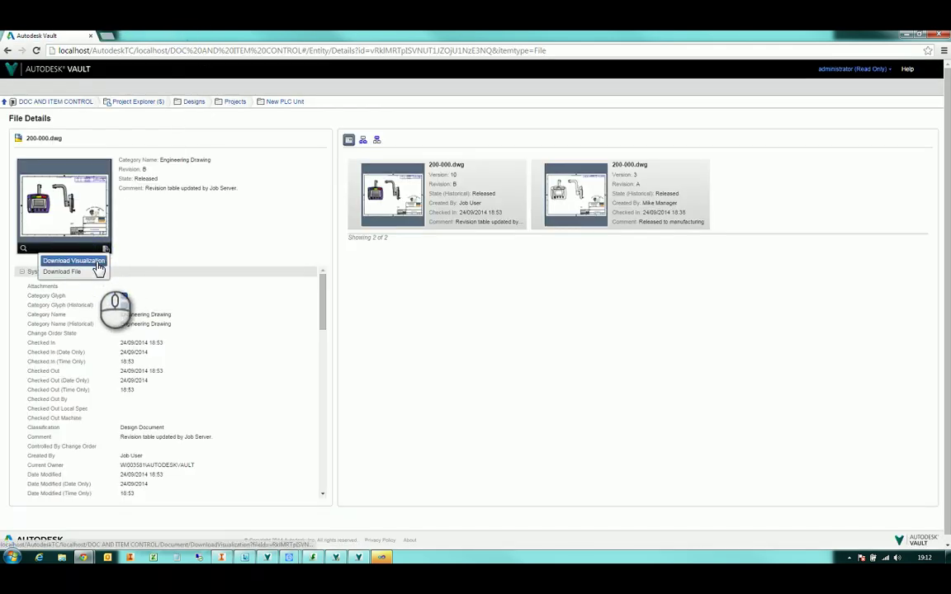
left_click(97, 263)
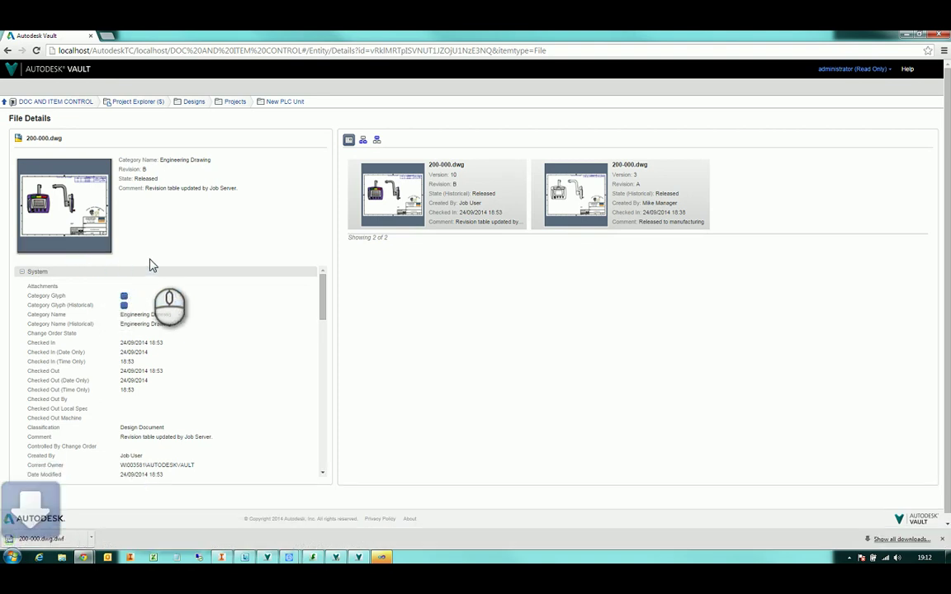
left_click(40, 540)
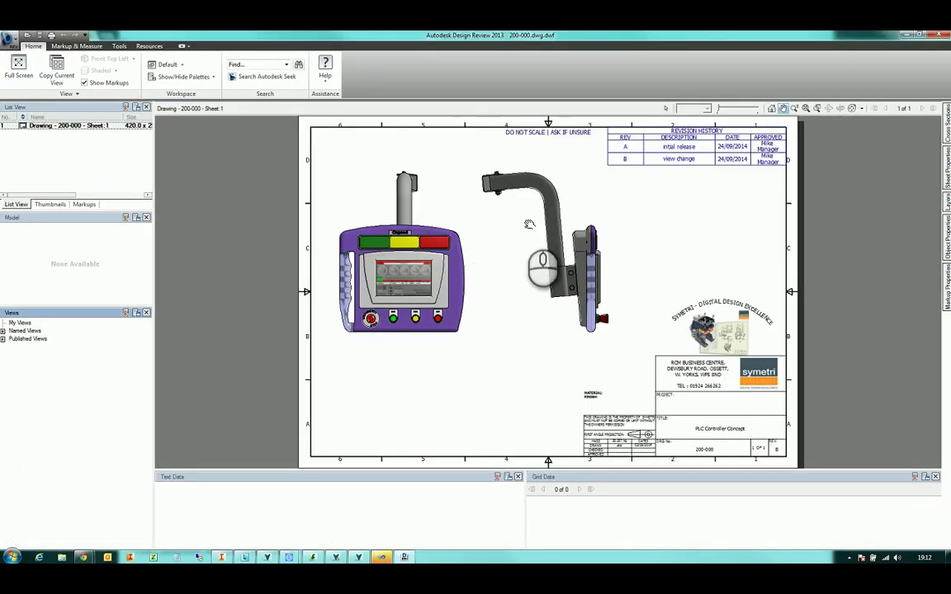
Zoom into the 200-000 drawing's revision history table, then back out to the full sheet
scroll(578, 211, "up", 3)
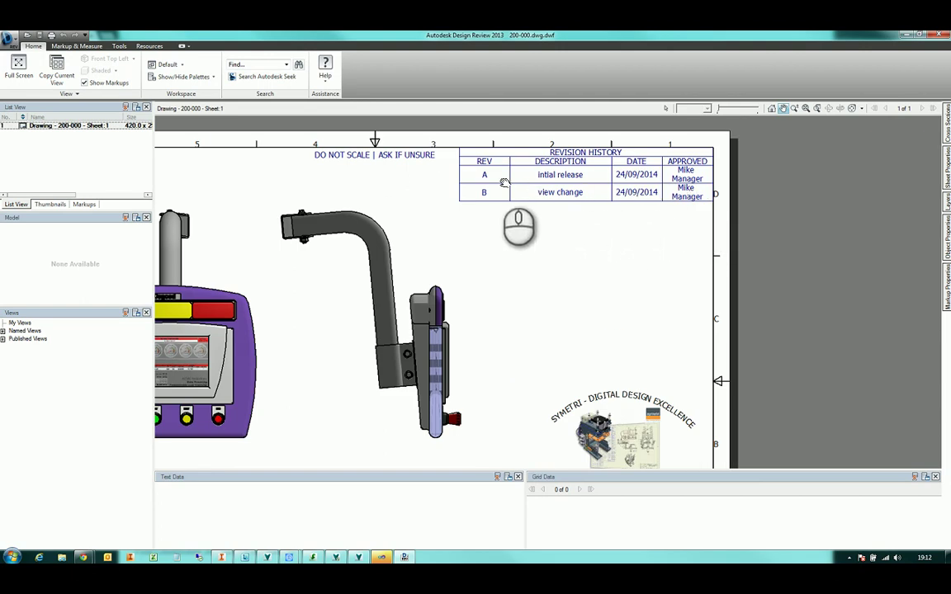
scroll(553, 231, "down", 3)
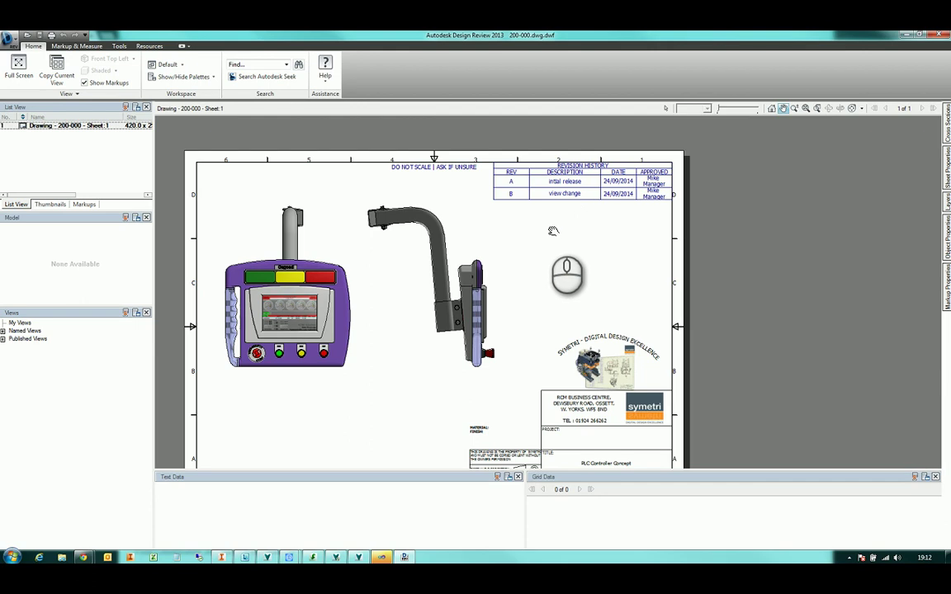
scroll(553, 239, "down", 3)
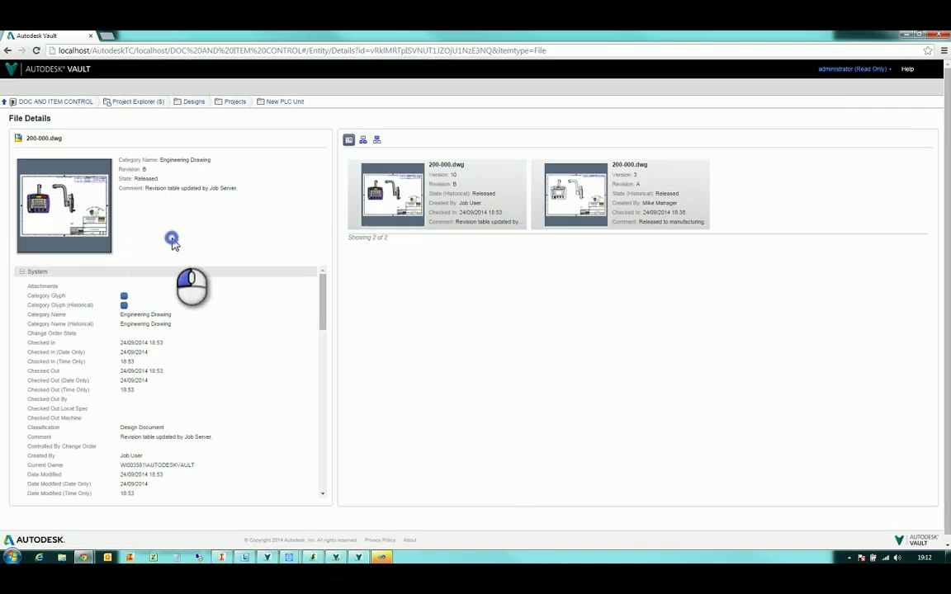
Download the original 200-000.dwg file from its File Details page
mouse_move(112, 251)
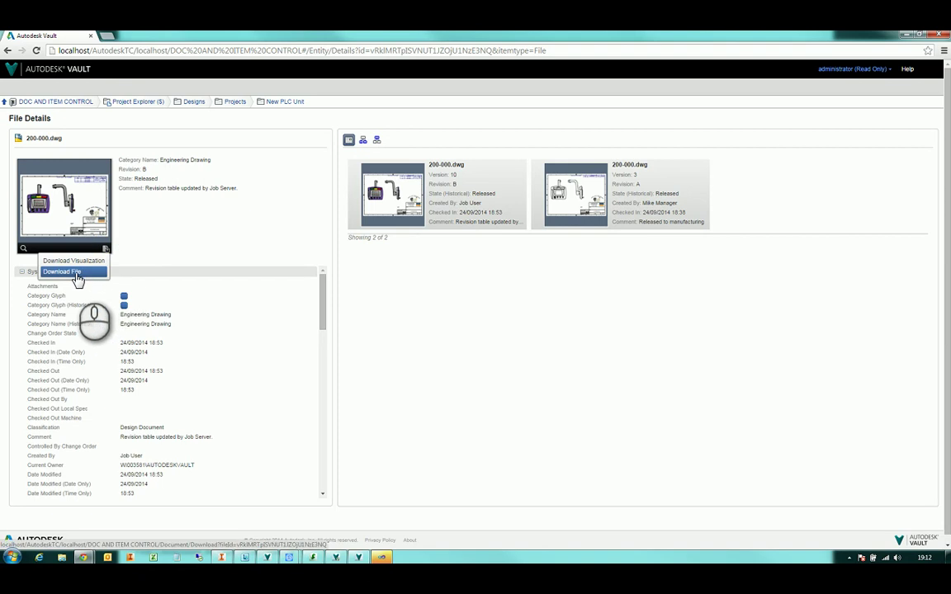
left_click(76, 274)
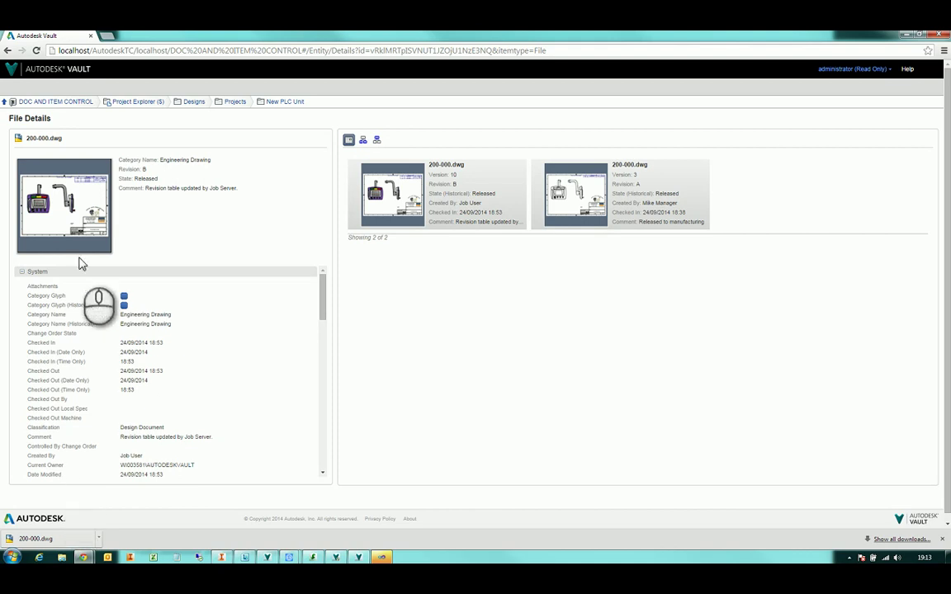
Dismiss the server error and browse Project Explorer > Designs > Projects > New PLC Unit
left_click(70, 107)
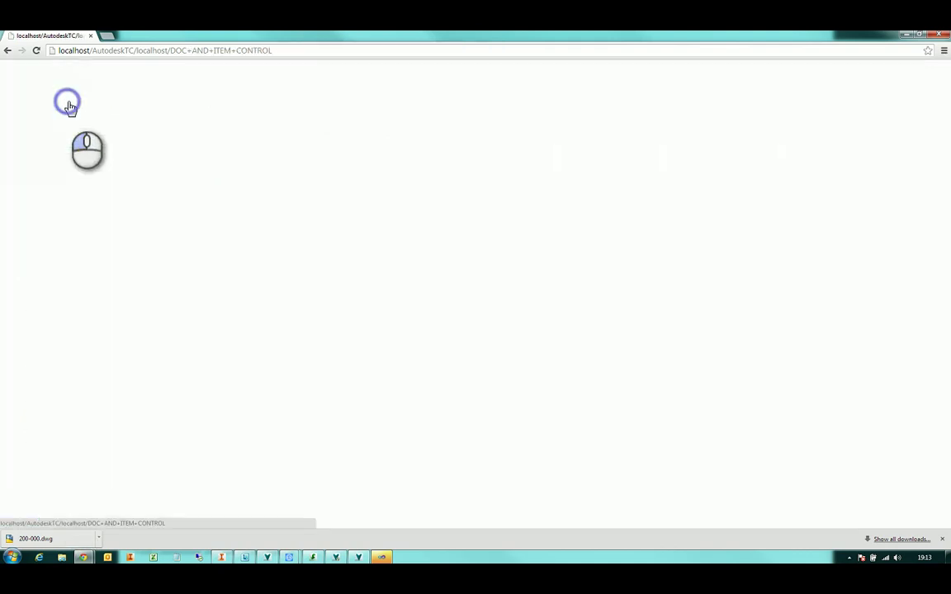
left_click(7, 51)
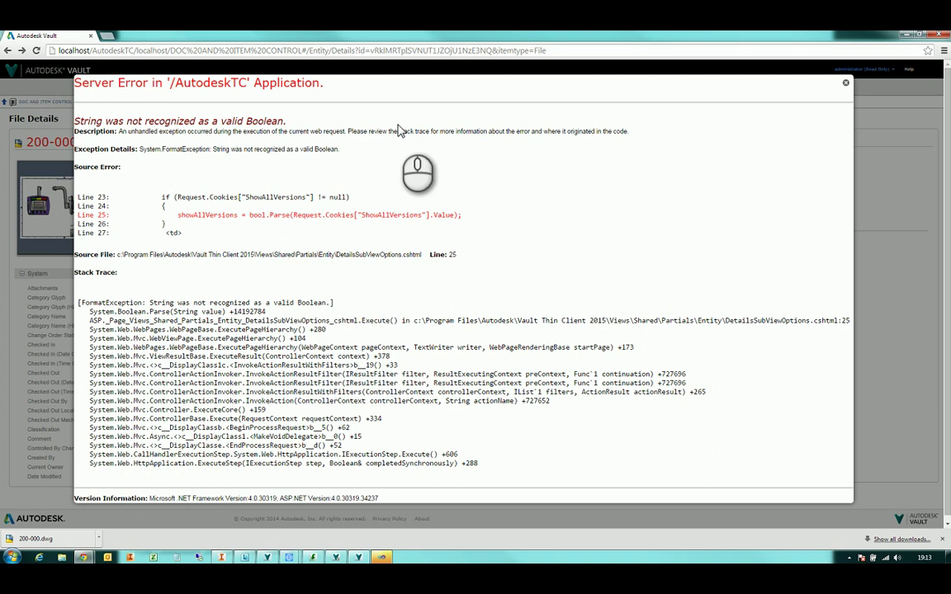
left_click(843, 82)
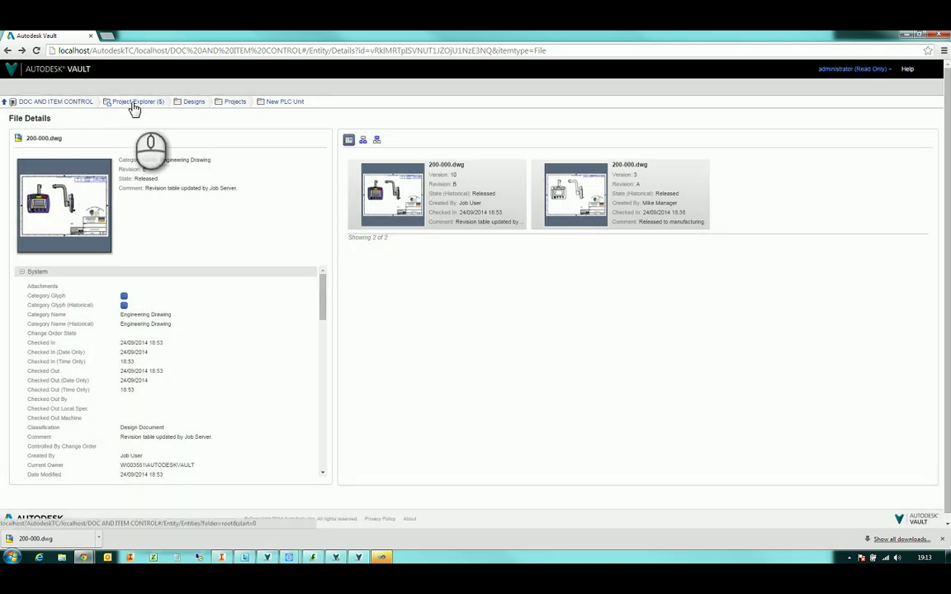
left_click(135, 104)
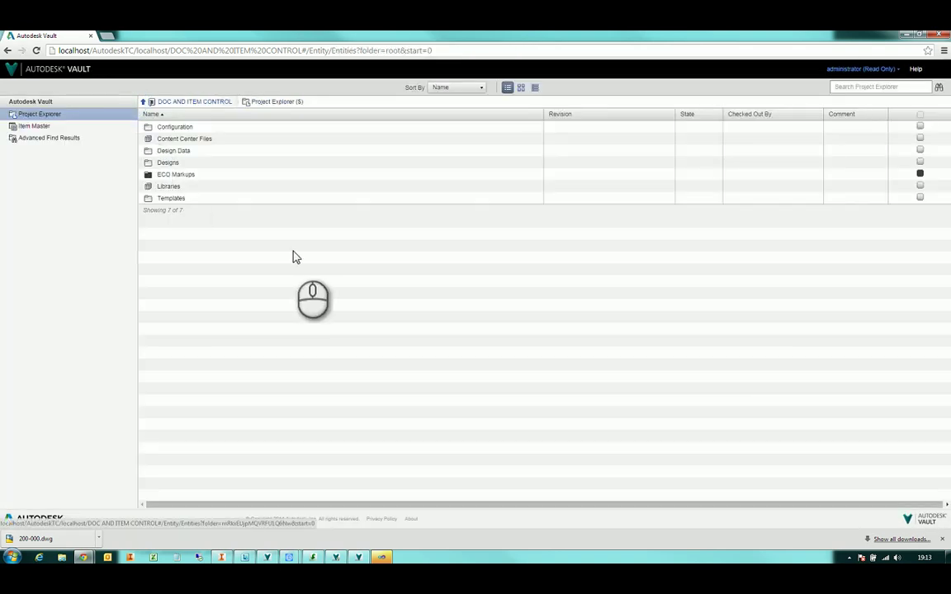
left_click(176, 165)
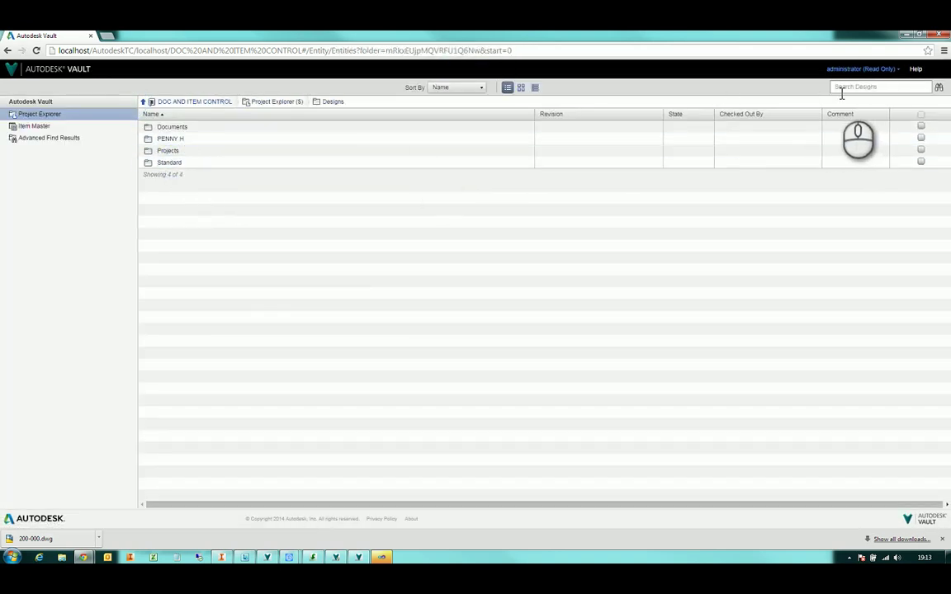
left_click(174, 153)
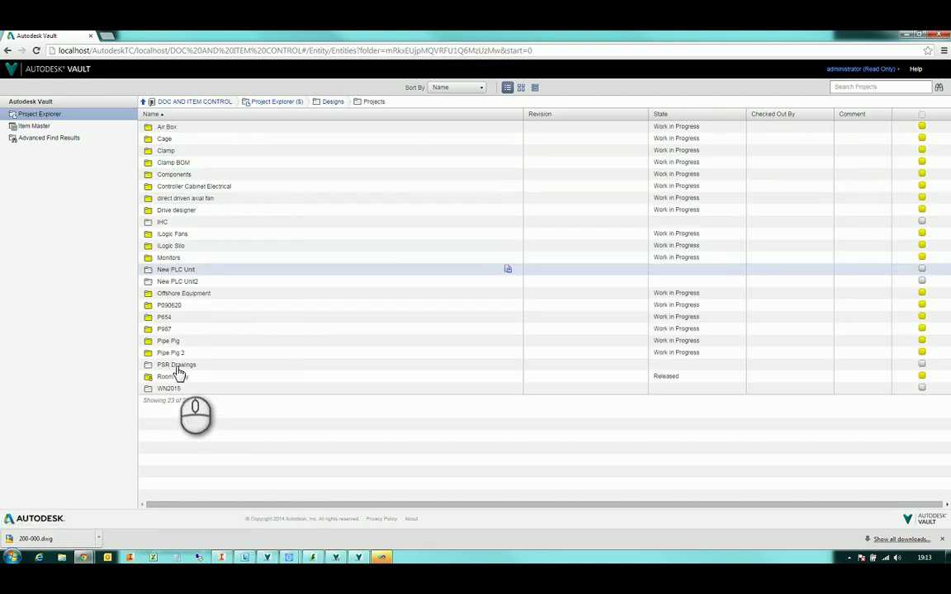
left_click(176, 270)
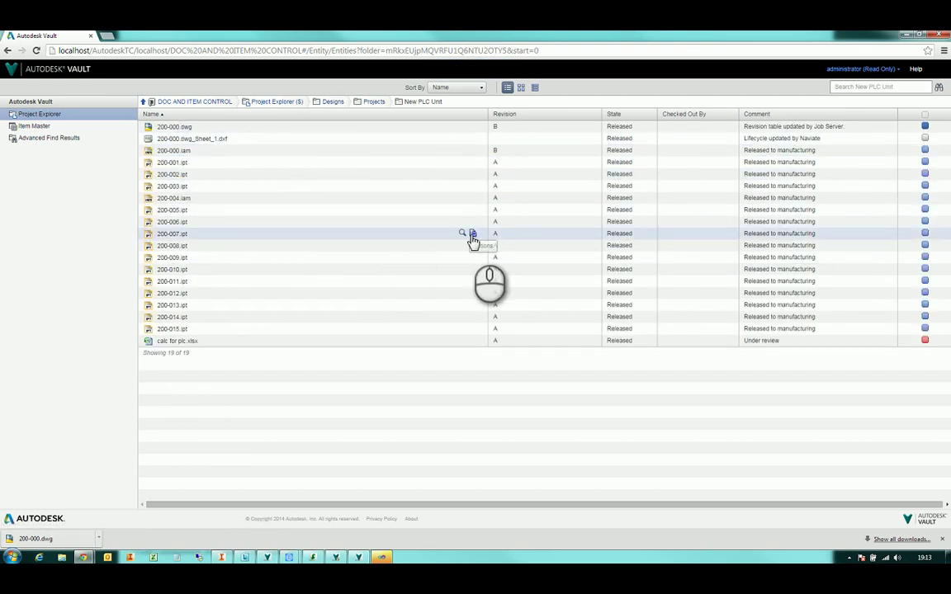
Open 200-000.dwg's details and check what it uses and where it is used
left_click(183, 128)
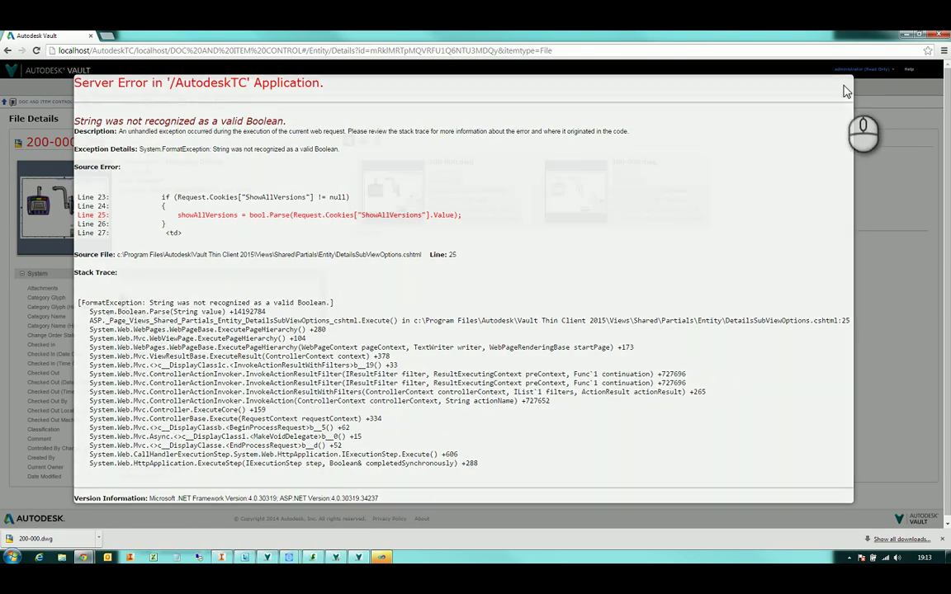
left_click(845, 89)
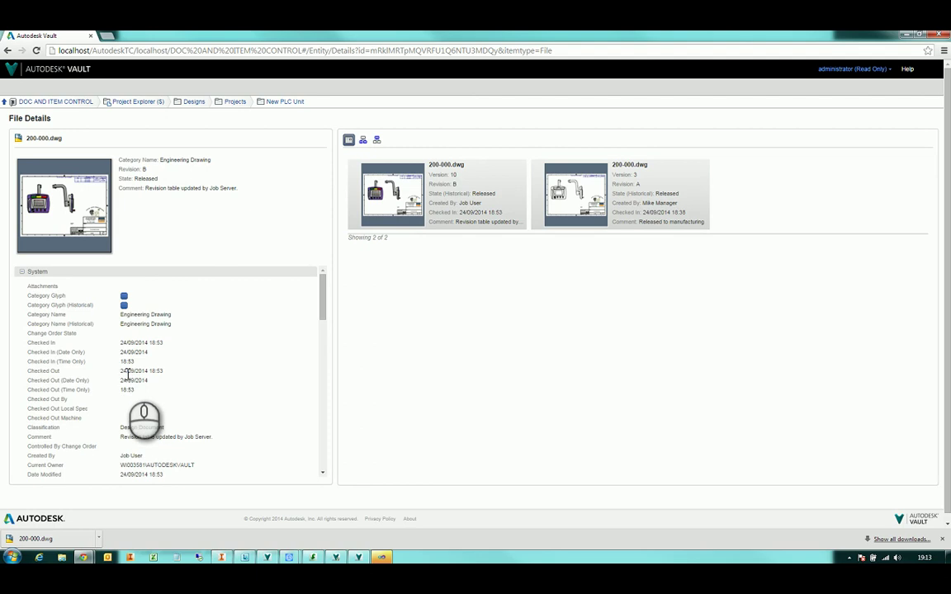
left_click_drag(323, 299, 325, 266)
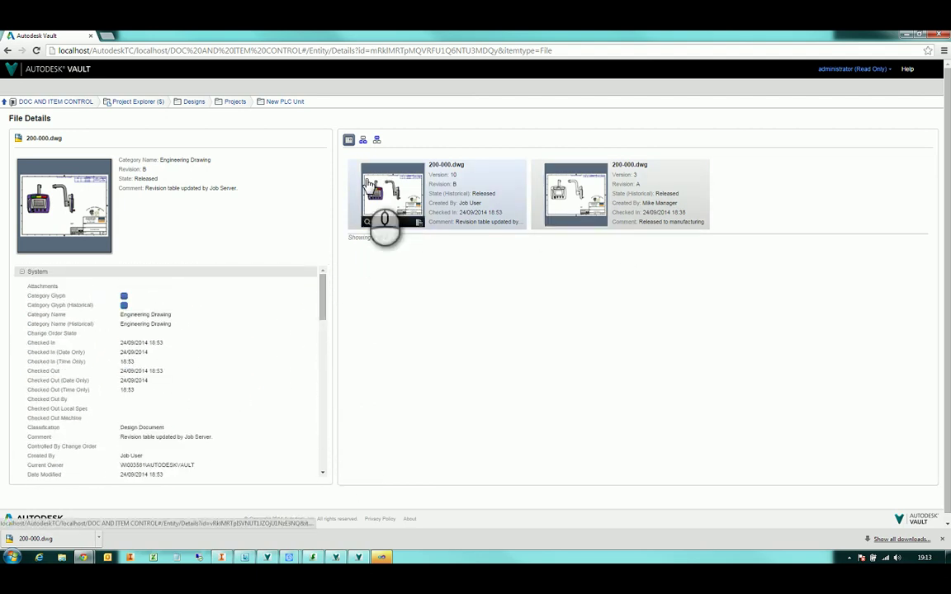
left_click(364, 141)
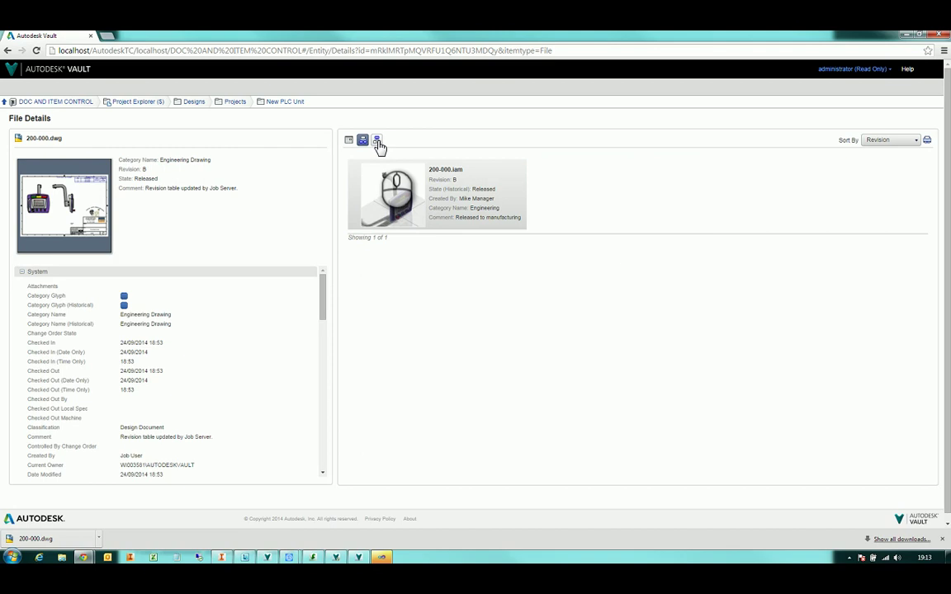
left_click(378, 143)
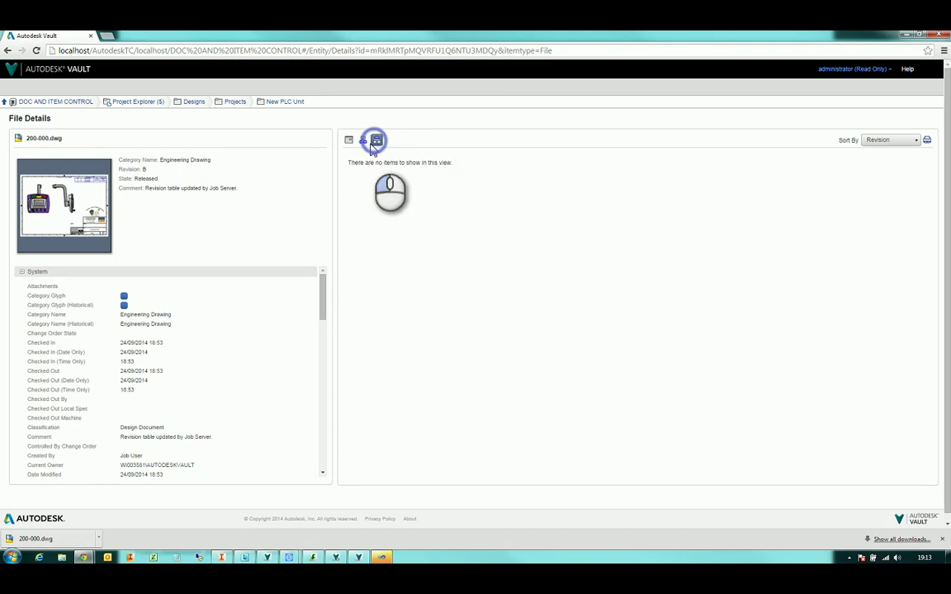
left_click(364, 142)
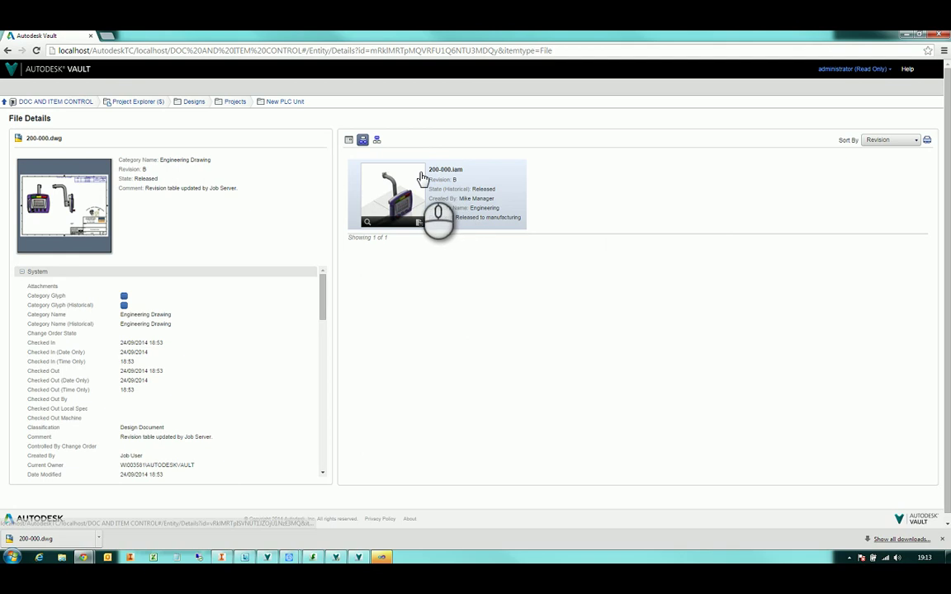
Open assembly 200-000.iam's details, then go back to Project Explorer and the advanced find results
left_click(441, 170)
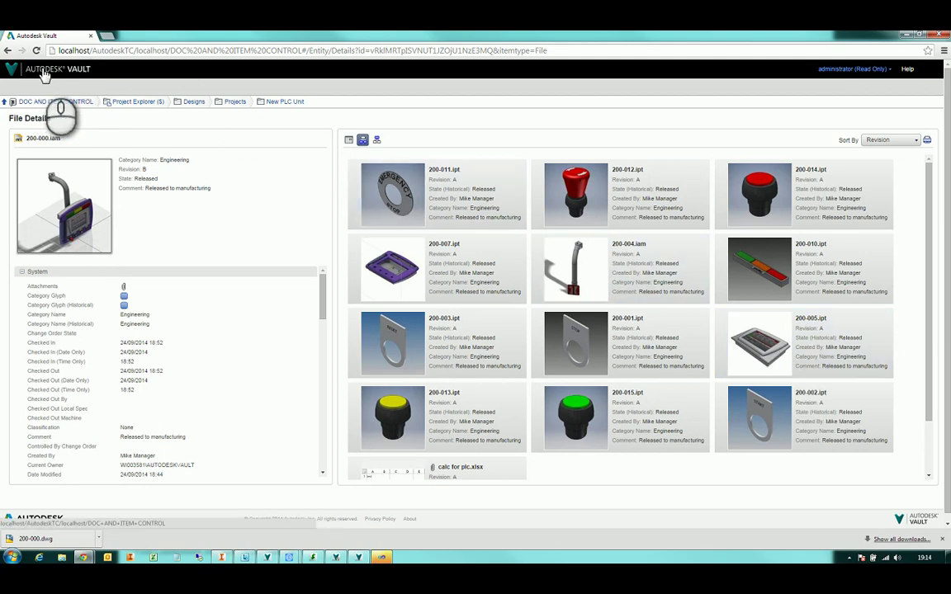
left_click(124, 102)
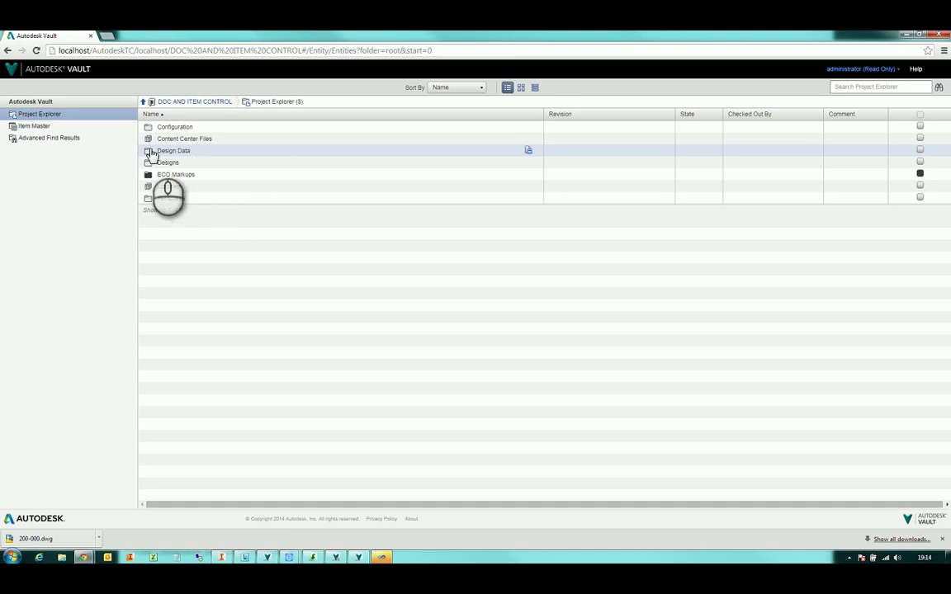
left_click(69, 139)
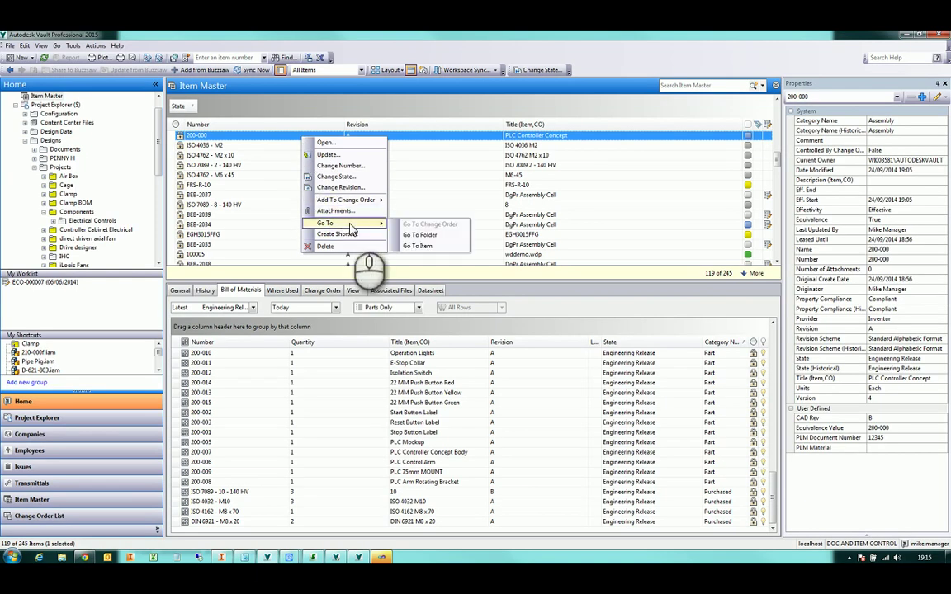
Show the Change Order List with its five existing change orders
mouse_move(360, 204)
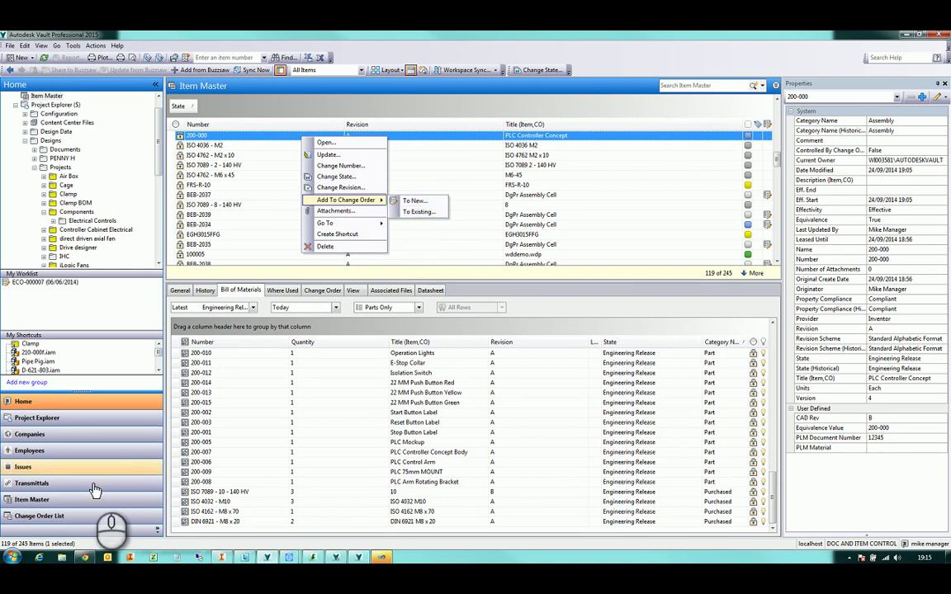
left_click(29, 516)
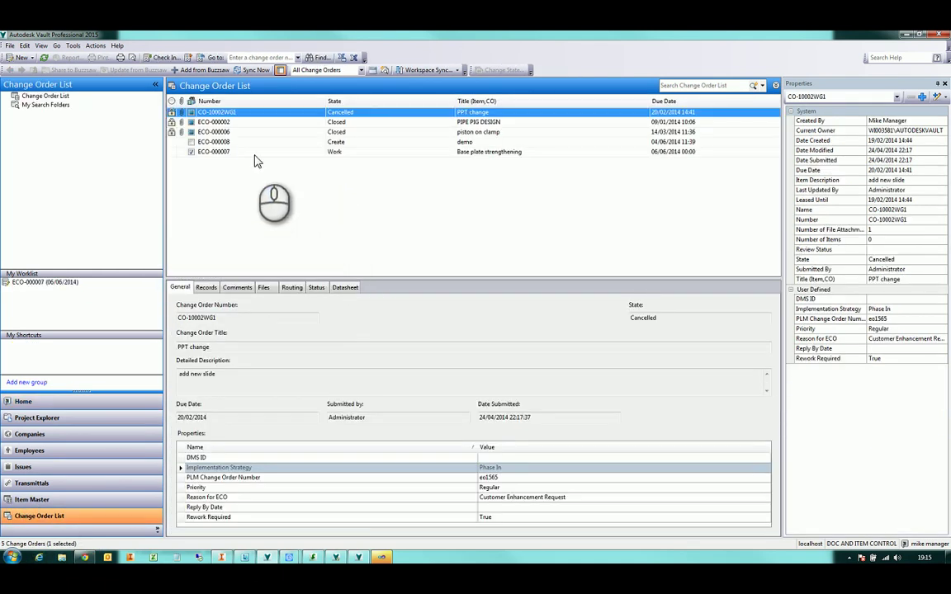
Start change order ECO-000010 with the ECO numbering scheme and begin its detailed description
left_click(20, 58)
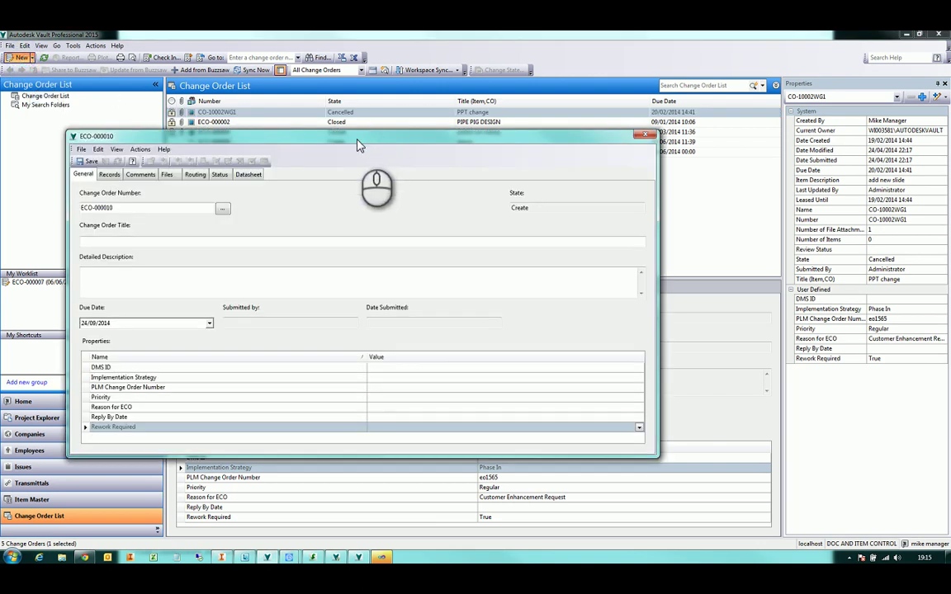
left_click_drag(355, 137, 488, 100)
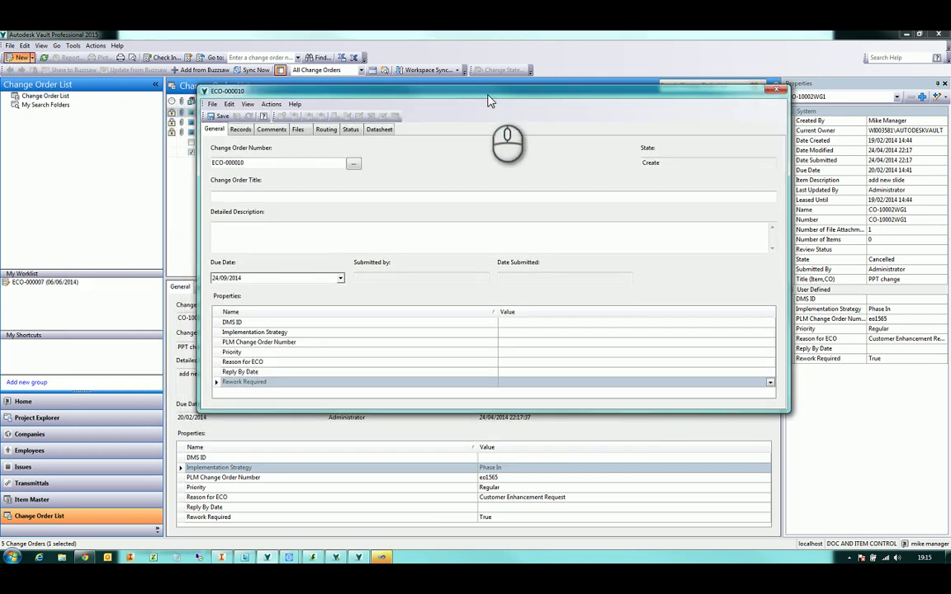
left_click(353, 165)
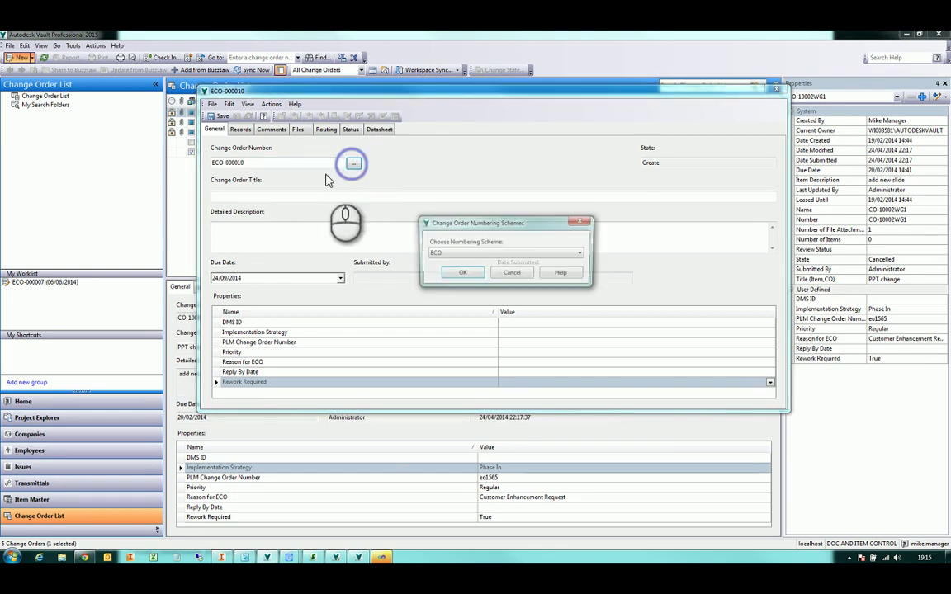
left_click(462, 253)
left_click(462, 263)
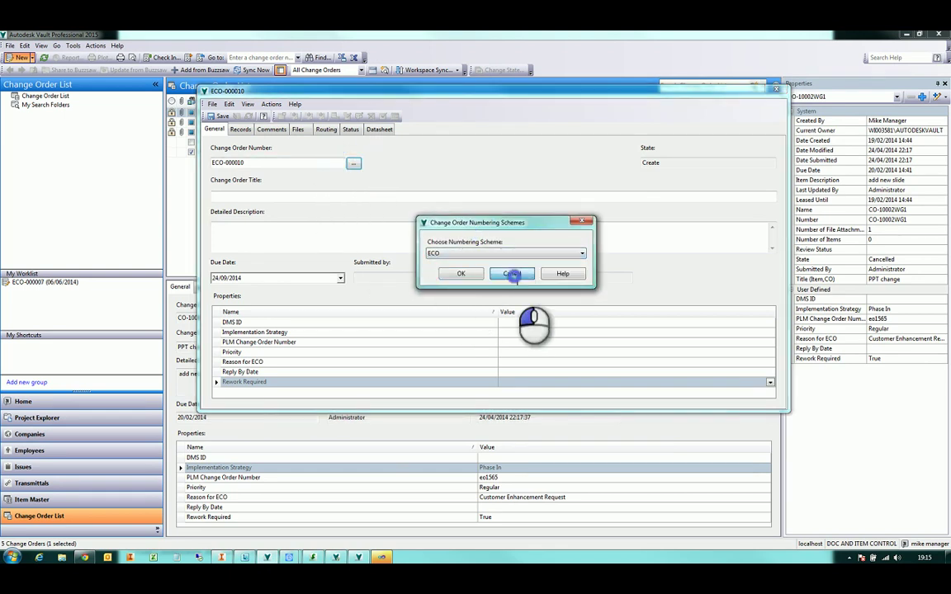
left_click(460, 275)
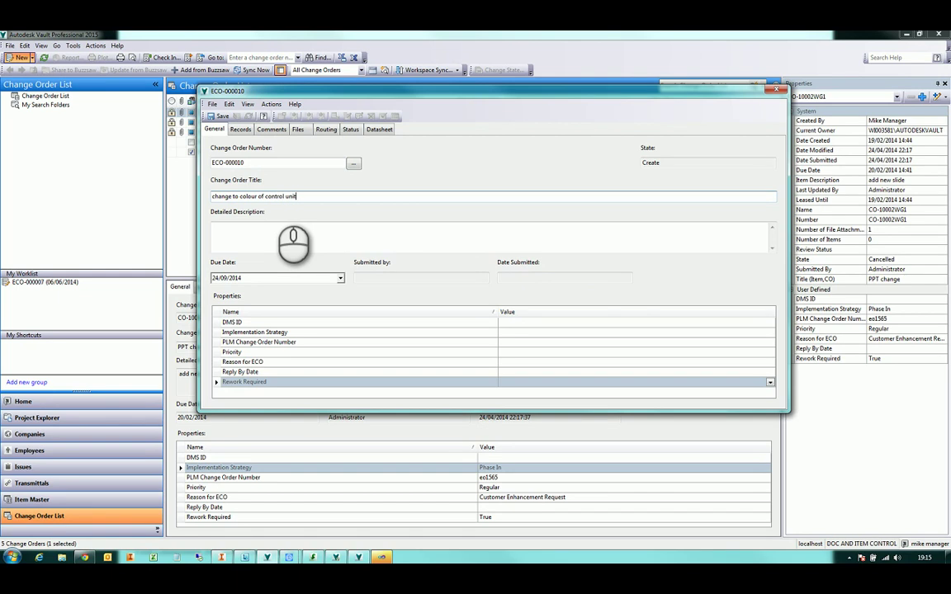
left_click(273, 221)
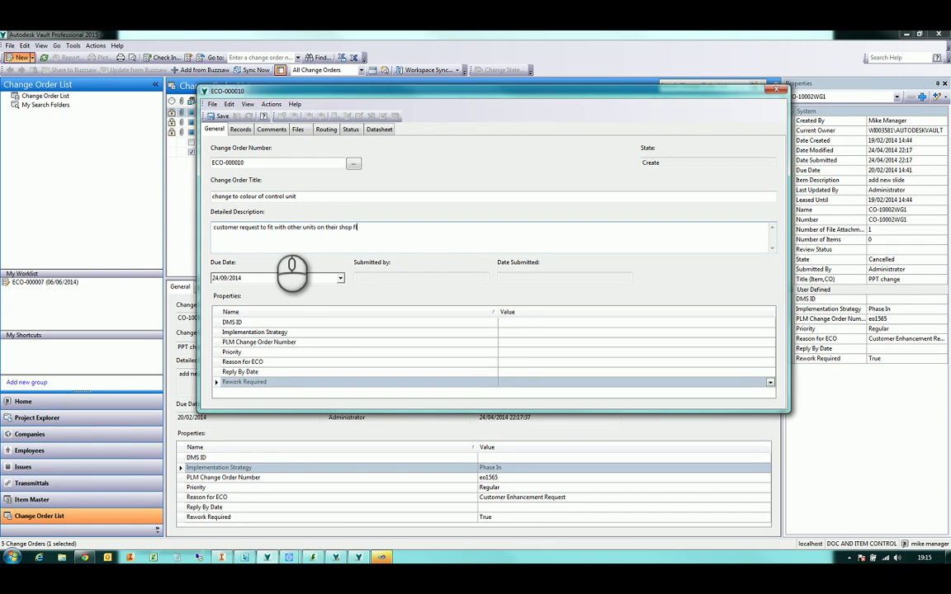
Set Due Date to 03/10/2014, Rework Required to False and Reply By Date to 26/09/2014
left_click(340, 278)
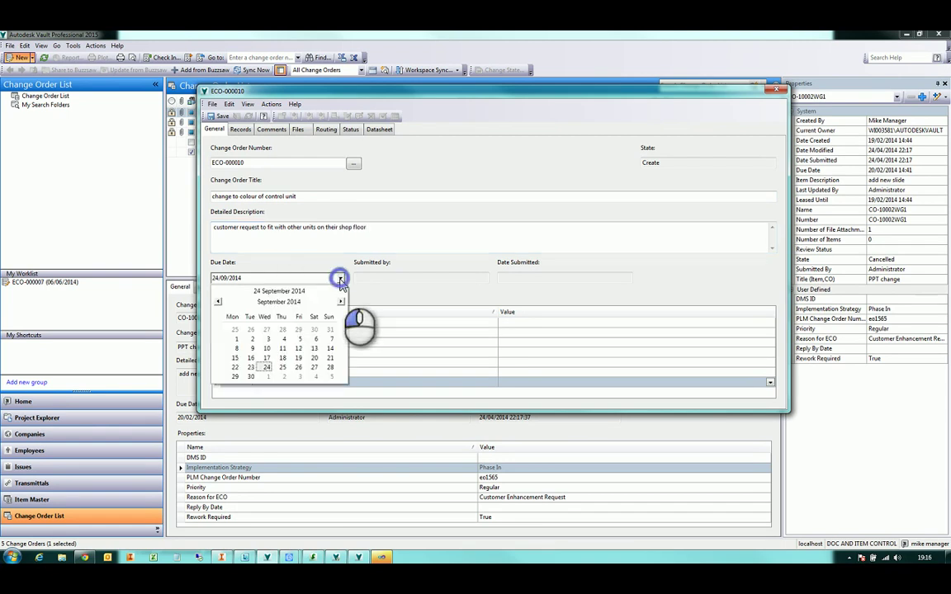
left_click(301, 377)
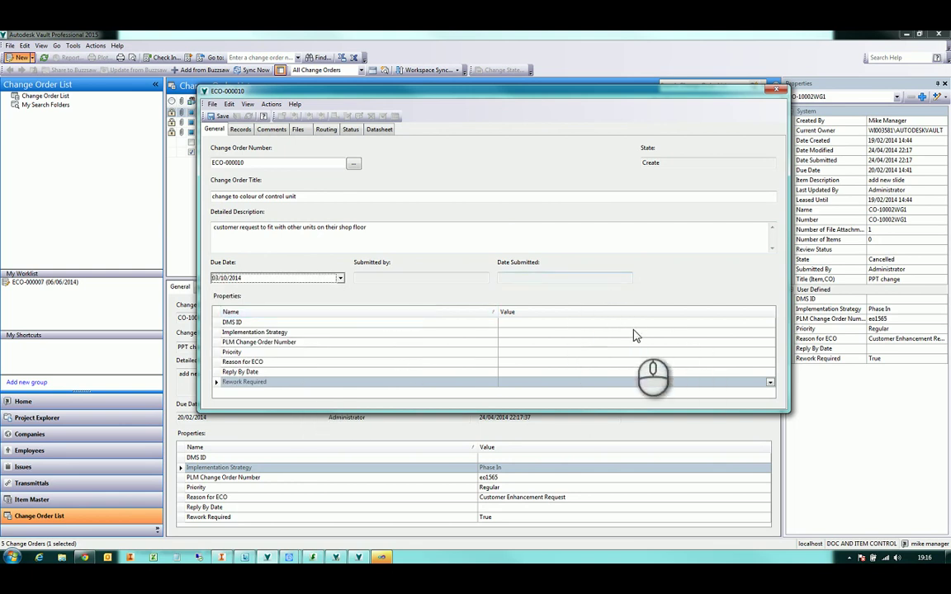
left_click(771, 384)
left_click(765, 410)
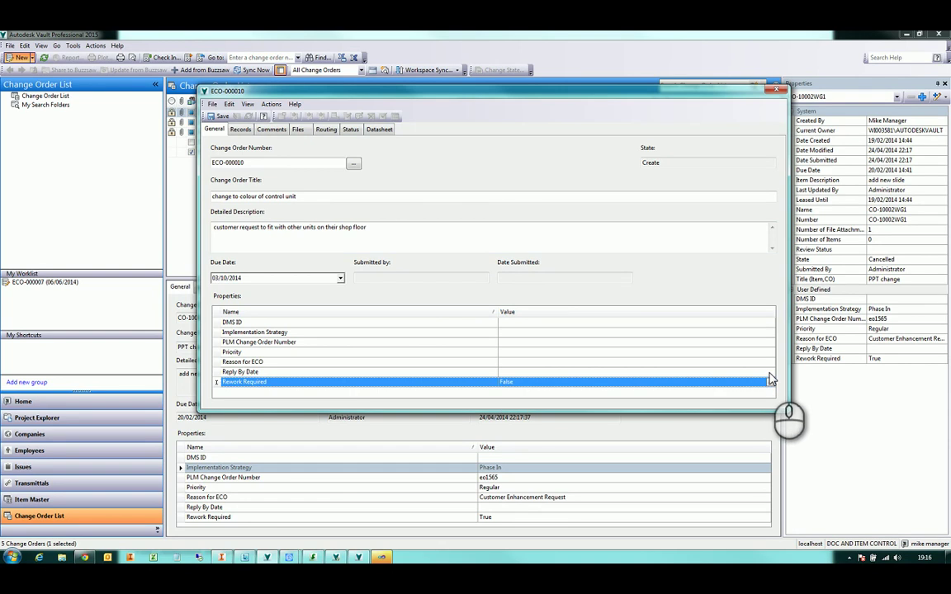
left_click(727, 371)
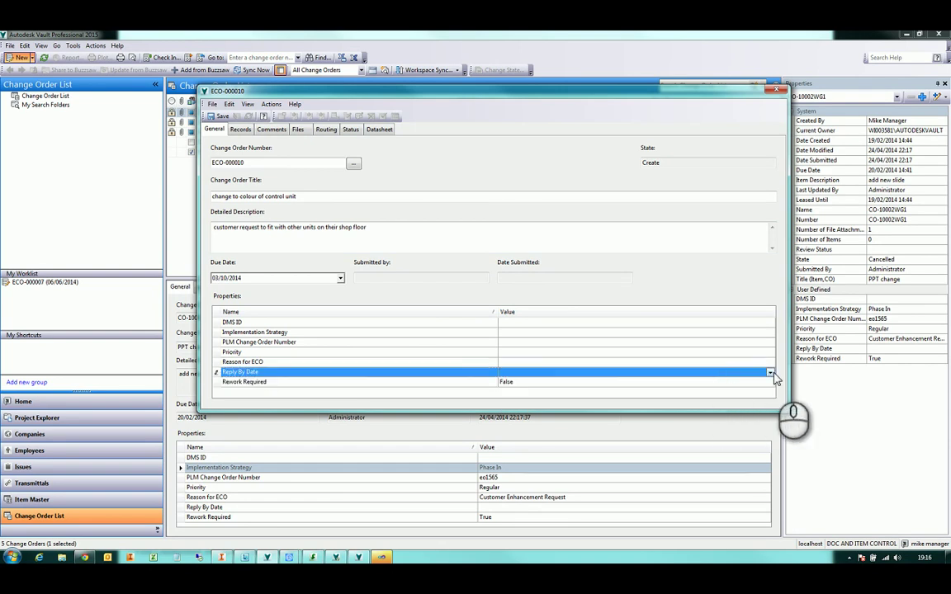
left_click(770, 372)
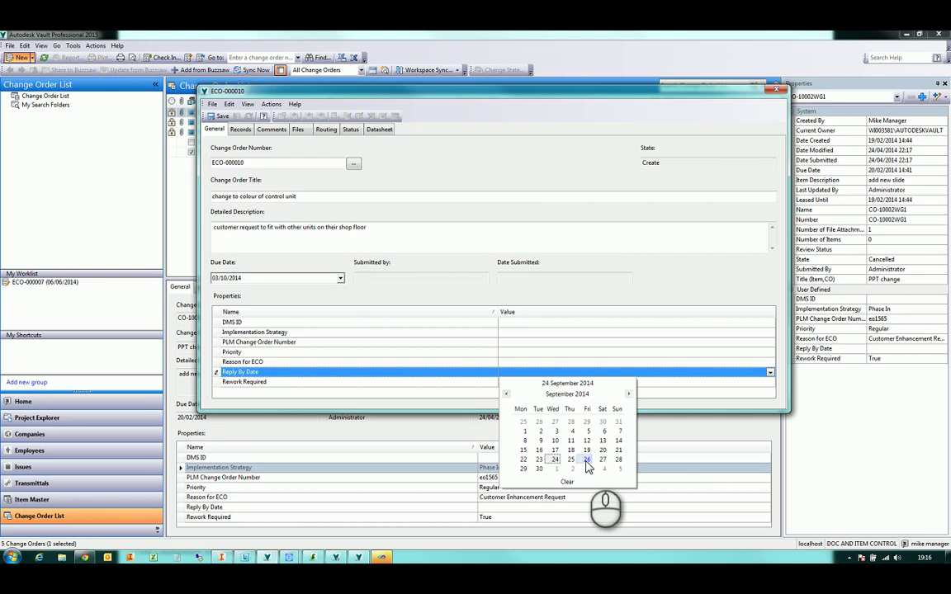
left_click(586, 459)
Set reason to Customer Enhancement Request, priority Regular, IDs 1234 and Implementation Strategy N/A
left_click(770, 362)
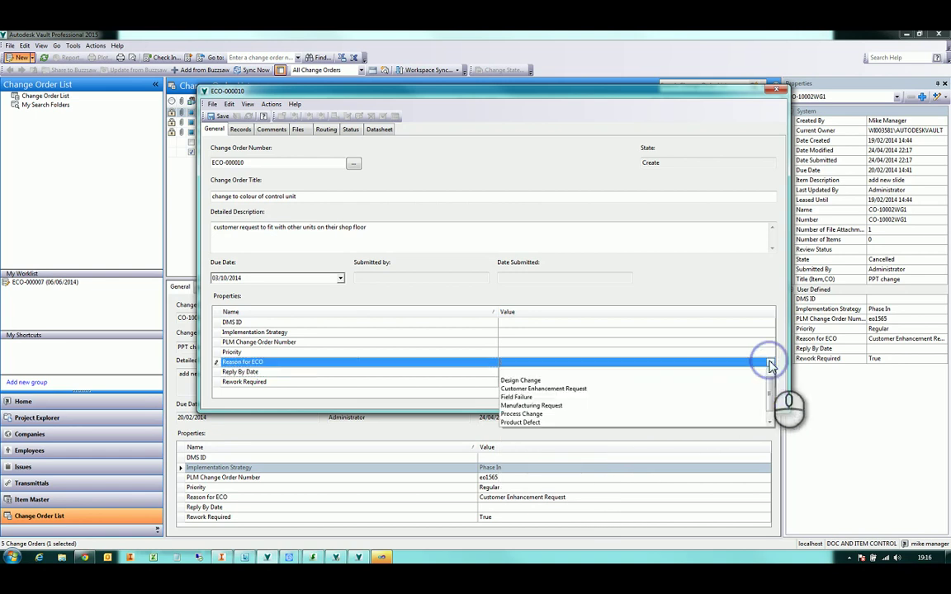
left_click(593, 388)
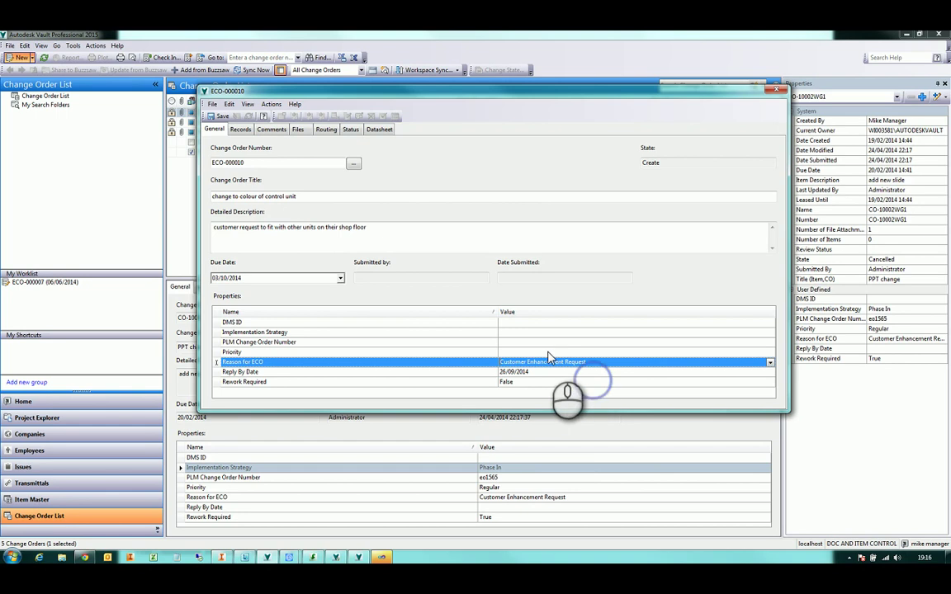
left_click(771, 353)
left_click(663, 380)
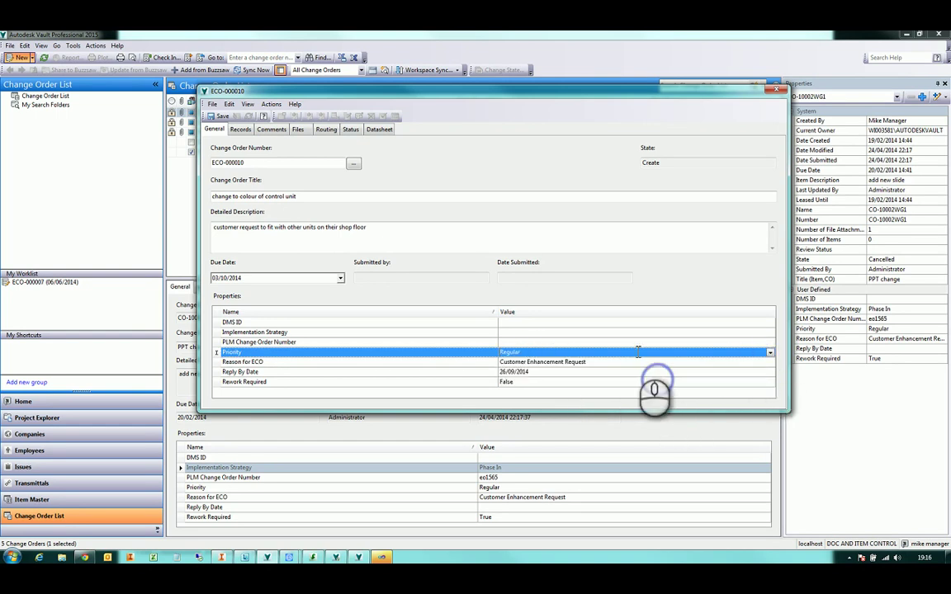
left_click(526, 342)
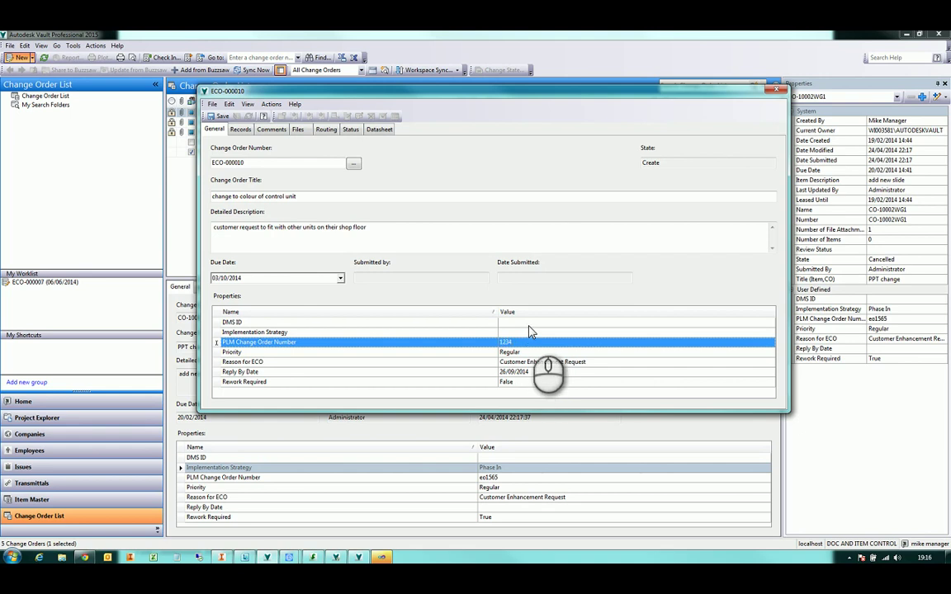
left_click(534, 324)
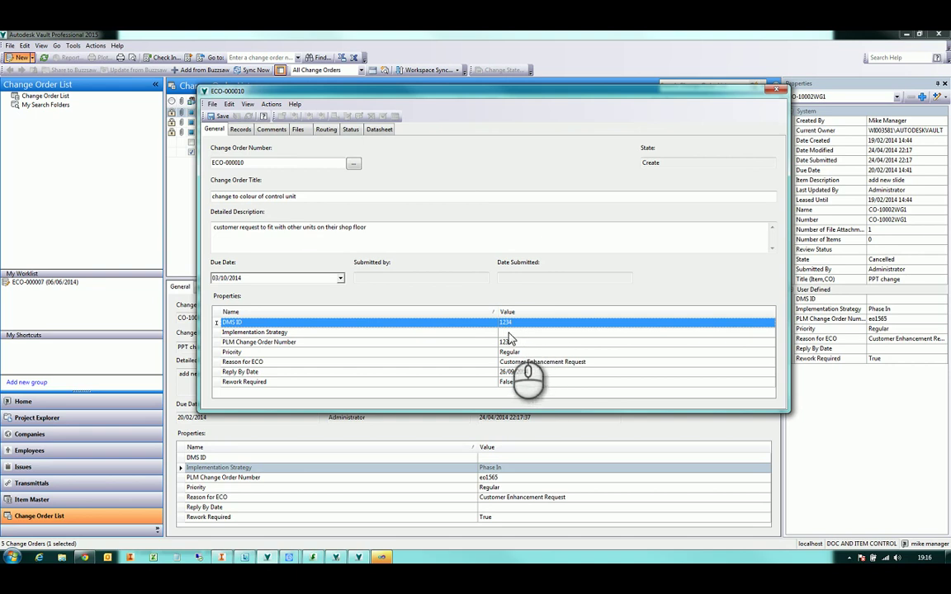
left_click(510, 334)
left_click(770, 333)
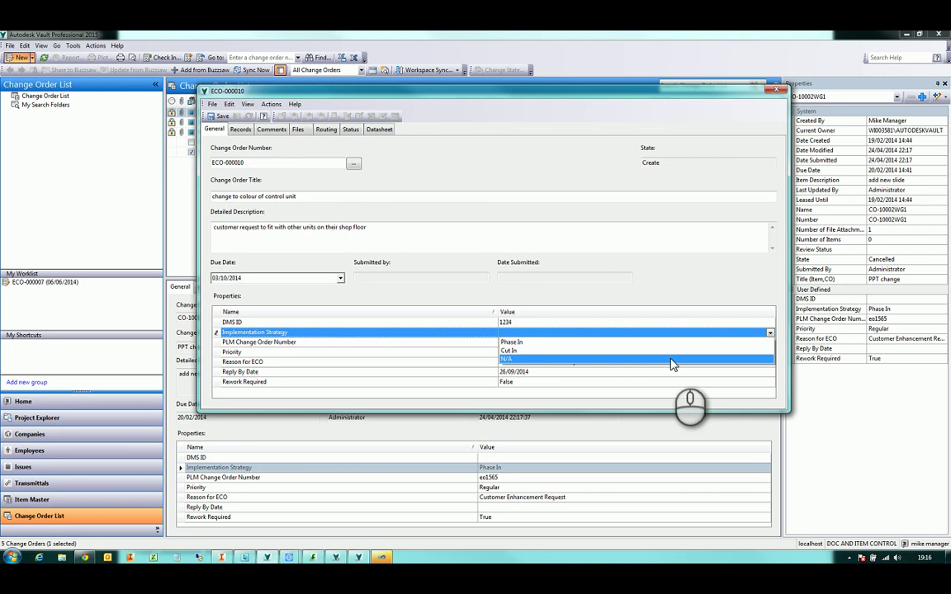
left_click(672, 361)
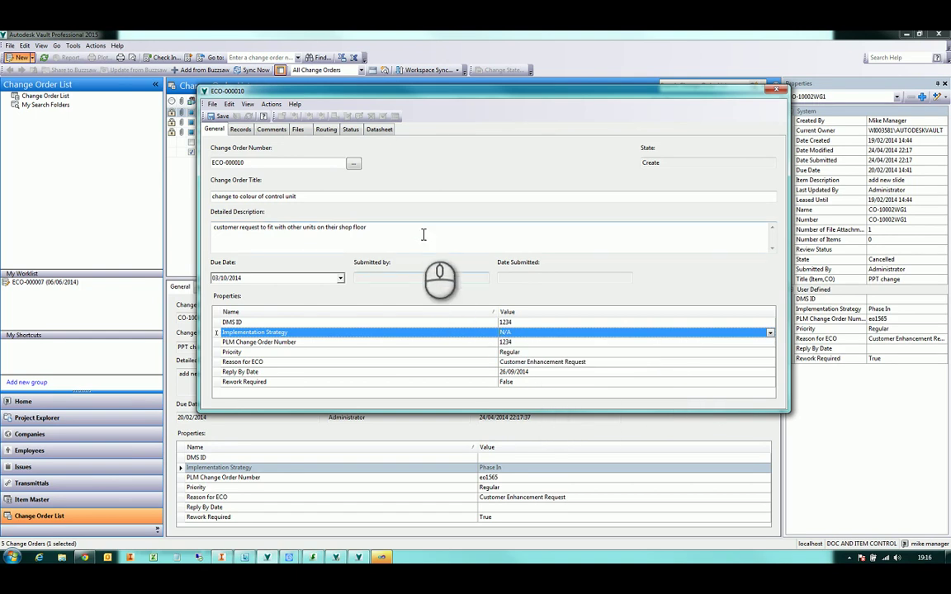
left_click(368, 229)
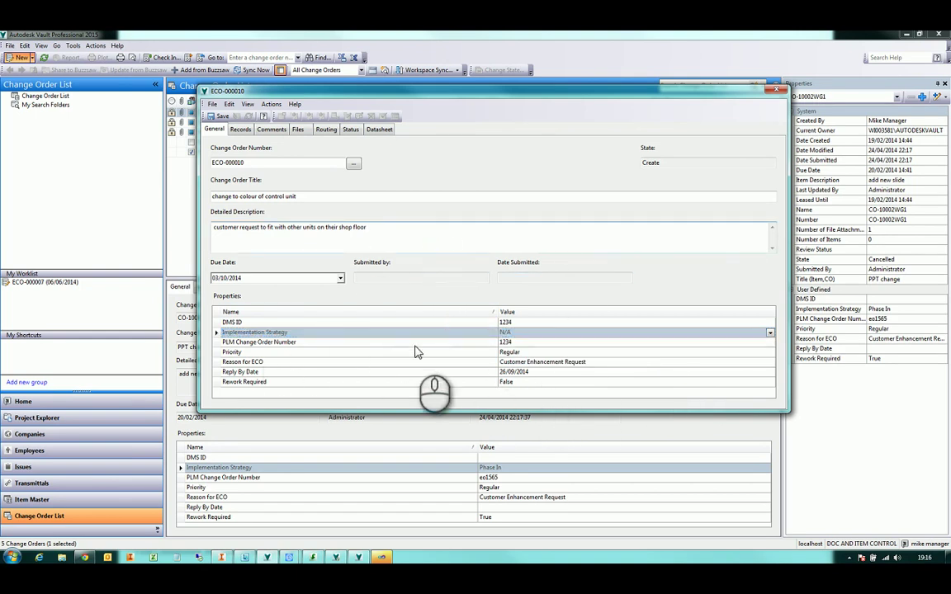
On the Records tab, search items for 200* and add 200-000 PLC Controller Concept
left_click(242, 132)
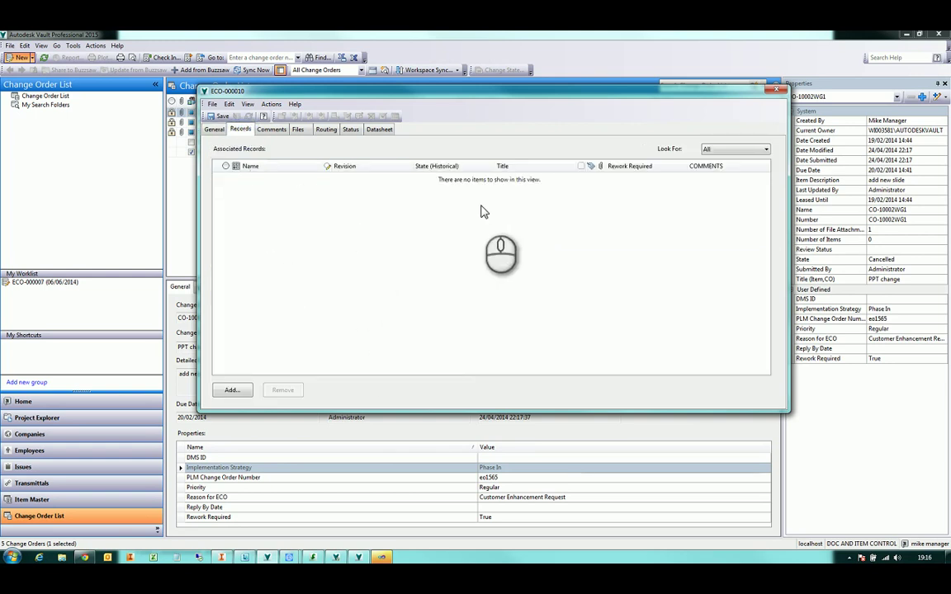
left_click(232, 390)
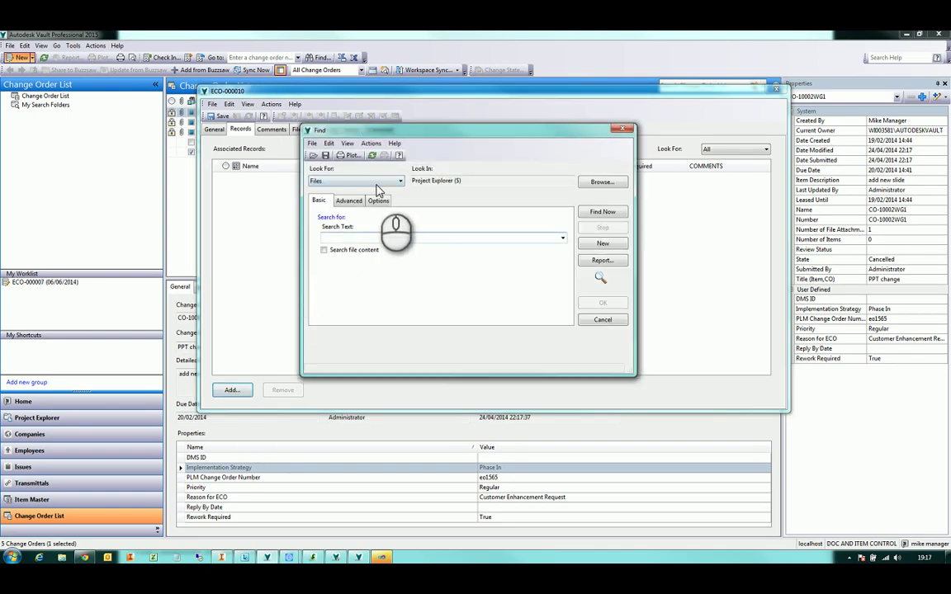
left_click(375, 181)
left_click(346, 189)
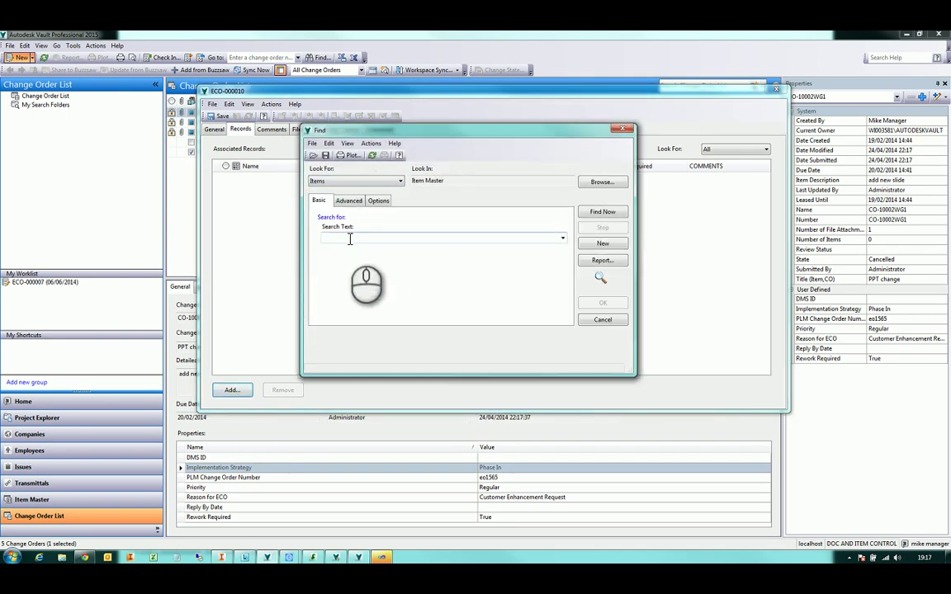
type("200*")
key("Return")
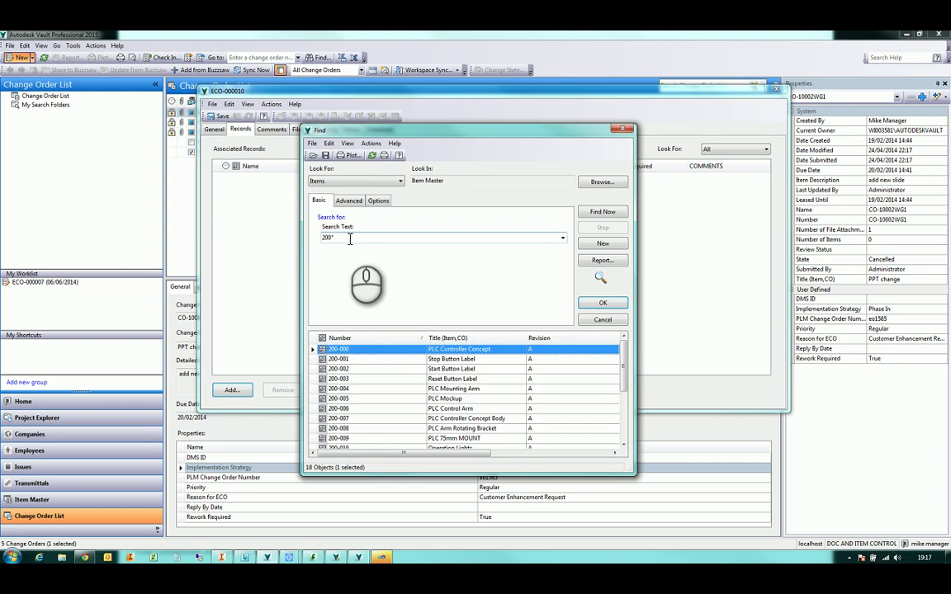
left_click(603, 303)
Use Add Related on 200-000 to also attach 200-007 PLC Controller Concept Body
left_click(259, 178)
right_click(261, 183)
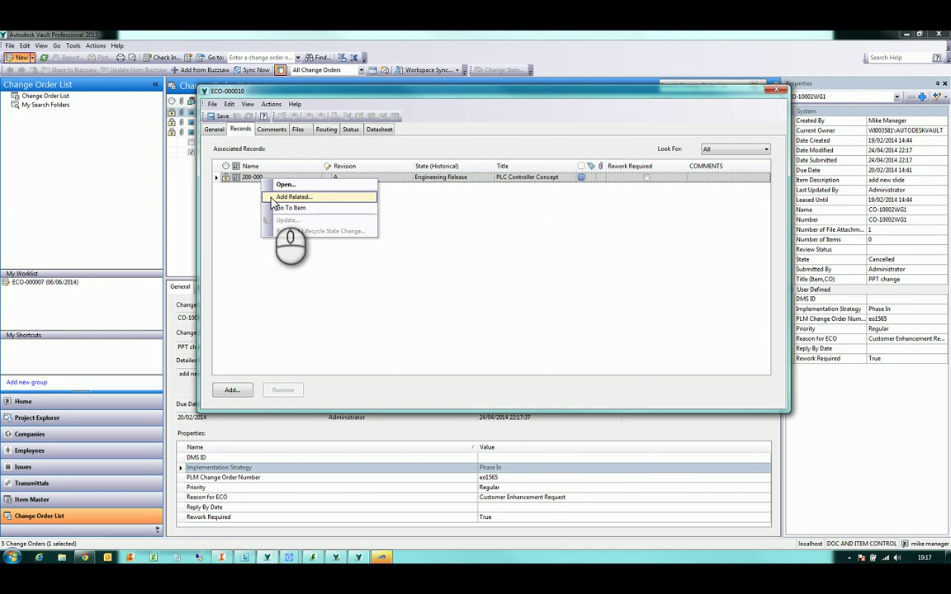
left_click(273, 197)
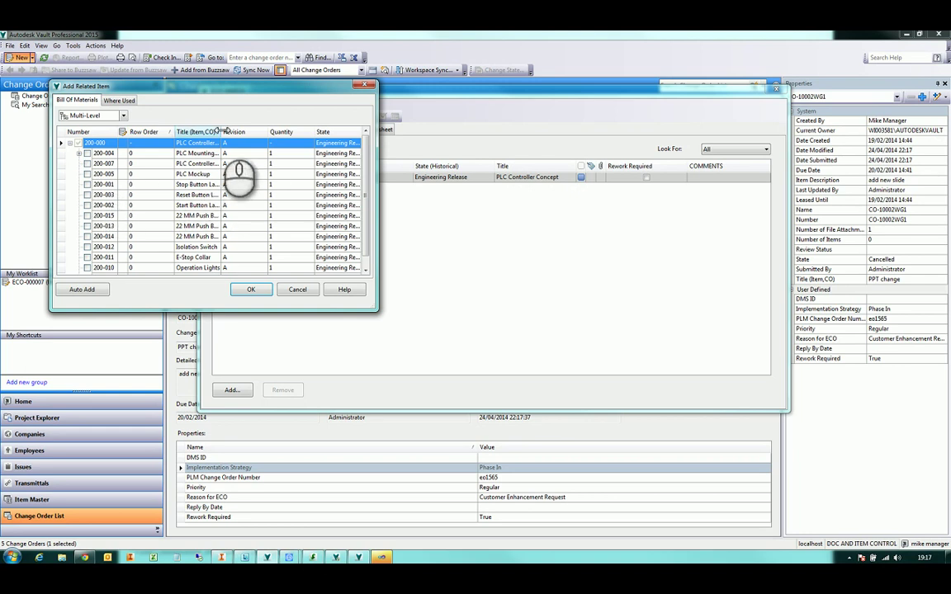
left_click_drag(222, 131, 263, 130)
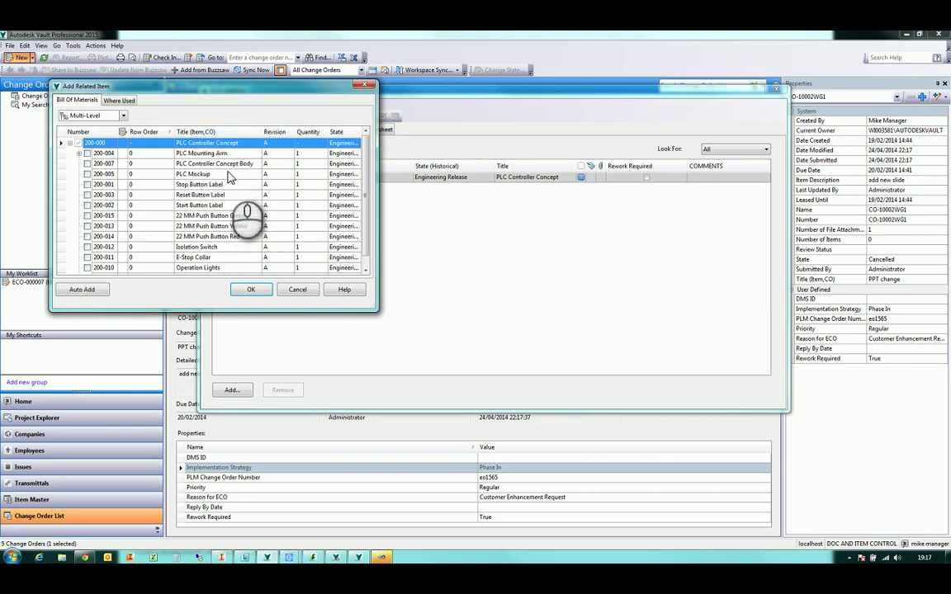
left_click(86, 163)
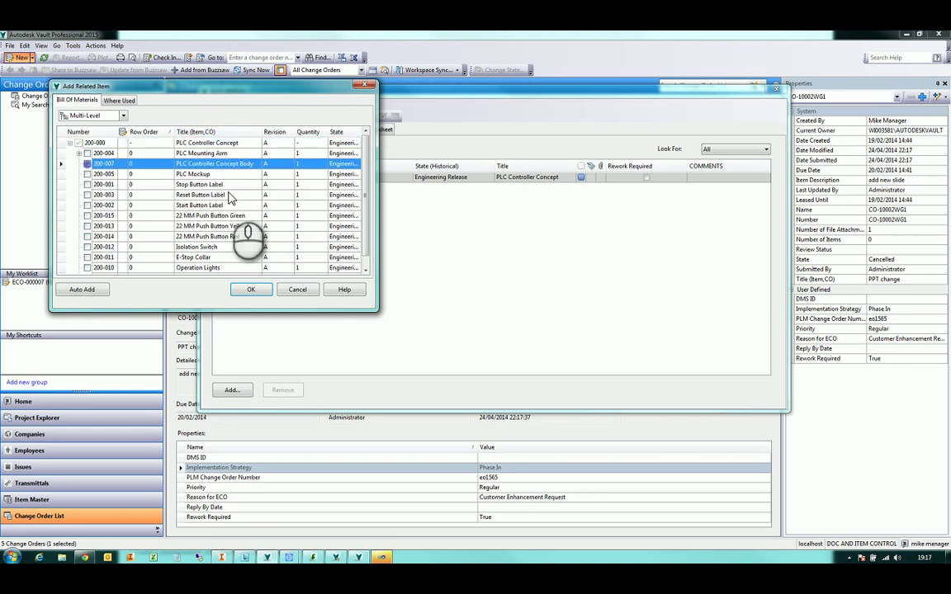
scroll(230, 197, "down", 1)
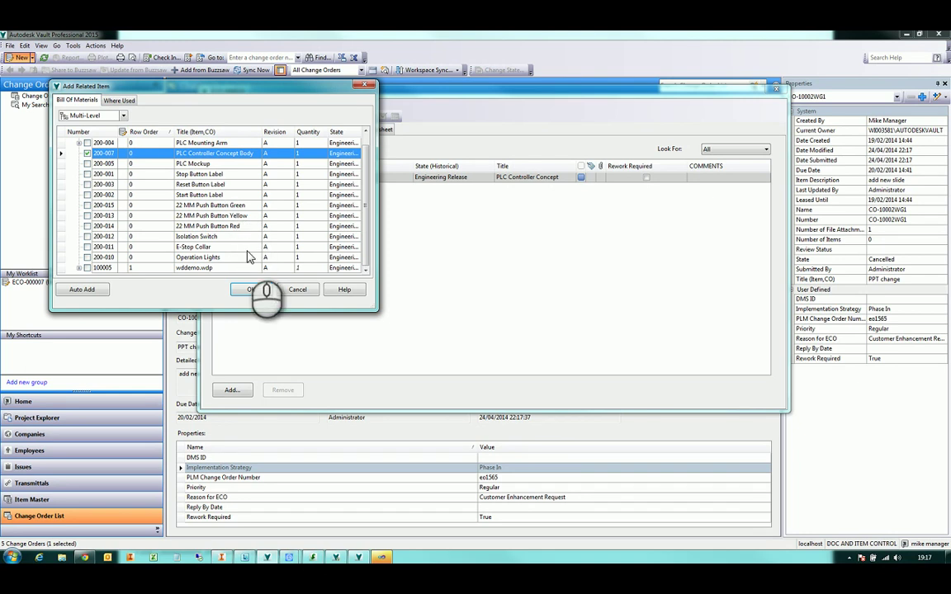
scroll(243, 273, "up", 1)
left_click(250, 289)
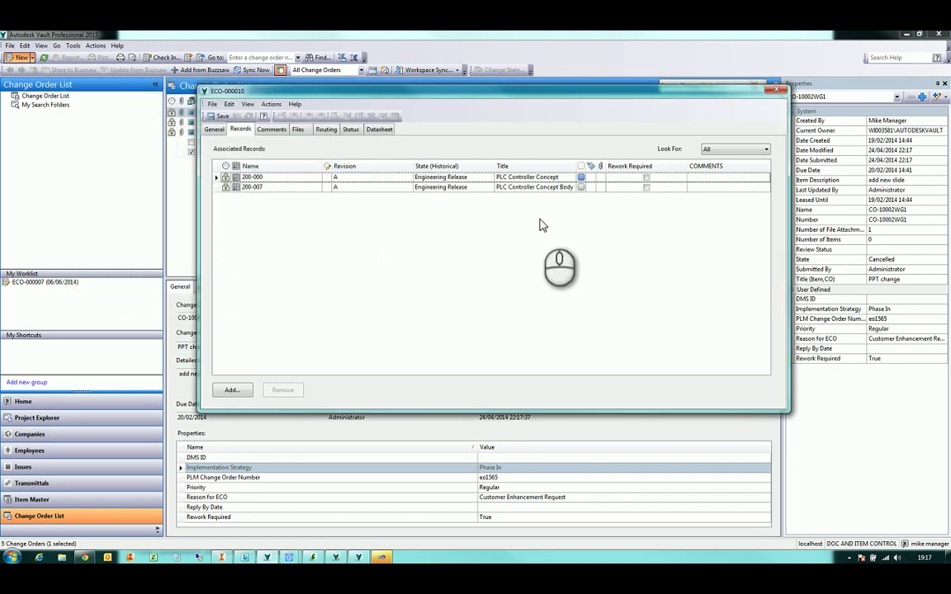
Toggle the Rework Required value on the 200-007 record
left_click(648, 179)
left_click(647, 189)
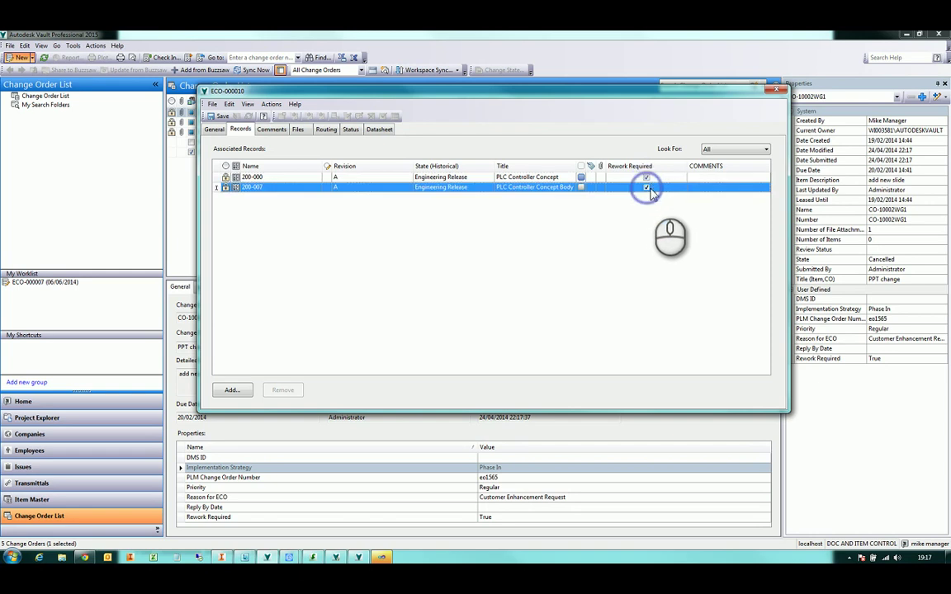
left_click(648, 179)
left_click(649, 189)
left_click(645, 231)
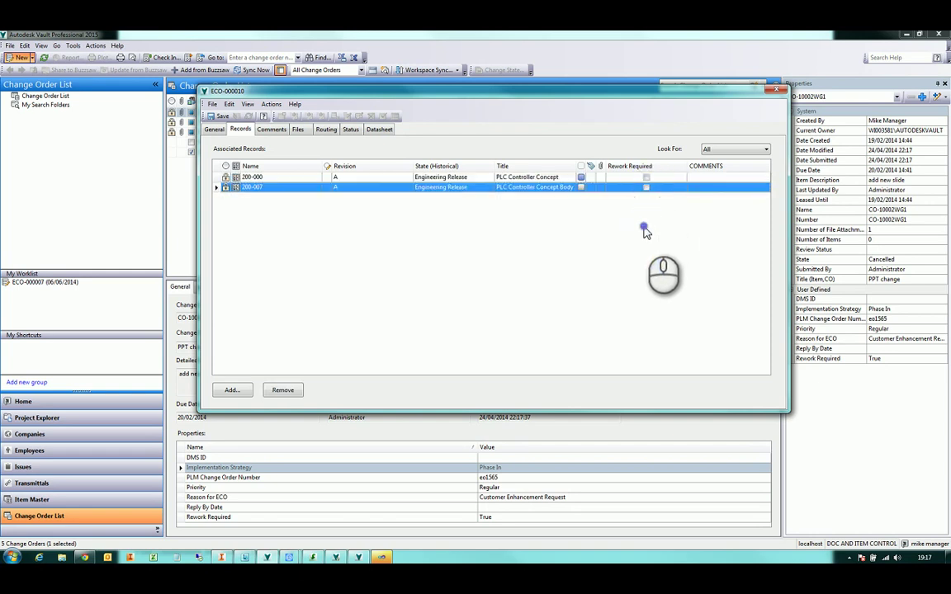
Give record 200-007 the comment 'please change to be green', then view the empty Comments tab
left_click(704, 177)
left_click(704, 188)
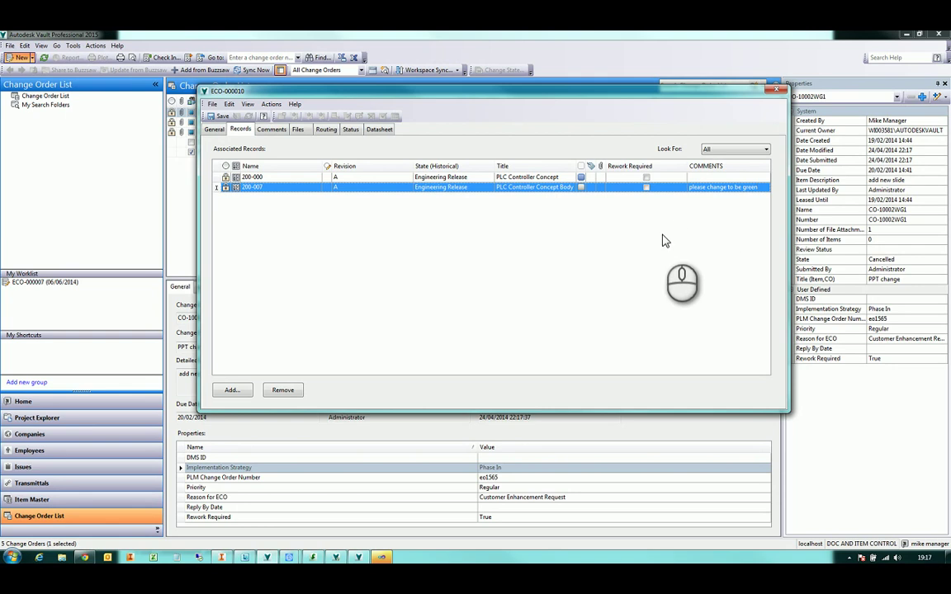
left_click(436, 177)
left_click(418, 188)
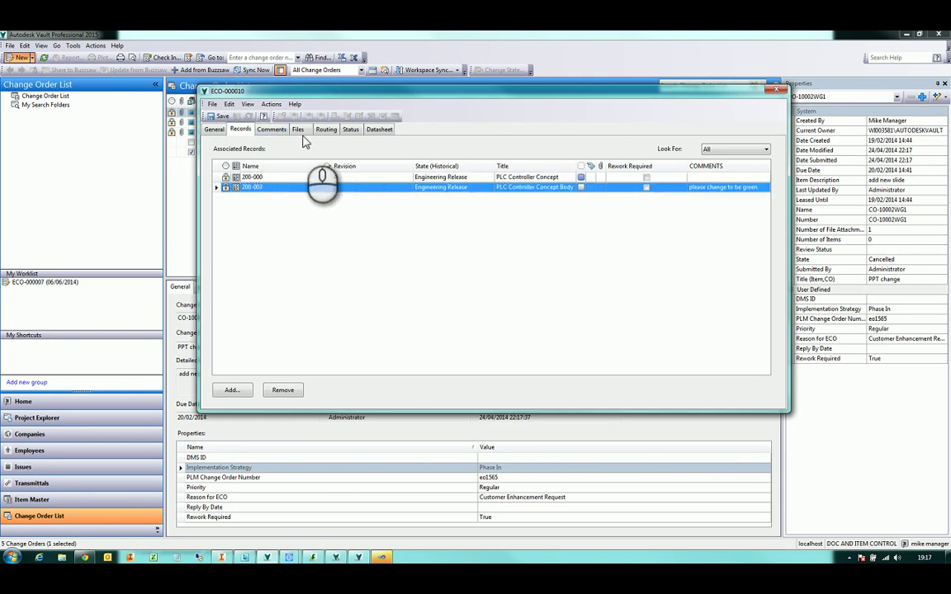
left_click(272, 130)
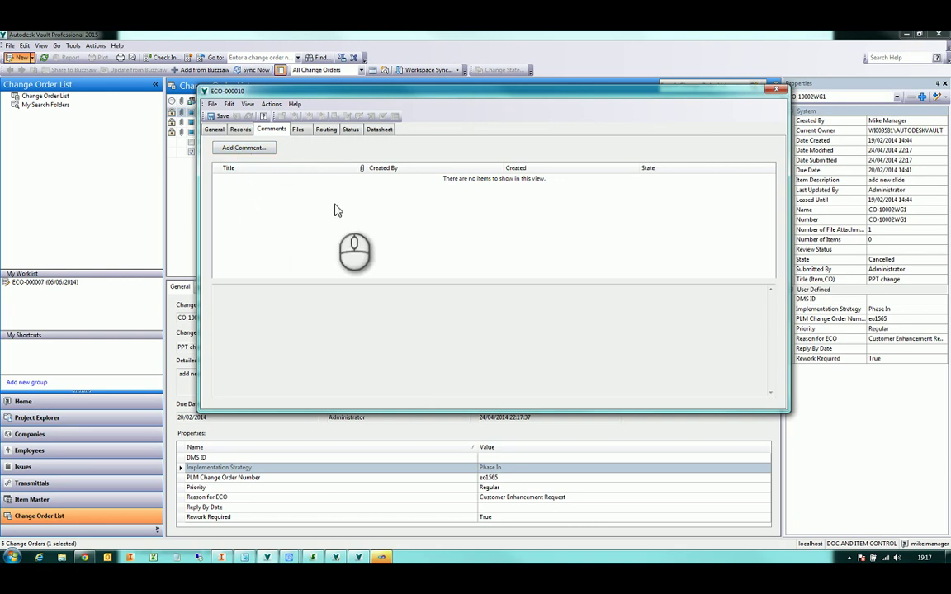
List the attached files with full names and preview 200-000.dwg and 200-000.iam
left_click(300, 132)
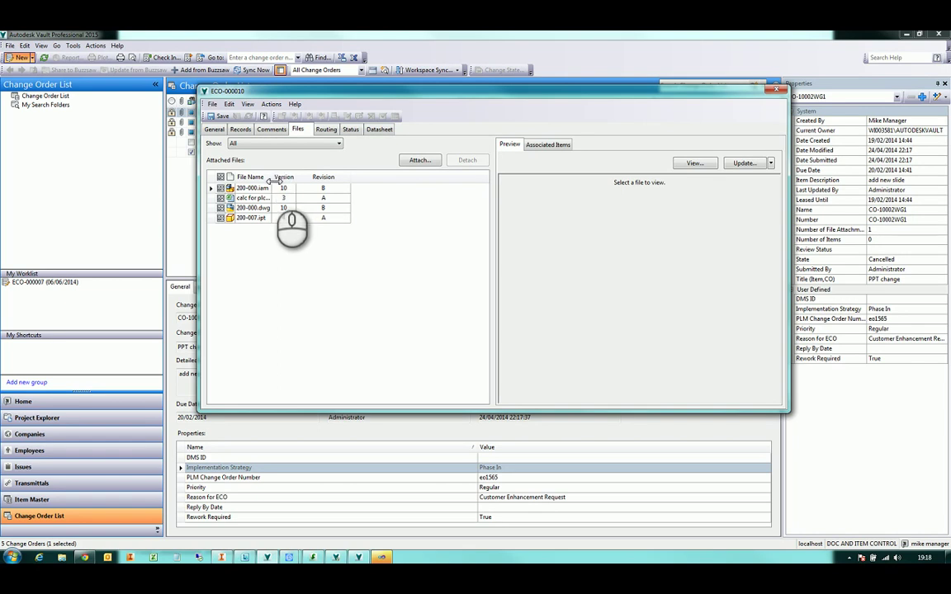
double_click(271, 178)
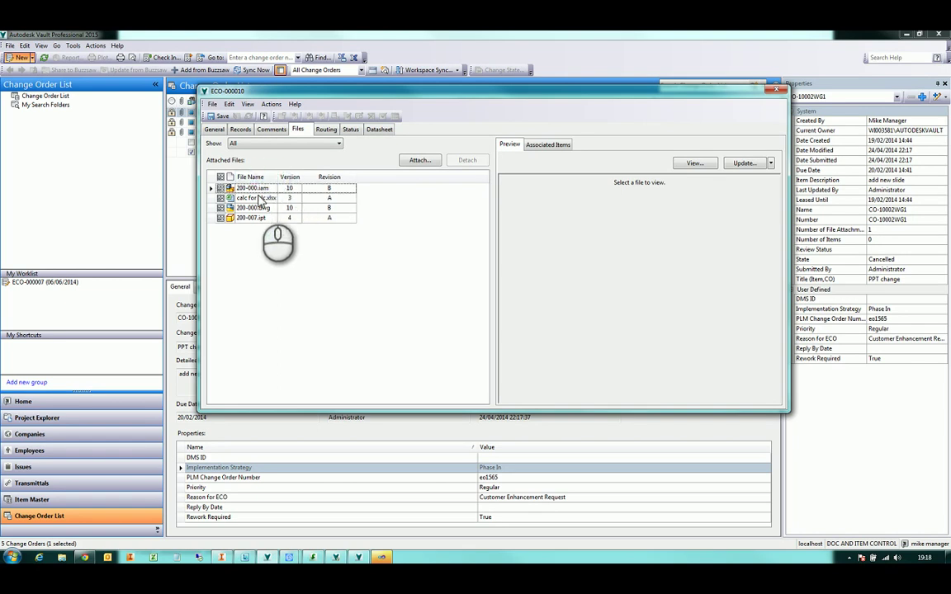
left_click(253, 207)
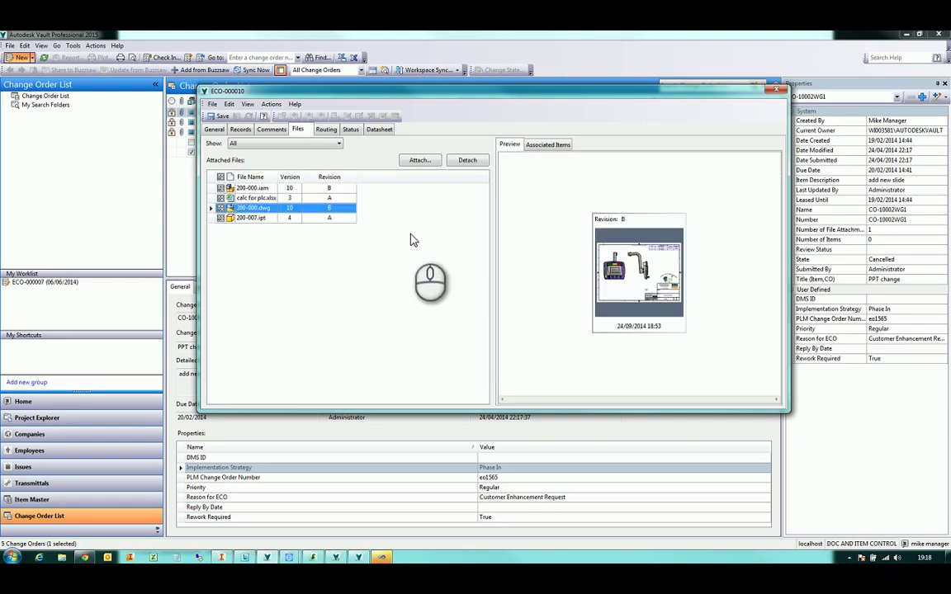
left_click(250, 187)
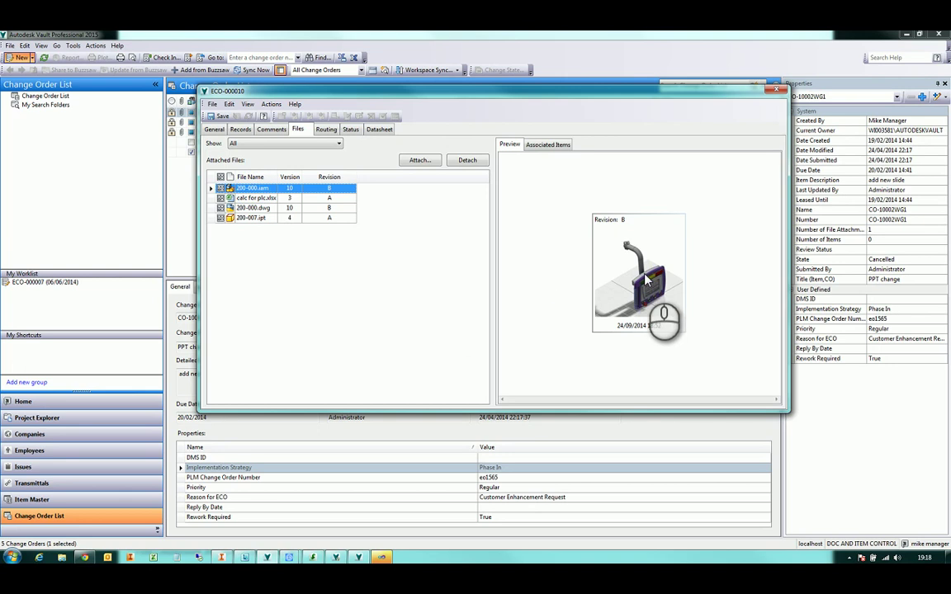
Orbit the 200-000.iam assembly in the full 3-D preview and glance at its associated items
double_click(646, 280)
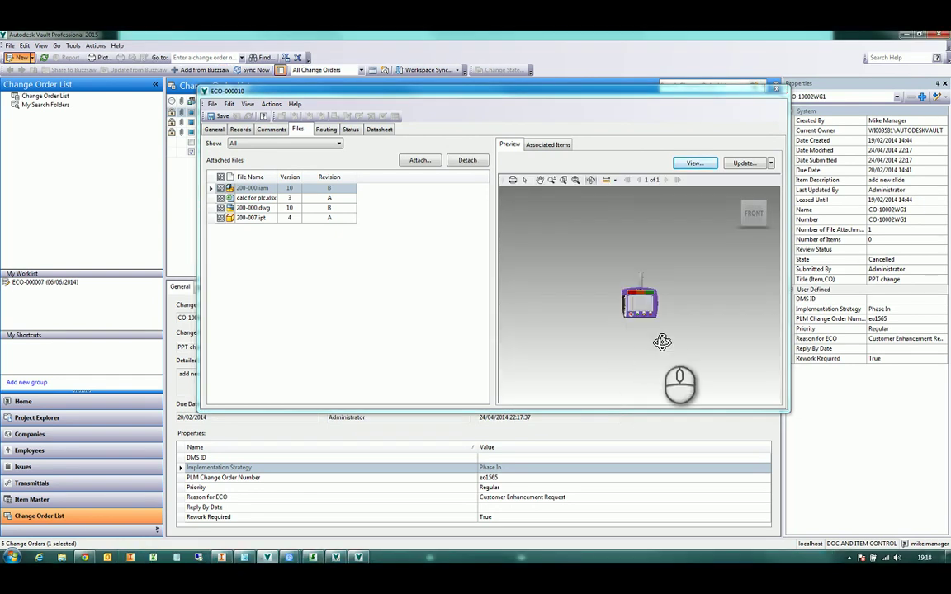
left_click_drag(661, 340, 593, 200)
scroll(683, 307, "up", 5)
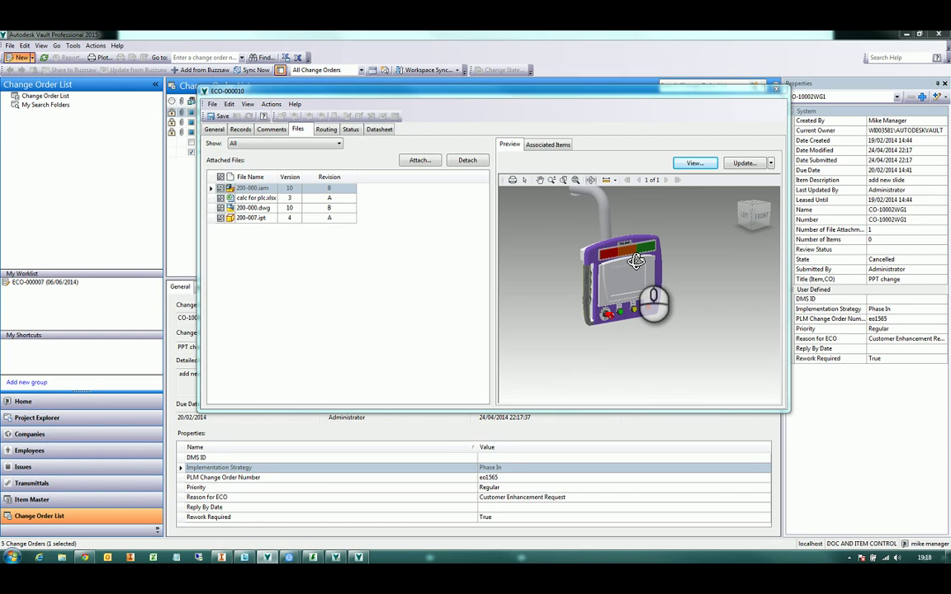
scroll(593, 200, "down", 3)
left_click(771, 163)
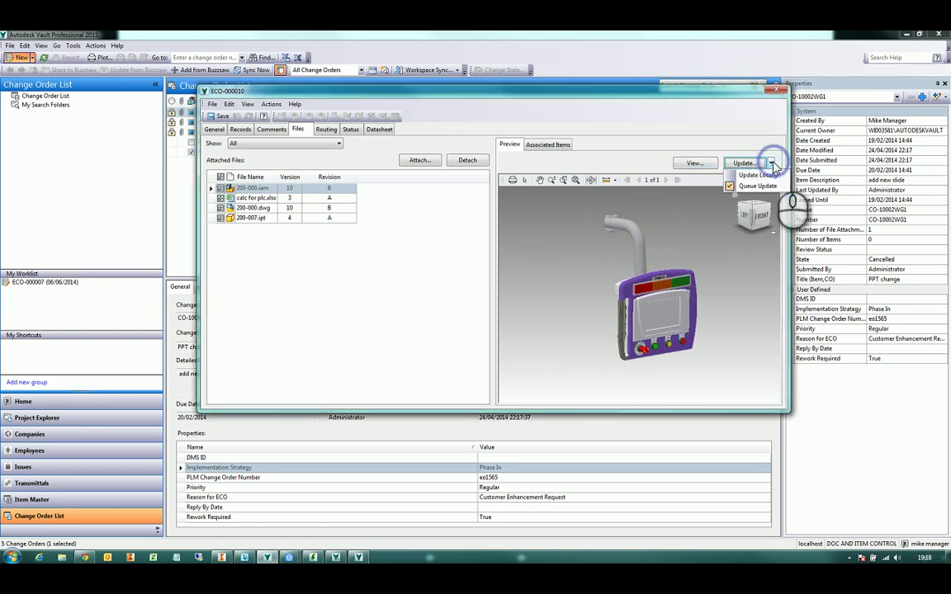
left_click(650, 246)
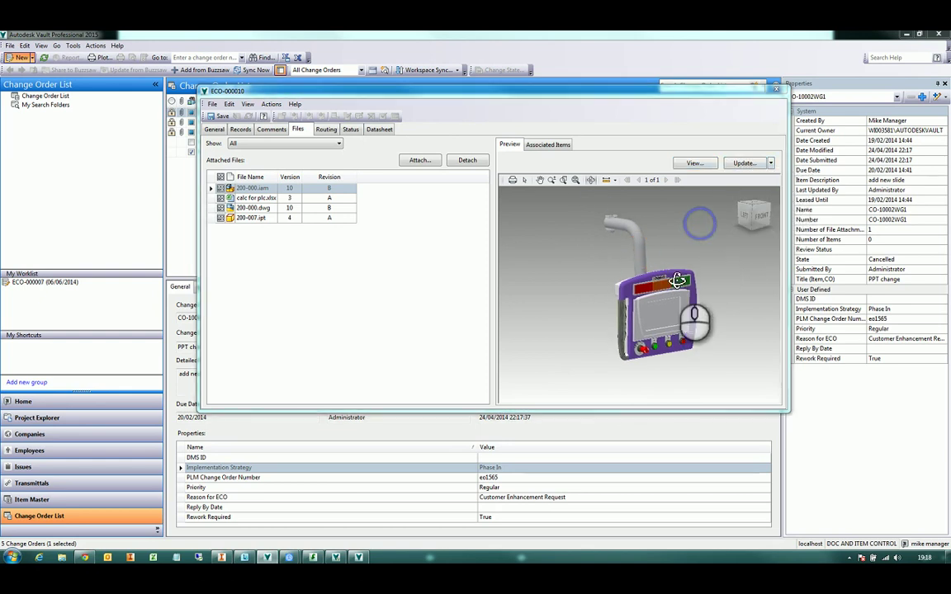
left_click_drag(650, 246, 520, 188)
left_click(545, 146)
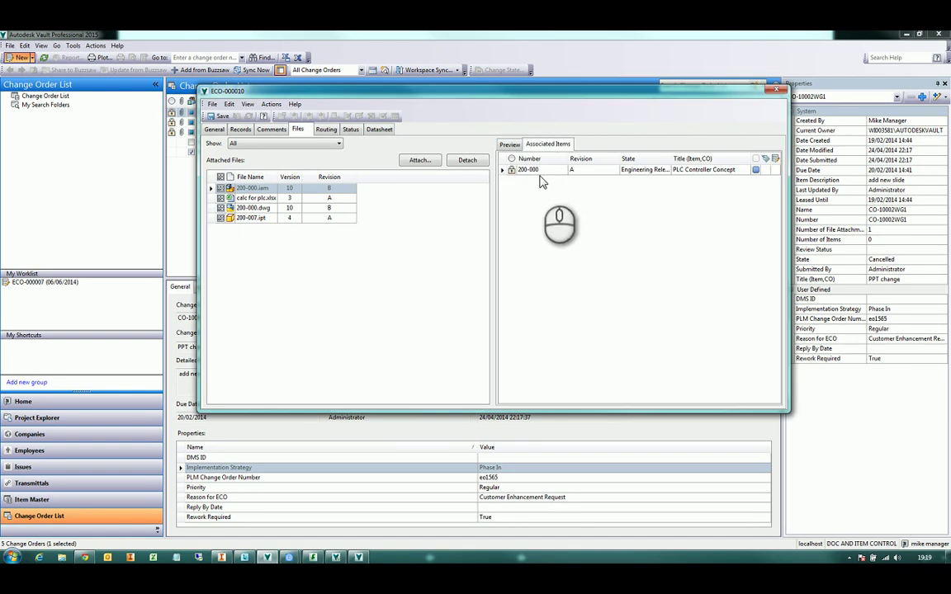
left_click(508, 144)
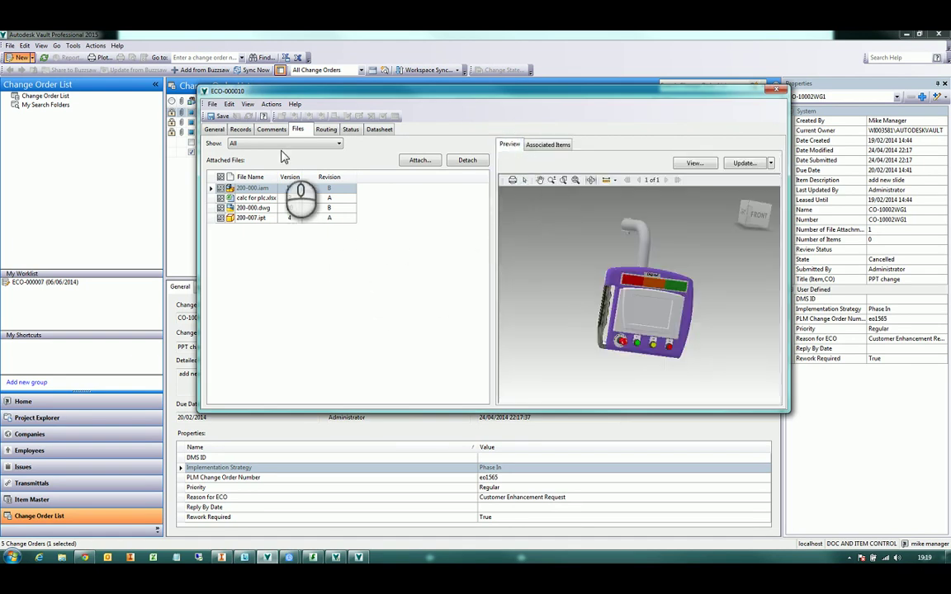
Review ECO-000010's workflow diagram and its routing participants
left_click(351, 131)
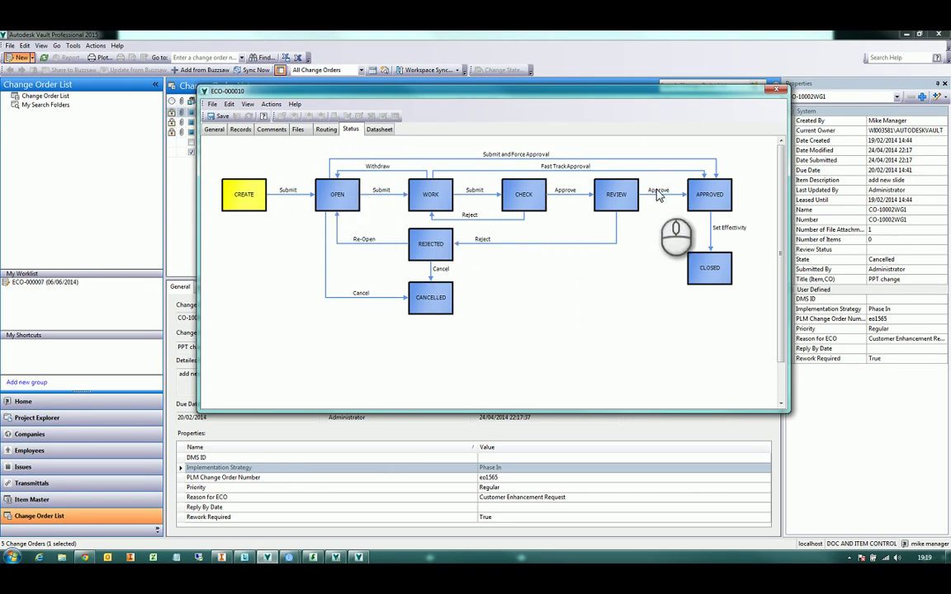
left_click(327, 130)
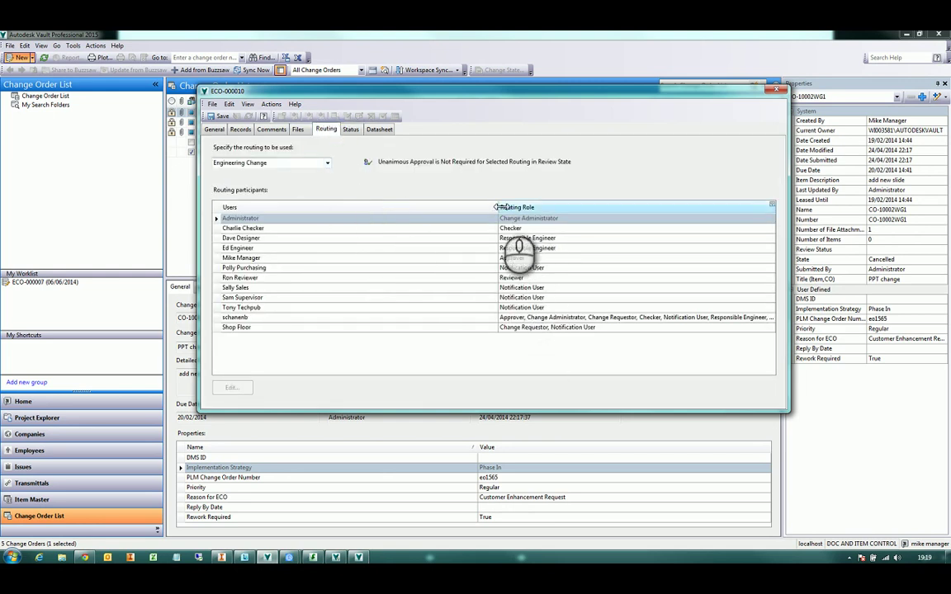
left_click_drag(498, 207, 302, 207)
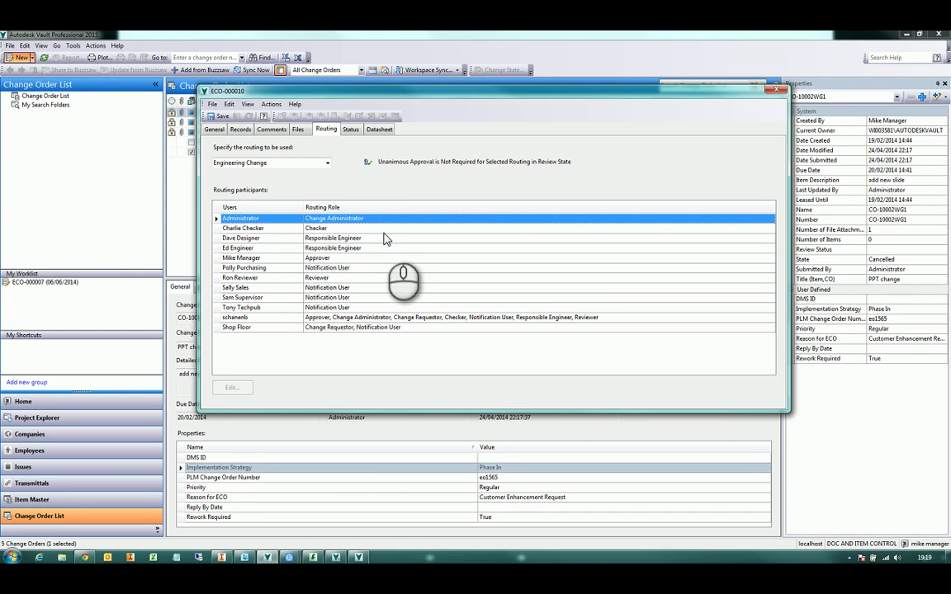
left_click(351, 129)
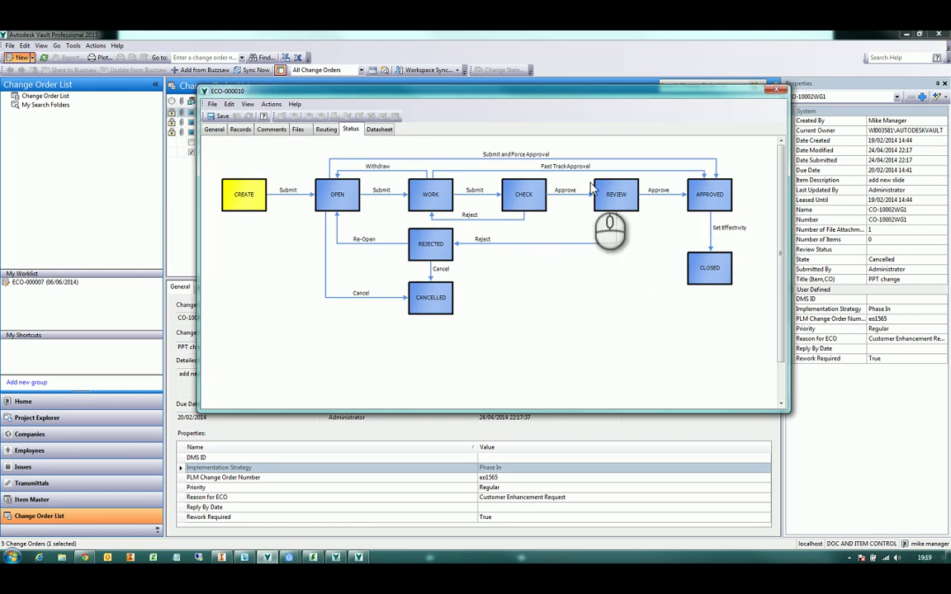
left_click(325, 130)
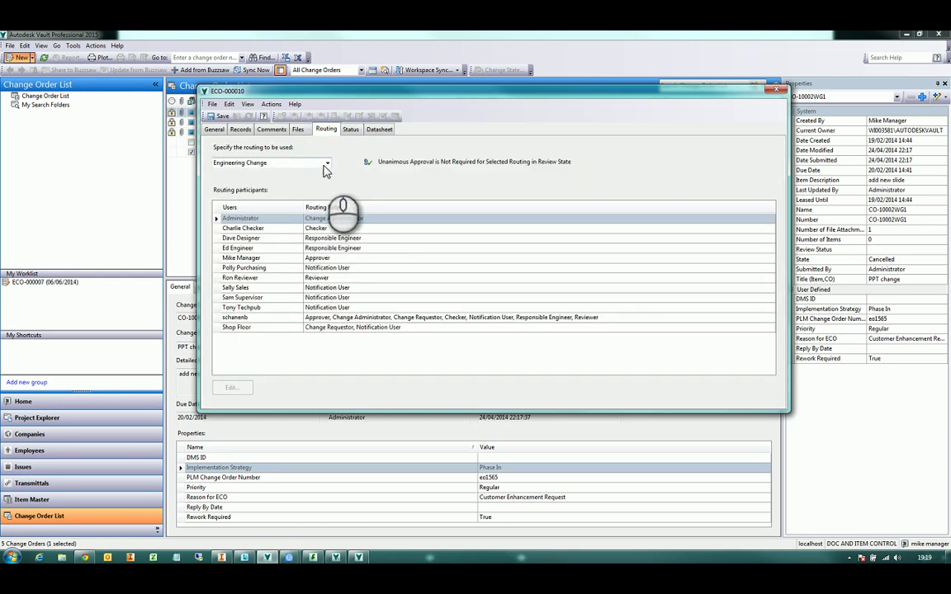
Choose the New Product routing, save the change order and close its window
left_click(328, 166)
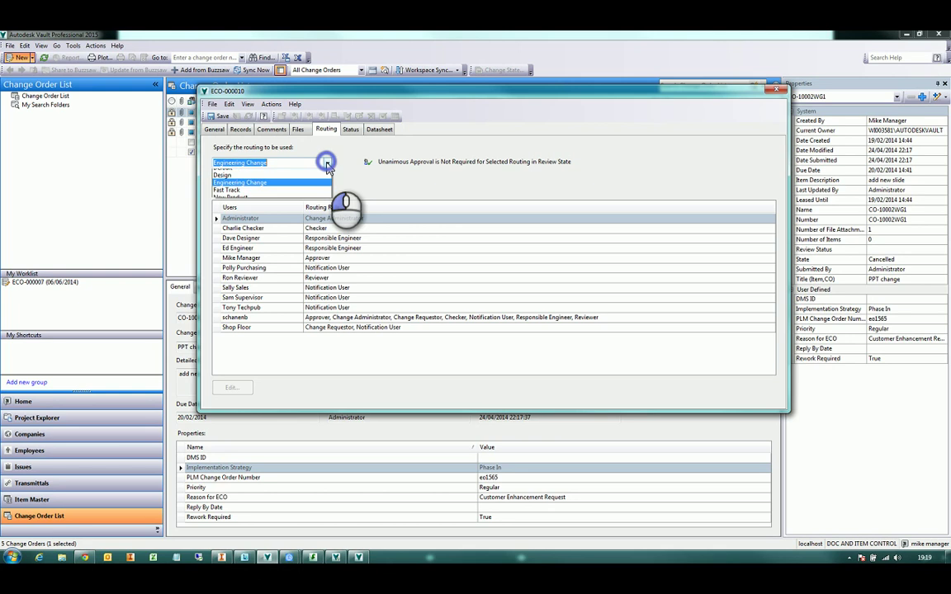
left_click(304, 203)
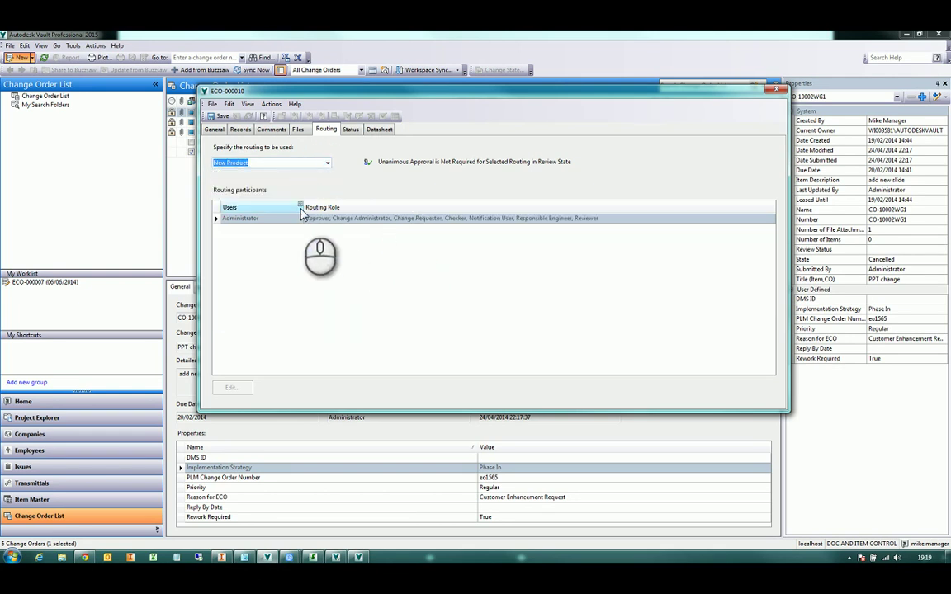
left_click_drag(303, 207, 281, 208)
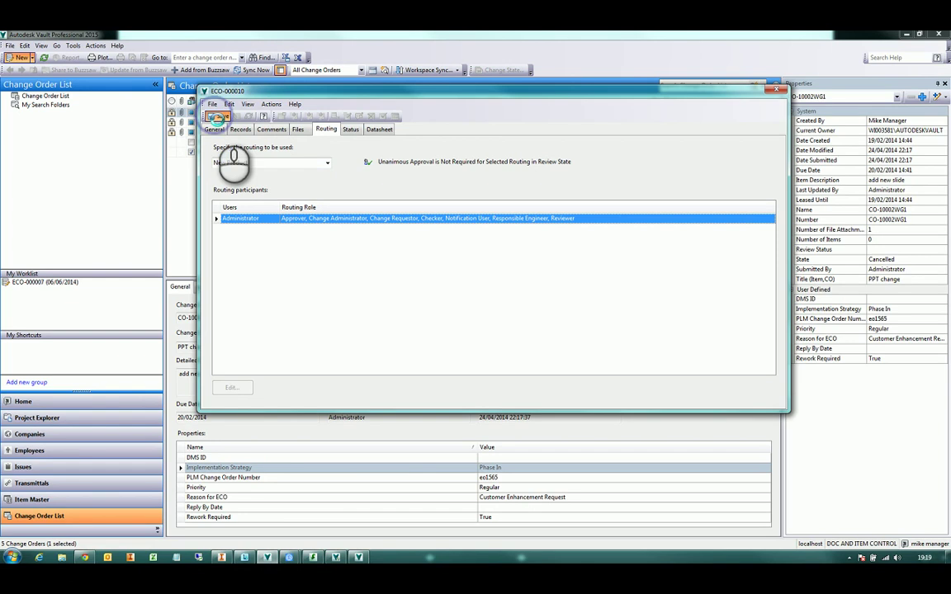
left_click(216, 116)
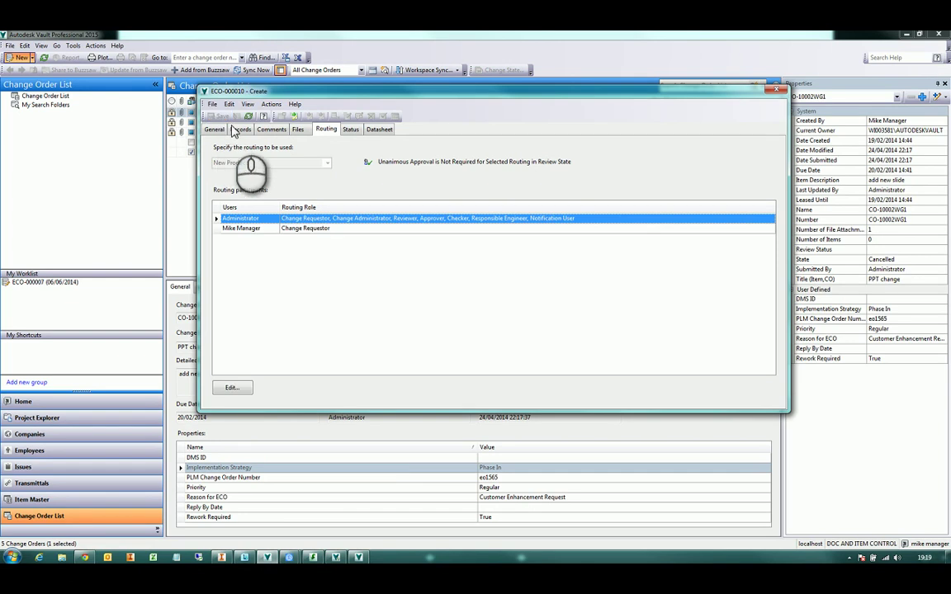
left_click(776, 90)
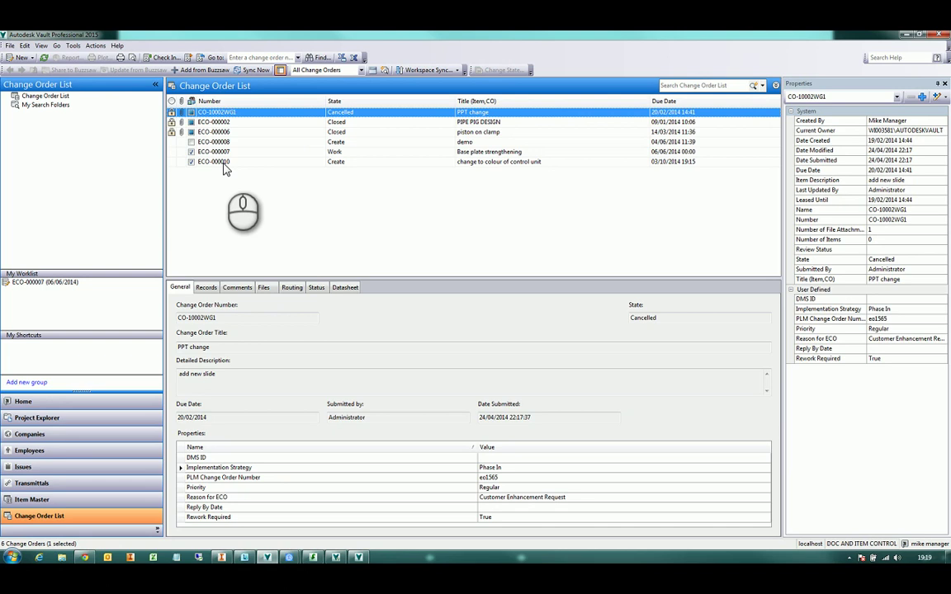
left_click(237, 163)
Check ECO-000010's New Product routing participants and a participant's role in the list
right_click(237, 167)
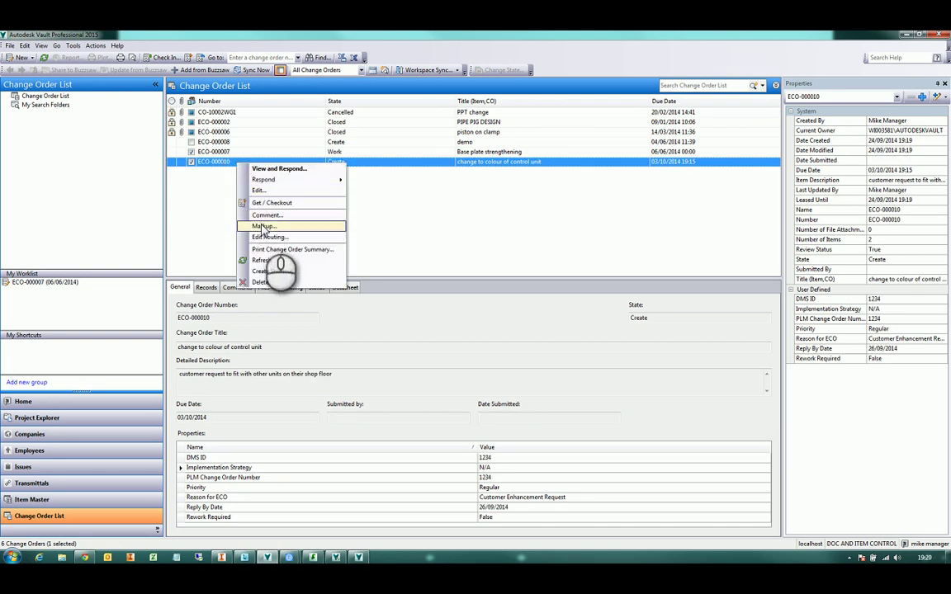
left_click(367, 335)
left_click(291, 288)
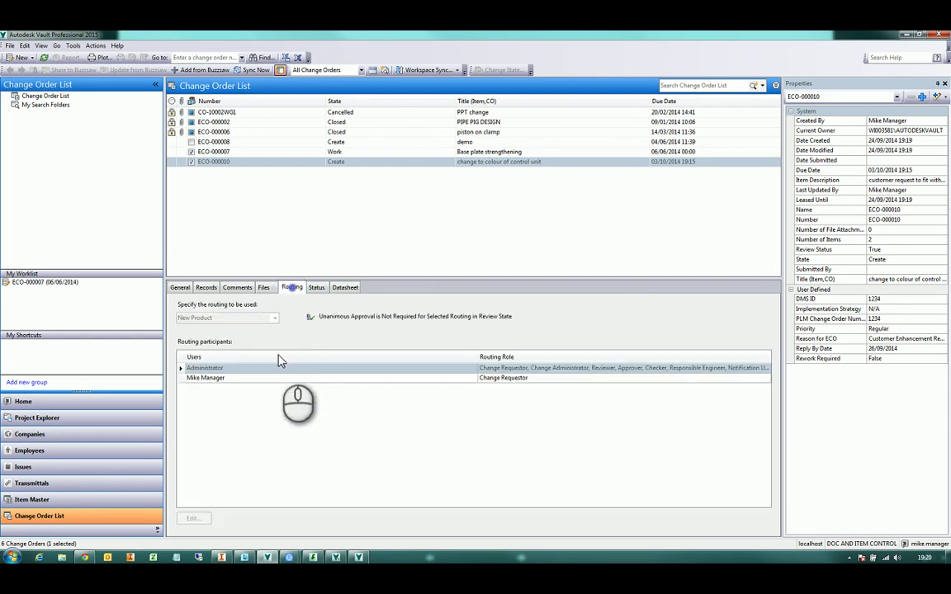
left_click(500, 378)
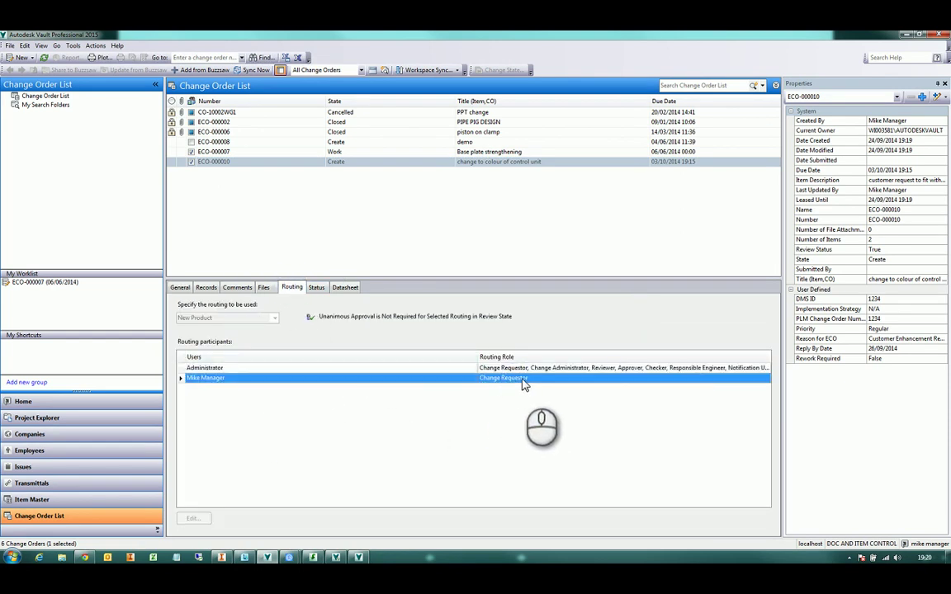
Open ECO-000010 and load full previews of 200-000.iam and 200-000.dwg
right_click(343, 166)
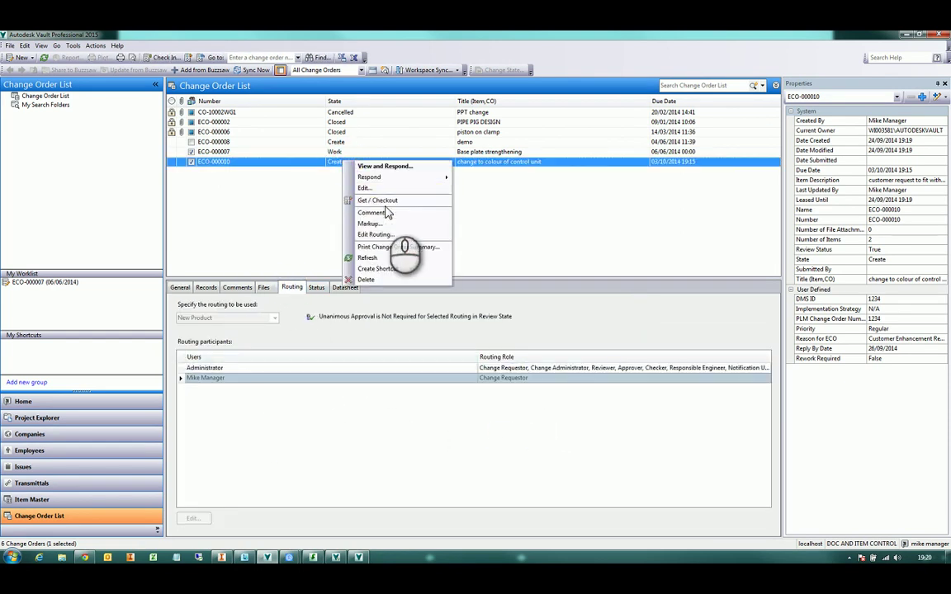
mouse_move(423, 181)
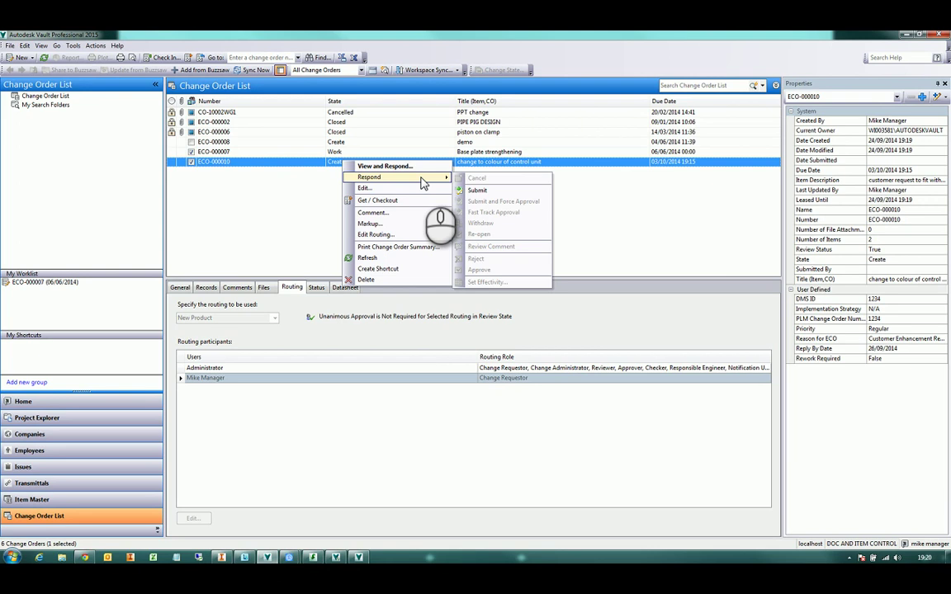
left_click(397, 226)
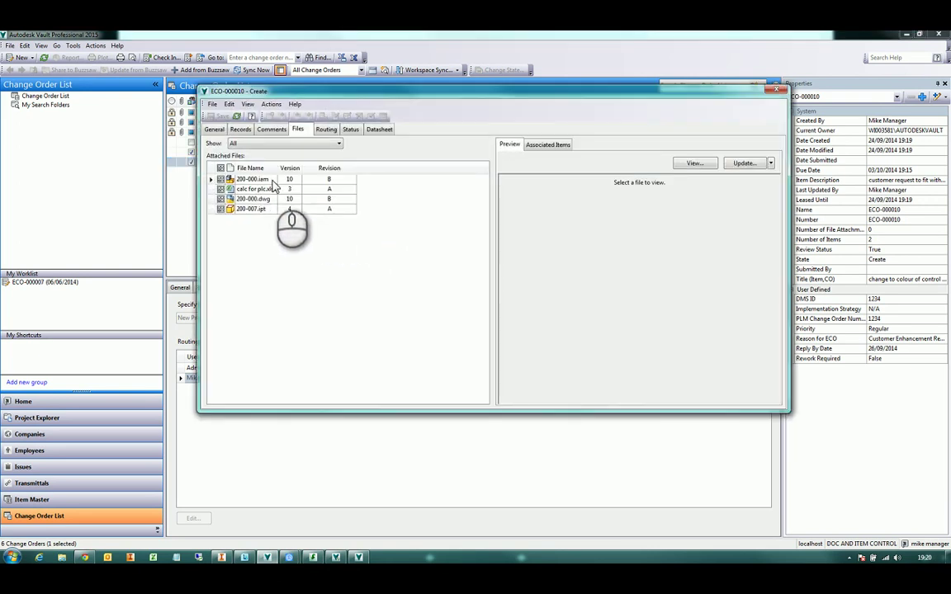
left_click(273, 180)
left_click(652, 273)
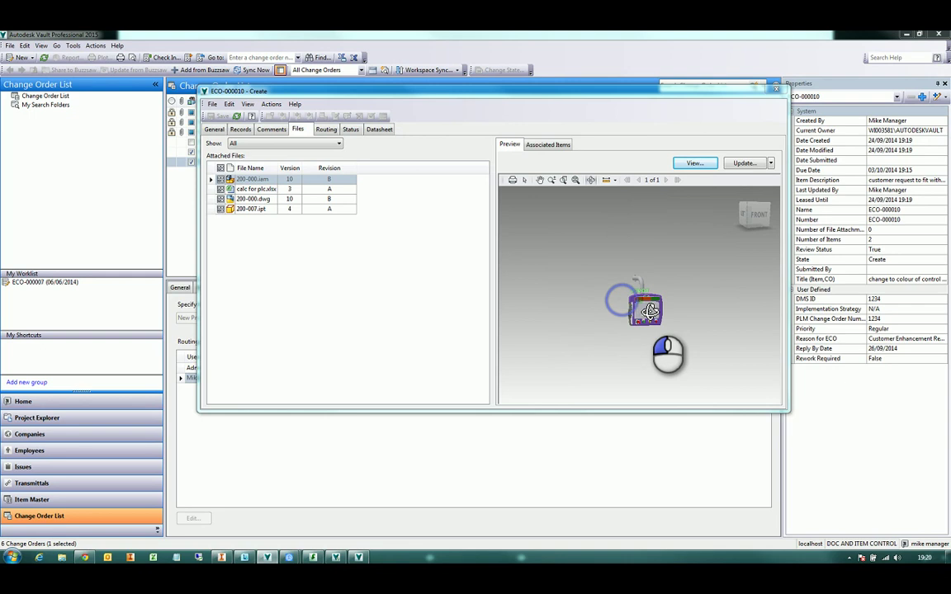
left_click(261, 201)
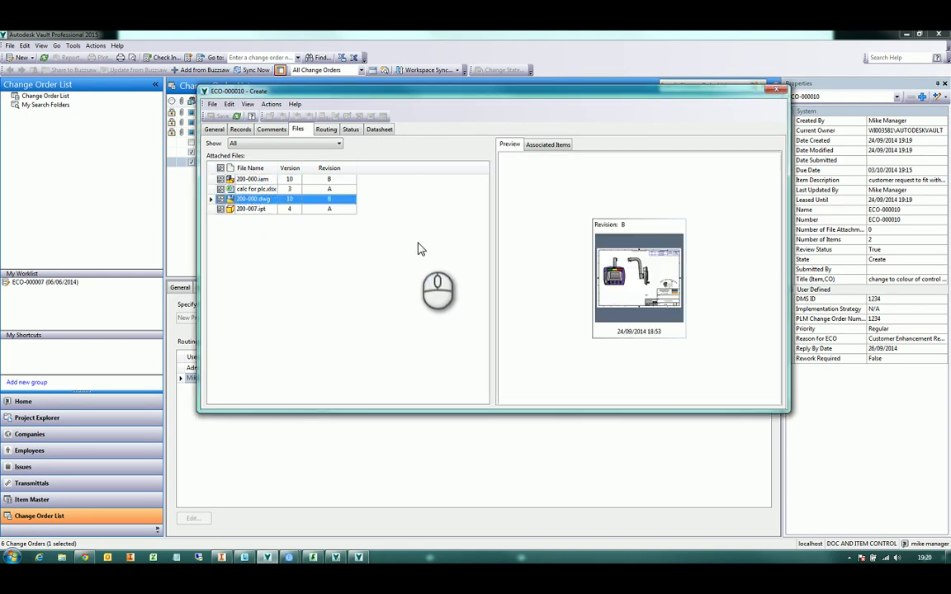
left_click(603, 276)
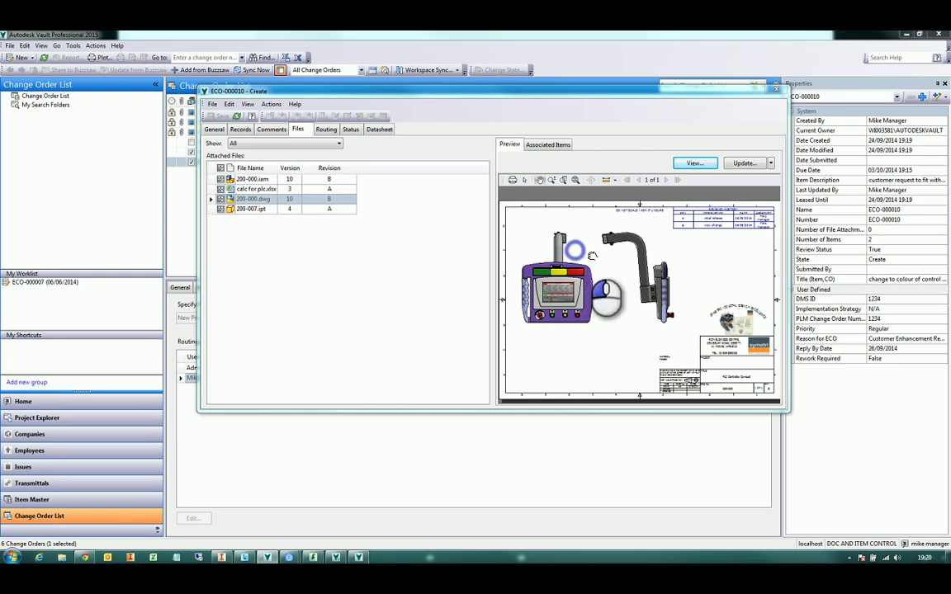
Pan and zoom around the 200-000.dwg preview, then close the ECO-000010 window
left_click_drag(580, 256, 584, 251)
scroll(583, 252, "down", 1)
scroll(578, 256, "up", 2)
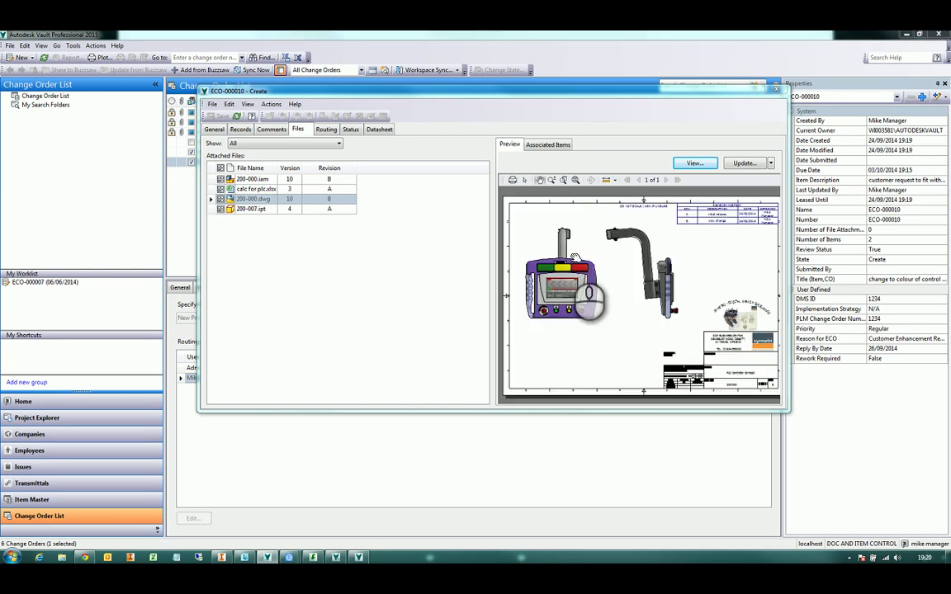
scroll(578, 254, "down", 4)
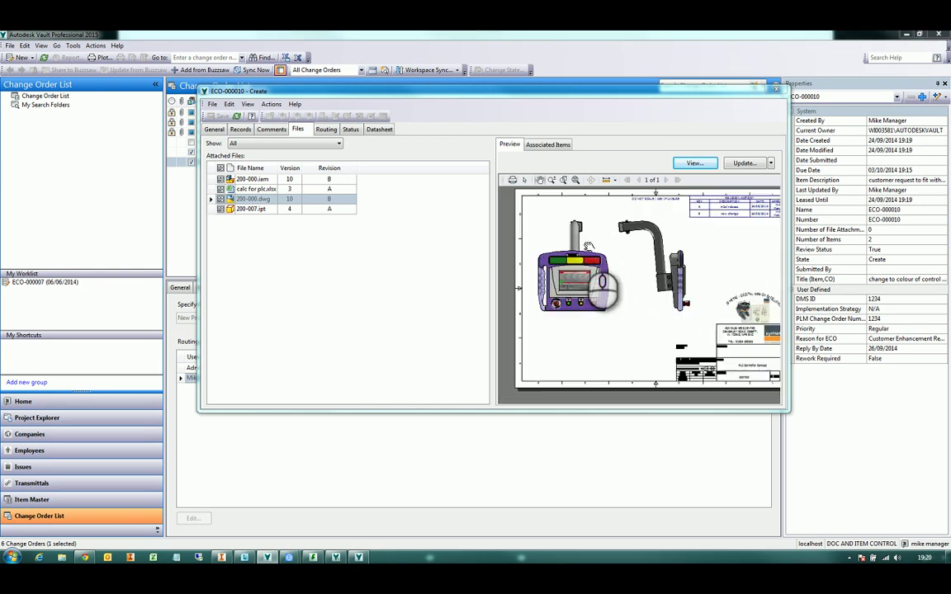
scroll(595, 238, "up", 3)
mouse_move(611, 238)
left_mouse_down()
mouse_move(622, 237)
mouse_move(627, 268)
left_mouse_up()
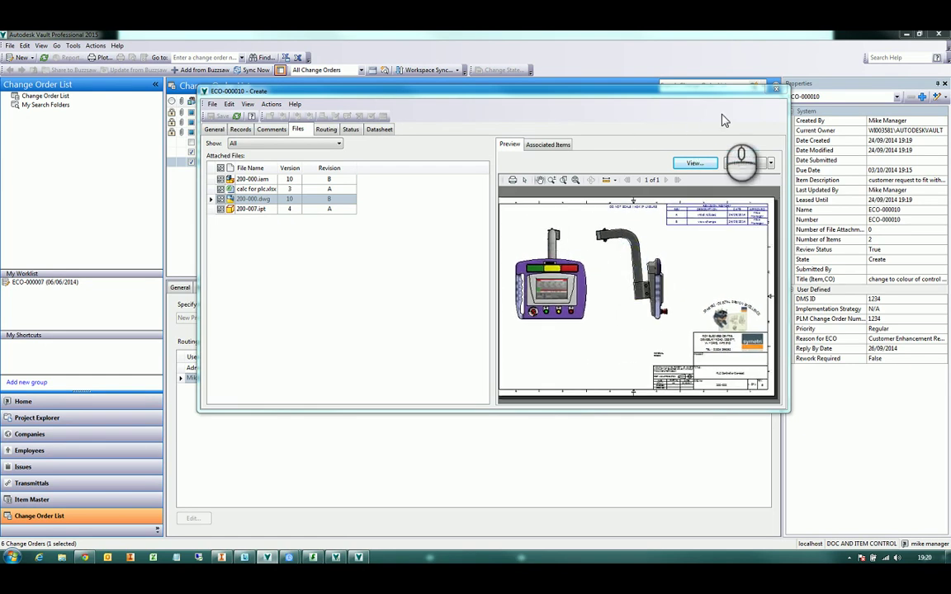
left_click(777, 87)
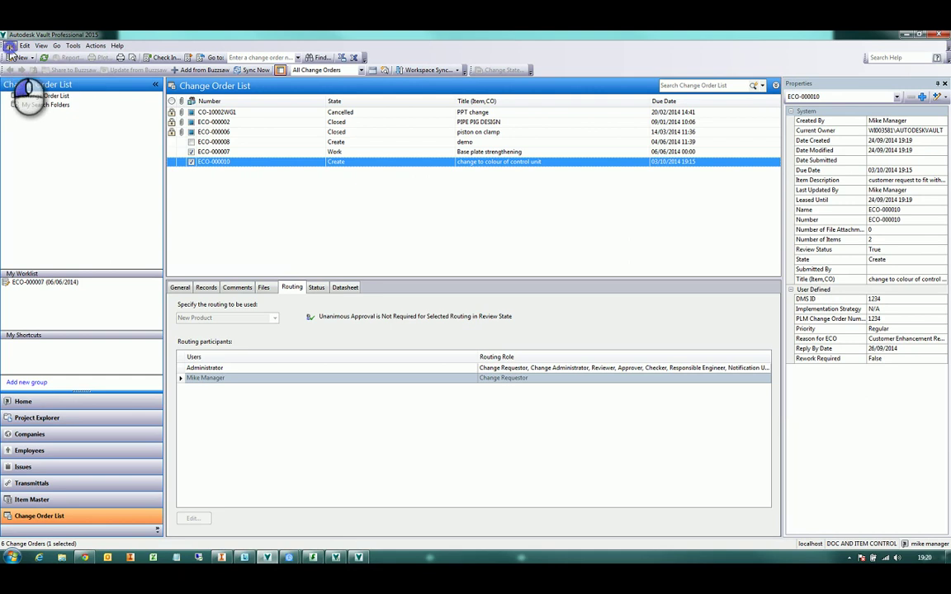
Log out of the vault and log back in under the administrator user name
left_click(10, 46)
left_click(31, 101)
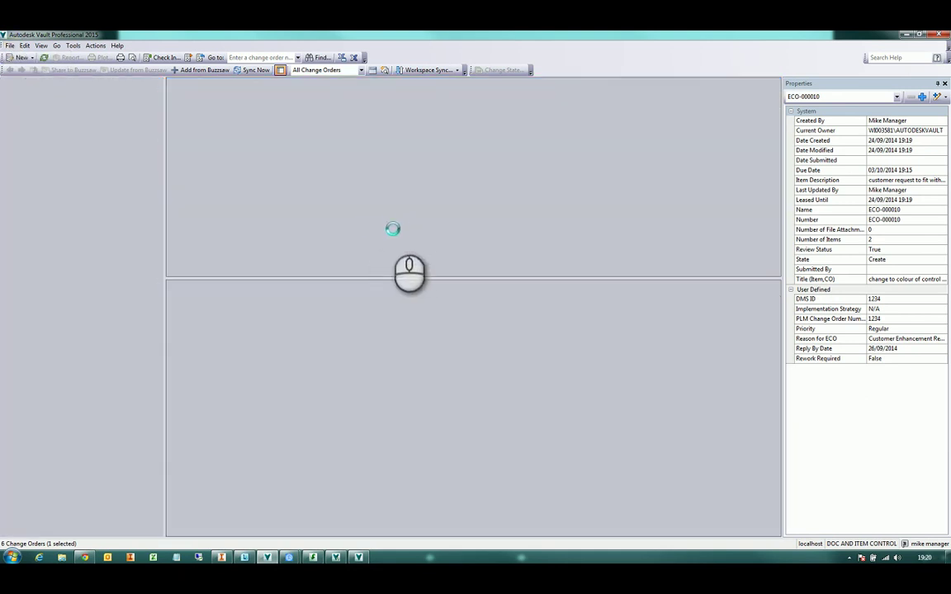
left_click(469, 315)
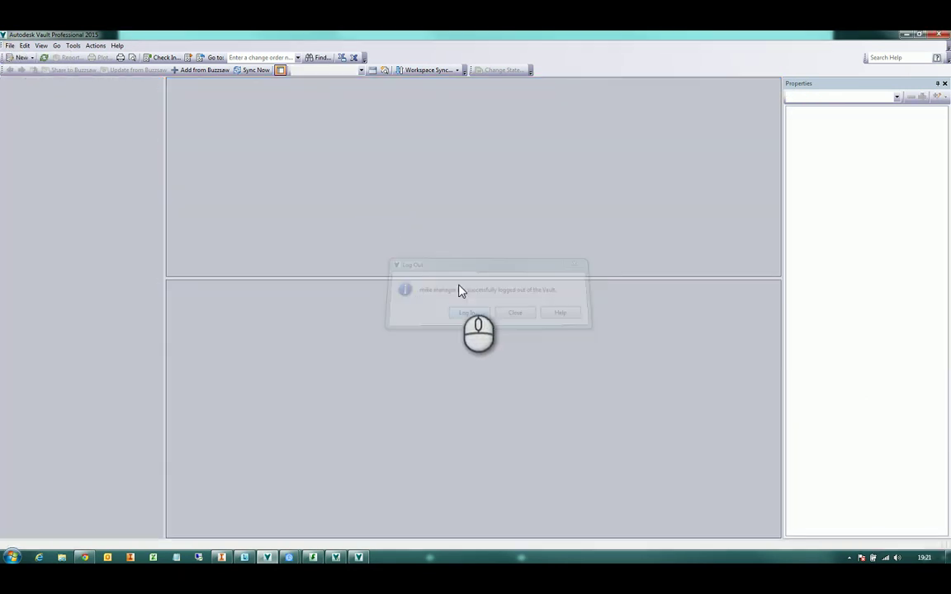
left_click_drag(492, 278, 369, 282)
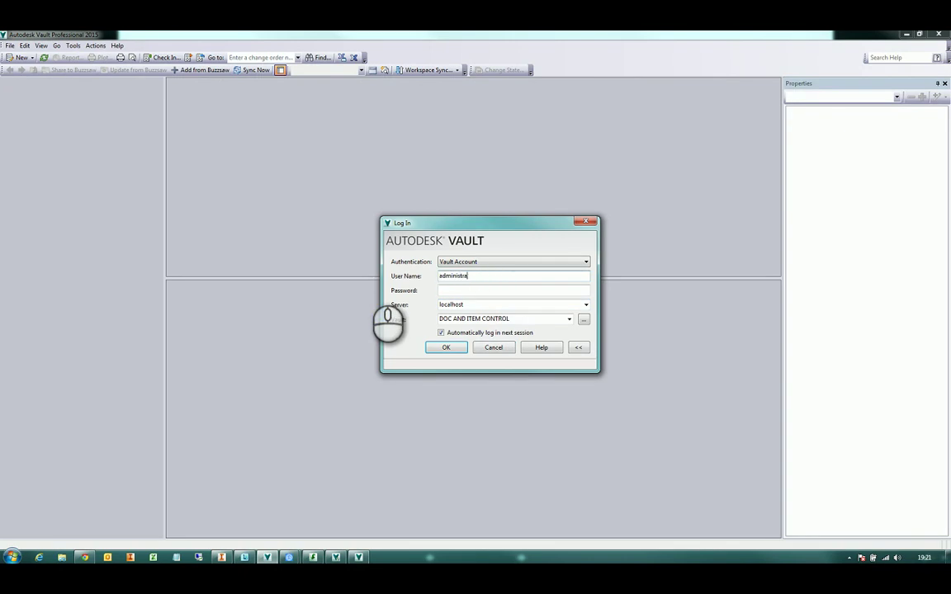
key("Return")
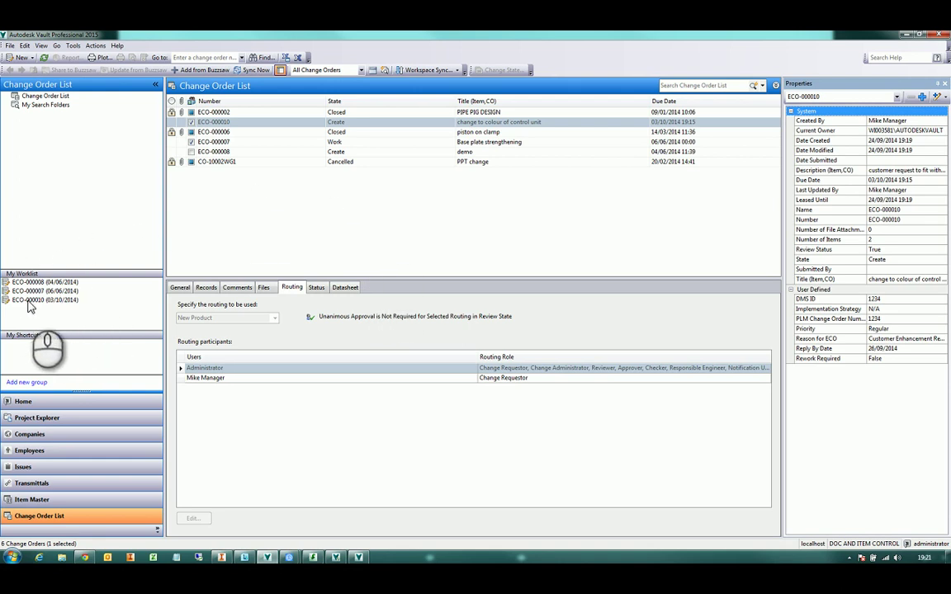
Select ECO-000010 from My Worklist and display its Status diagram showing the Create state
left_click(29, 303)
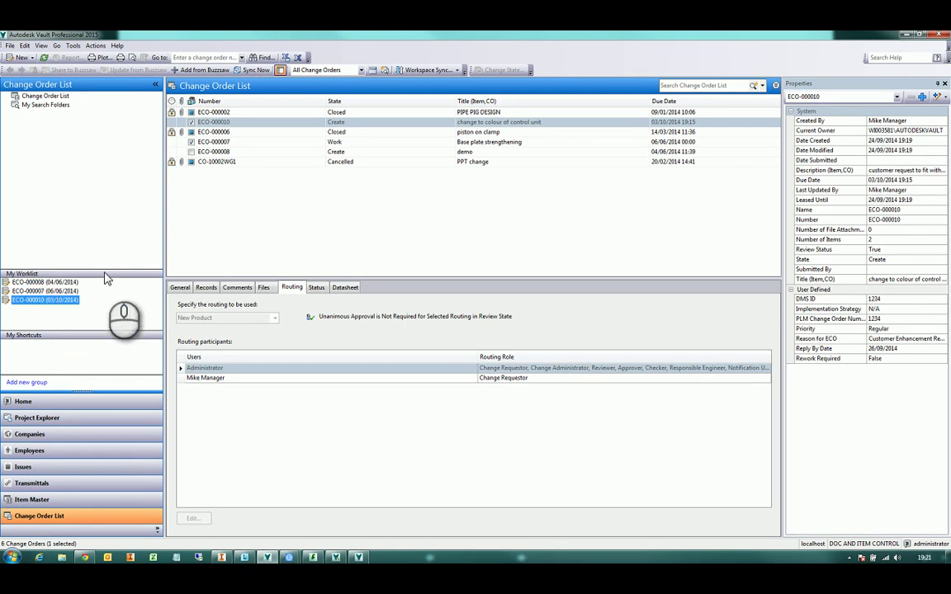
left_click(272, 127)
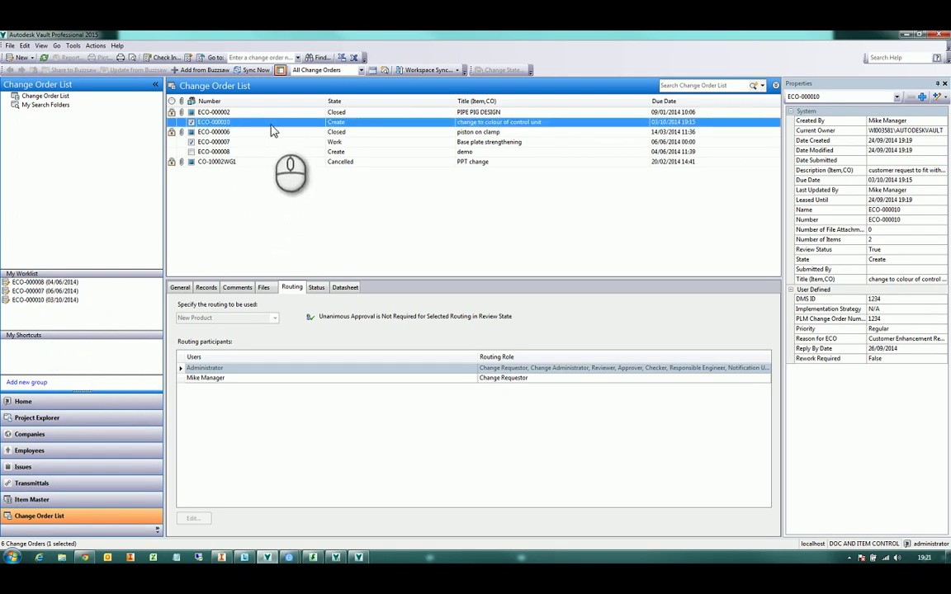
left_click(89, 419)
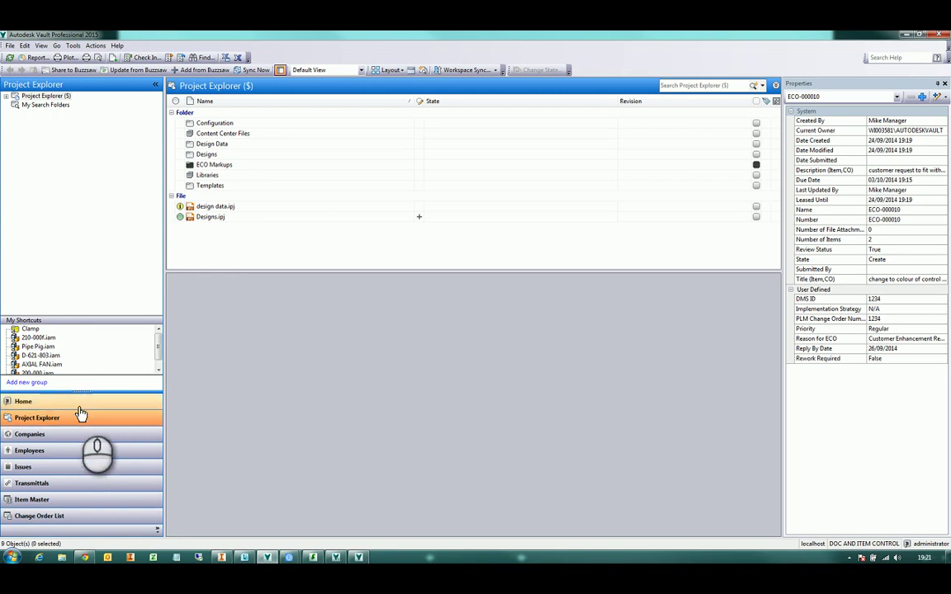
left_click(78, 402)
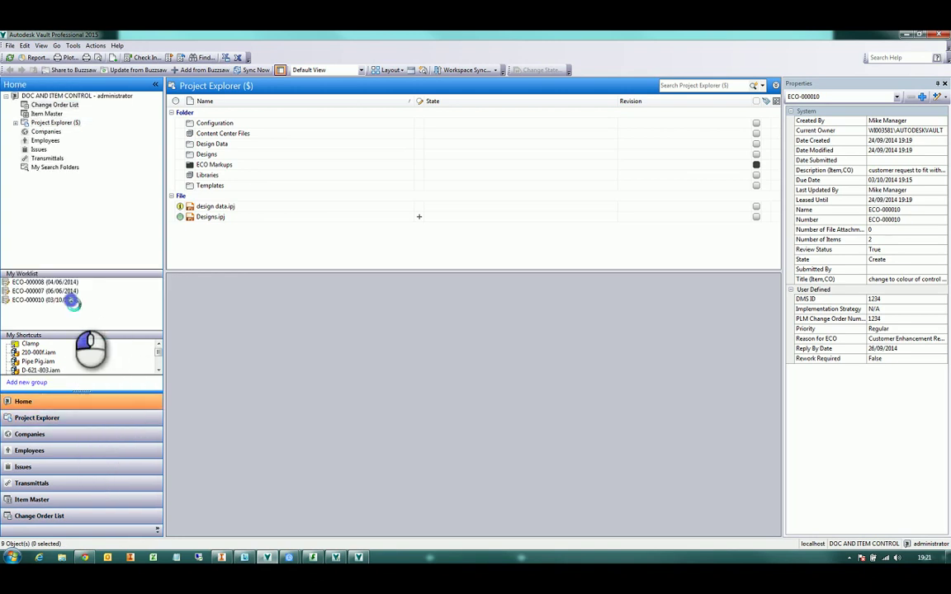
left_click(73, 301)
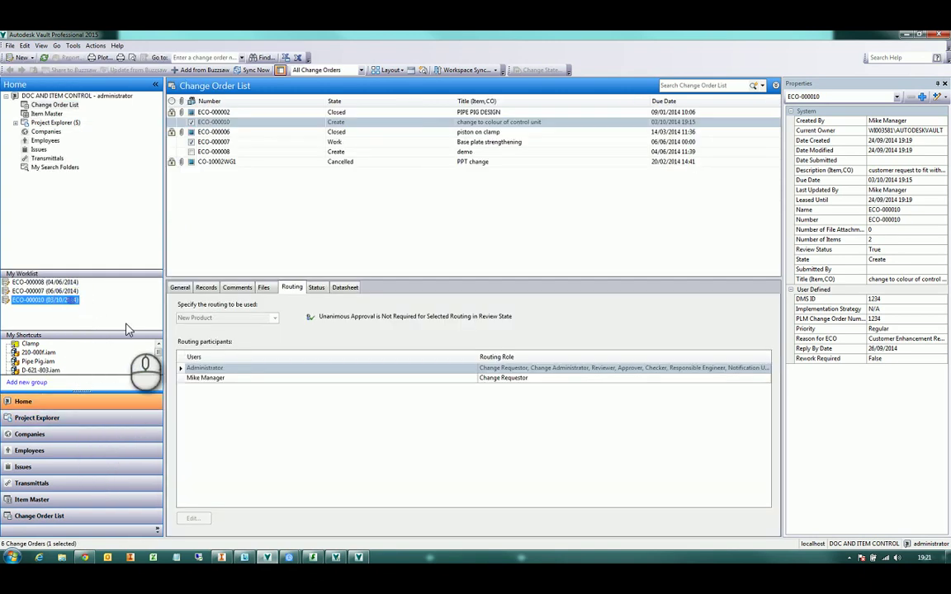
left_click(311, 123)
right_click(312, 122)
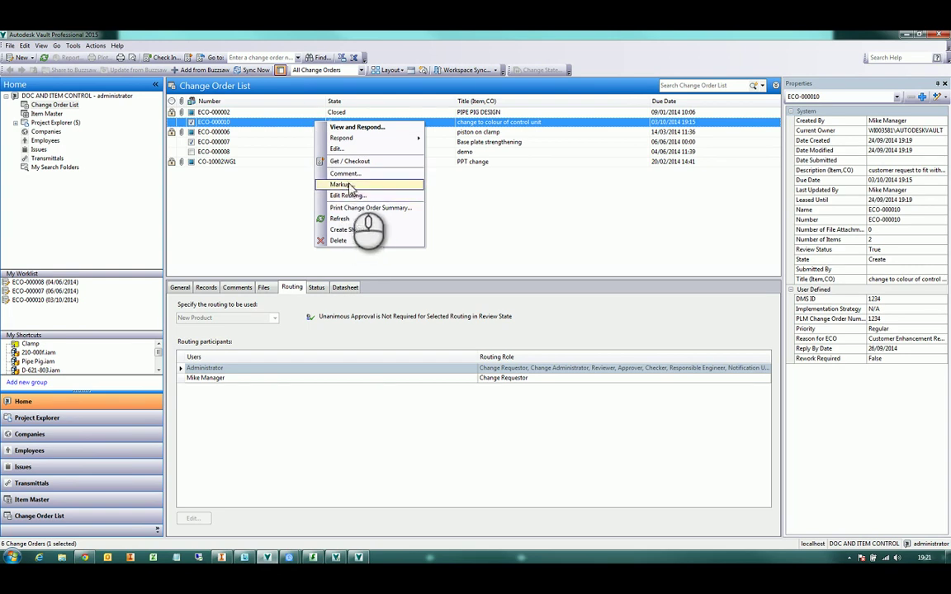
left_click(586, 231)
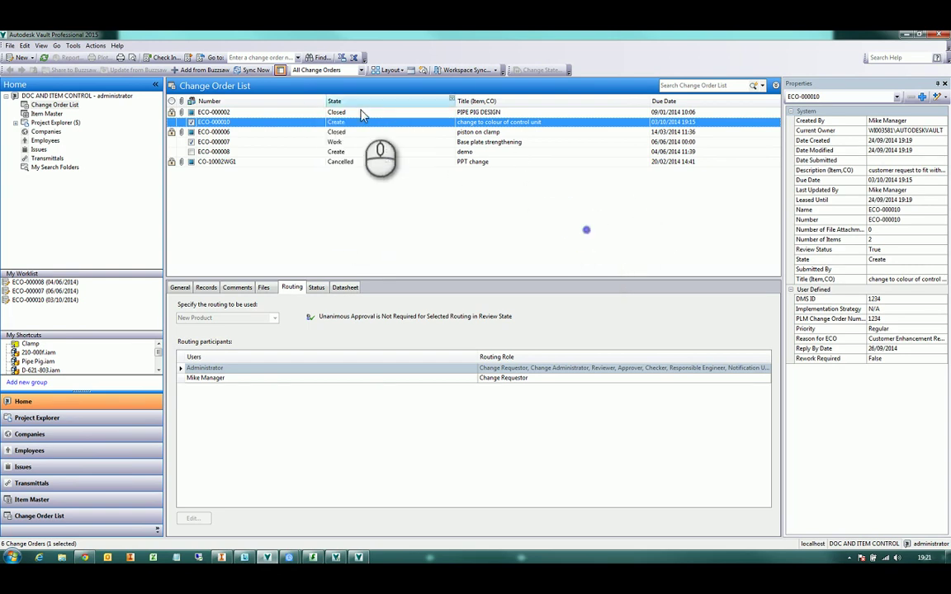
left_click(316, 288)
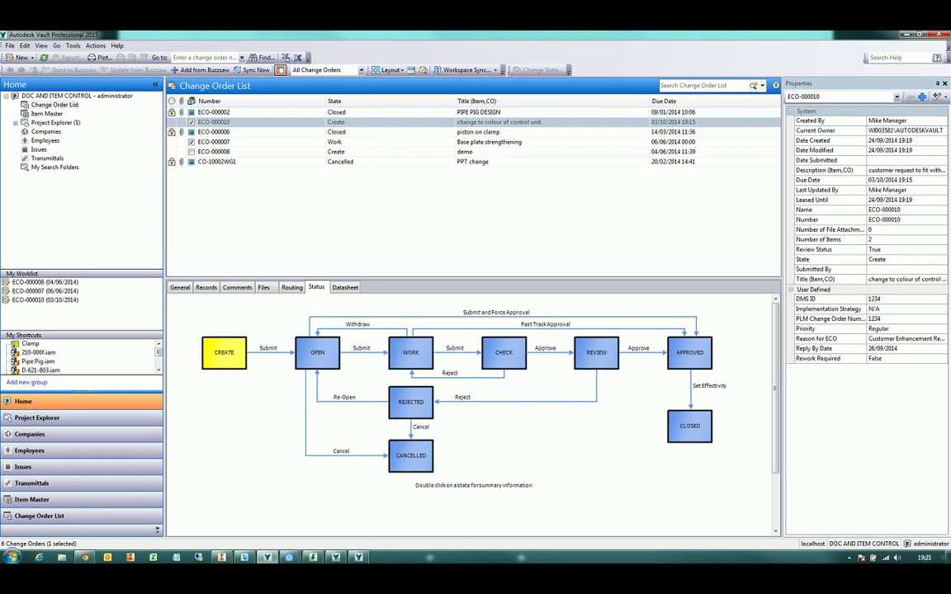
Submit ECO-000010 via Respond > Submit and OK the Add Comment dialog, moving it to Open
right_click(308, 124)
mouse_move(373, 141)
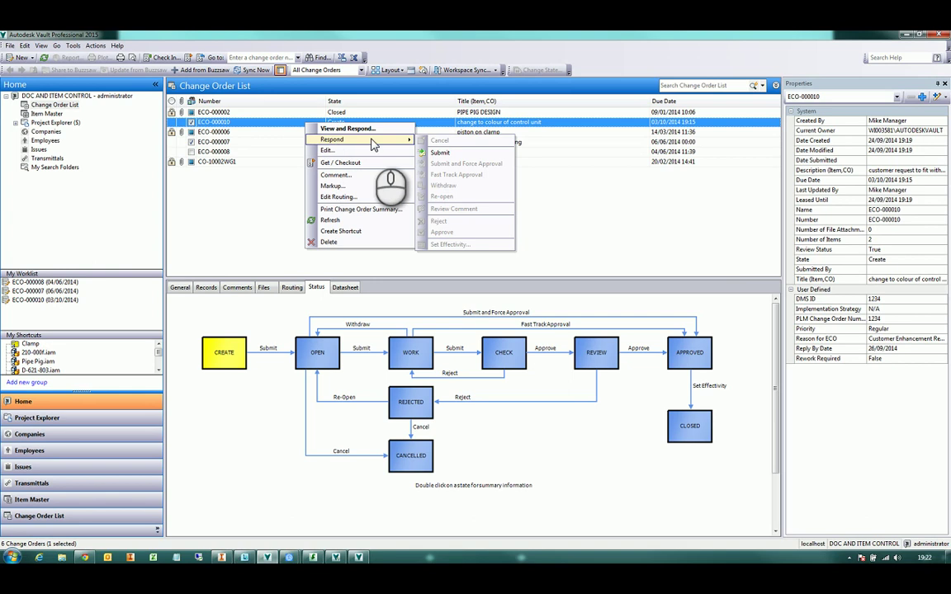
left_click(453, 153)
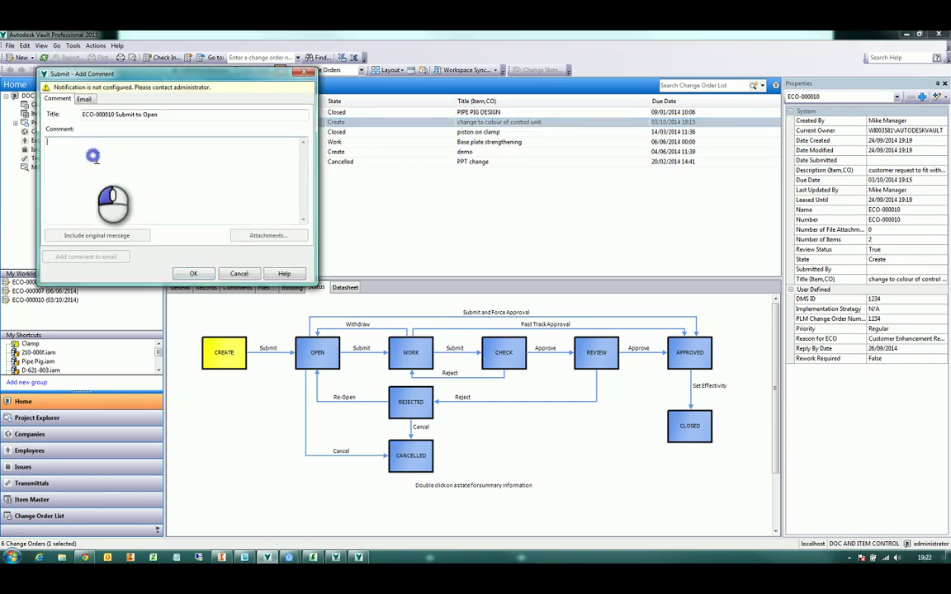
left_click(83, 99)
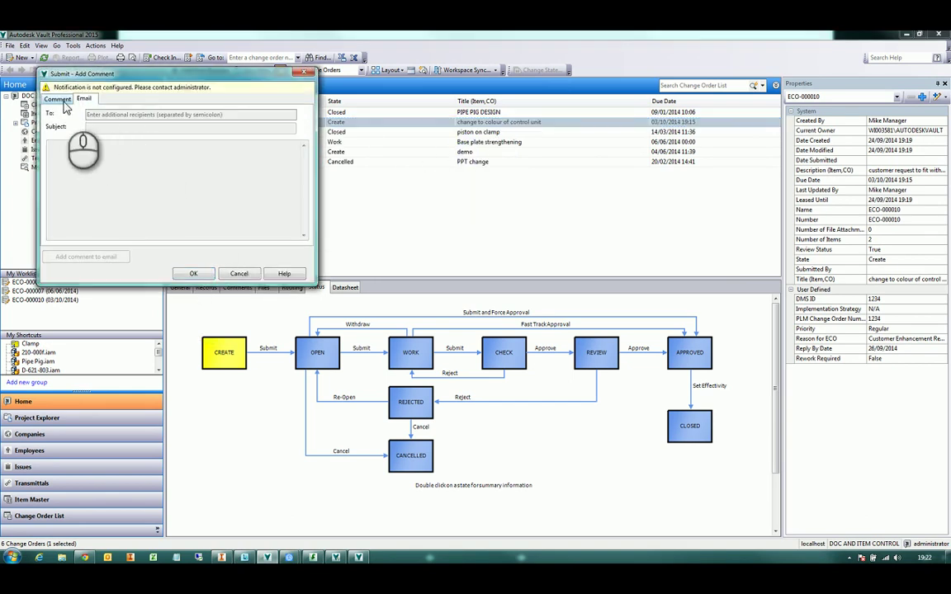
left_click(57, 99)
left_click(147, 175)
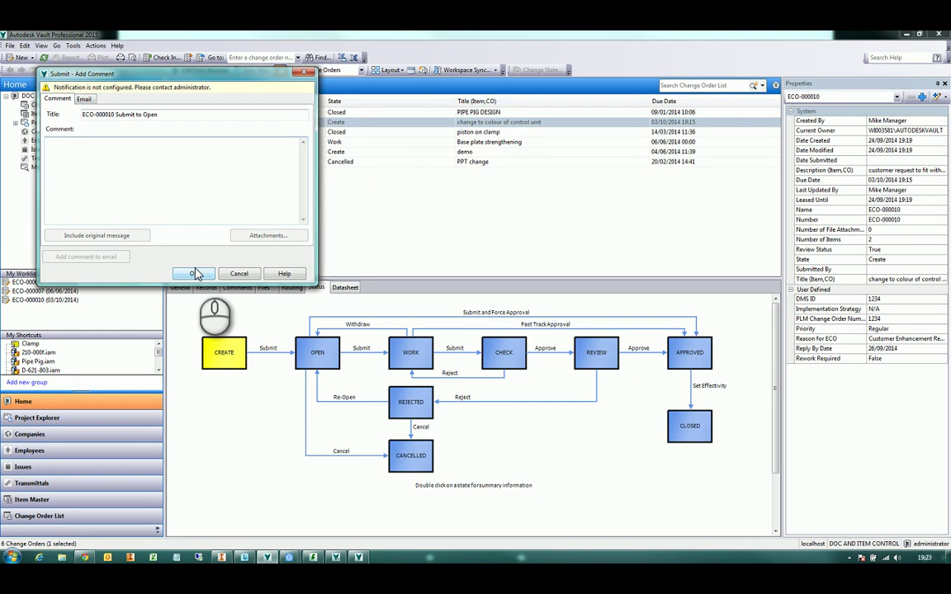
left_click(194, 274)
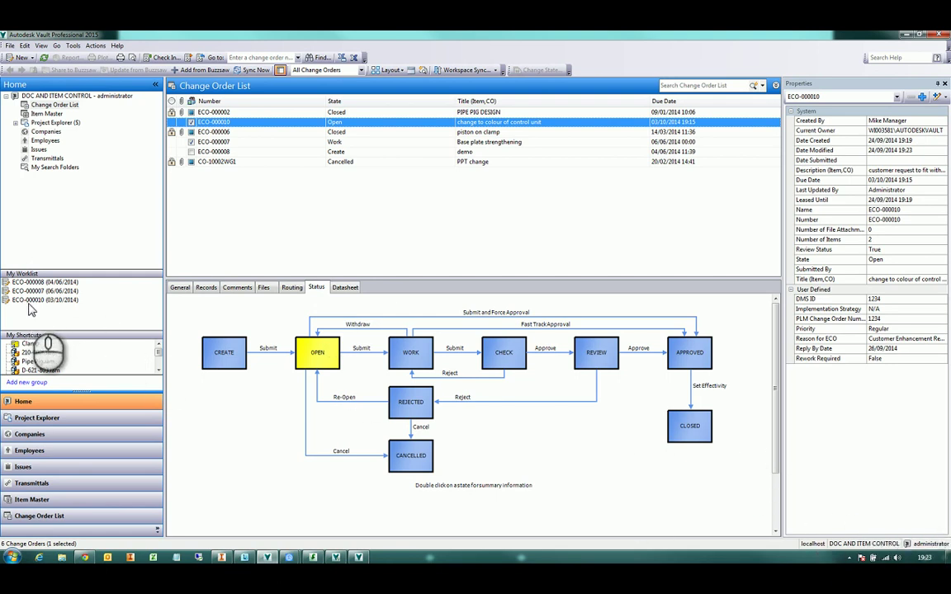
Edit ECO-000010's routing to add the designer with the Responsible Engineer role
right_click(301, 122)
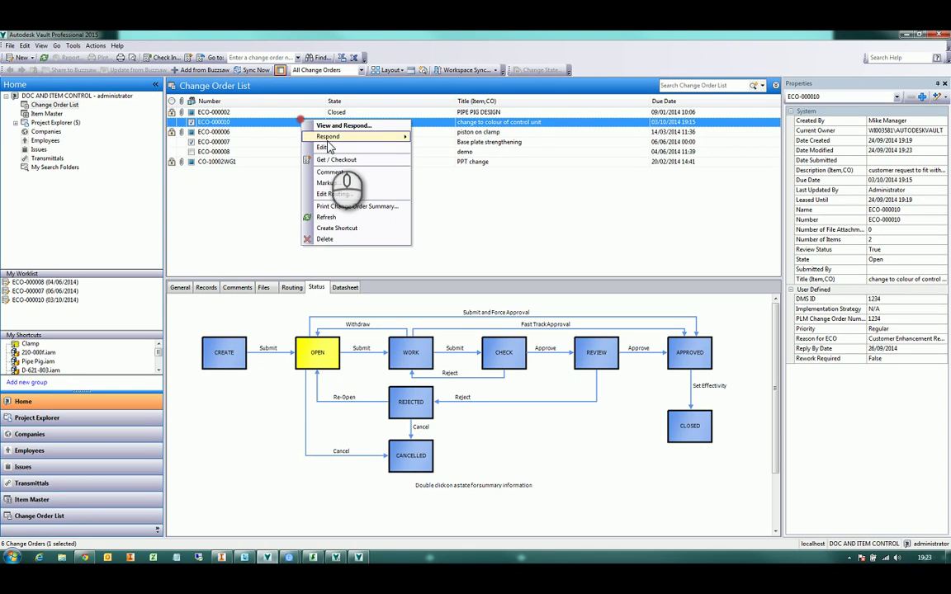
left_click(330, 151)
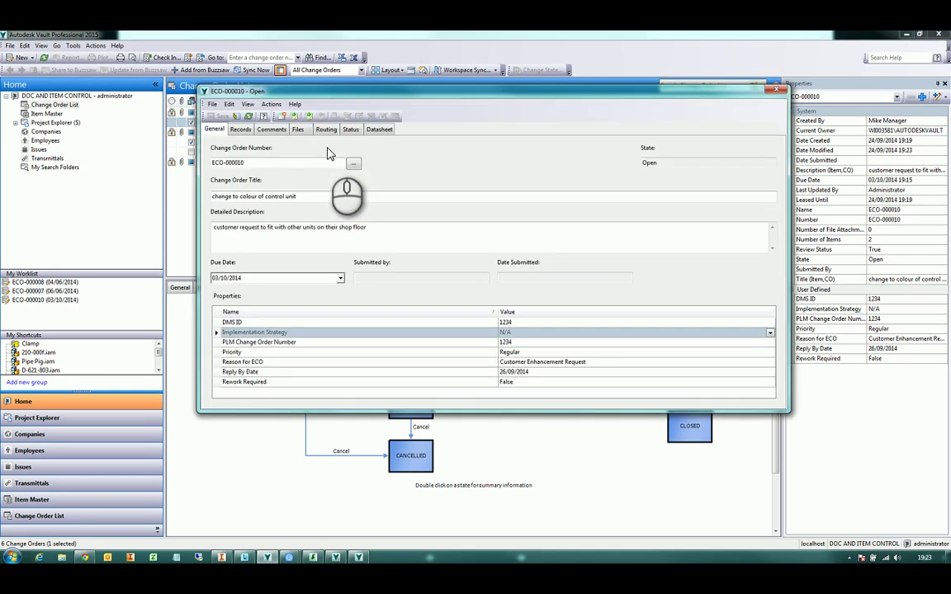
left_click(327, 130)
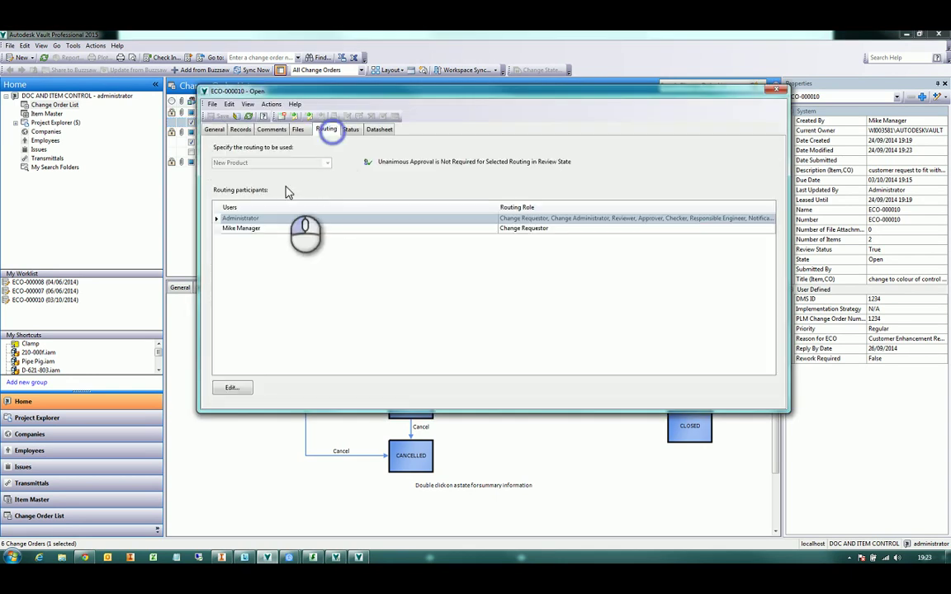
left_click(234, 387)
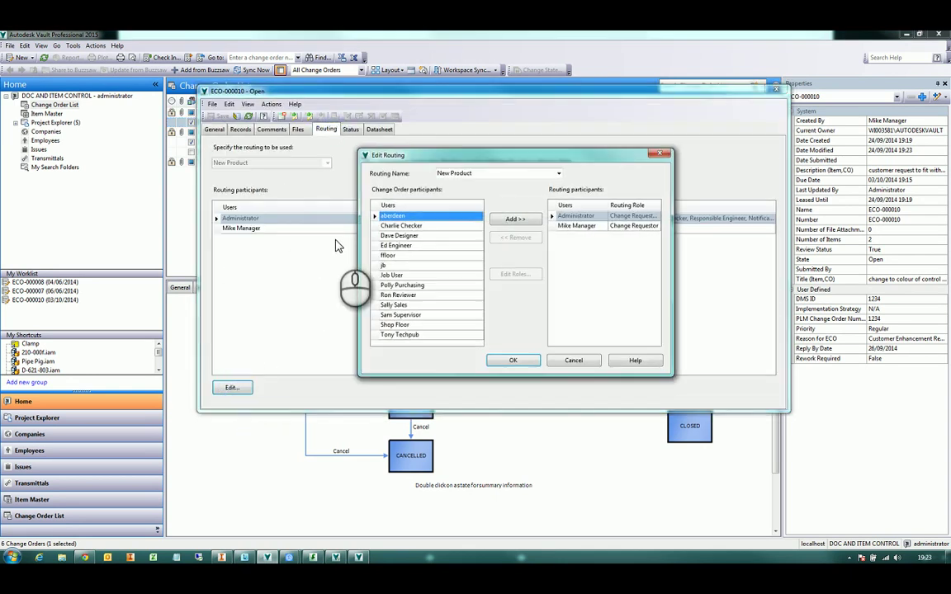
left_click(428, 236)
left_click(515, 219)
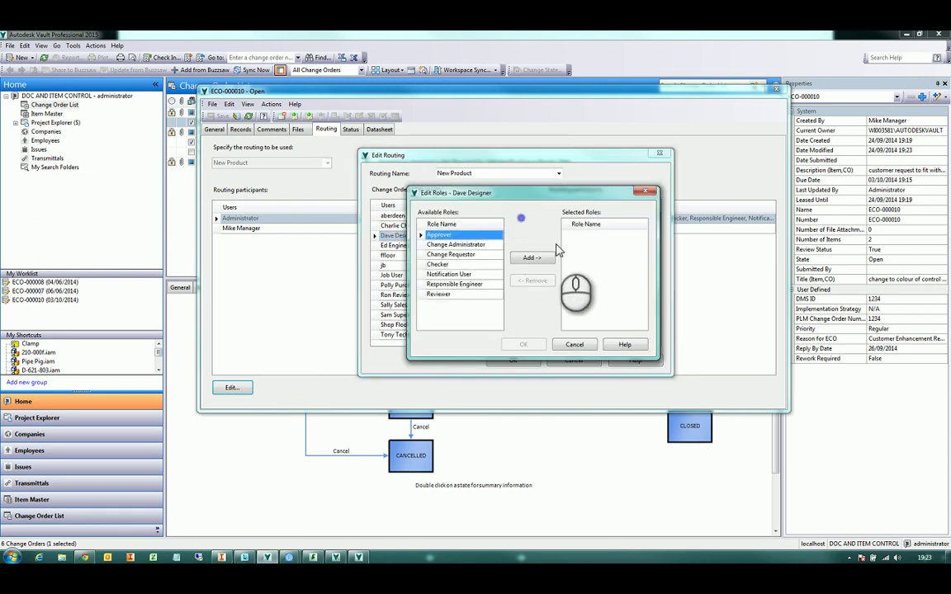
left_click(462, 284)
left_click(532, 257)
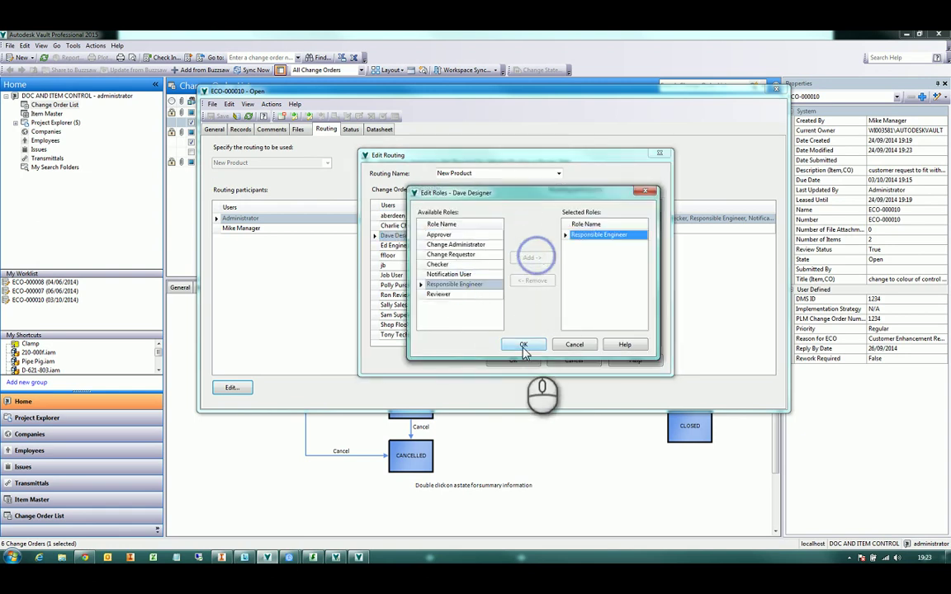
left_click(524, 345)
left_click(513, 360)
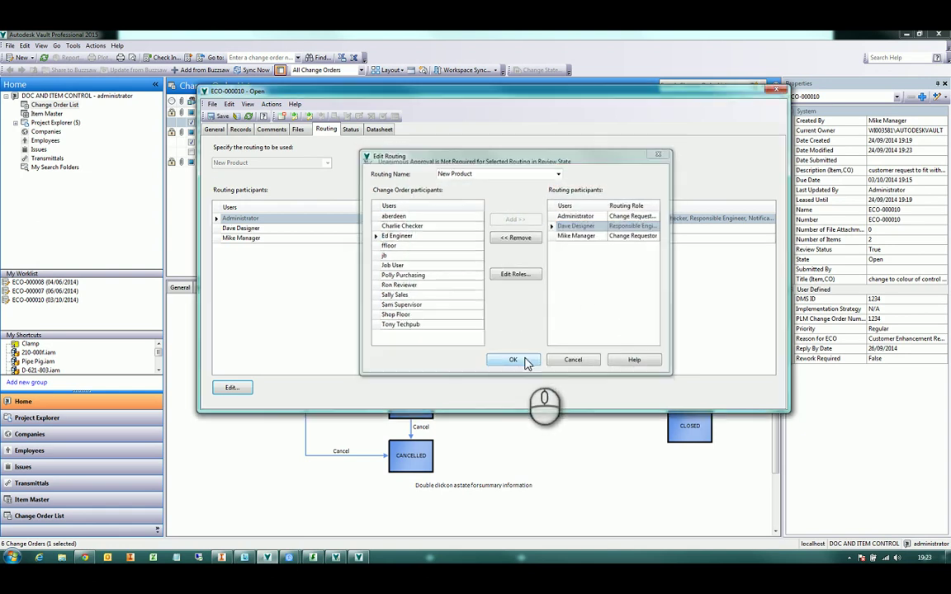
Submit the change order, saving changes and confirming the comment, to move it to Work
left_click(295, 116)
left_click(447, 332)
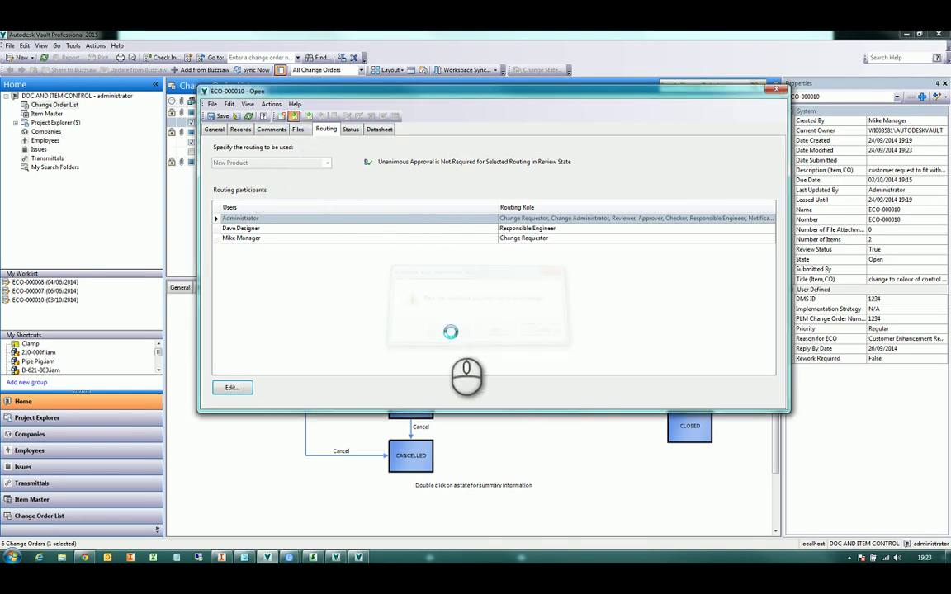
left_click(191, 263)
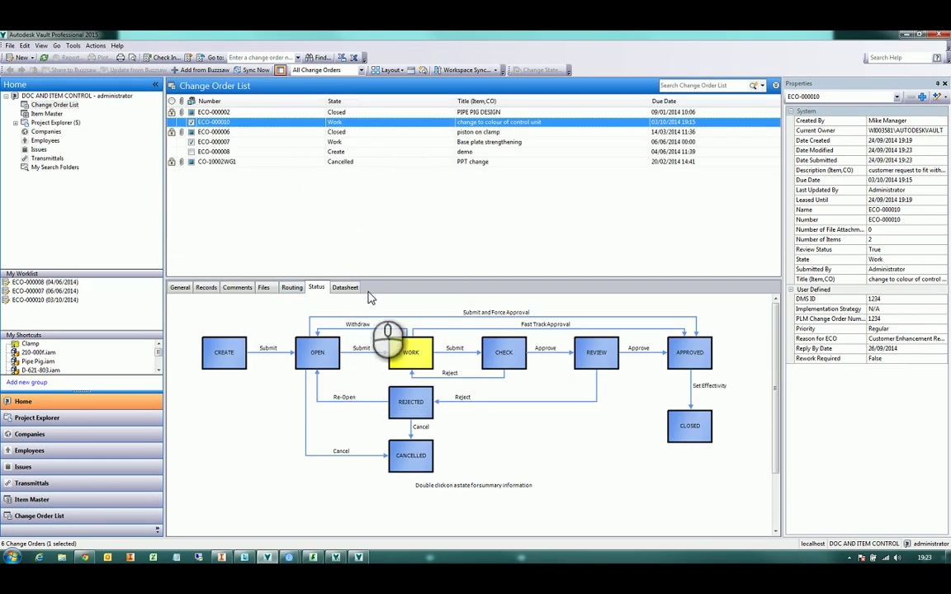
Show ECO-000010's Records tab and select items 200-000 and 200-007
left_click(207, 287)
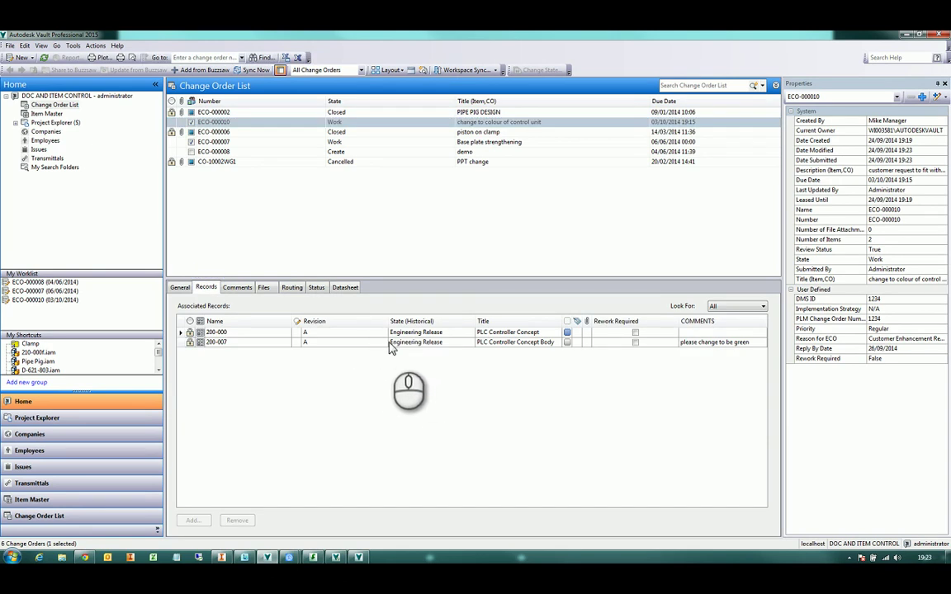
left_click(389, 334)
left_click(396, 342, "shift")
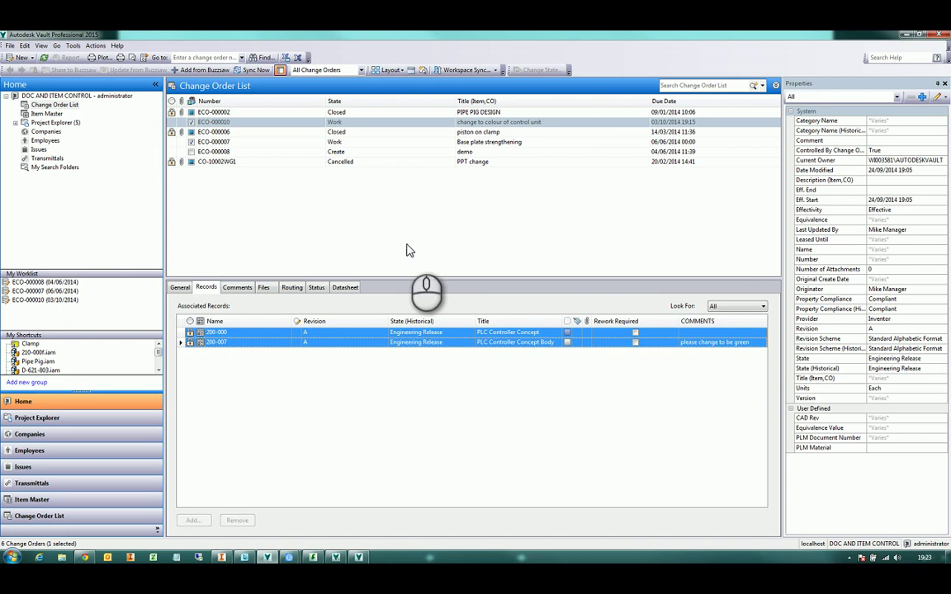
right_click(350, 122)
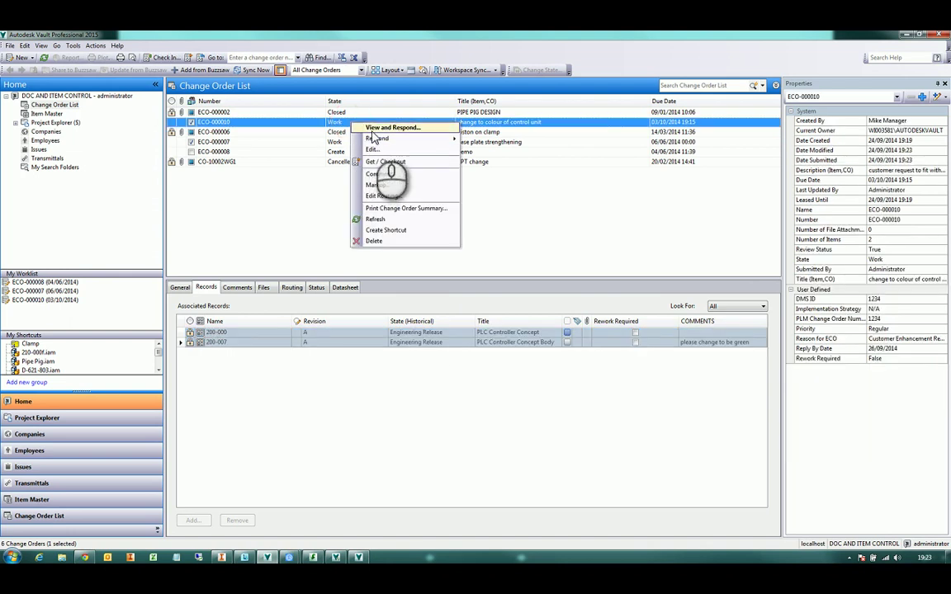
Edit ECO-000010 and change both records' lifecycle state to Work In Progress
left_click(371, 150)
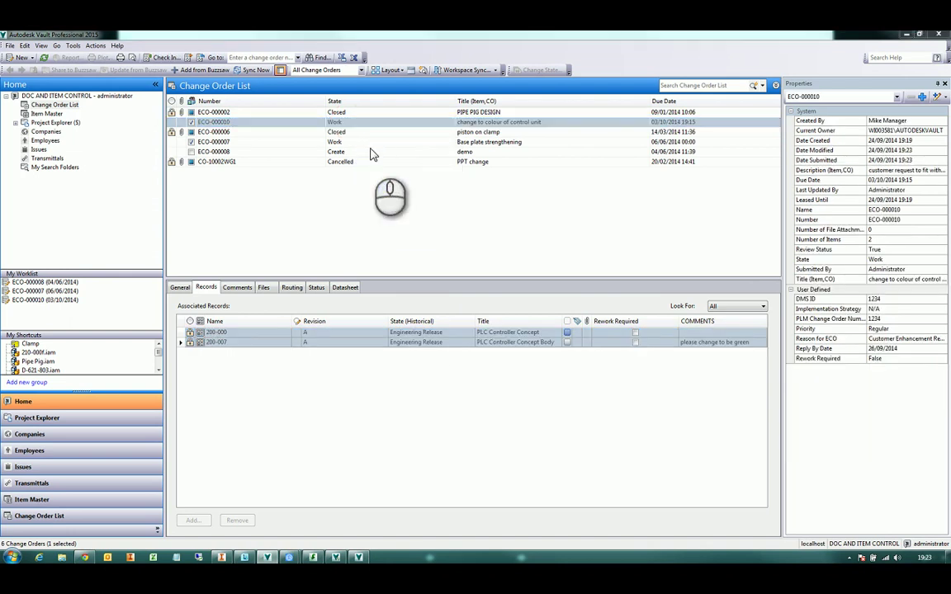
left_click(241, 130)
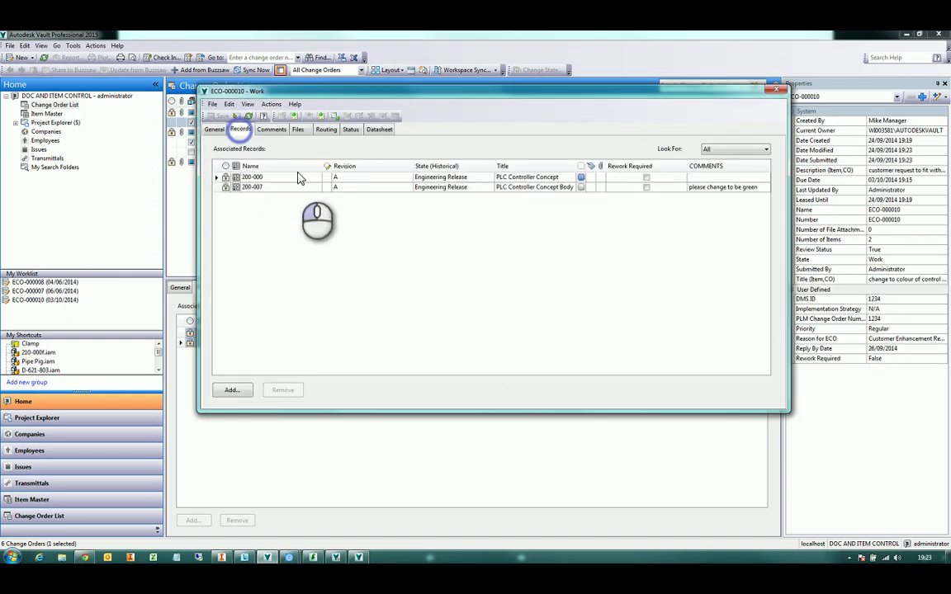
left_click(372, 178)
left_click(449, 188, "shift")
right_click(448, 188)
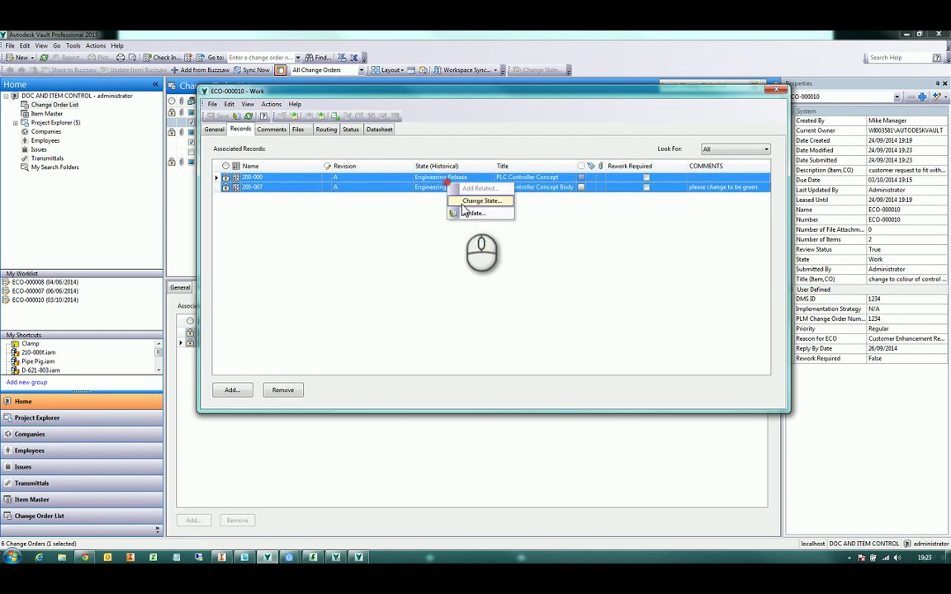
left_click(465, 201)
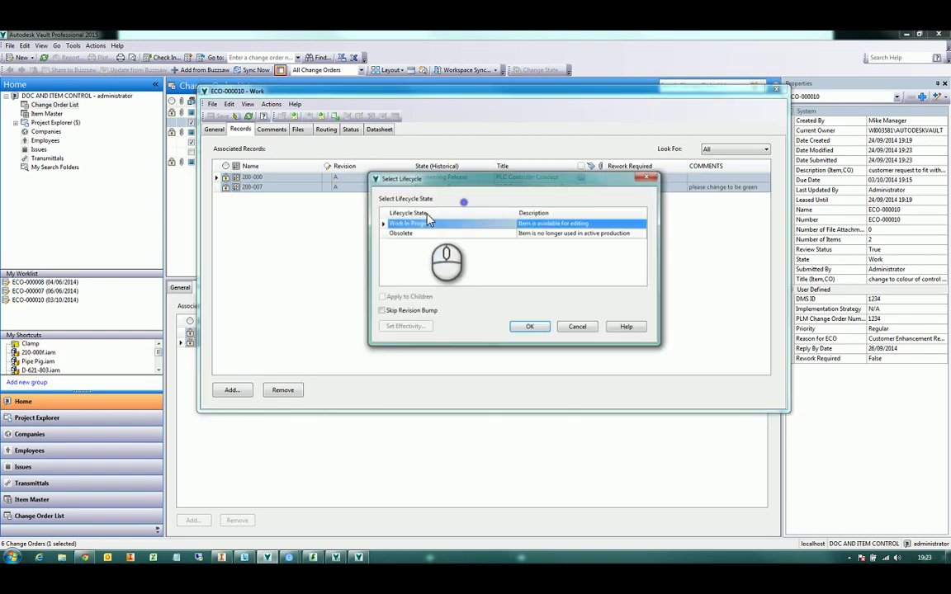
left_click(530, 324)
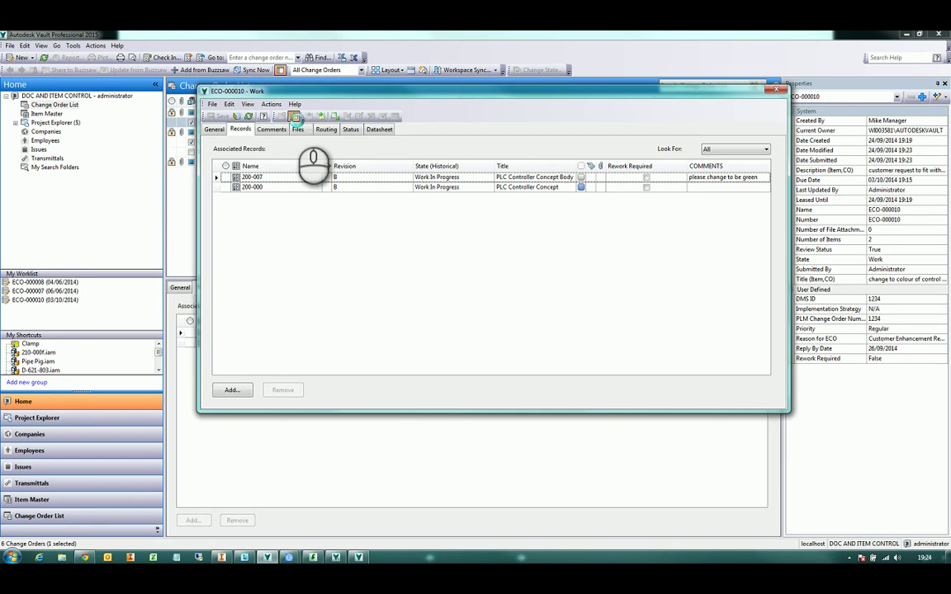
Attempt to submit ECO-000010 and dismiss the items-not-in-required-state error
left_click(295, 117)
left_click_drag(493, 271, 479, 200)
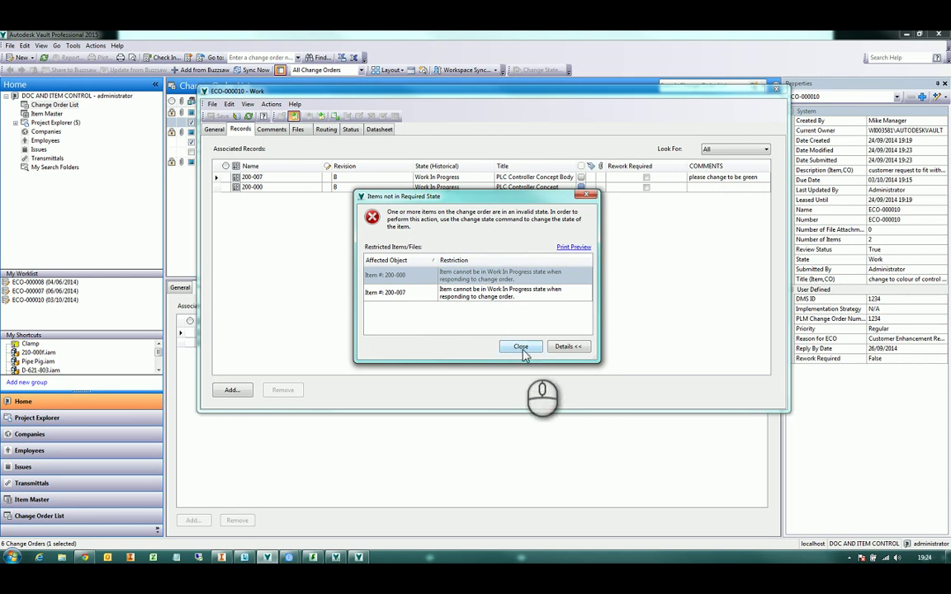
left_click(521, 347)
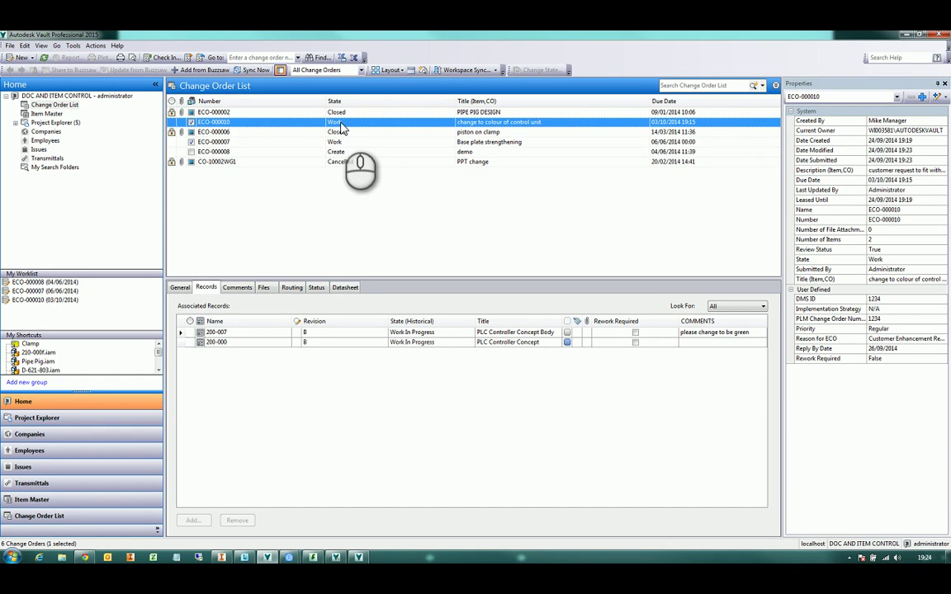
Reopen ECO-000010, move items 200-000 and 200-007 to Pre Release, and submit to Check
right_click(353, 123)
left_click(373, 150)
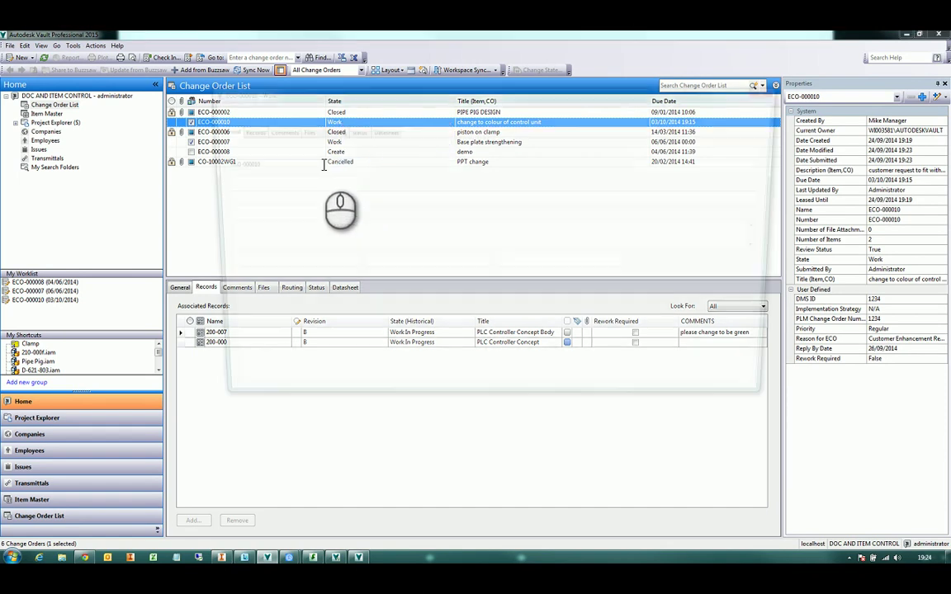
left_click(240, 130)
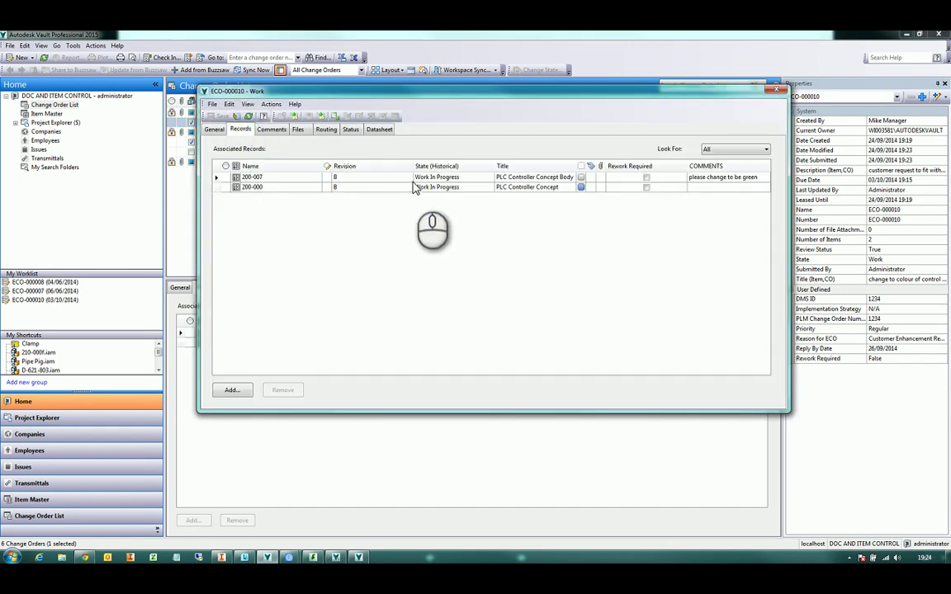
left_click_drag(417, 177, 423, 193)
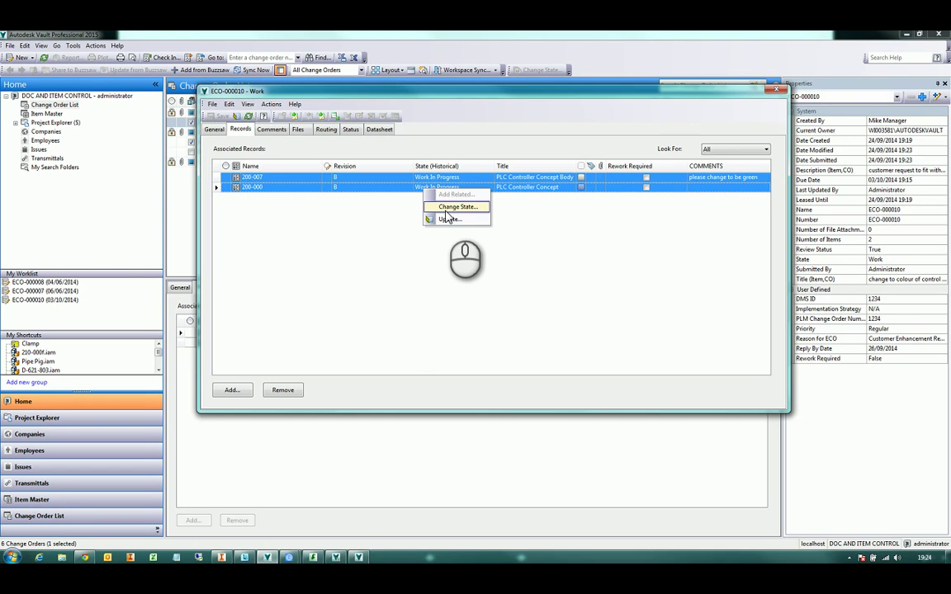
left_click(445, 207)
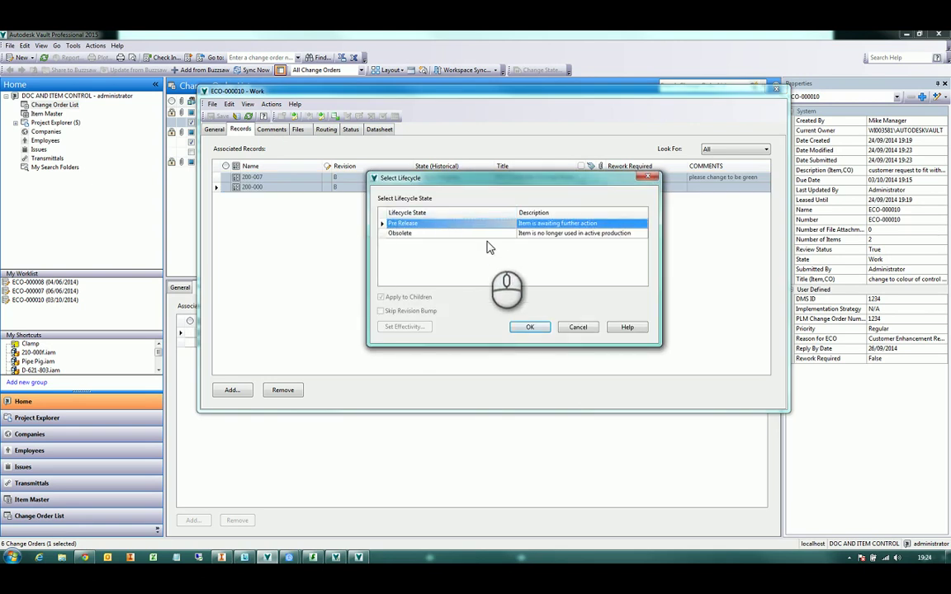
left_click(530, 327)
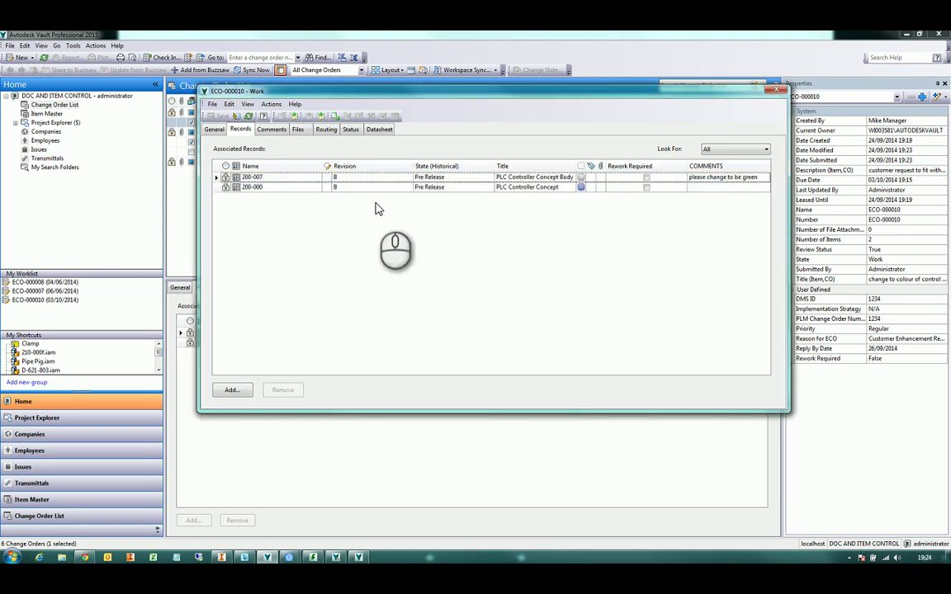
left_click(295, 118)
left_click(249, 267)
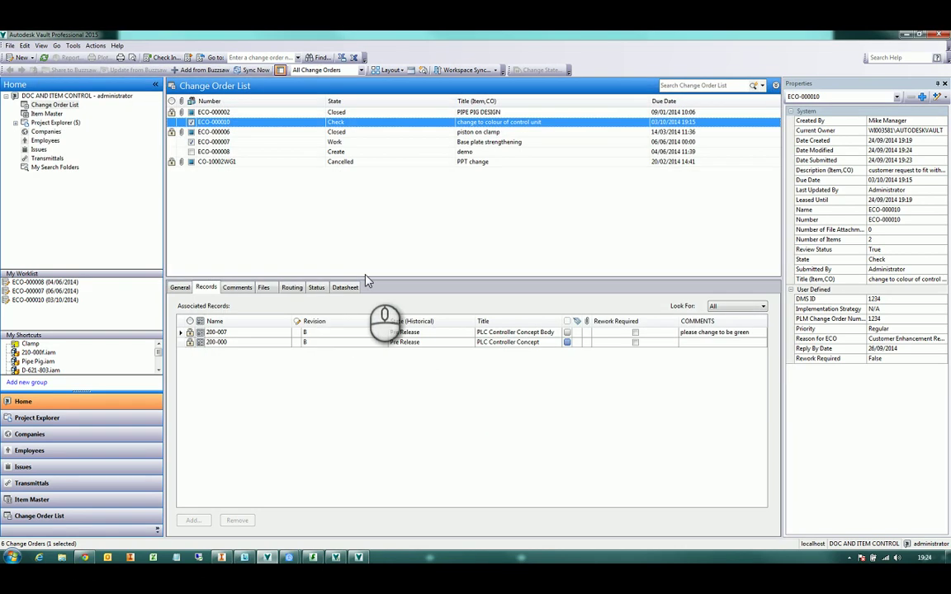
Approve ECO-000010 at the Check stage and confirm the comment
right_click(340, 124)
mouse_move(375, 141)
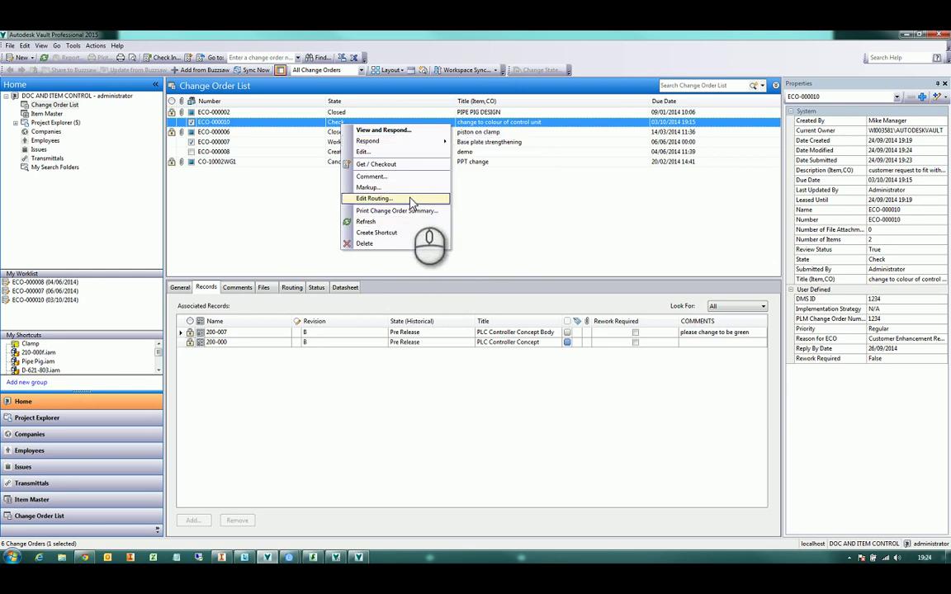
mouse_move(431, 142)
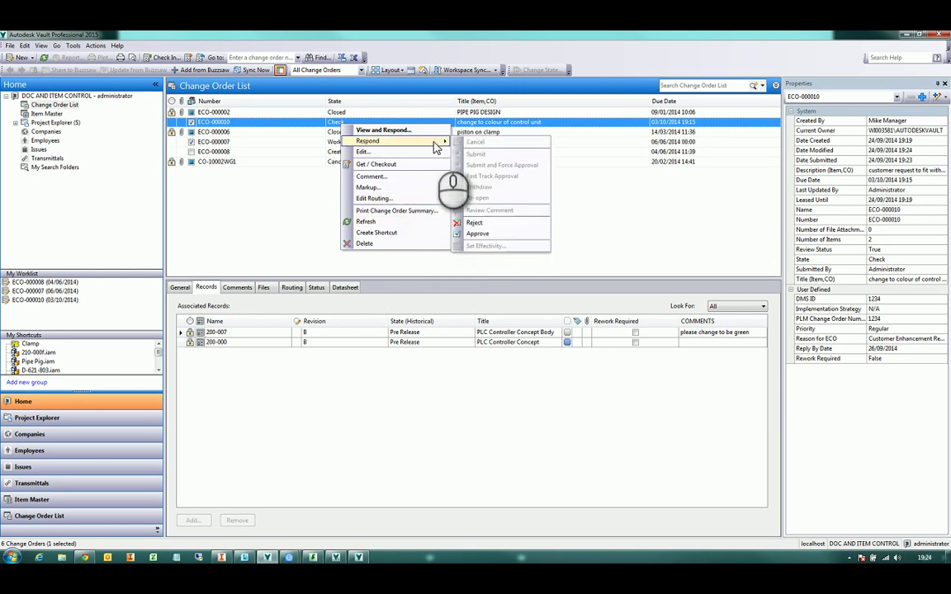
left_click(491, 237)
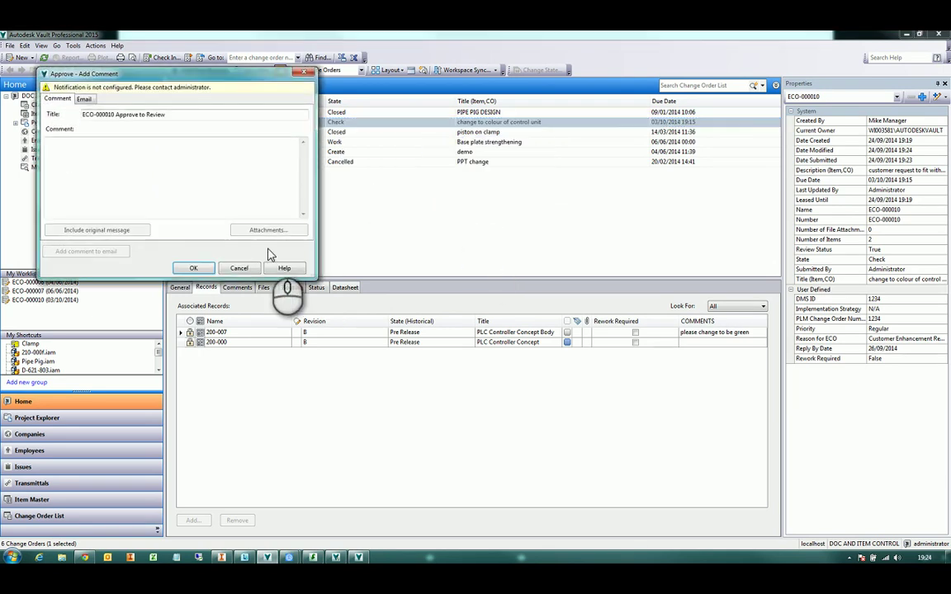
left_click(195, 268)
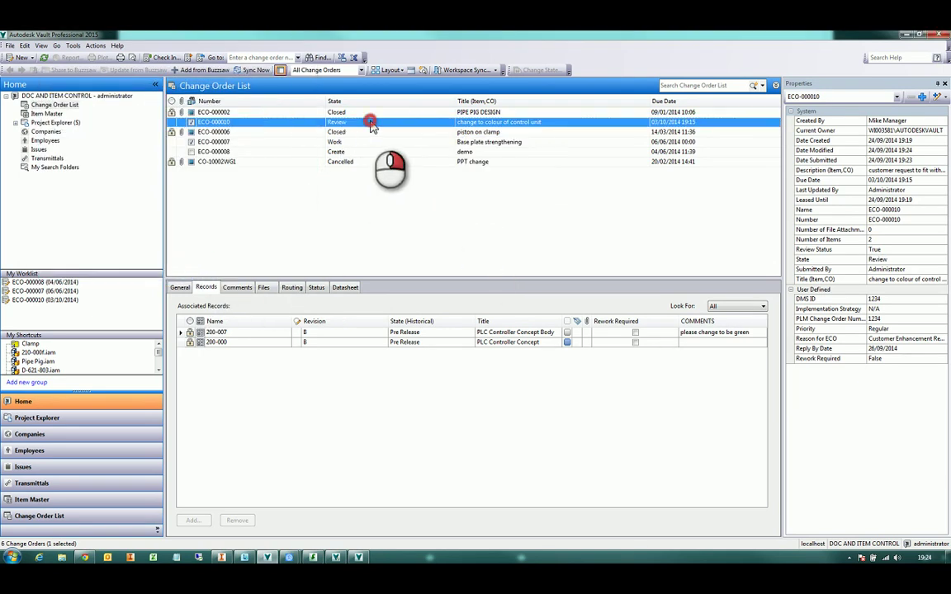
Approve ECO-000010 again to move it to the Approved state
right_click(371, 123)
mouse_move(452, 140)
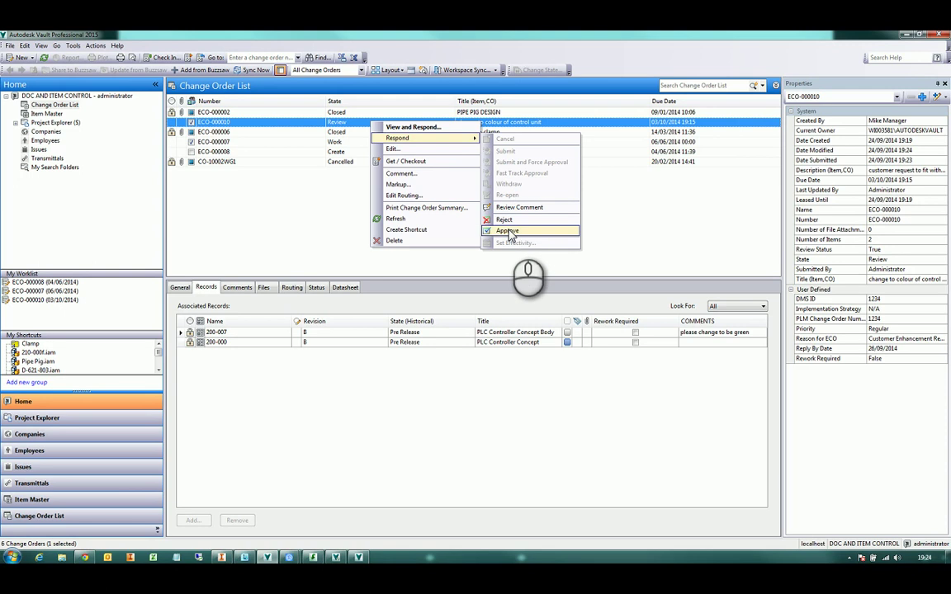
left_click(507, 231)
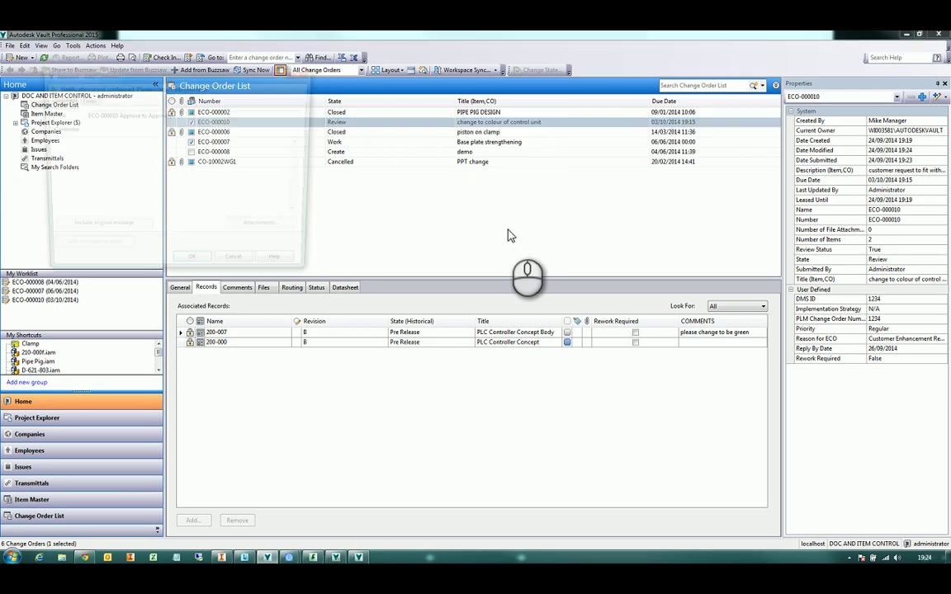
left_click(195, 269)
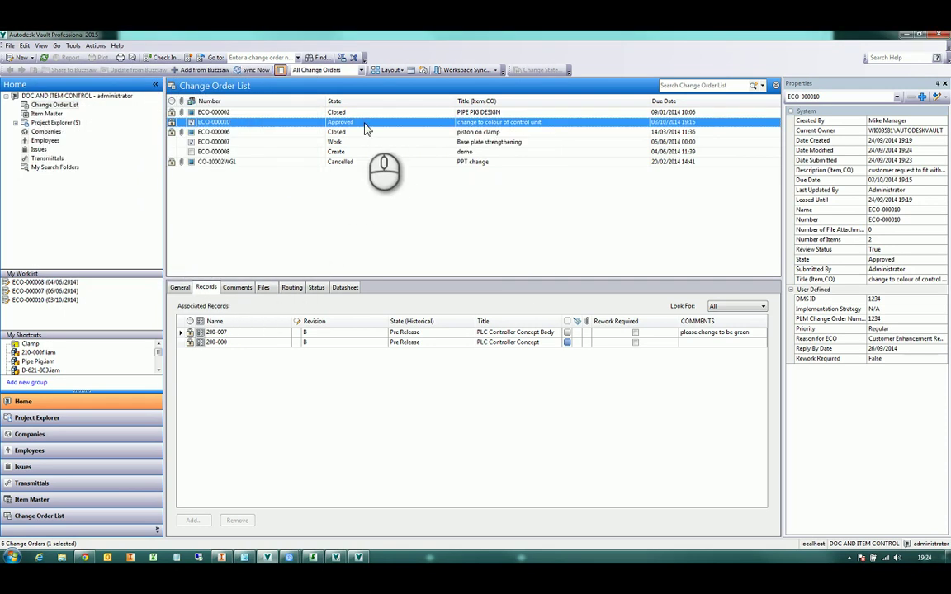
Set effectivity on ECO-000010 as Immediate to close it
right_click(364, 124)
mouse_move(439, 141)
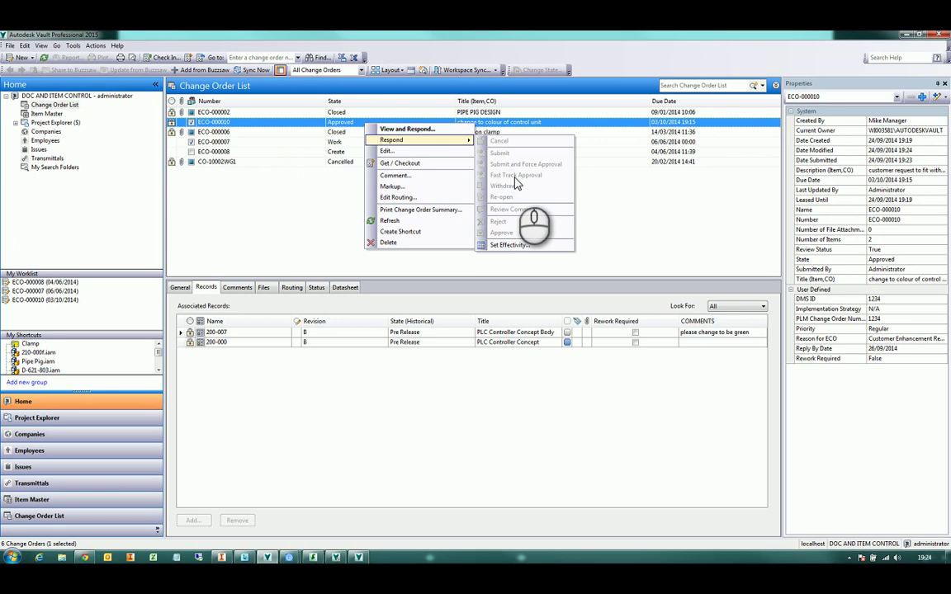
left_click(519, 246)
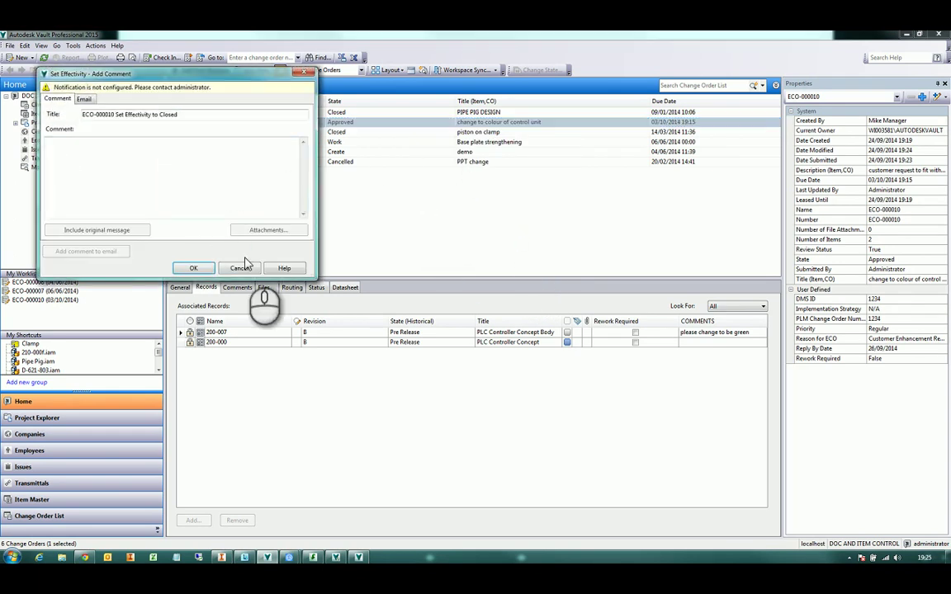
left_click(194, 268)
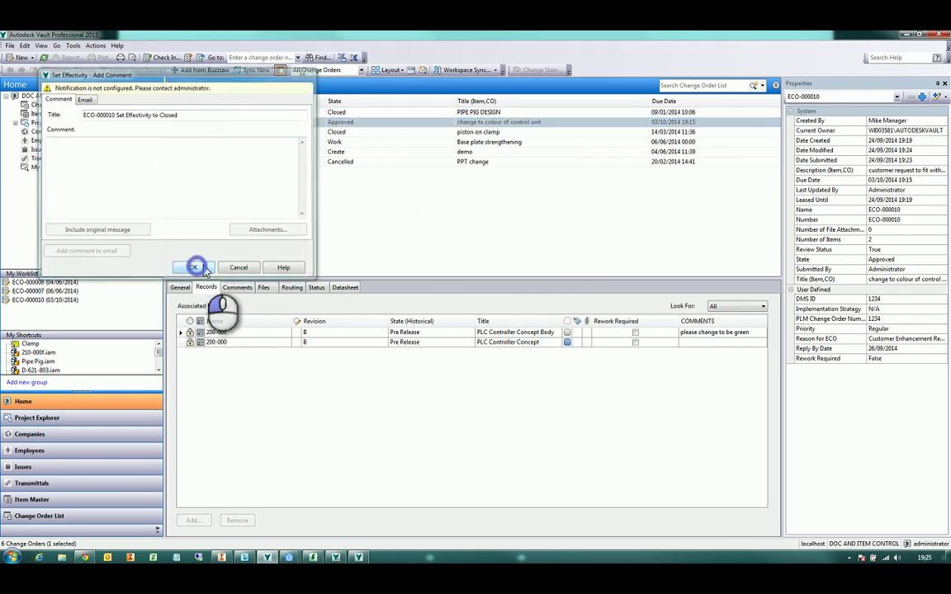
left_click(499, 261)
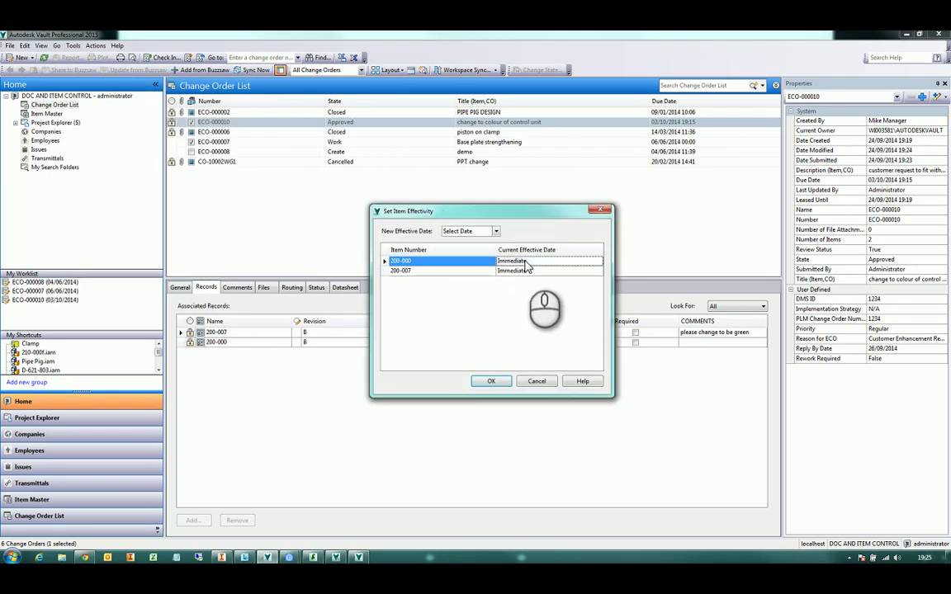
left_click(497, 231)
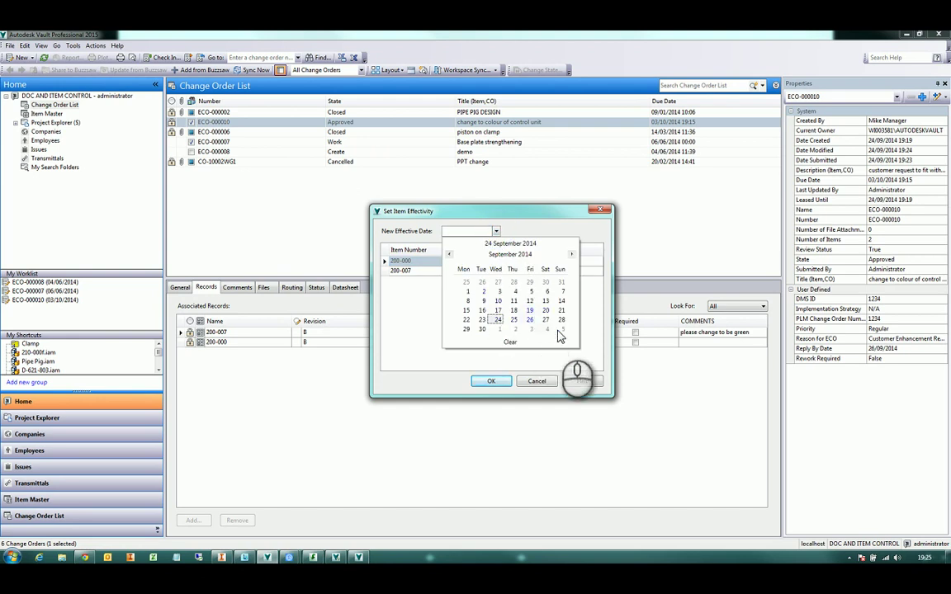
left_click(526, 242)
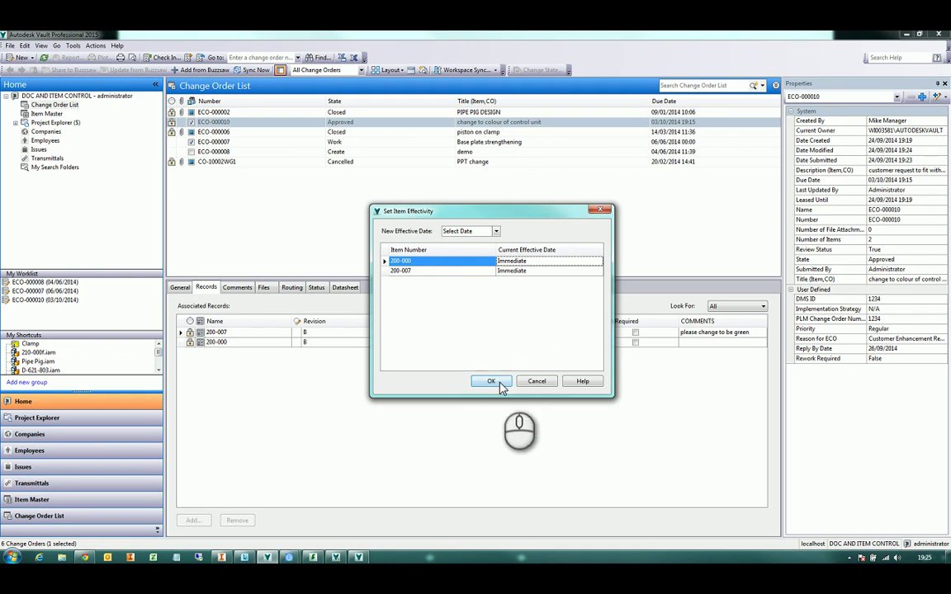
left_click(498, 381)
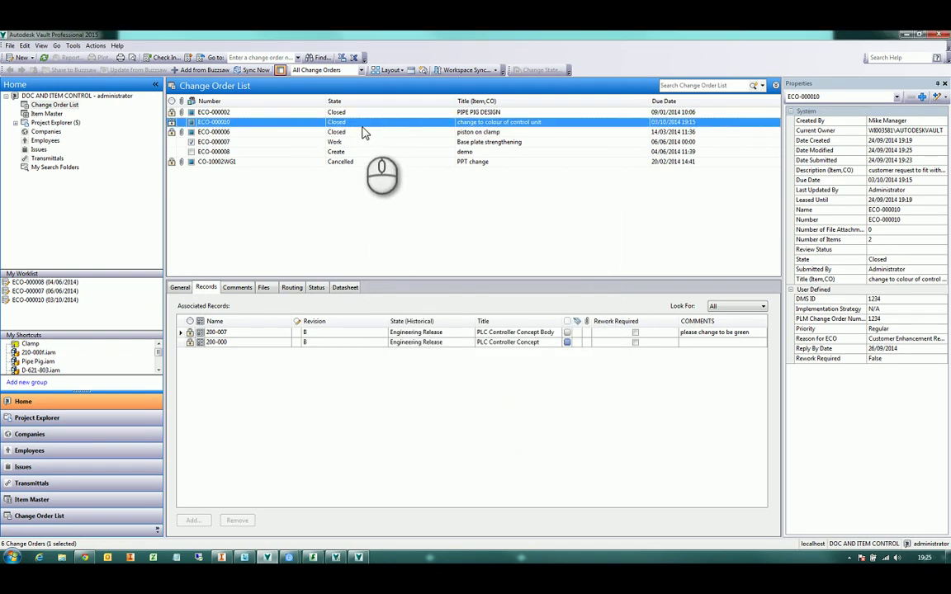
Review ECO-000010's comment history entries and its attached files
left_click(237, 289)
left_click(376, 355)
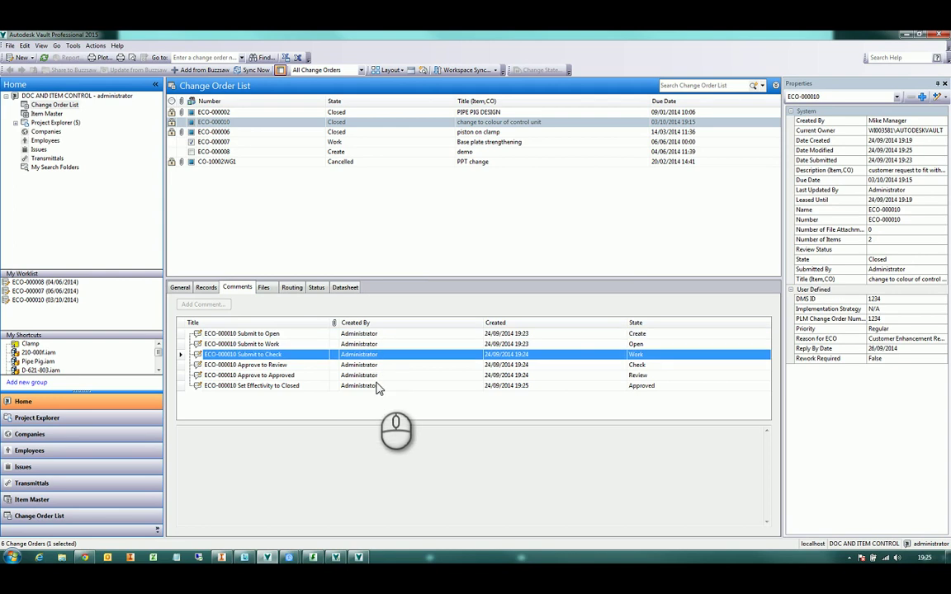
left_click(378, 385)
left_click(371, 344)
left_click(375, 376)
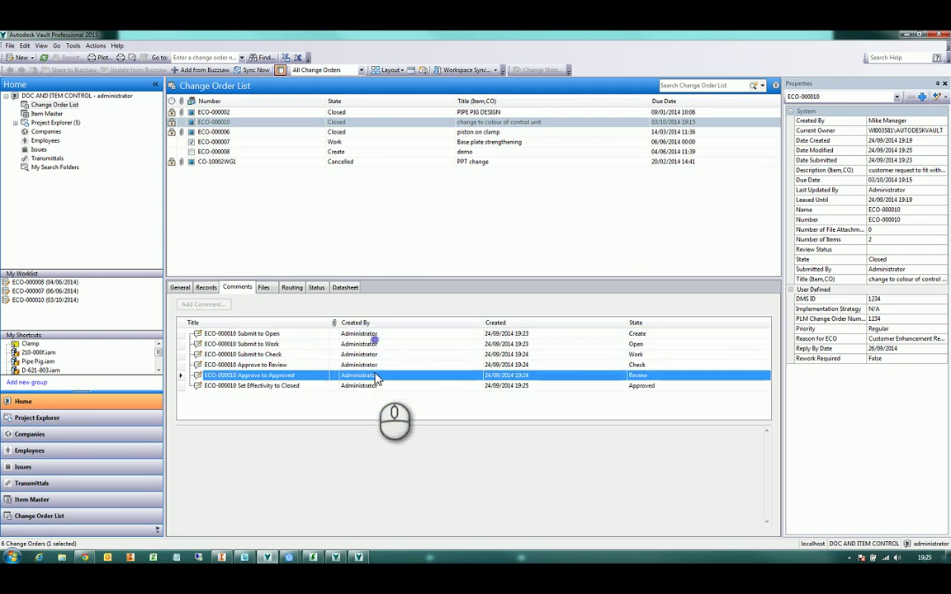
left_click(264, 287)
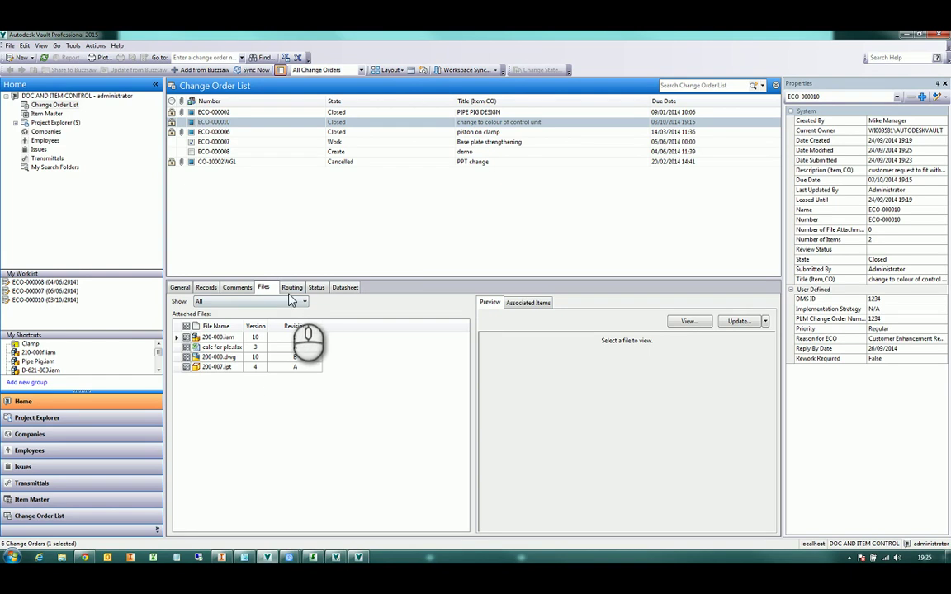
Show ECO-000010's workflow diagram and inspect the Work state summary date
left_click(318, 288)
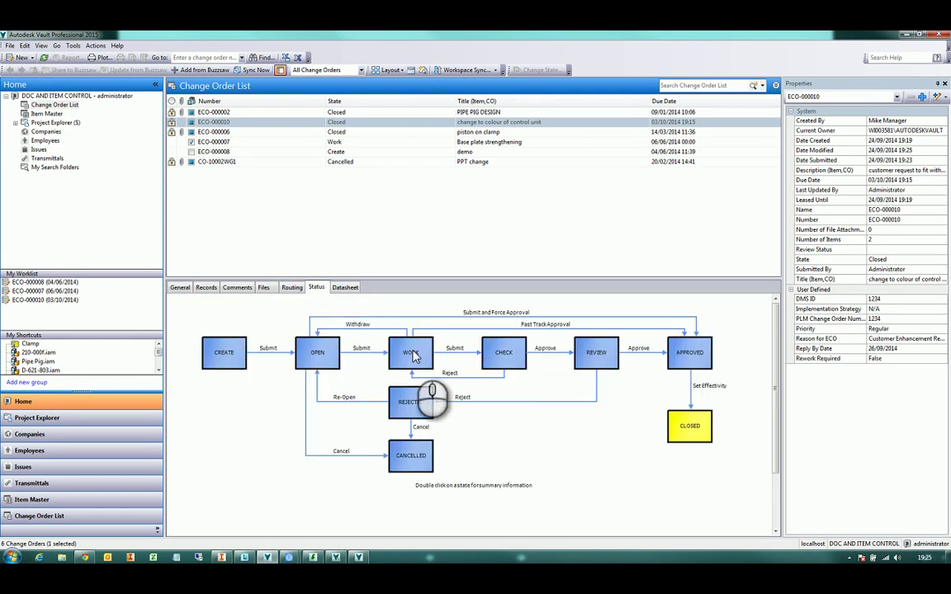
double_click(413, 353)
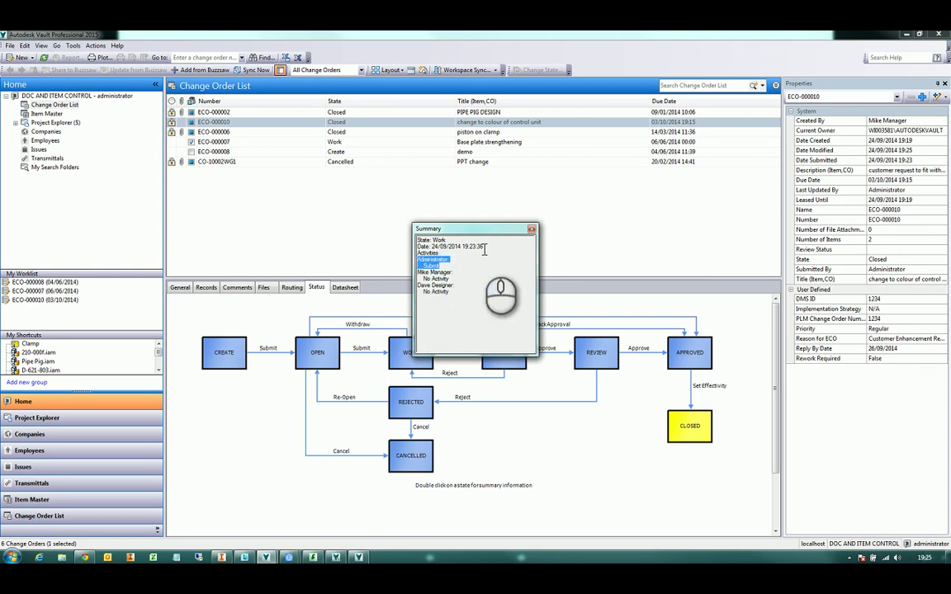
left_click_drag(440, 246, 483, 246)
left_click(533, 231)
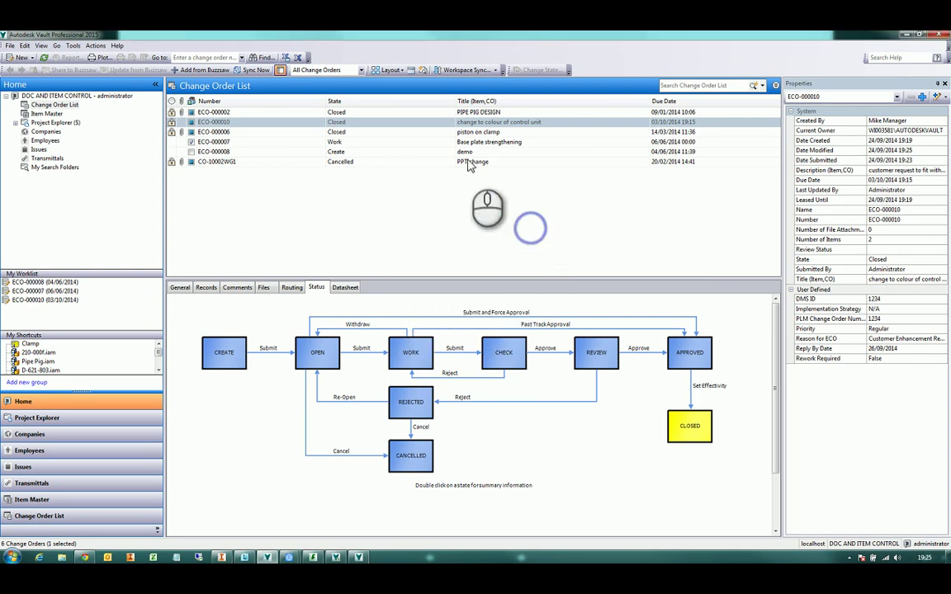
Select ECO-000002, check its Work state summary, and view its attached files
left_click(433, 111)
double_click(413, 354)
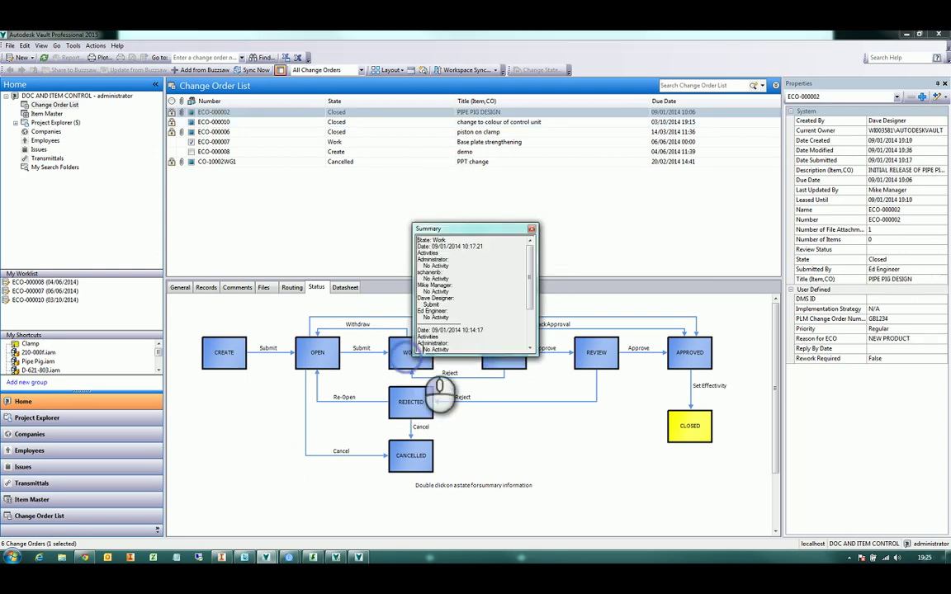
left_click_drag(532, 272, 533, 239)
left_click(532, 231)
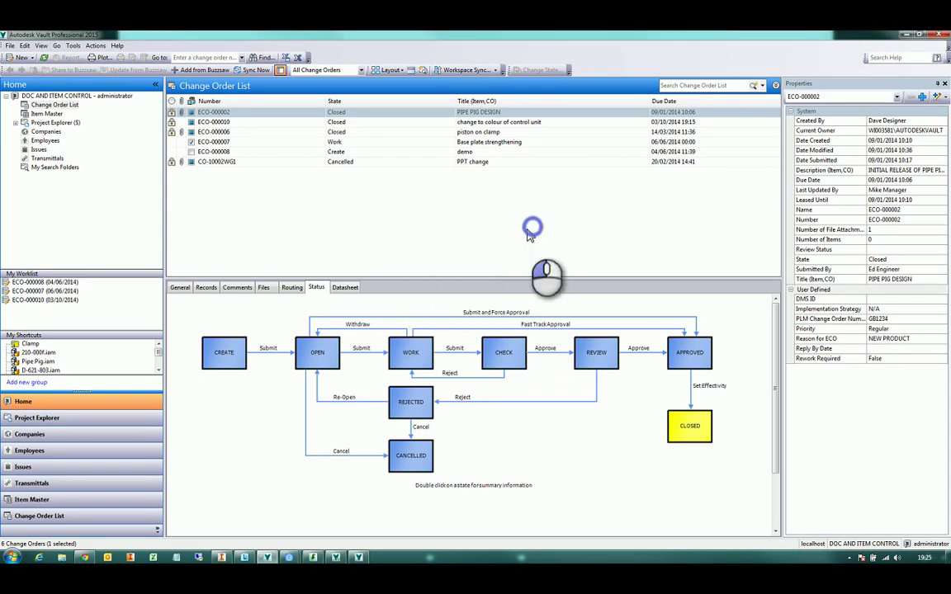
left_click(263, 287)
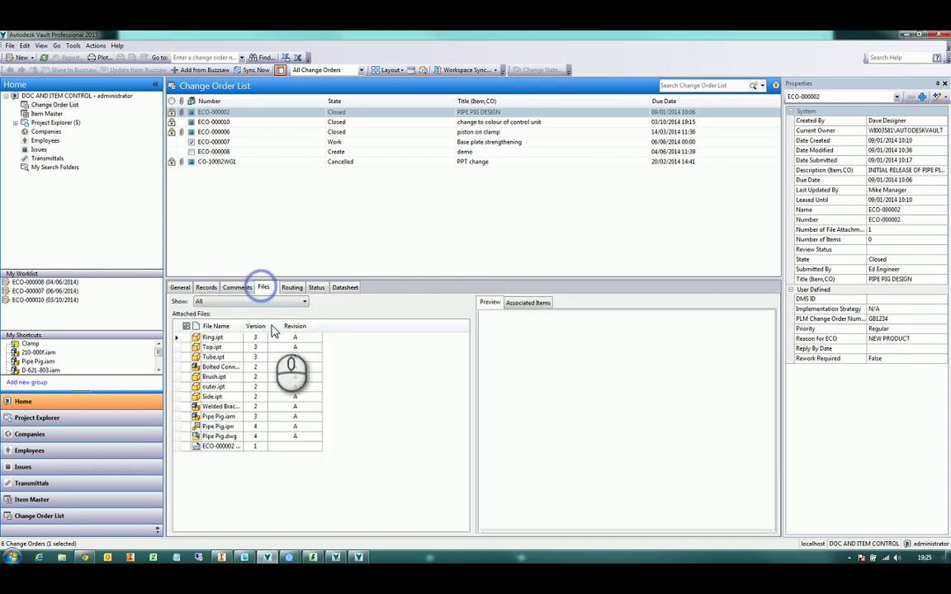
Preview ECO-000002's markup DWF and zoom in the Preview pane
left_click(219, 446)
left_click(595, 389)
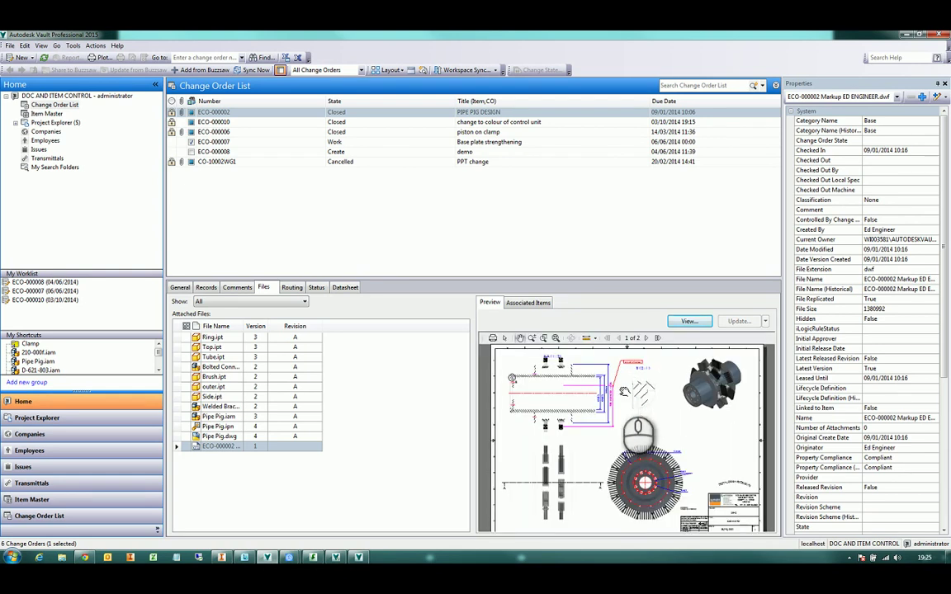
scroll(615, 417, "up", 8)
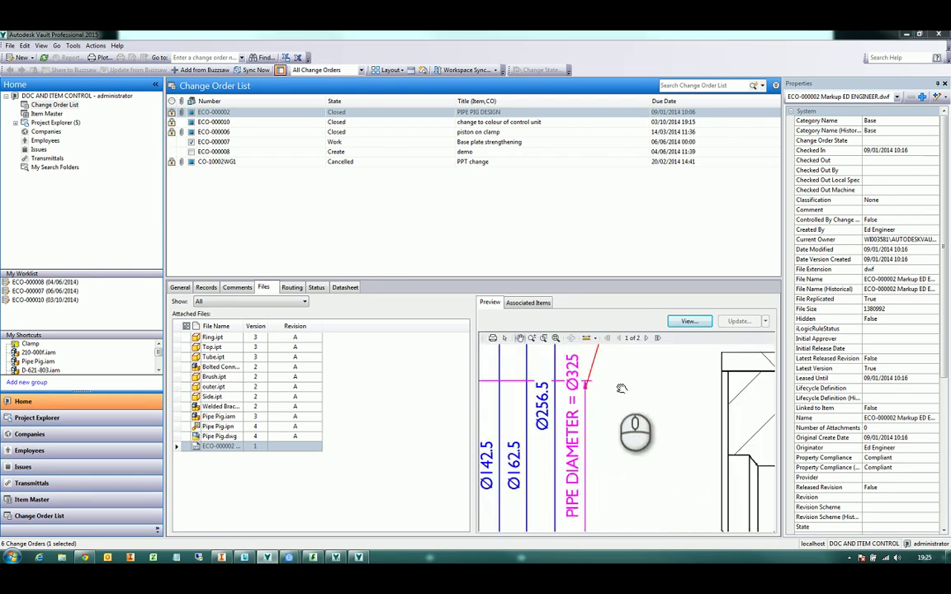
scroll(598, 461, "down", 8)
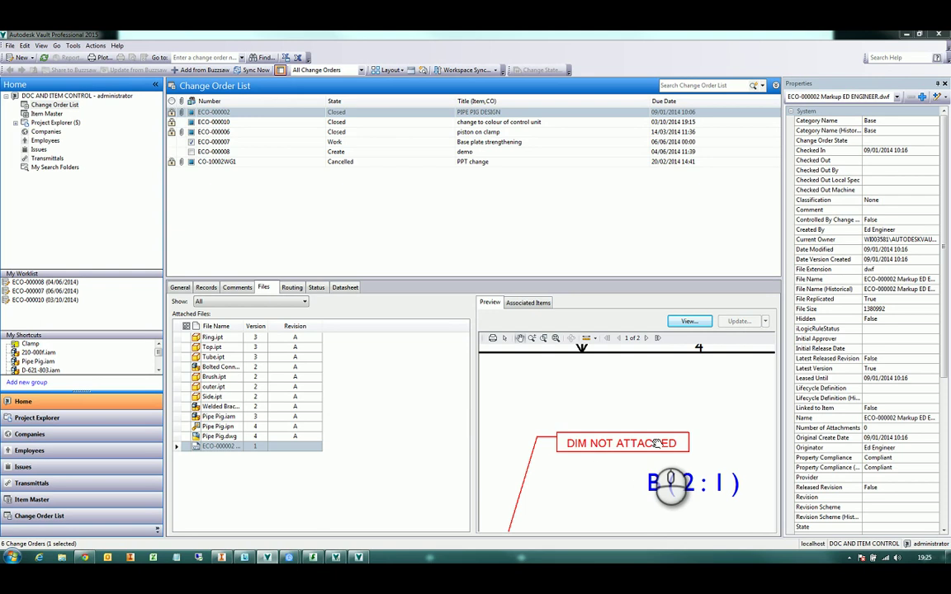
scroll(649, 439, "up", 5)
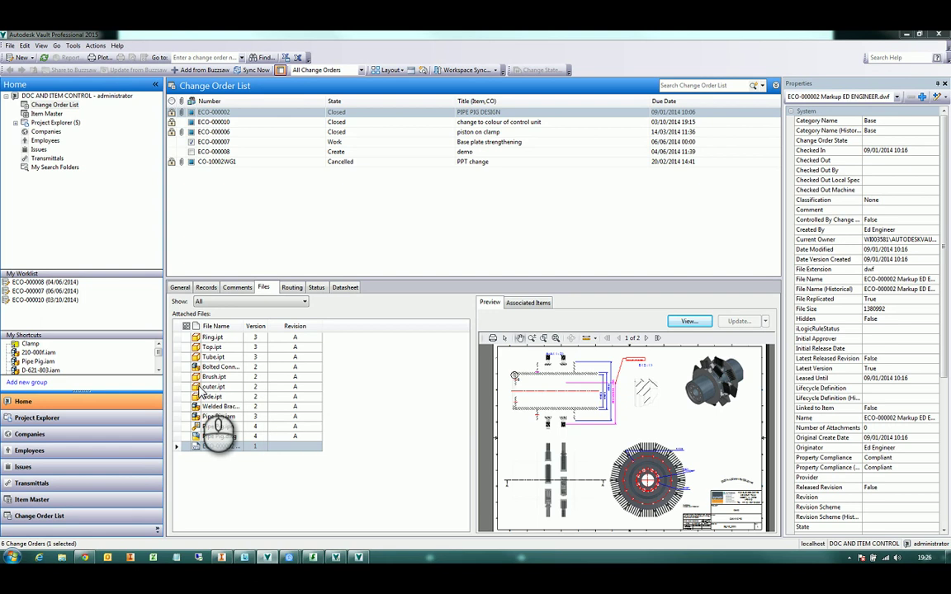
Return to Project Explorer, then bring up the Supported Products presentation slide
left_click(89, 419)
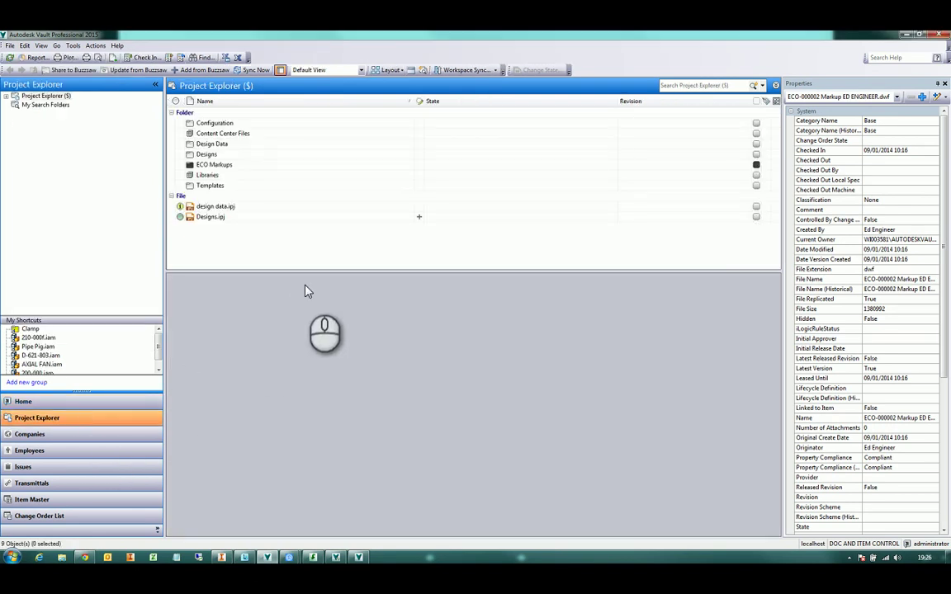
left_click(289, 558)
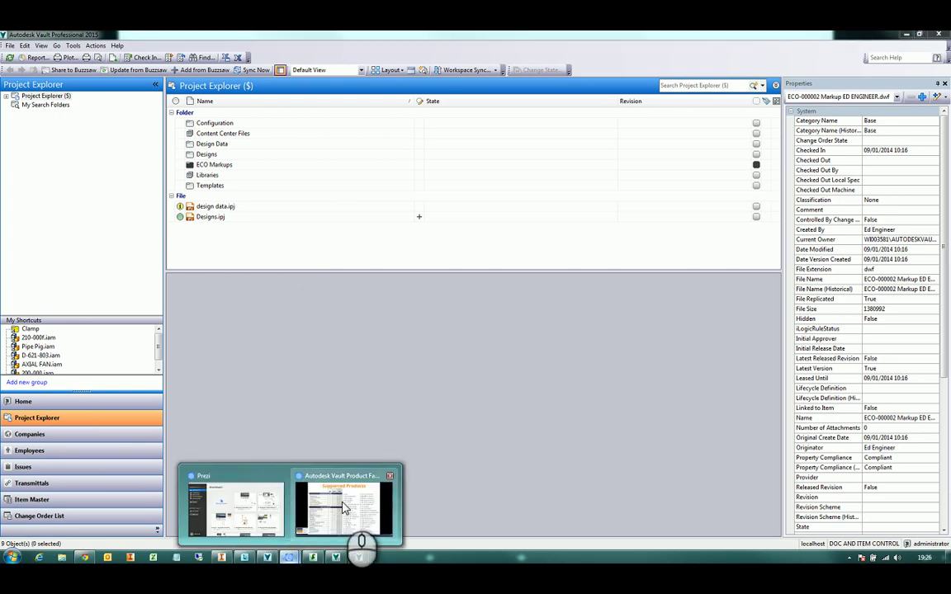
left_click(344, 508)
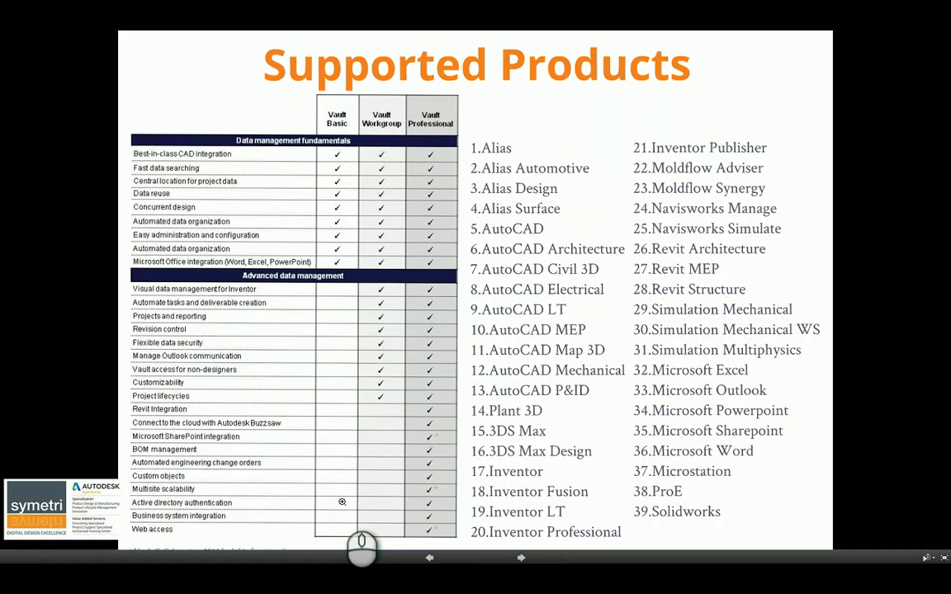